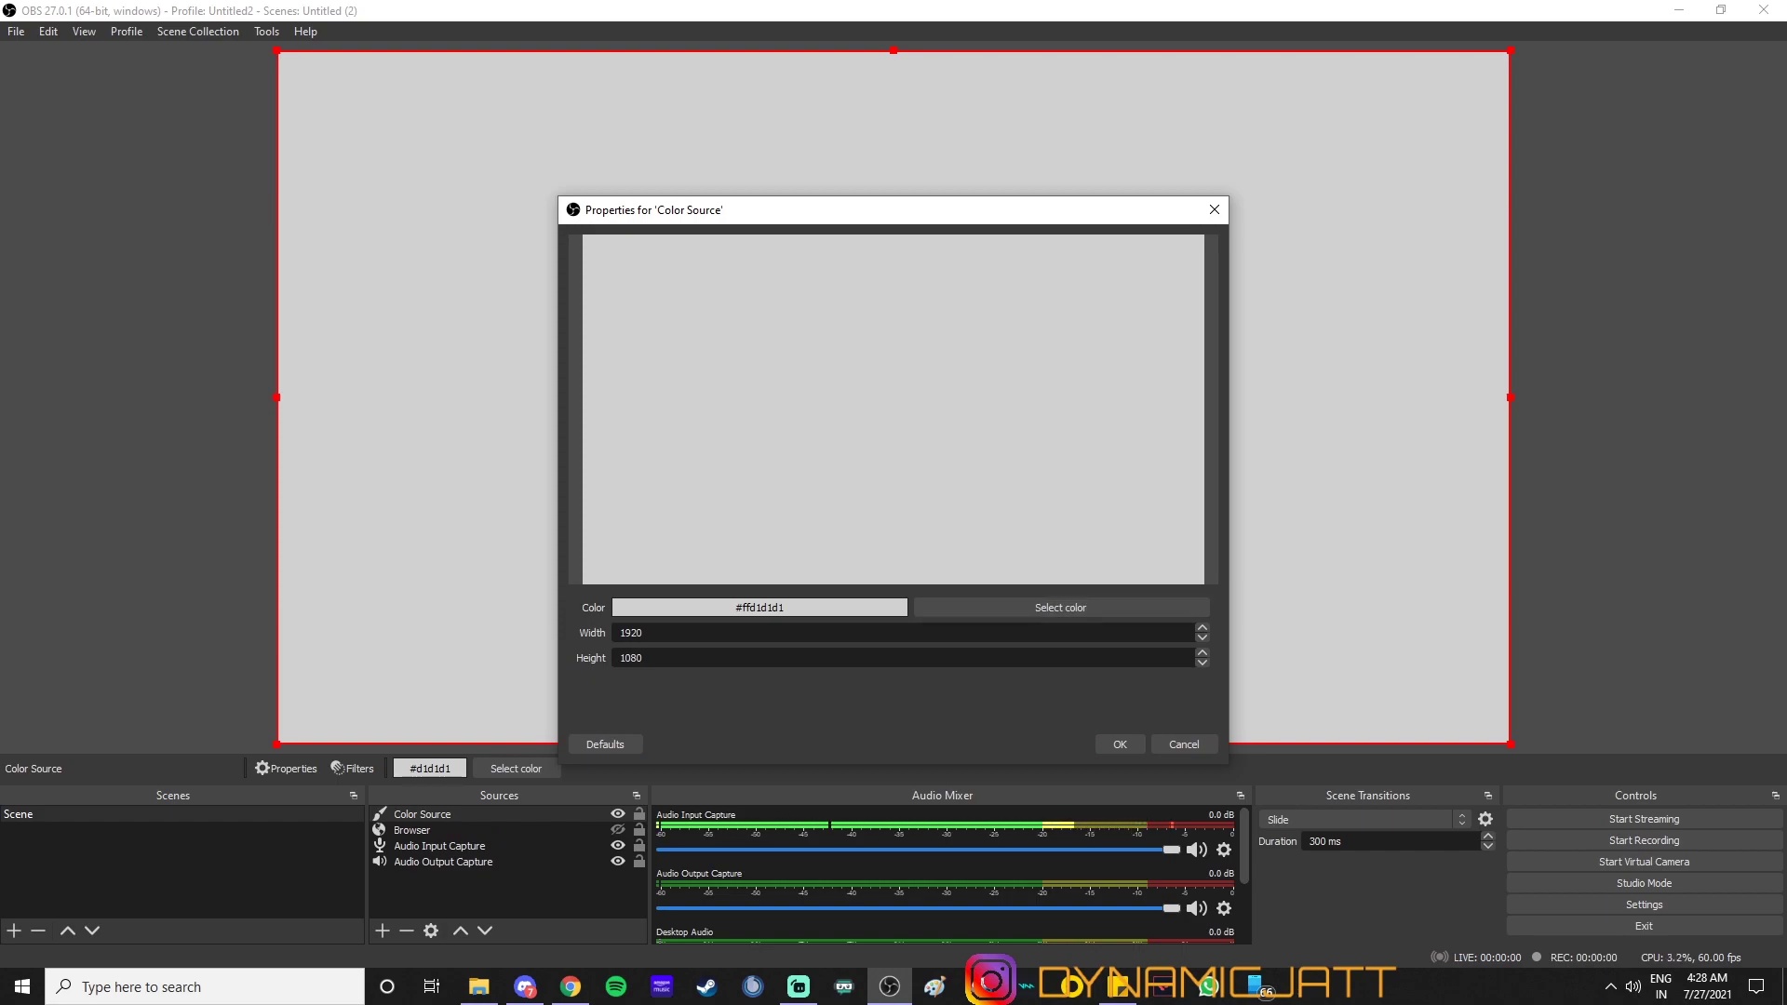
Step: Change the Color Source colour to blue (#0000ff), trying red first, and close its properties
left_click(412, 829)
left_click(1060, 607)
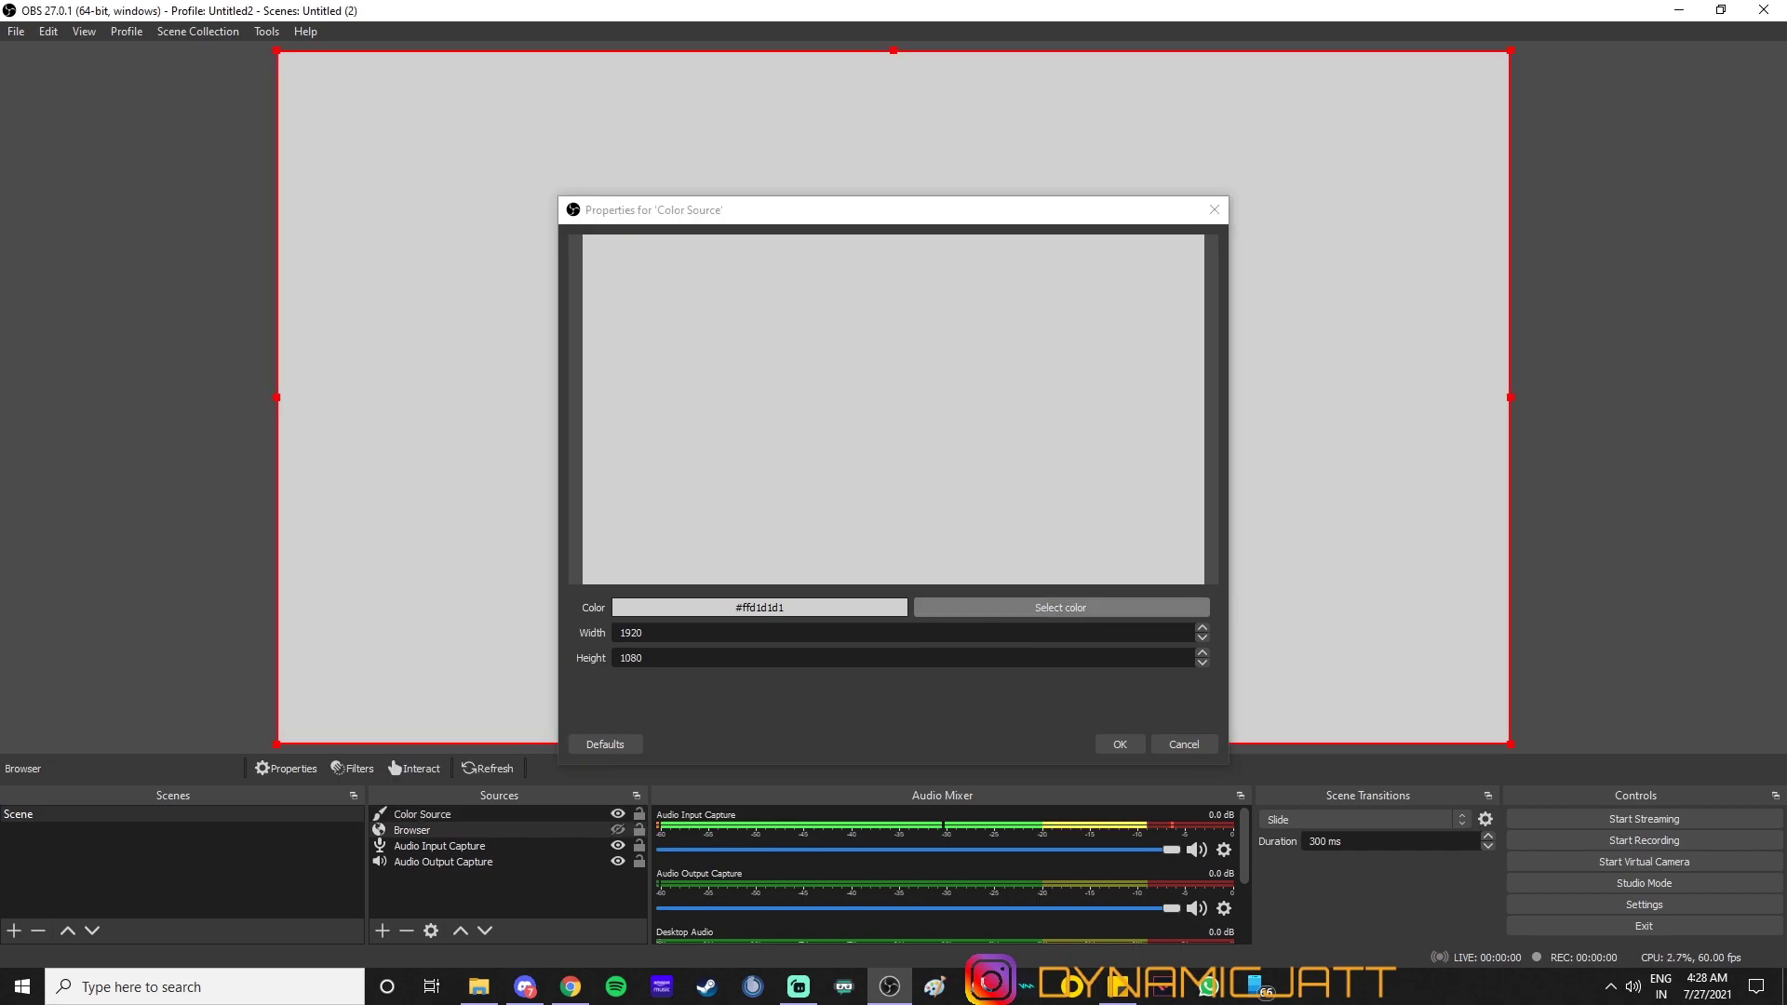
left_click(699, 403)
left_click(1027, 670)
left_click(1060, 607)
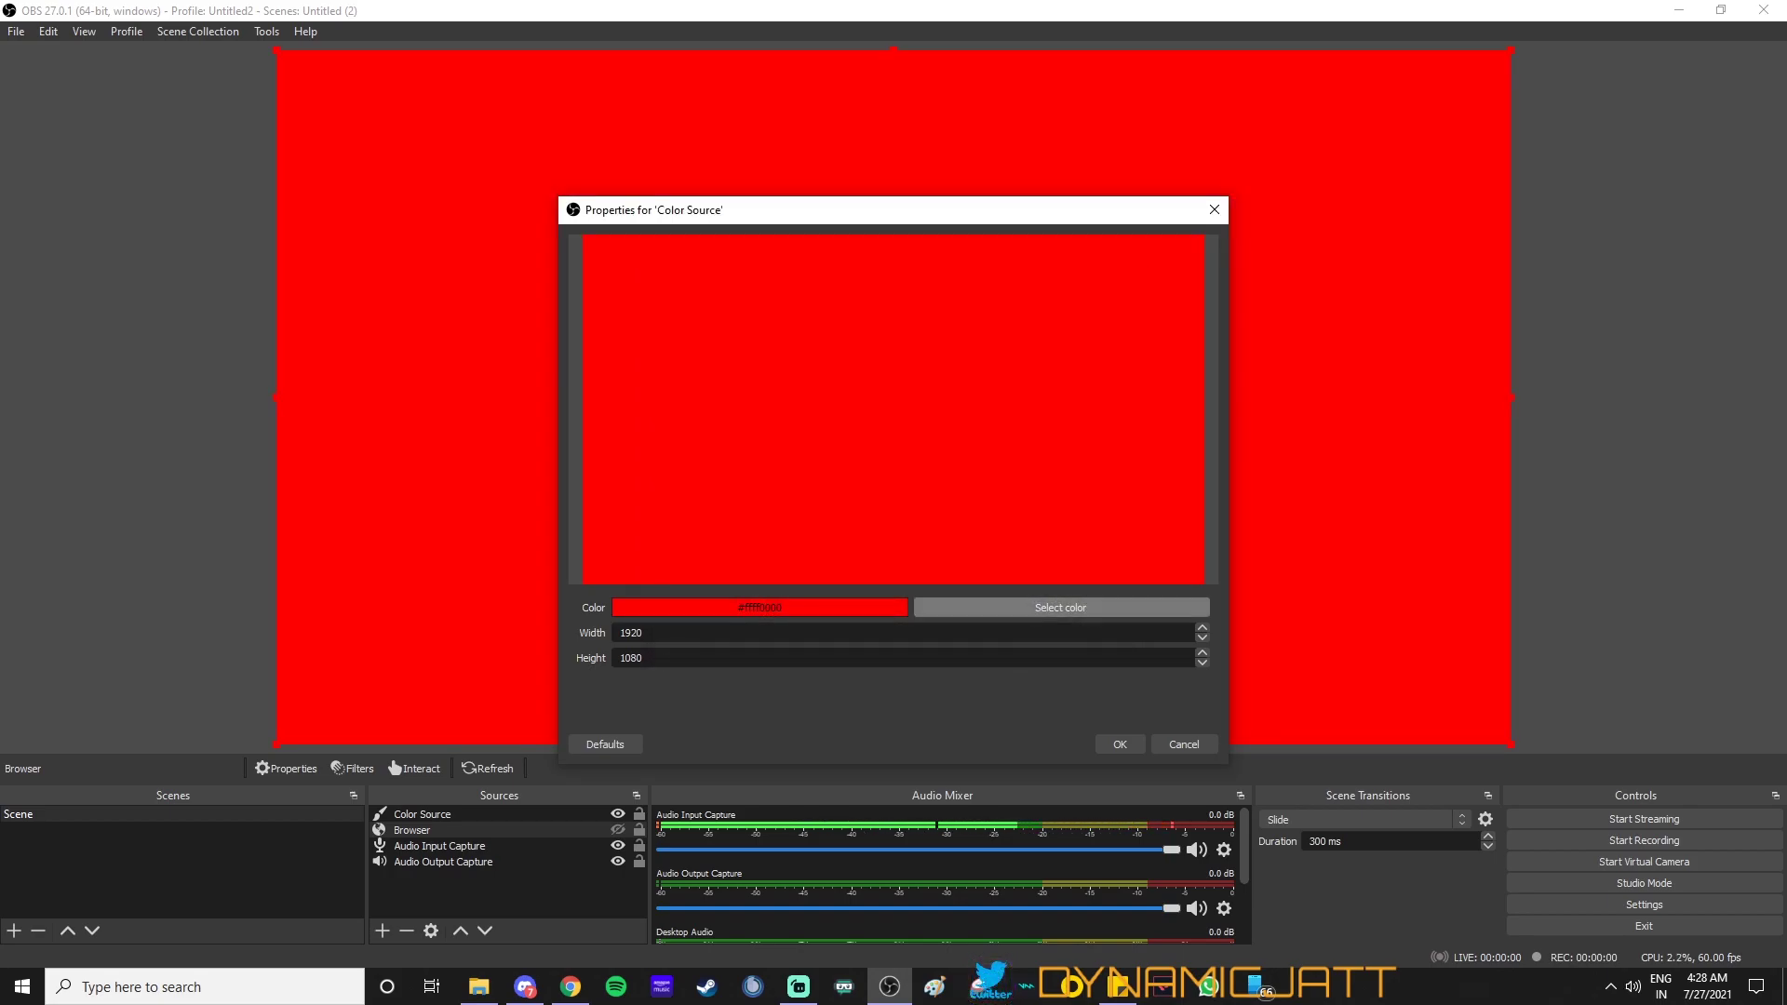
left_click(673, 382)
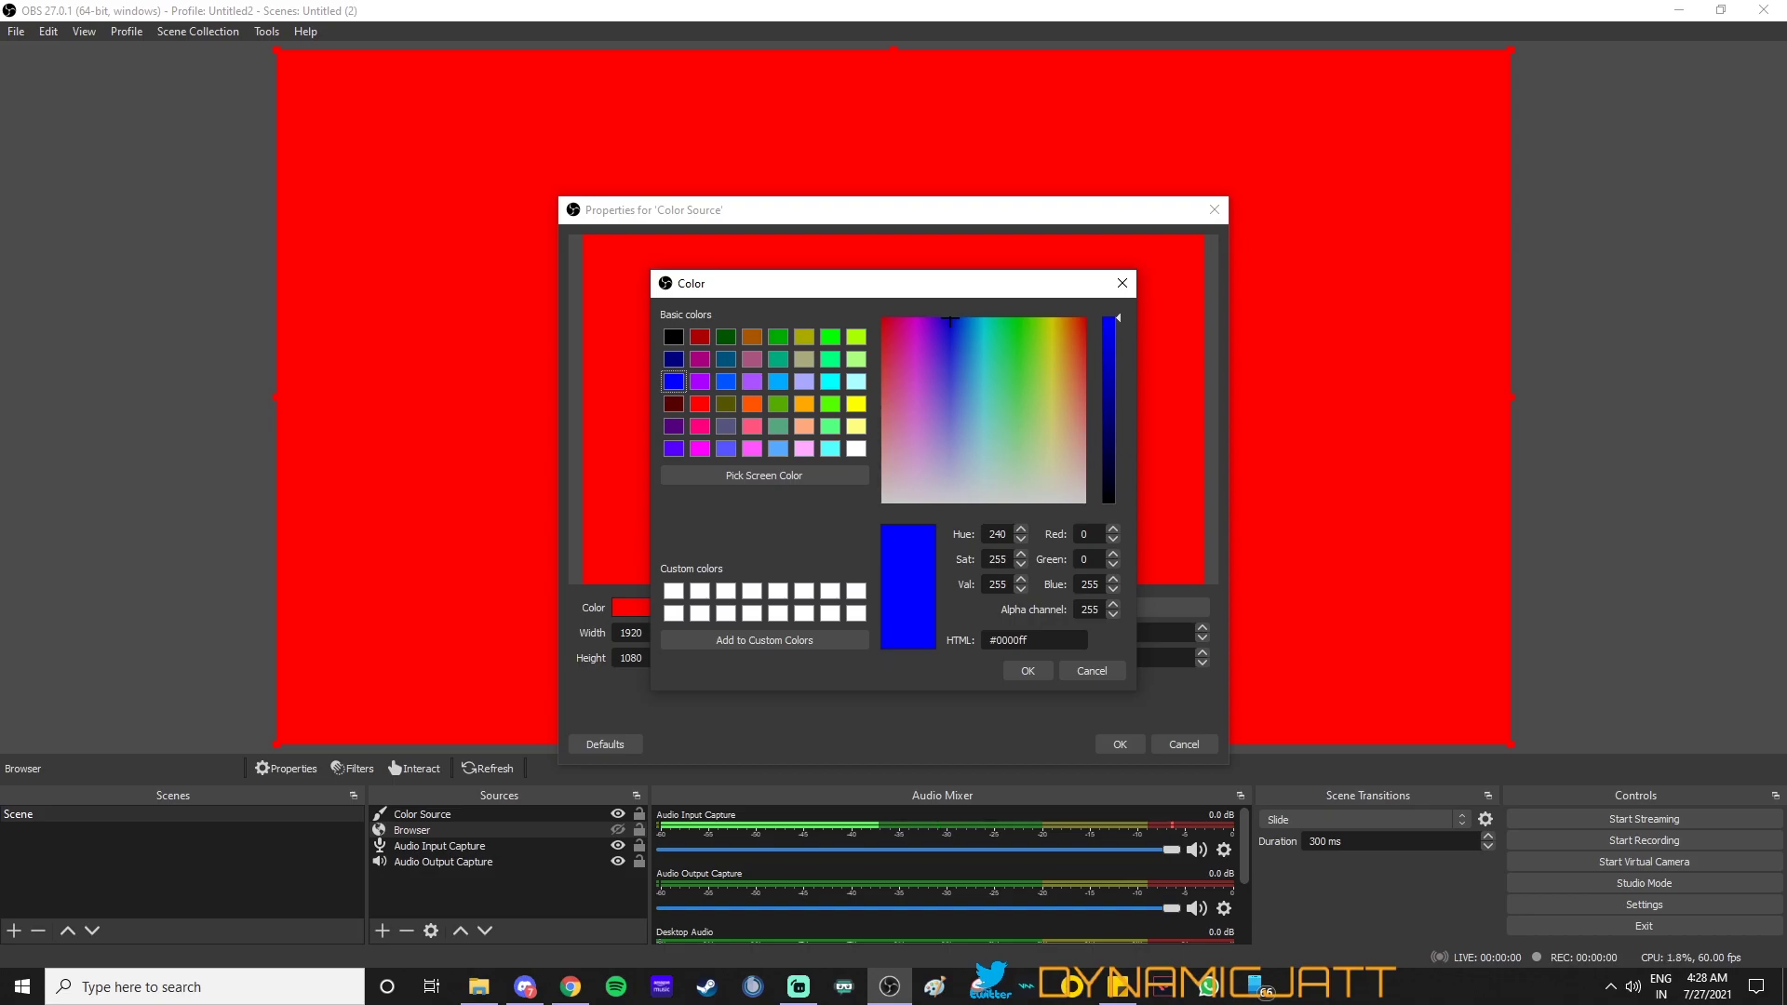
left_click(1027, 670)
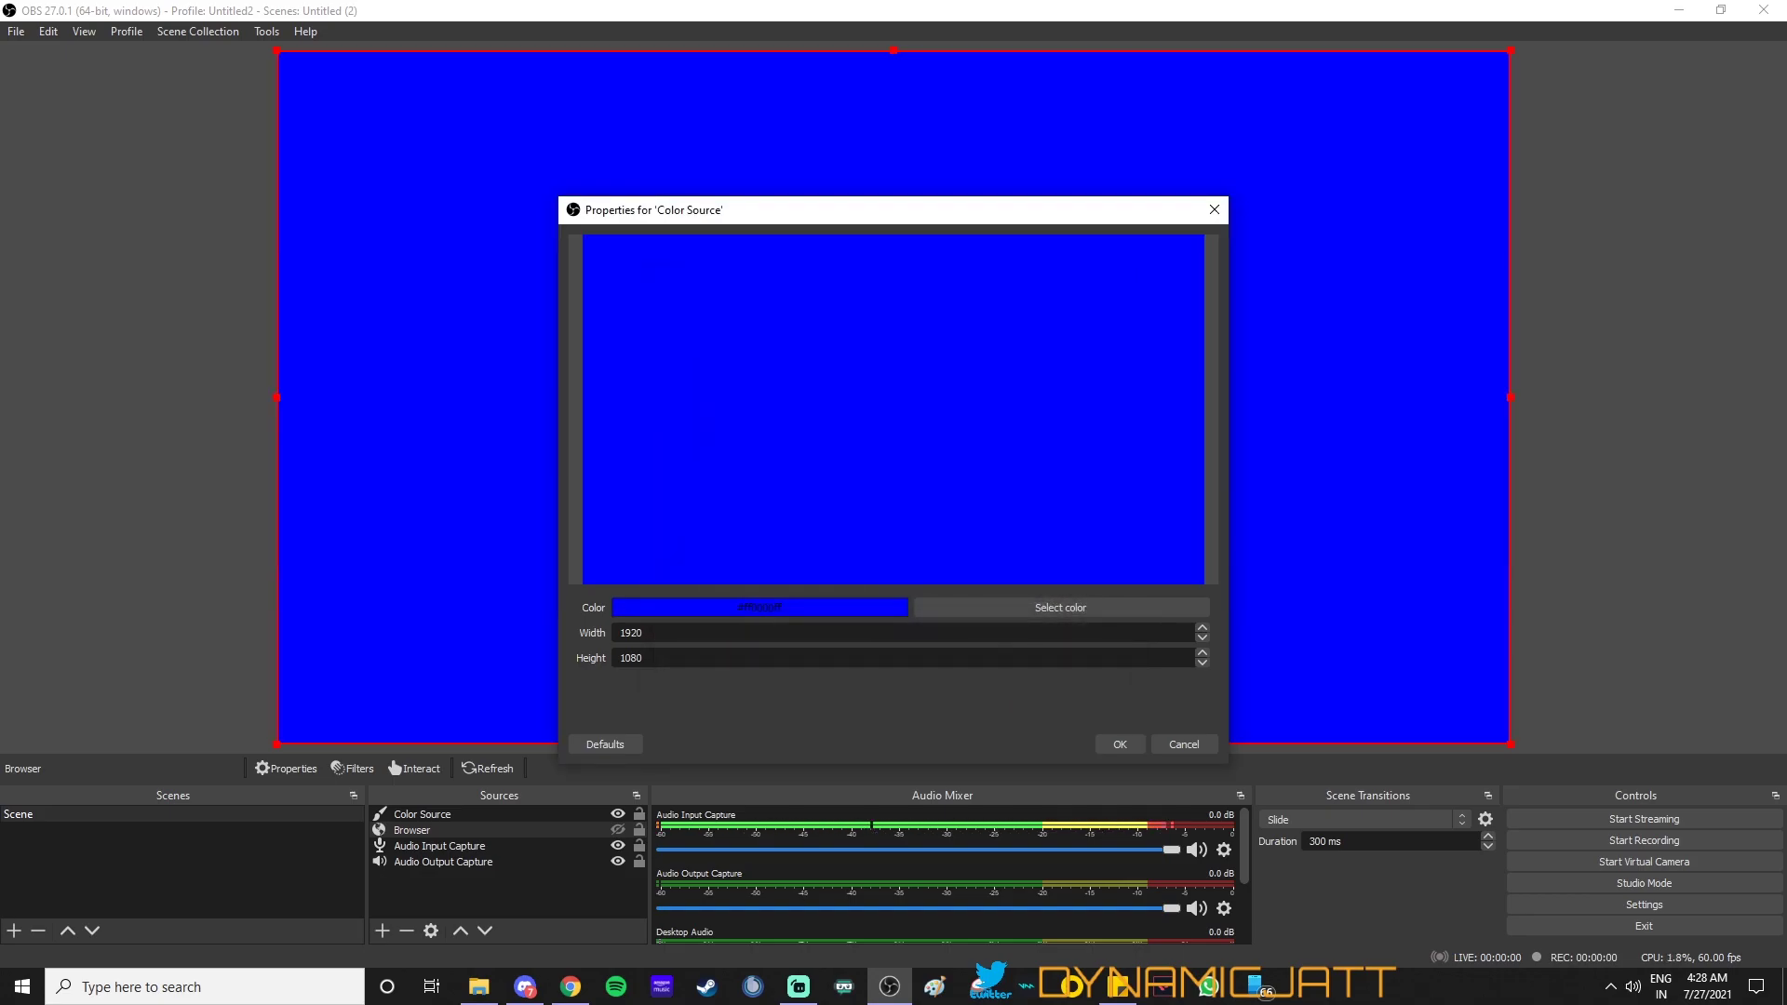
left_click(1184, 745)
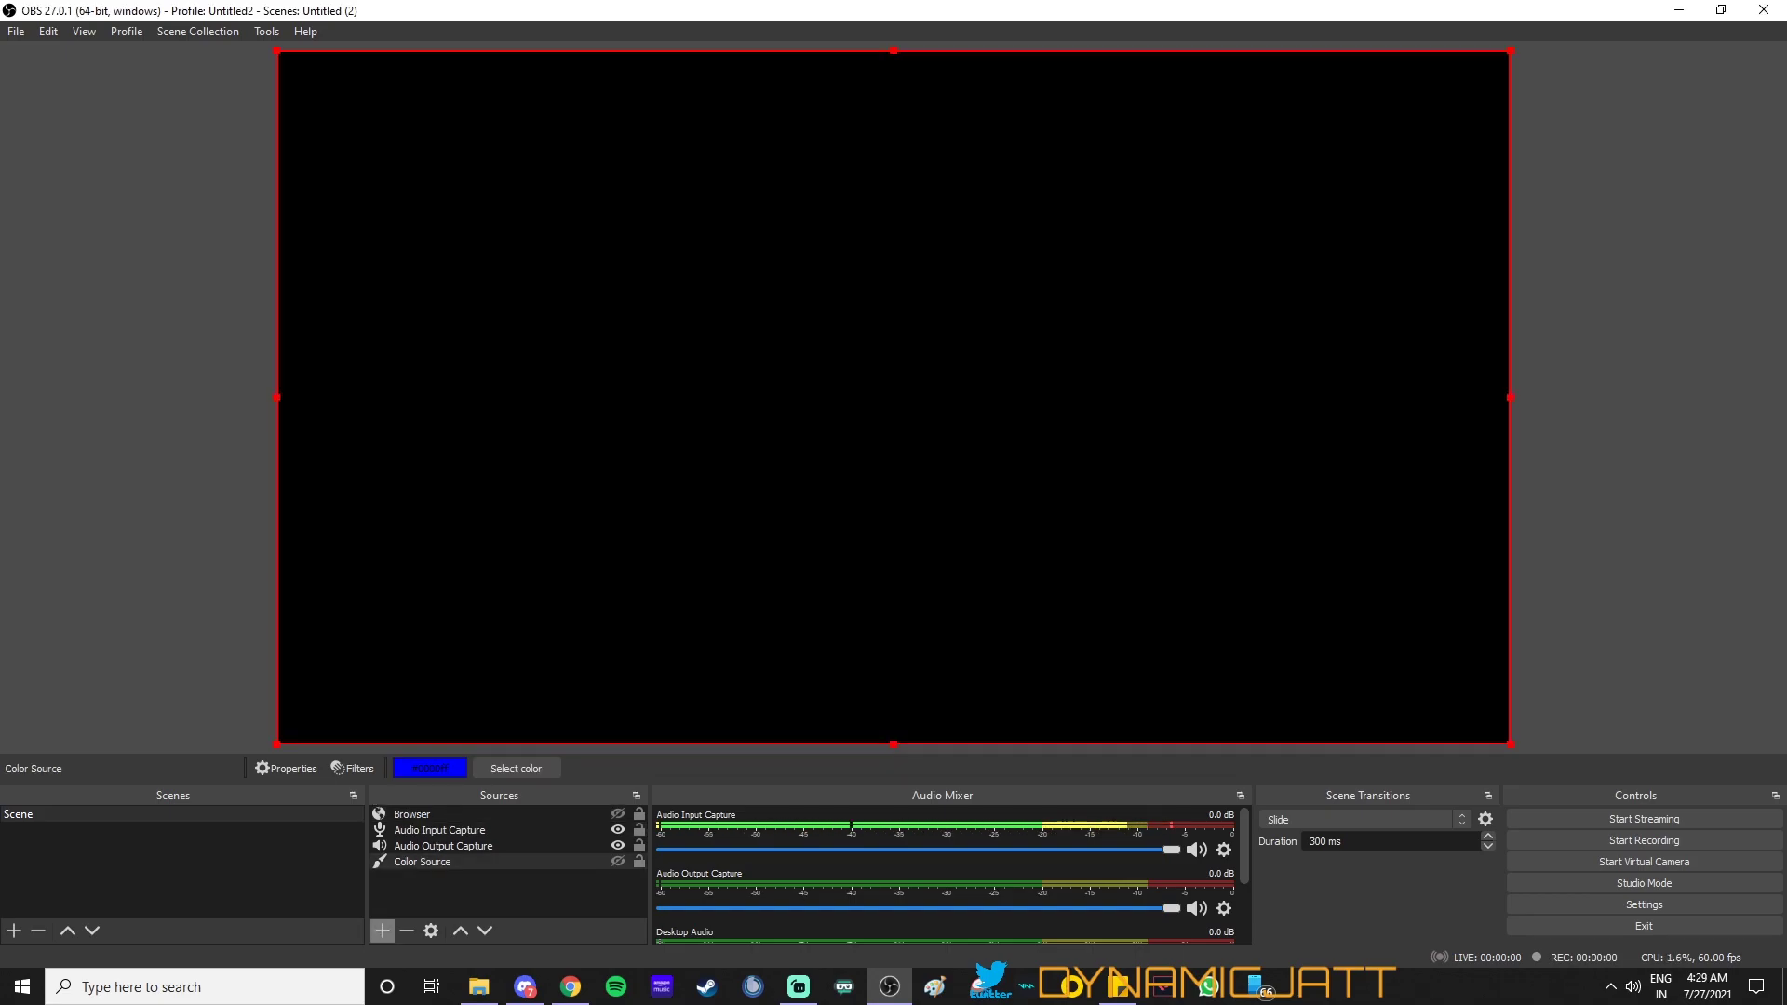
Step: Add an Image source named Image showing the file IMG_20210719_084808.jpg
left_click(383, 931)
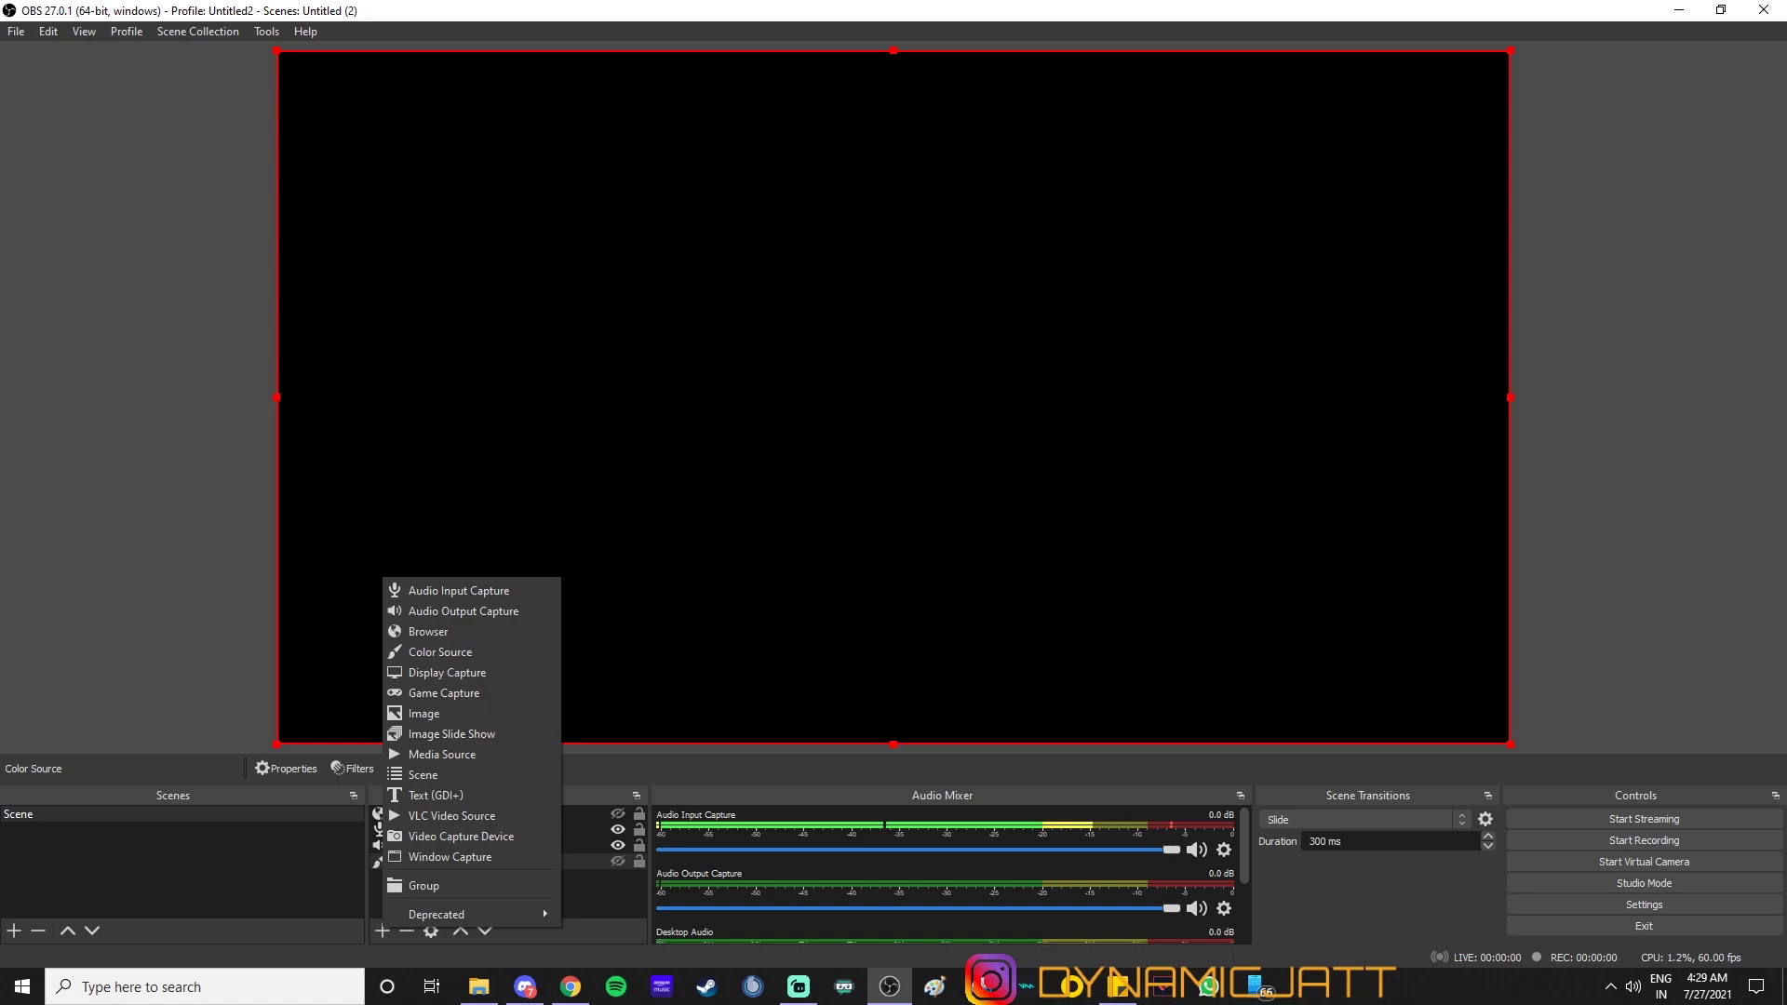
left_click(680, 577)
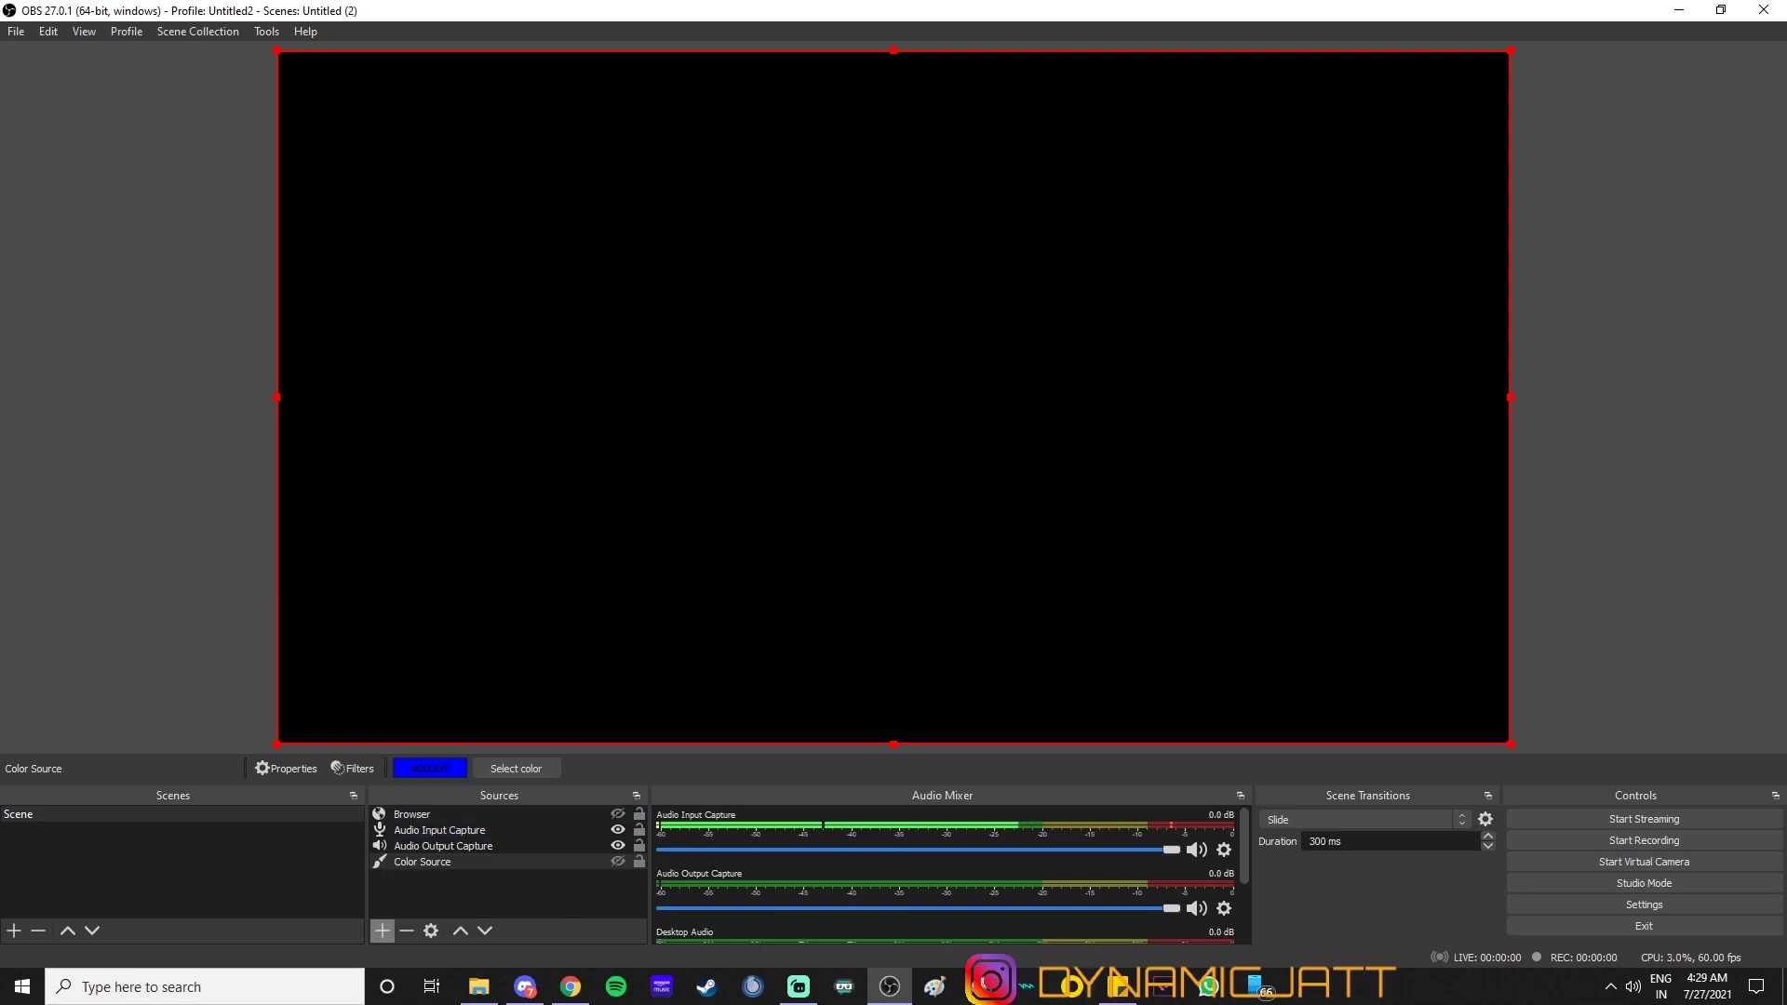
left_click(383, 931)
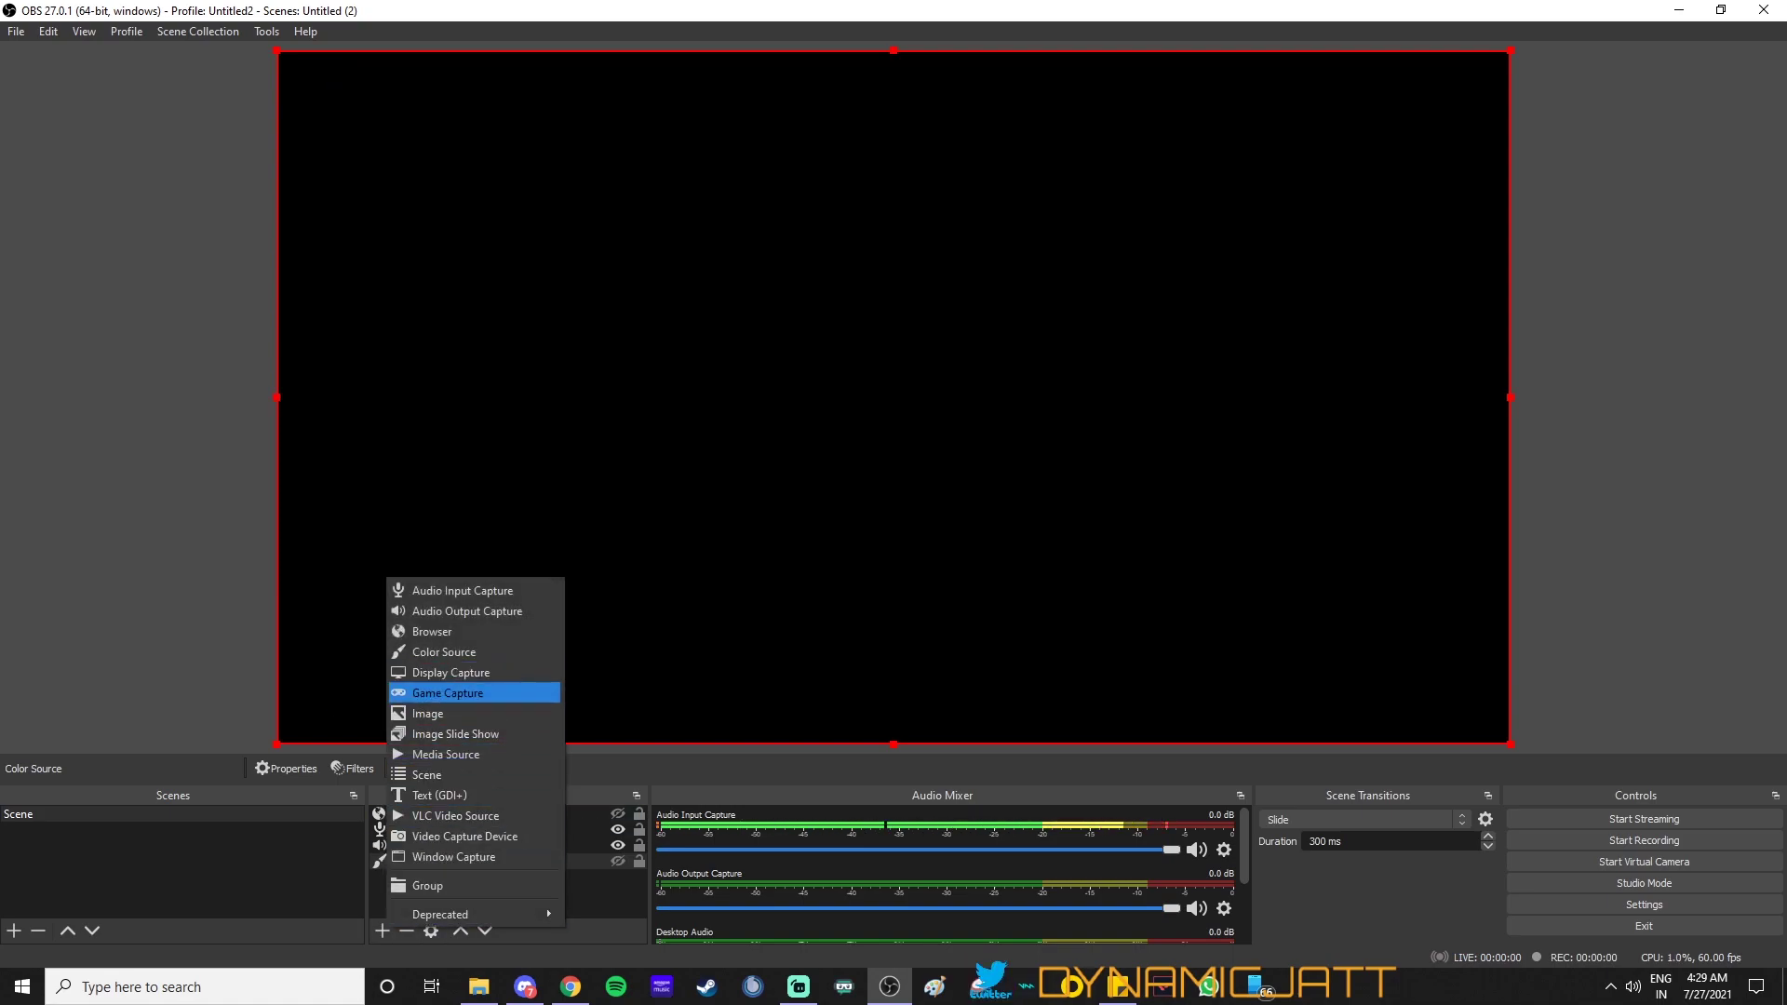
key("Down")
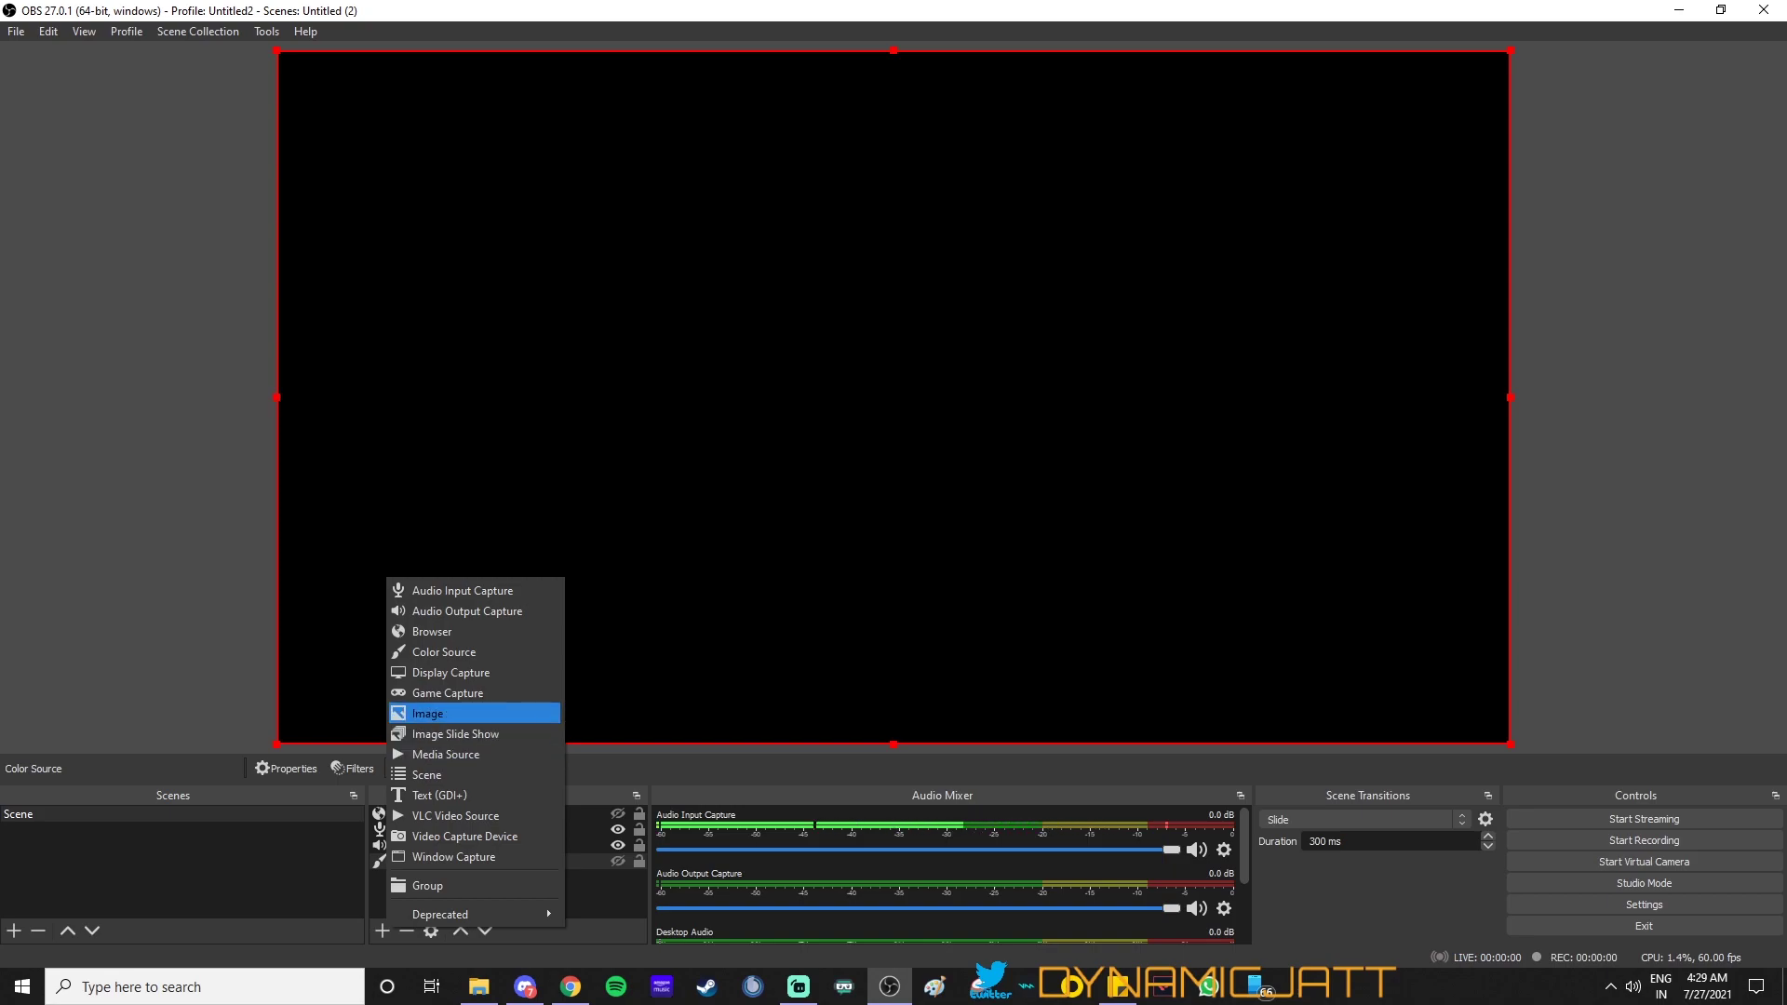
key("Return")
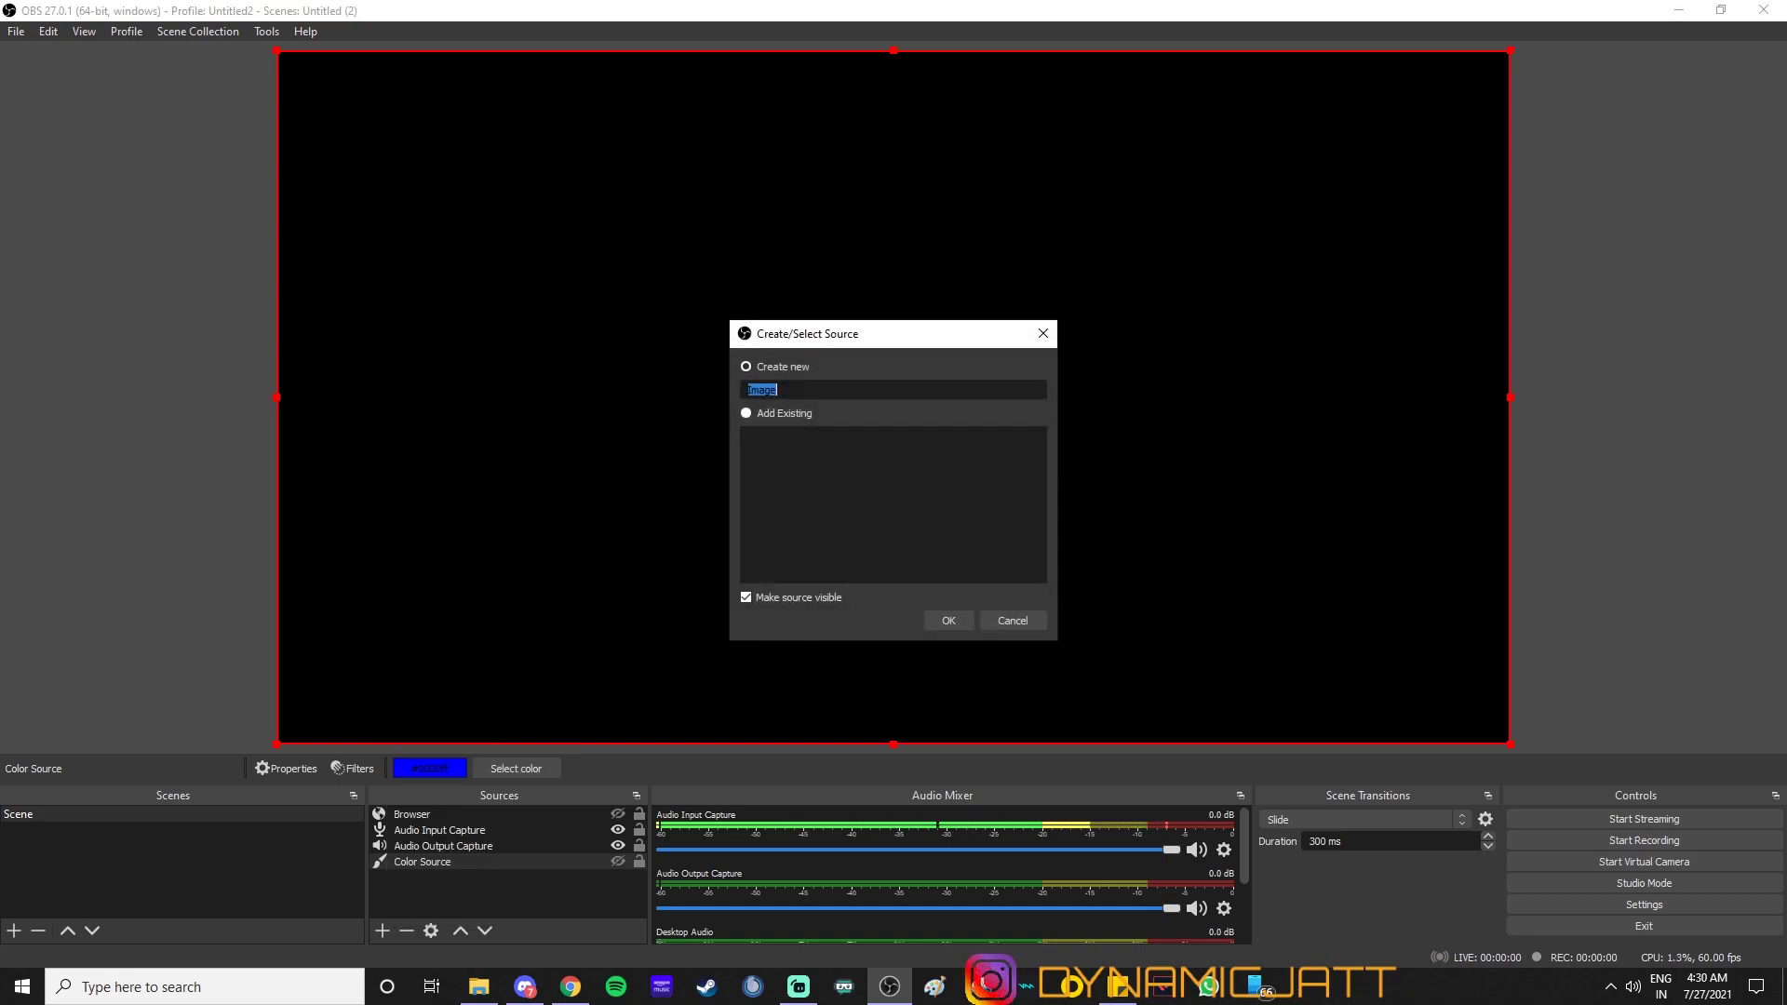
key("Return")
left_click(1175, 608)
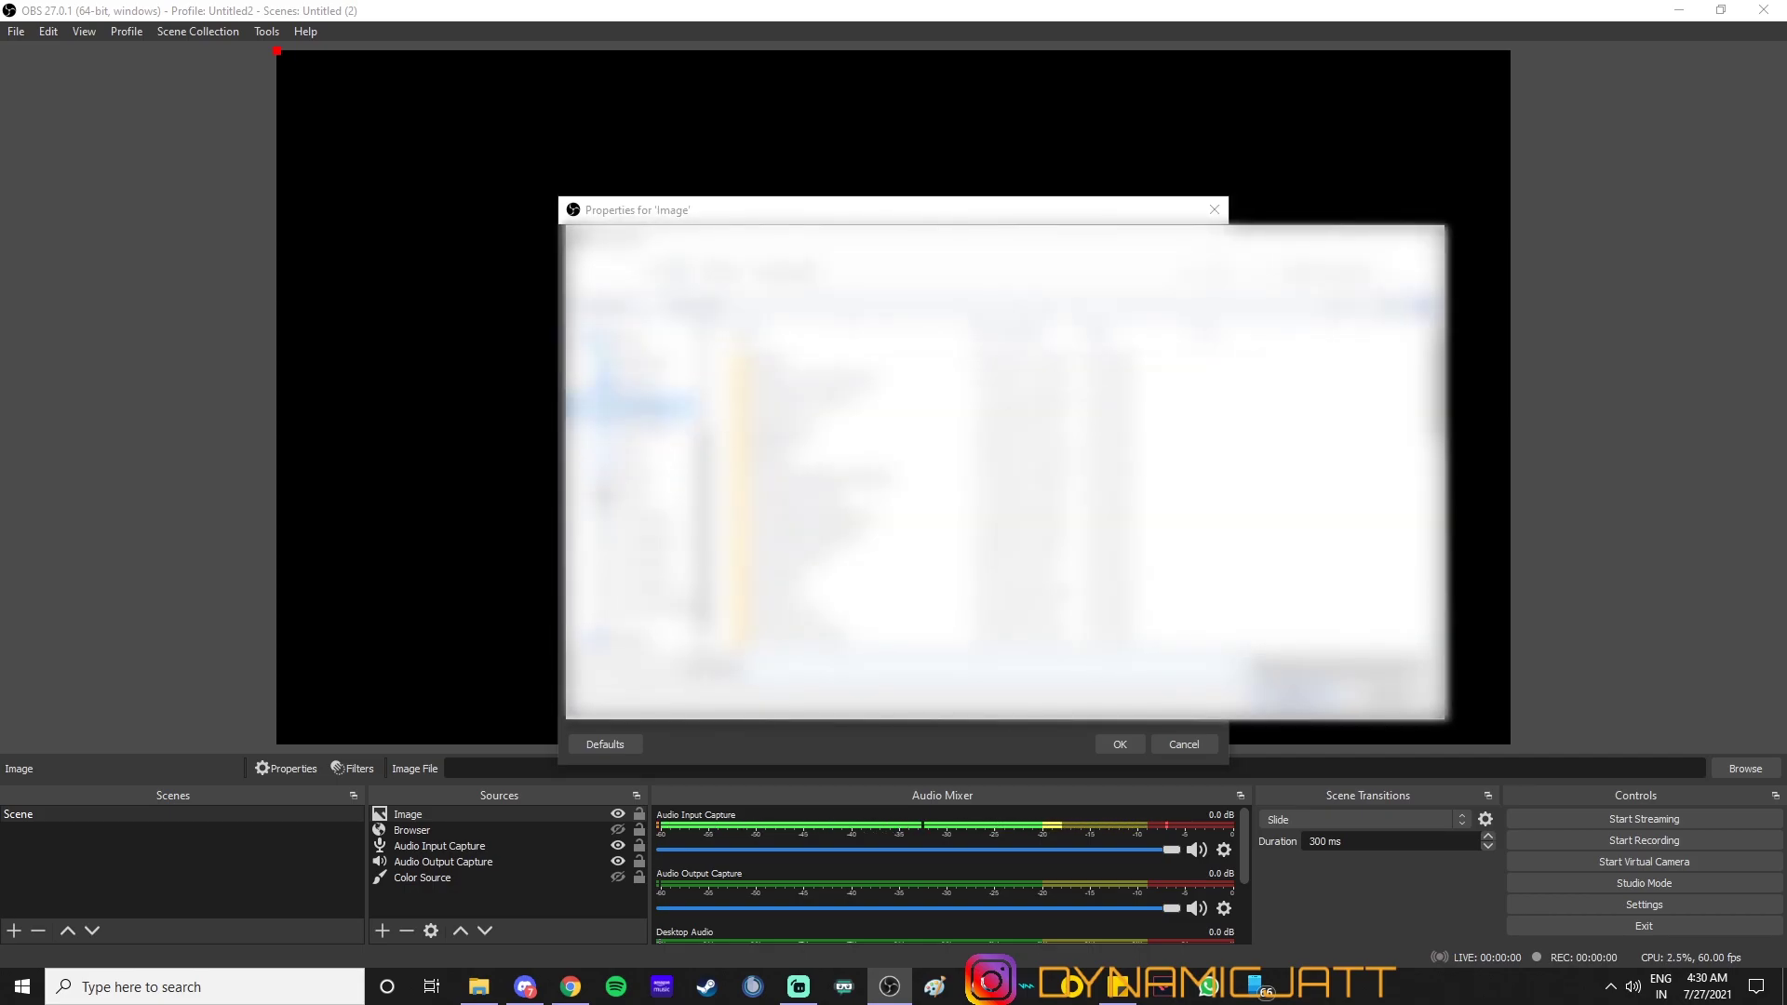
scroll(930, 533, "down", 8)
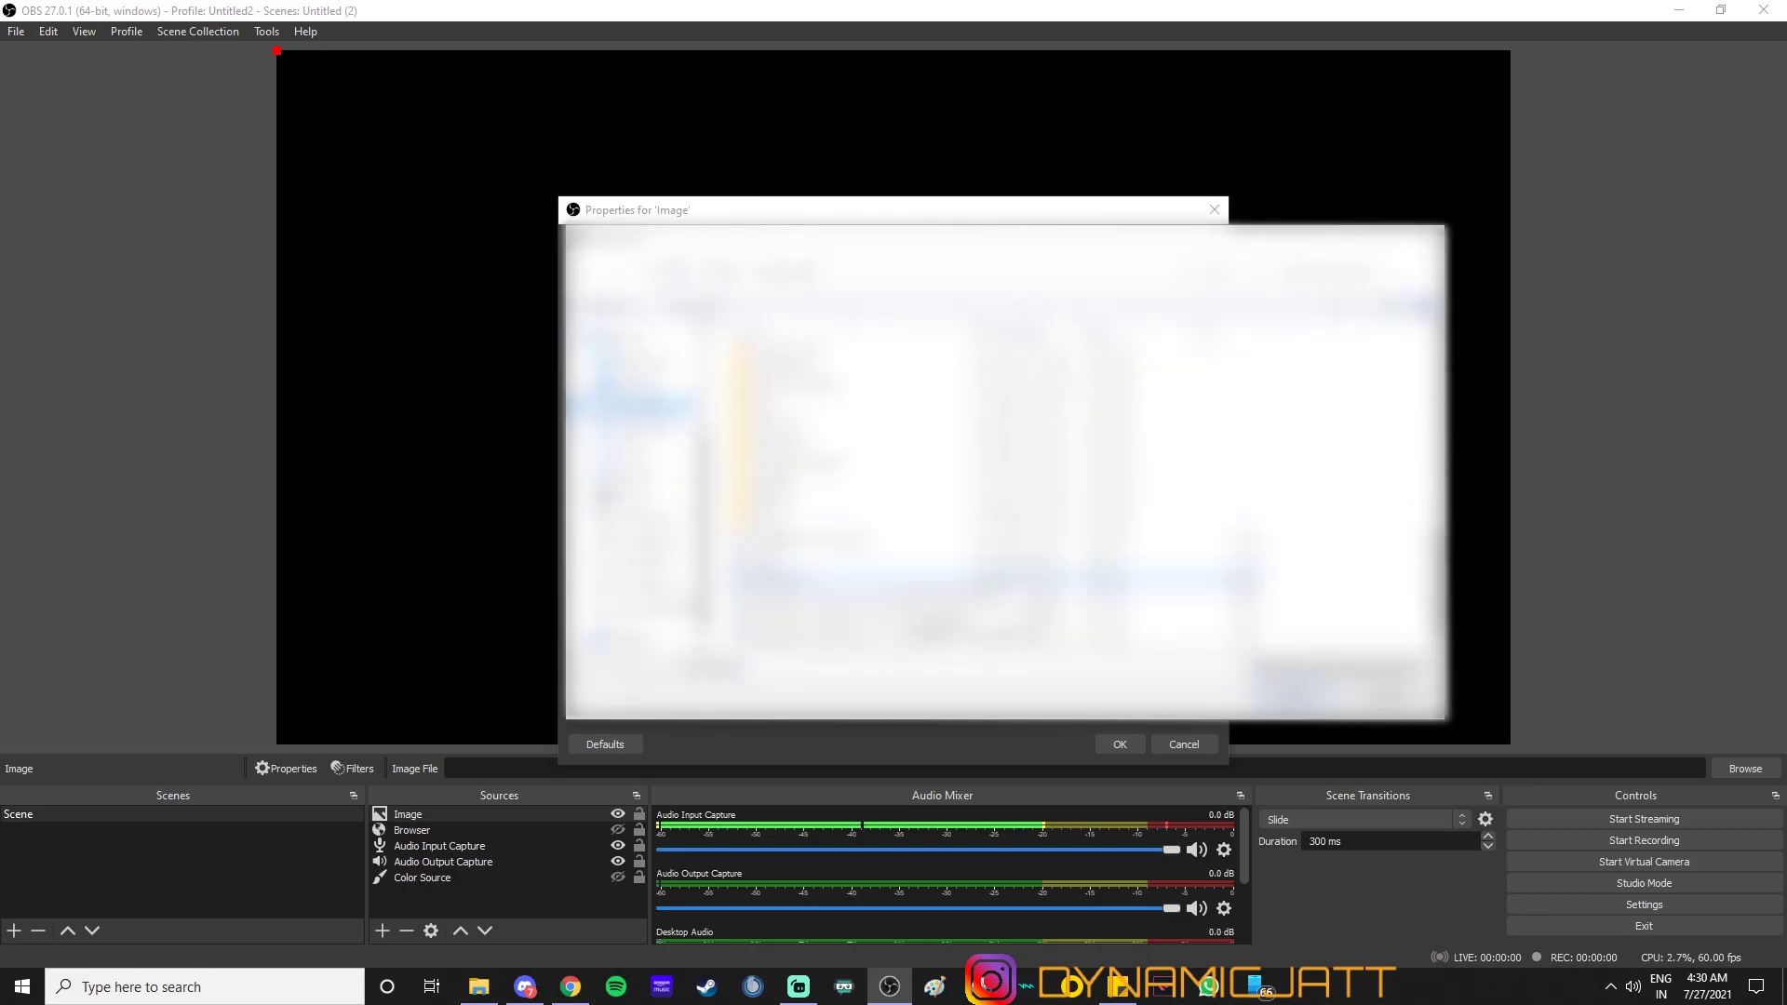
double_click(867, 586)
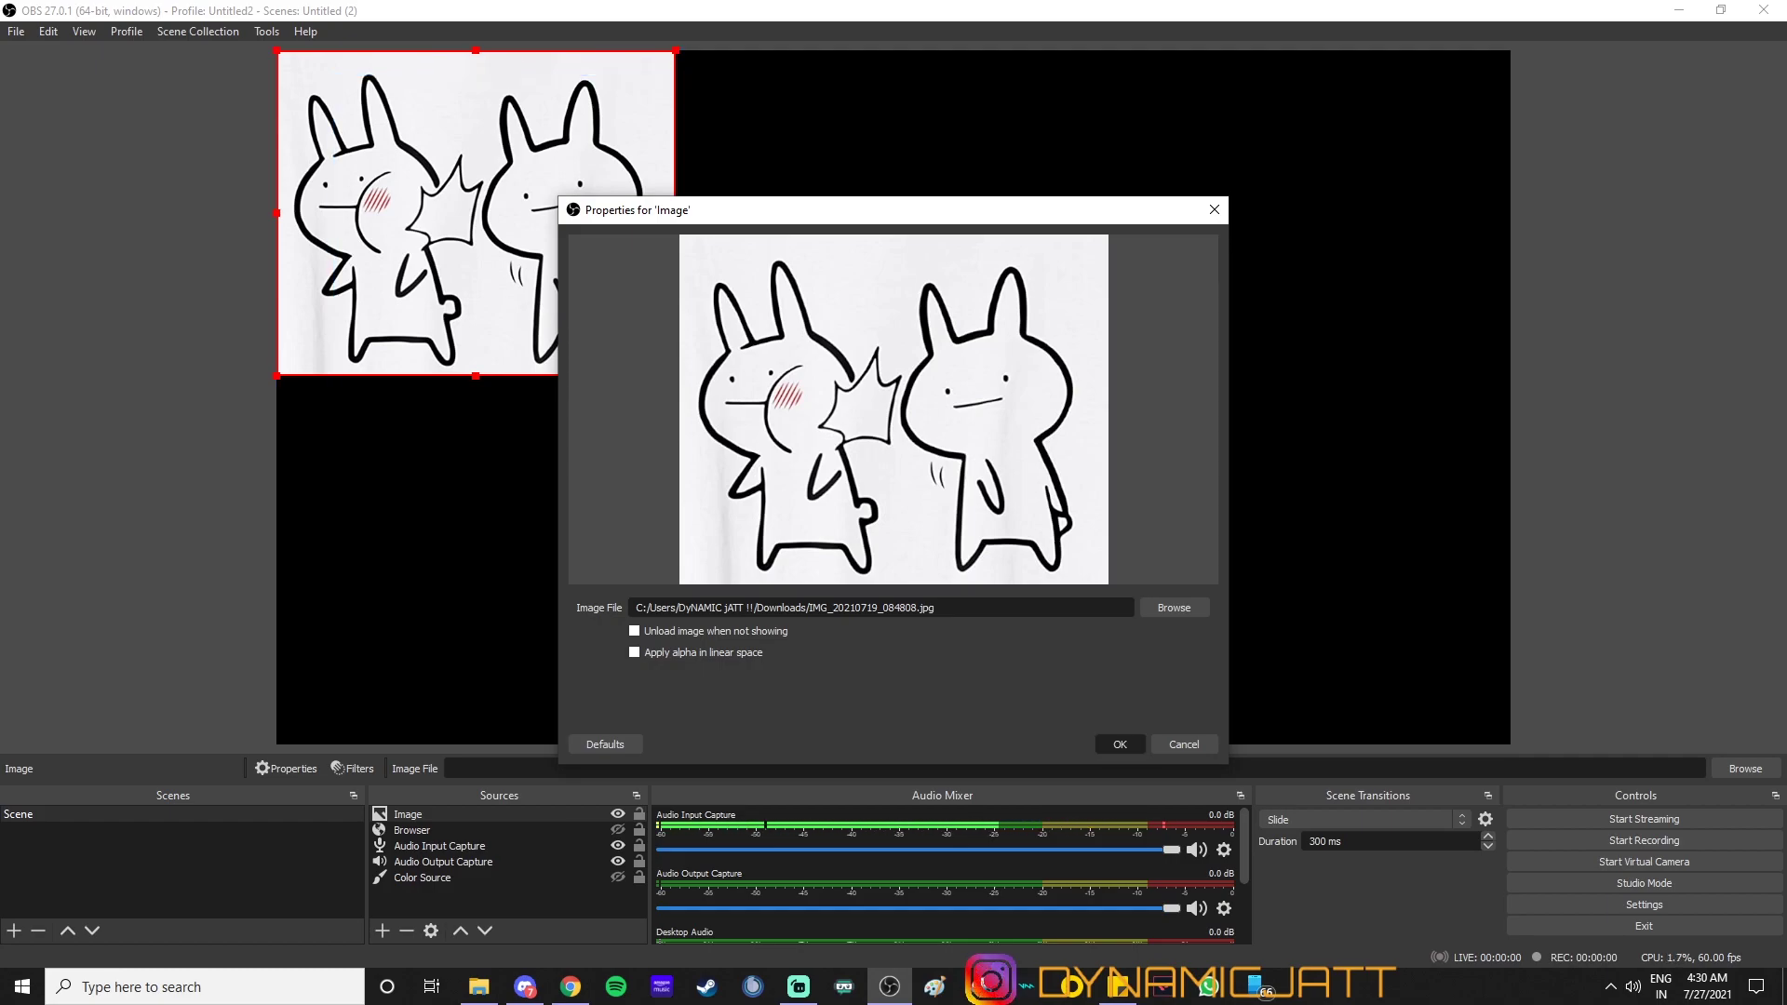
left_click(1120, 744)
Step: Move the rabbit image and shrink it slightly into the canvas's top-left corner
mouse_move(503, 232)
left_mouse_down()
mouse_move(847, 433)
mouse_move(821, 362)
mouse_move(487, 233)
mouse_move(502, 232)
left_mouse_up()
left_click_drag(676, 376, 635, 342)
left_click(633, 342)
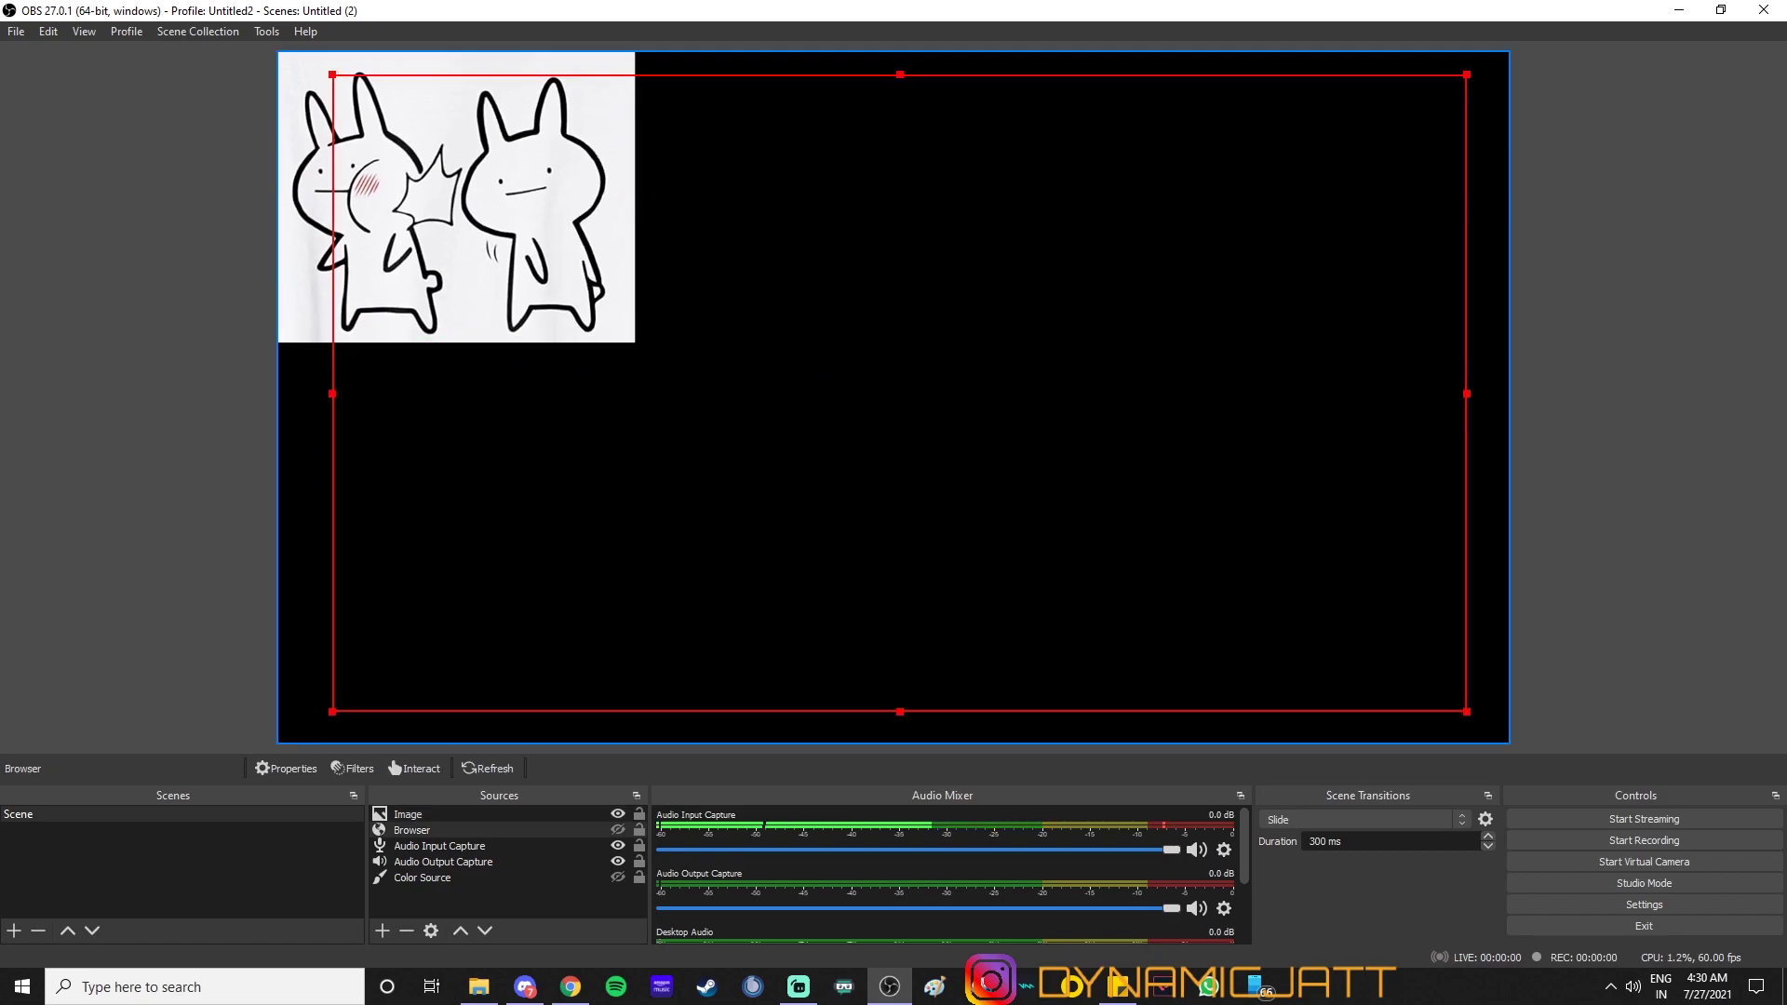
Step: Add an Image Slide Show source with its default name
left_click(380, 934)
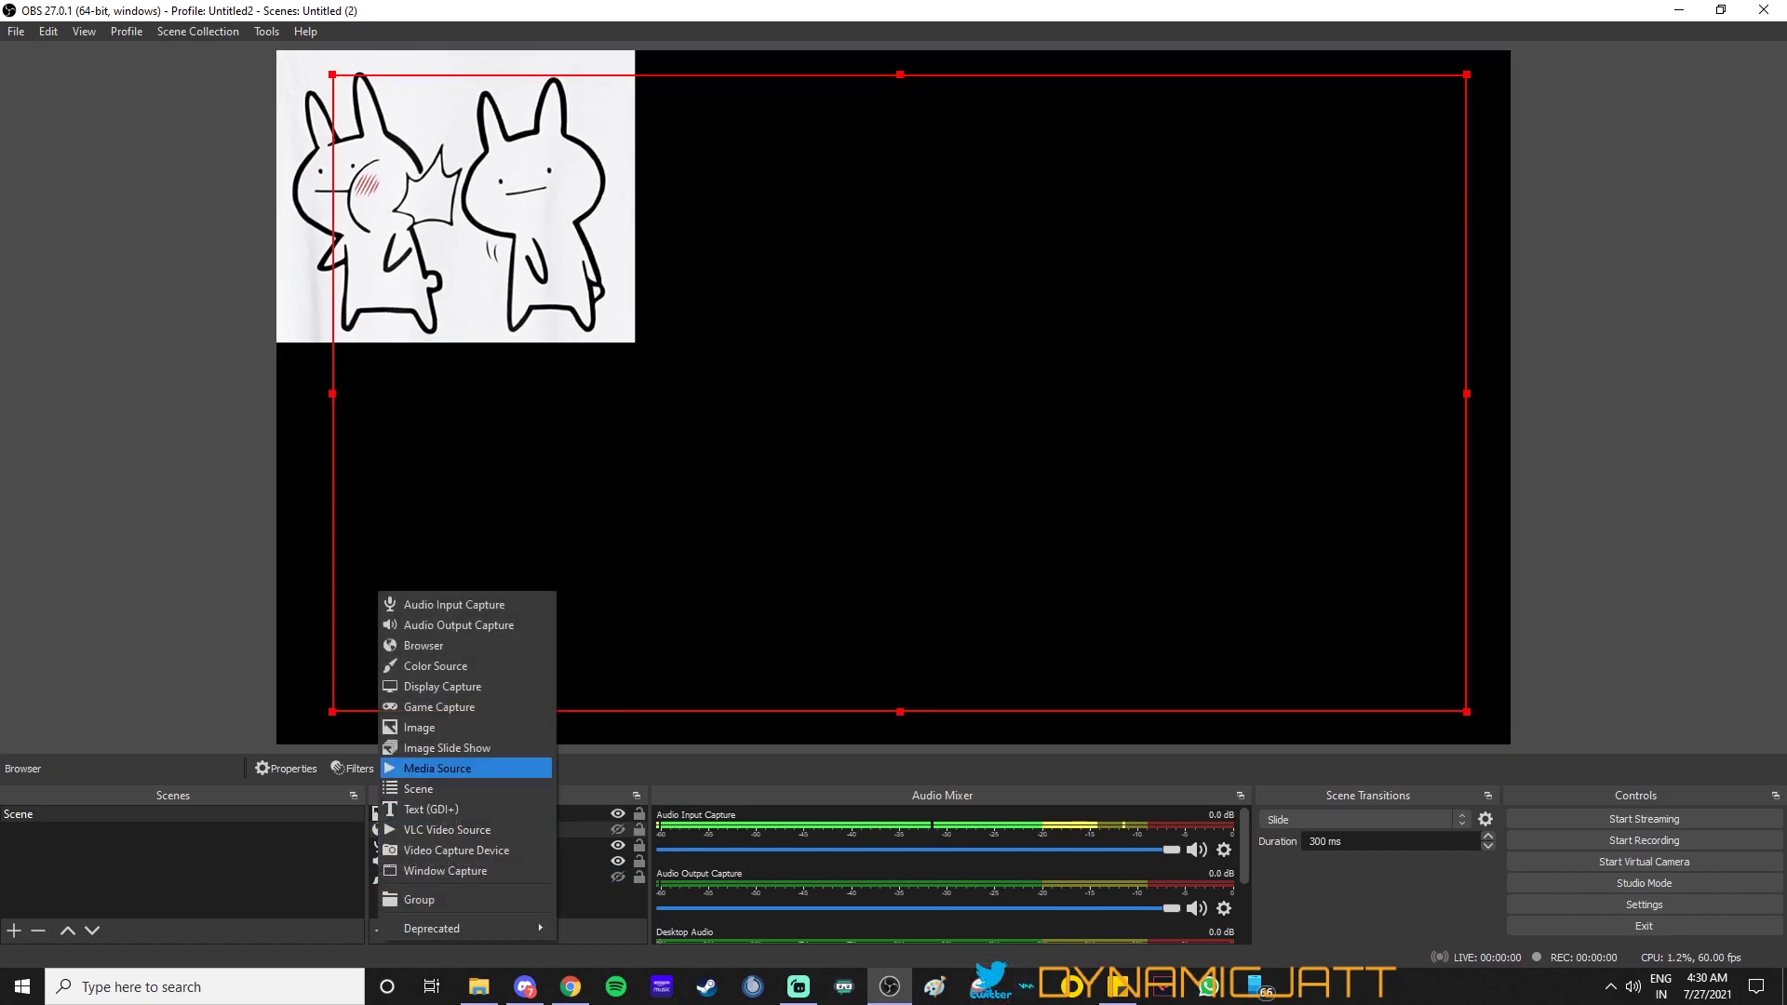
left_click(446, 747)
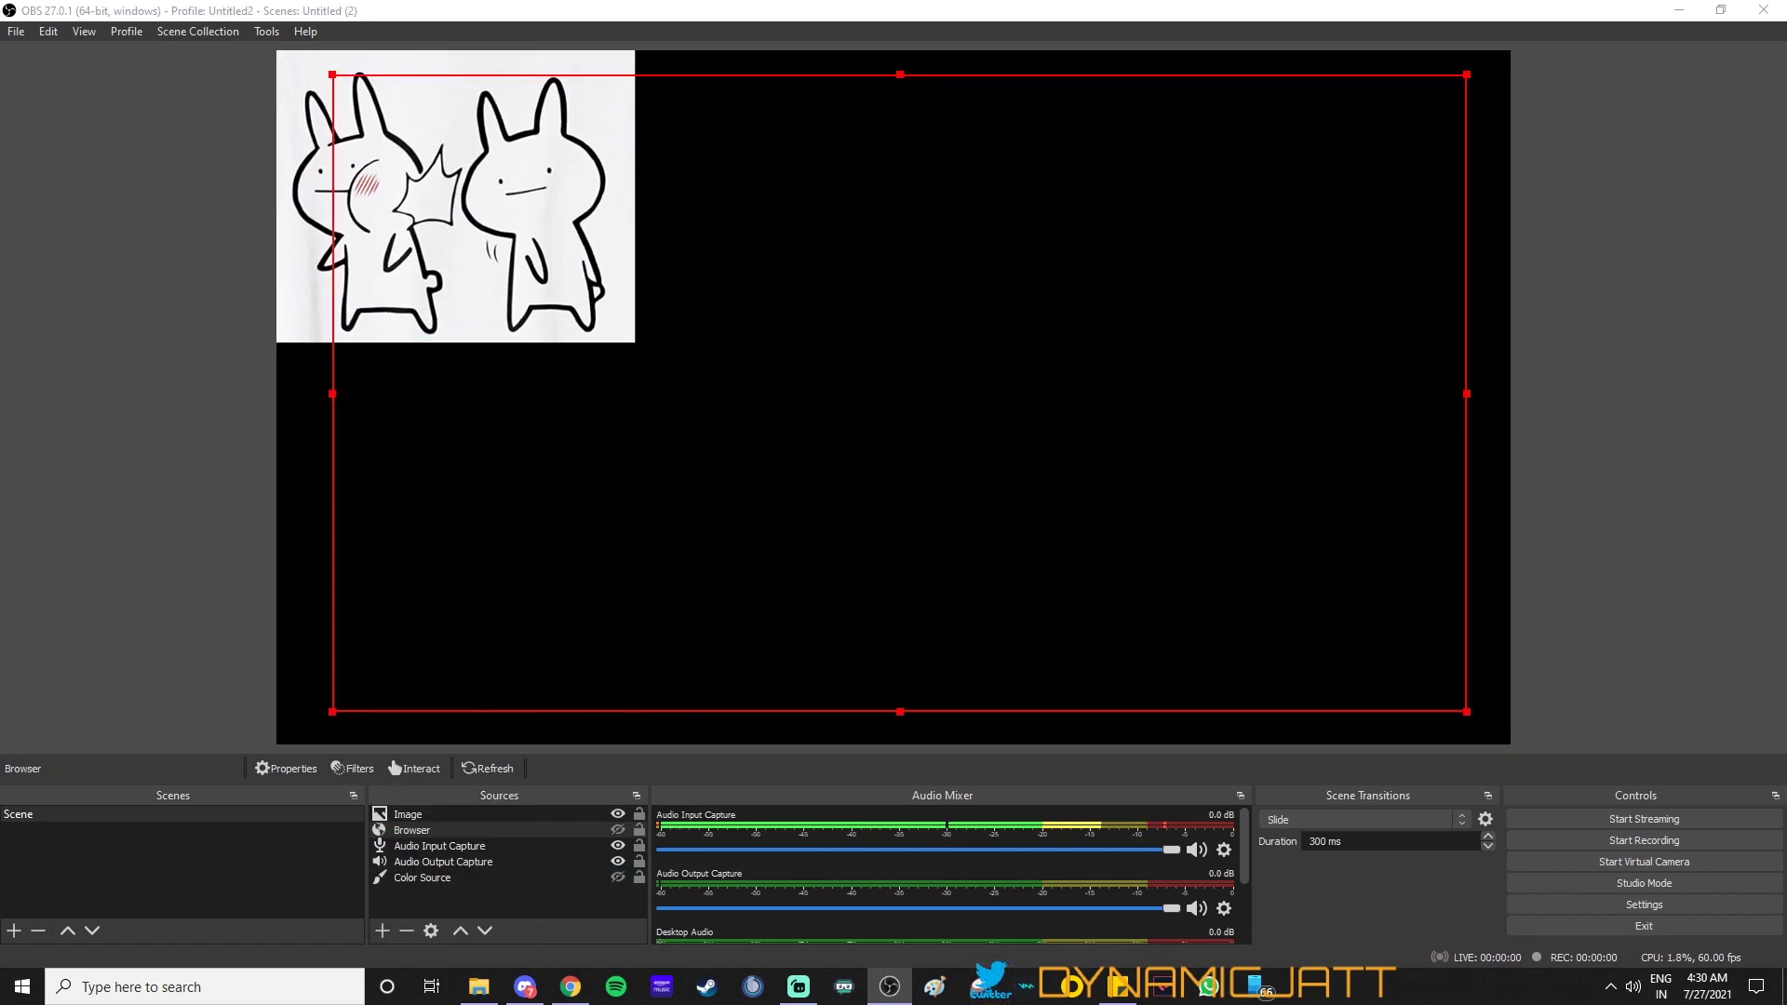
key("Return")
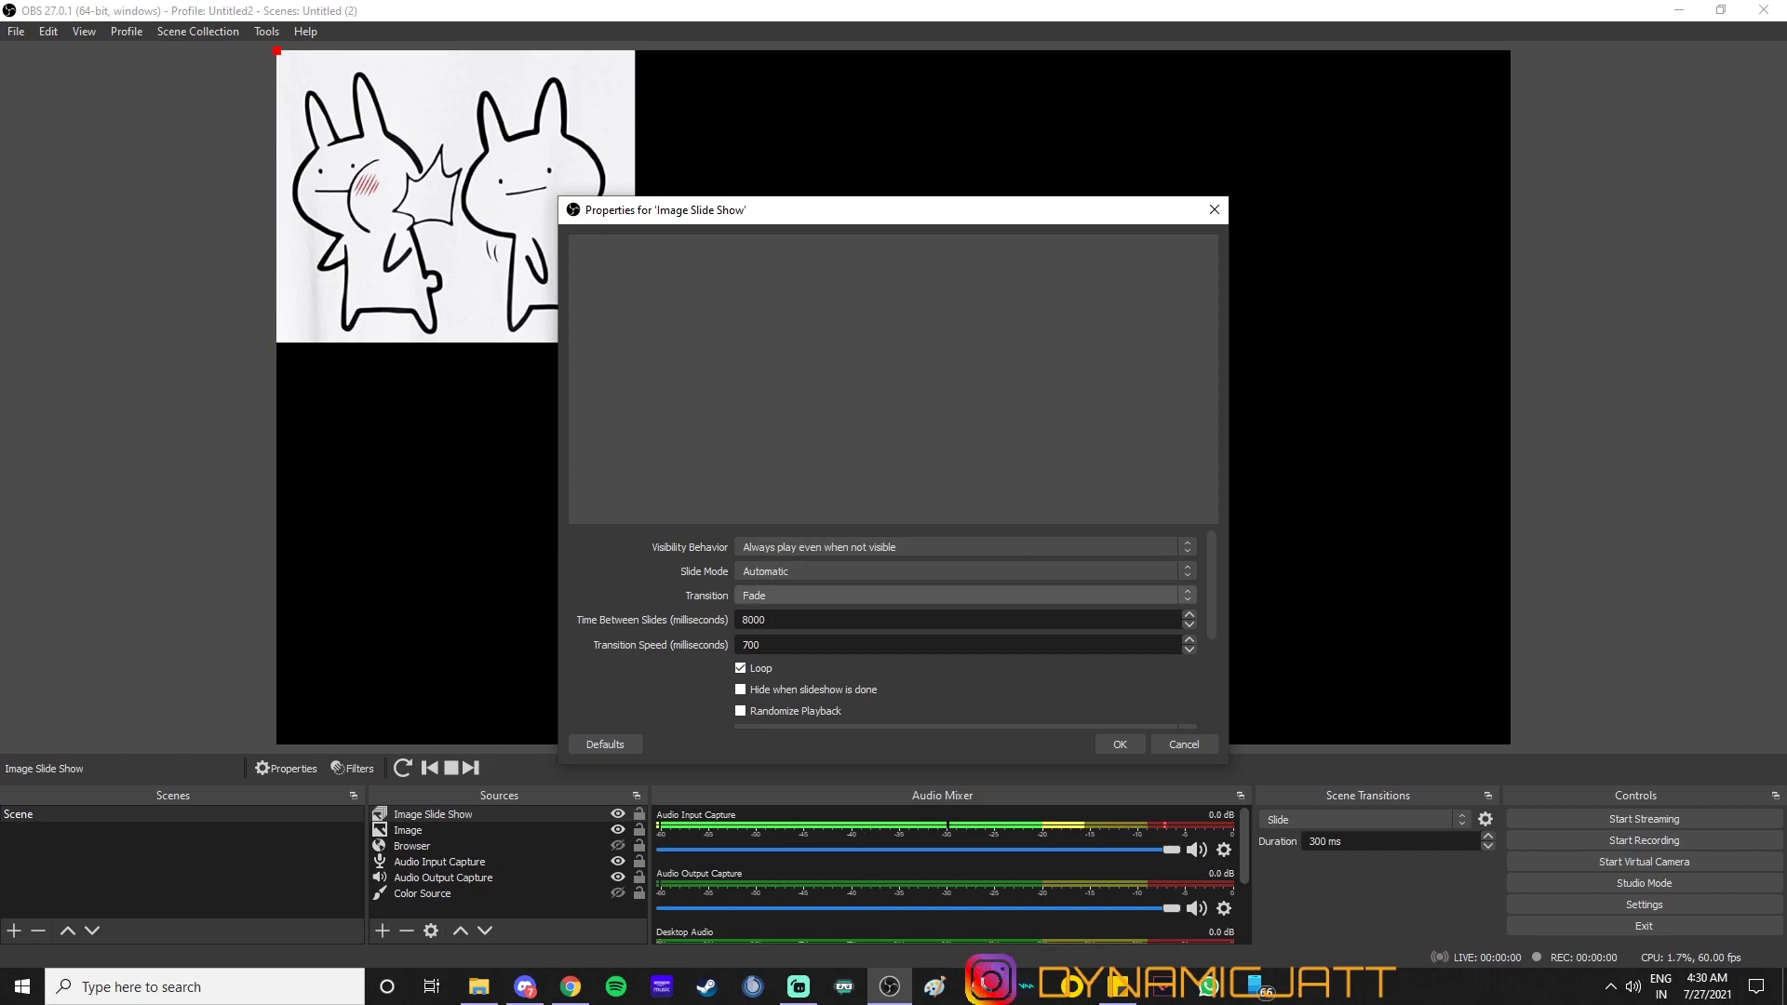
scroll(930, 624, "down", 3)
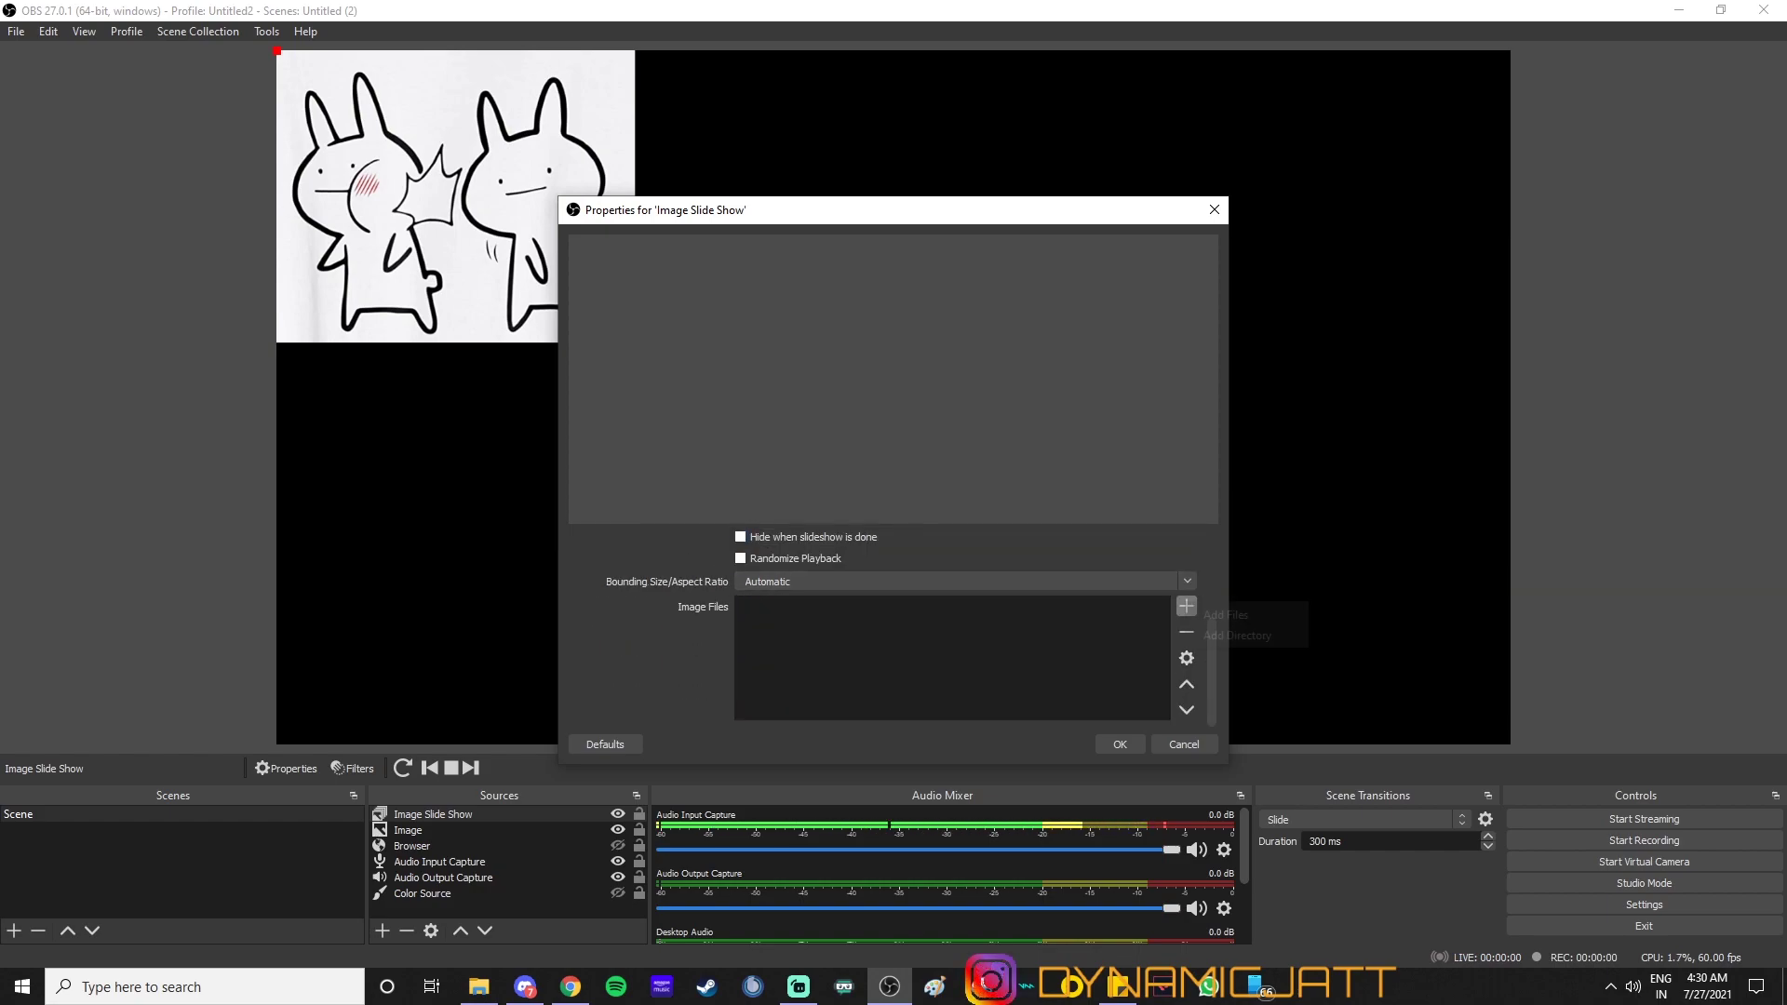
Step: Load three images from Downloads into the slideshow and nudge it slightly right
left_click(1233, 611)
left_click(216, 198)
left_click(417, 198, "shift")
left_click(736, 492)
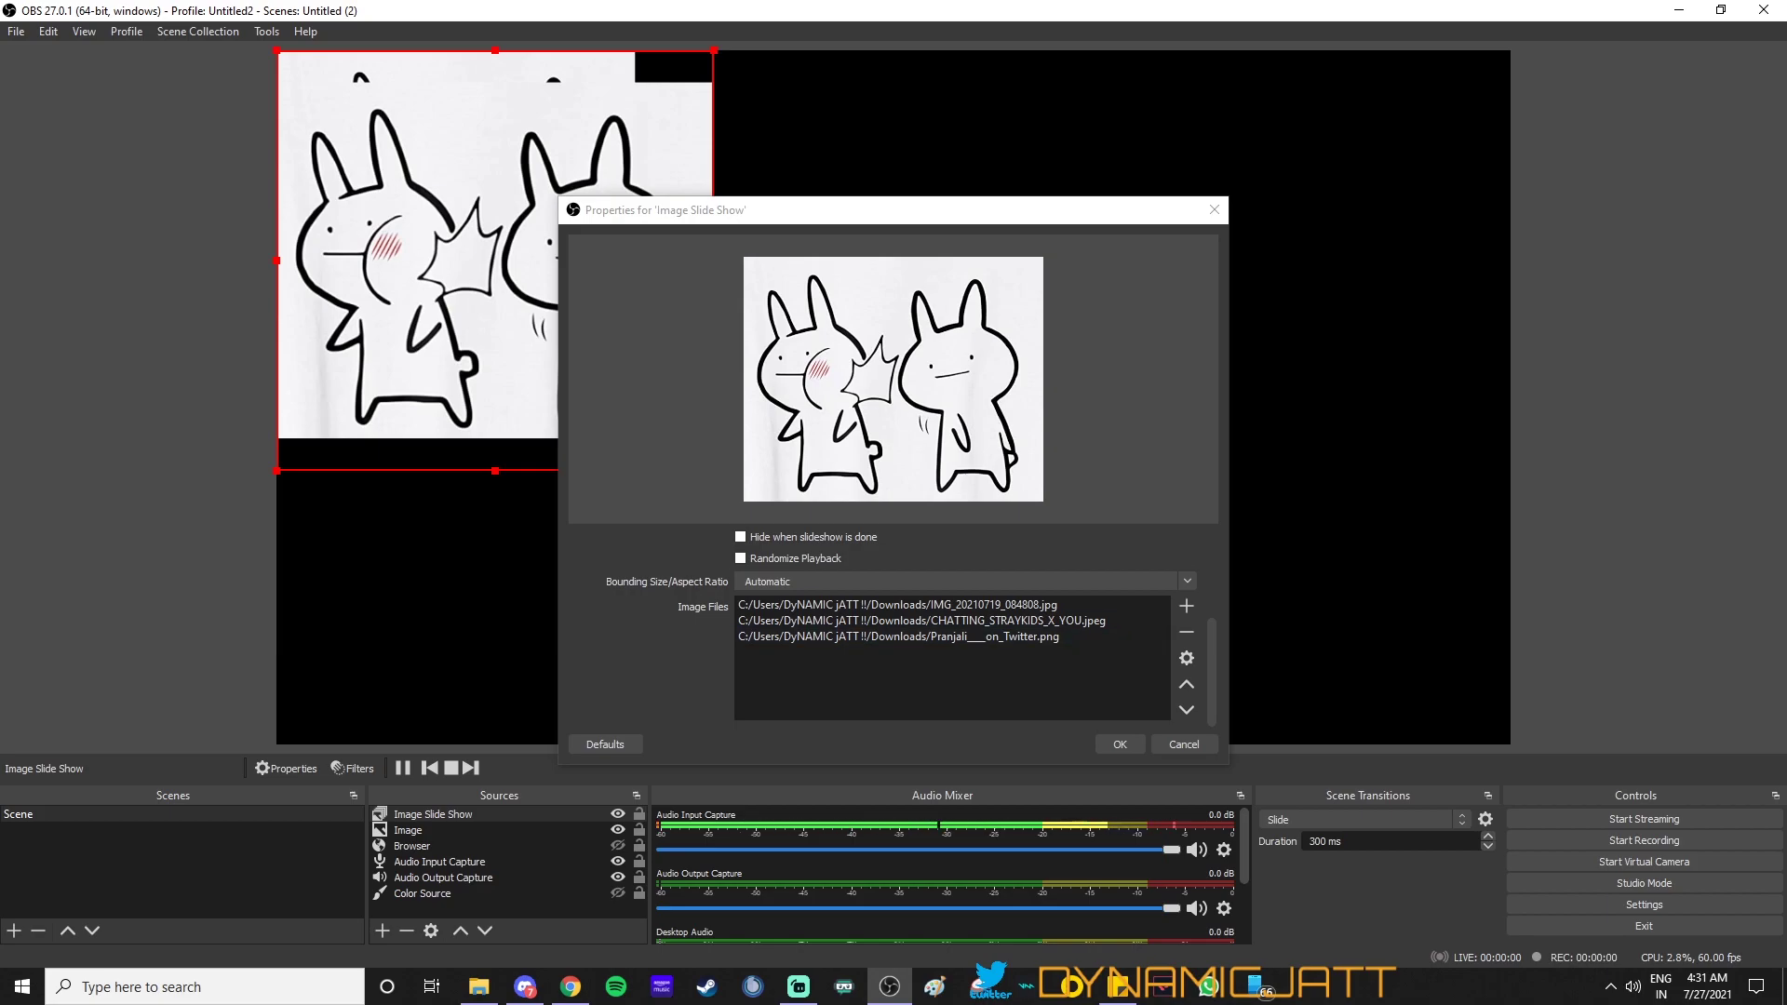
left_click(1120, 745)
left_click_drag(521, 269, 533, 270)
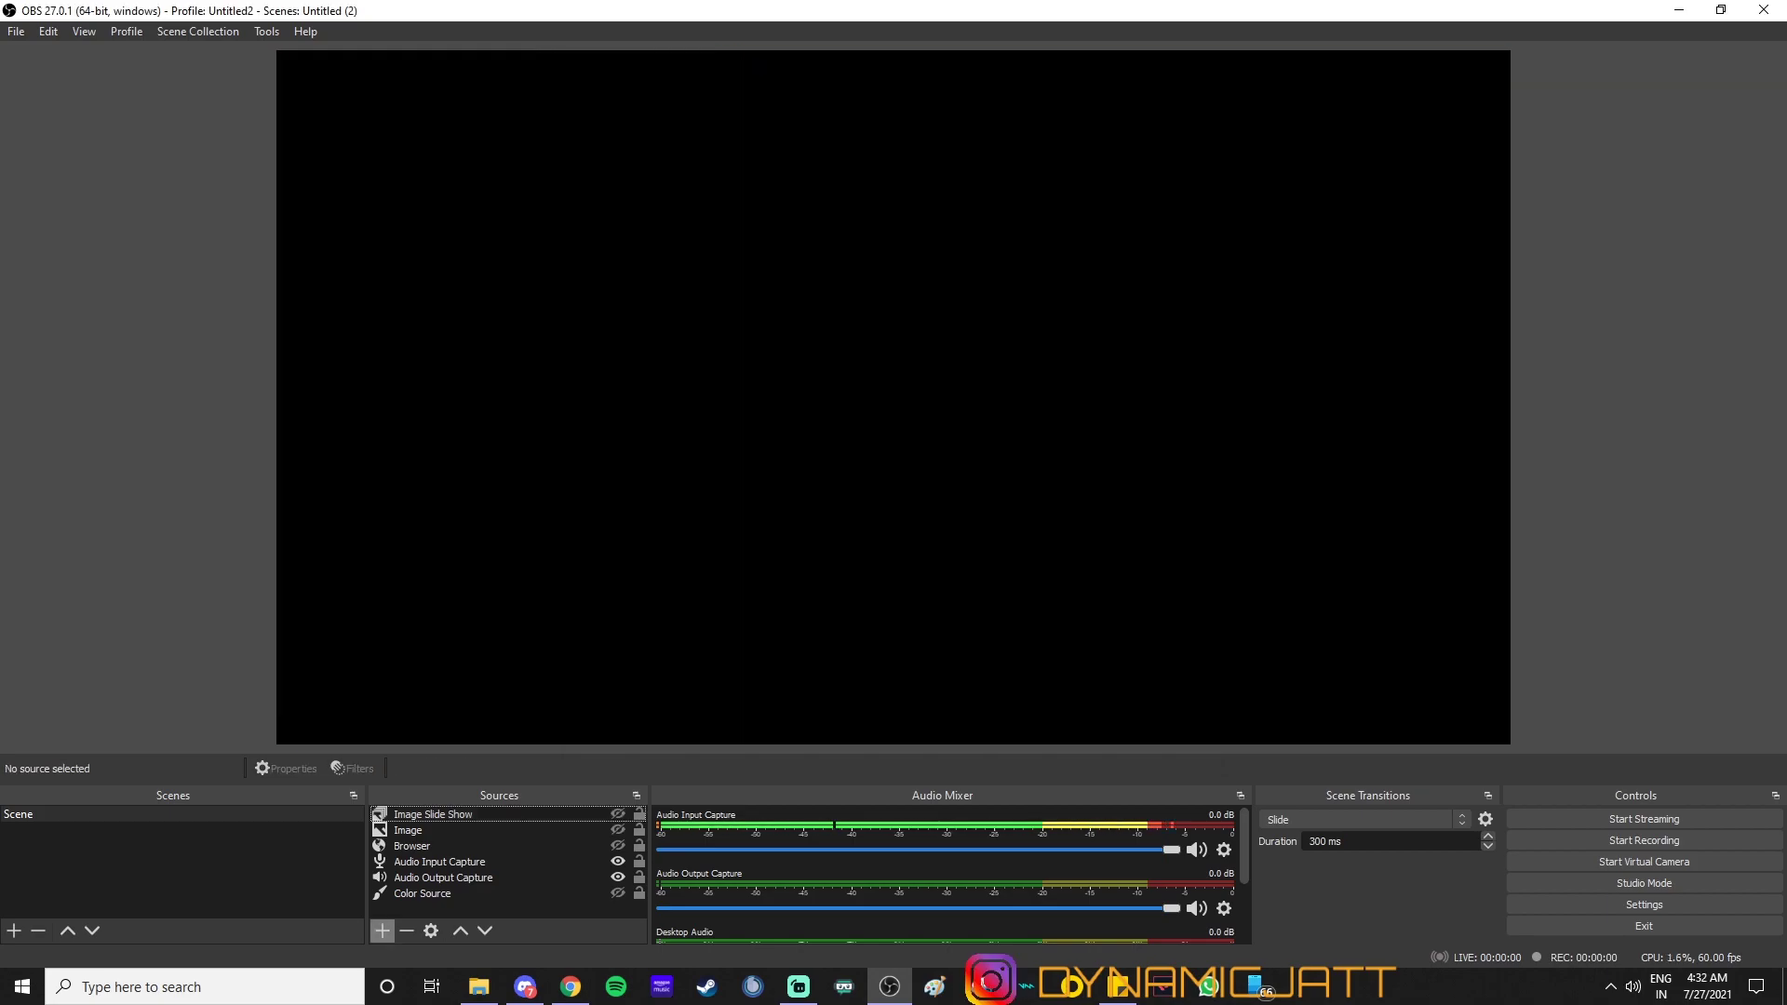
left_click(382, 931)
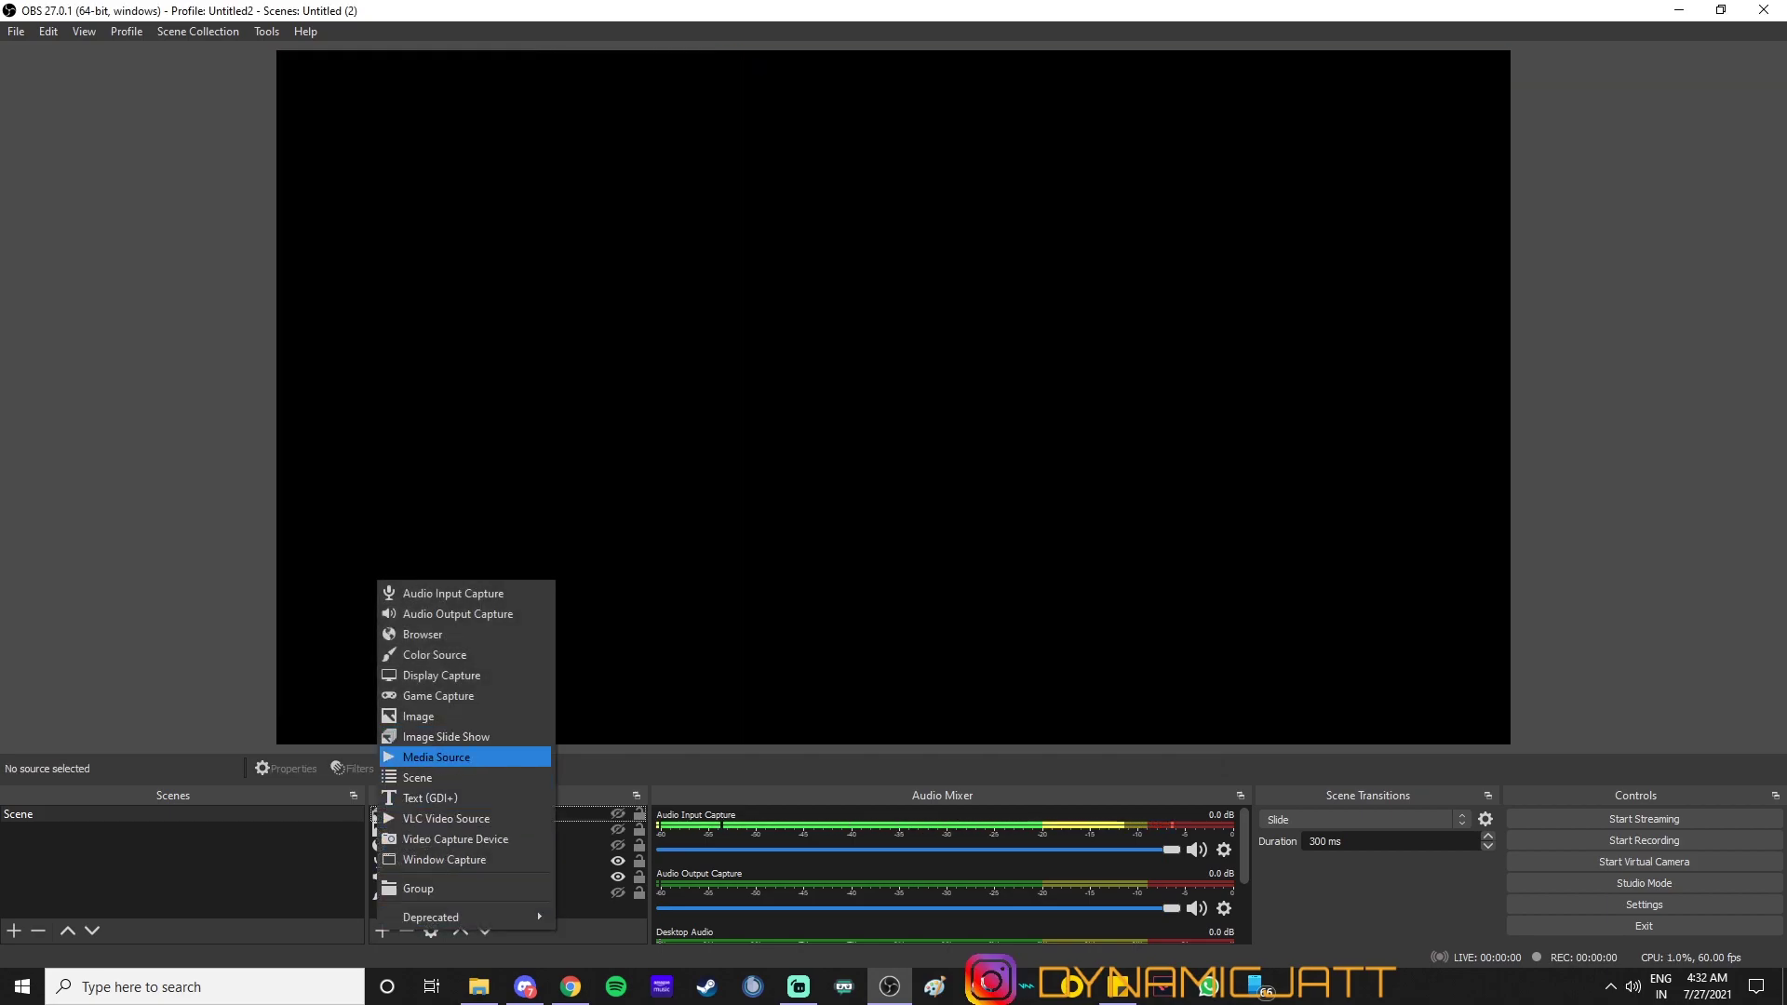
Step: Add a Media Source playing the clip SnowRunner BottomsUp.mp4
left_click(437, 756)
left_click(947, 619)
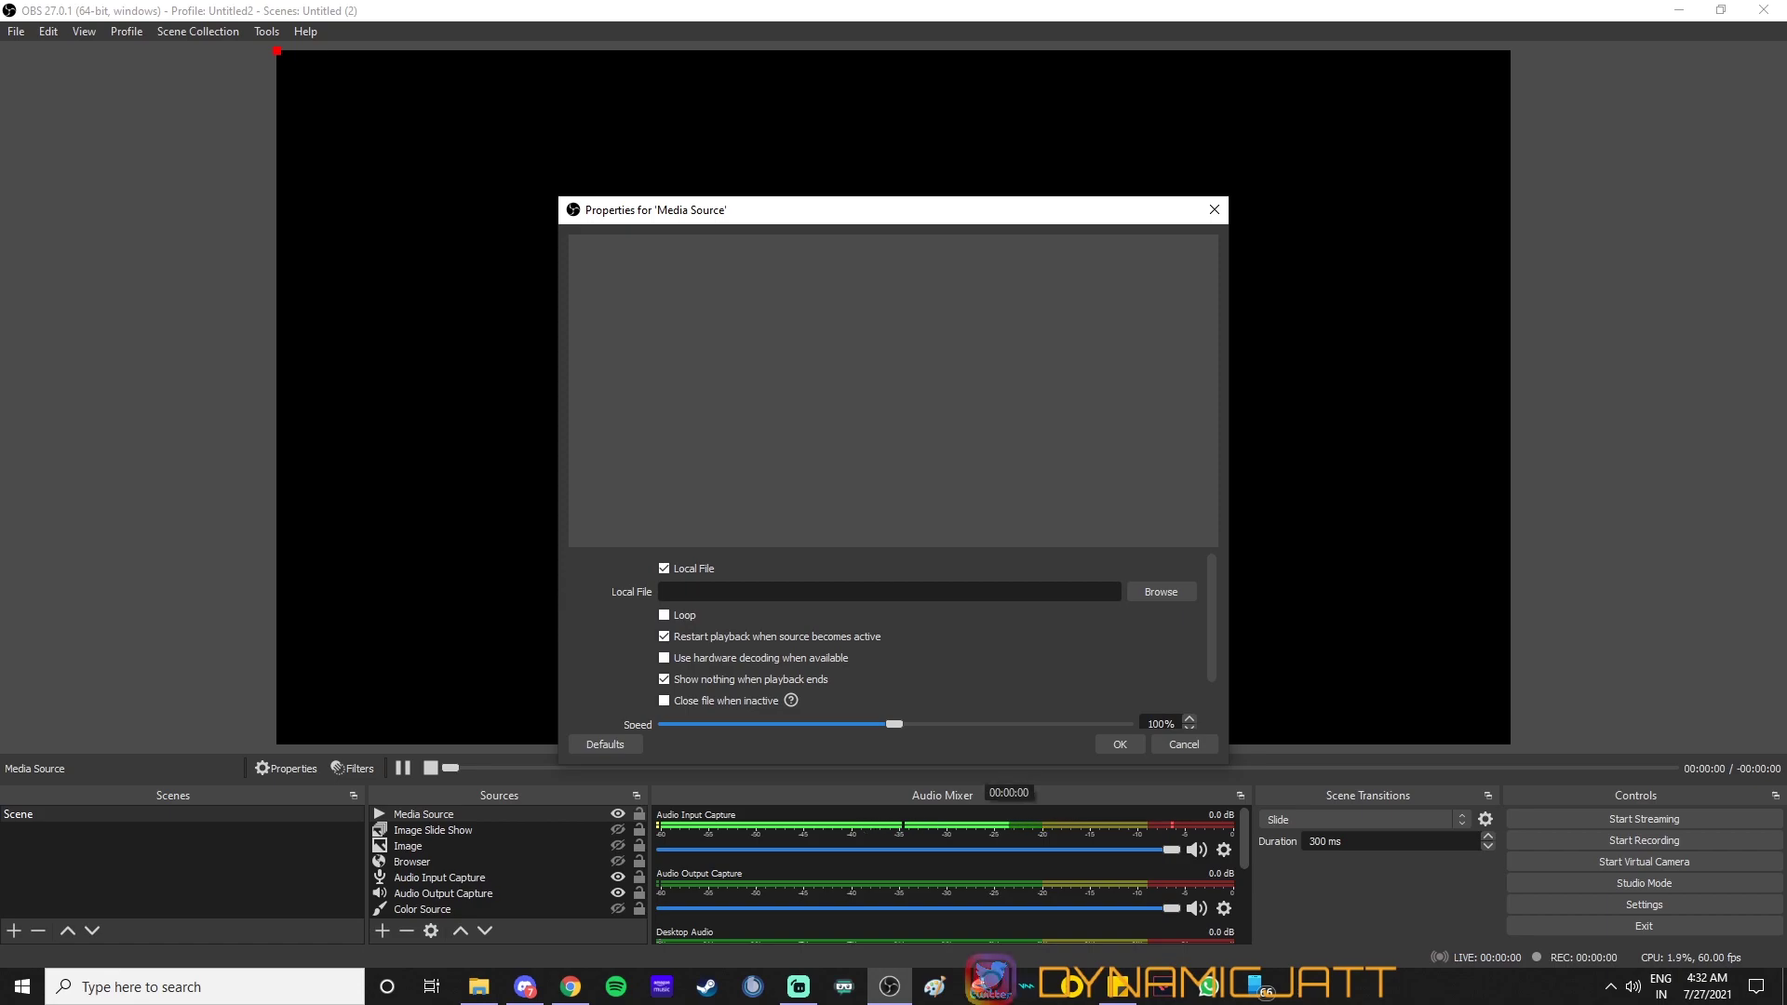
scroll(889, 643, "down", 1)
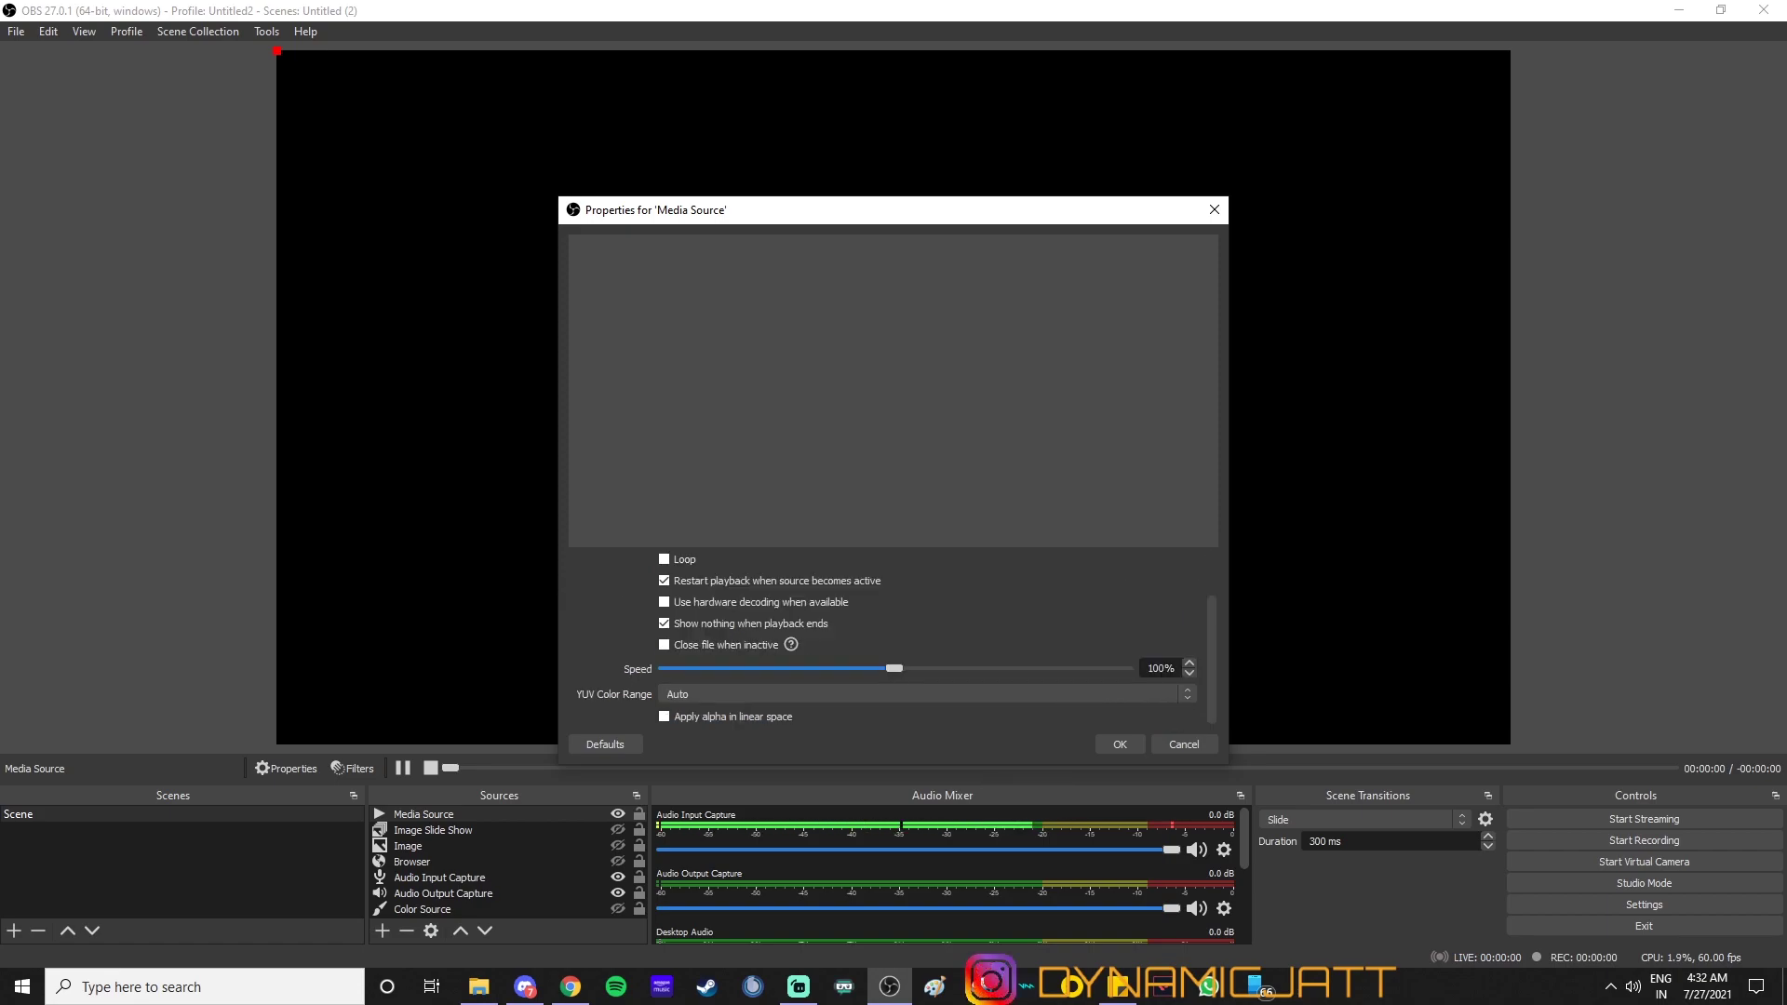
scroll(889, 642, "up", 1)
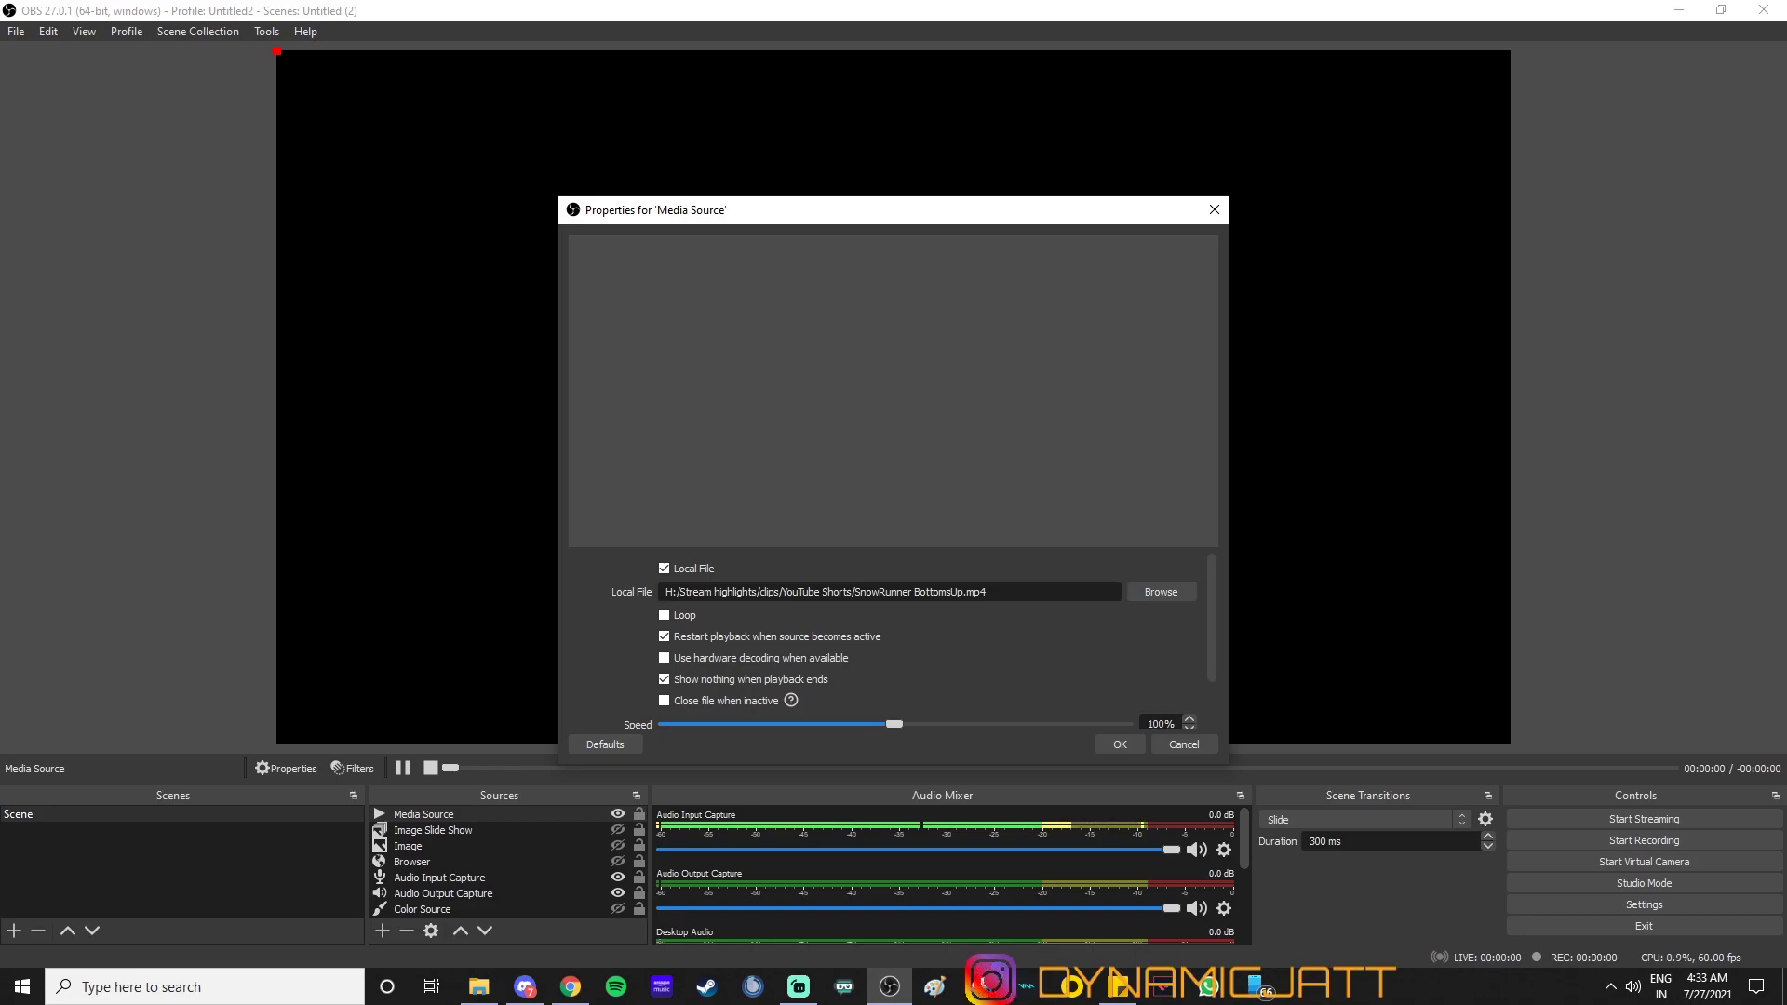
left_click(1120, 745)
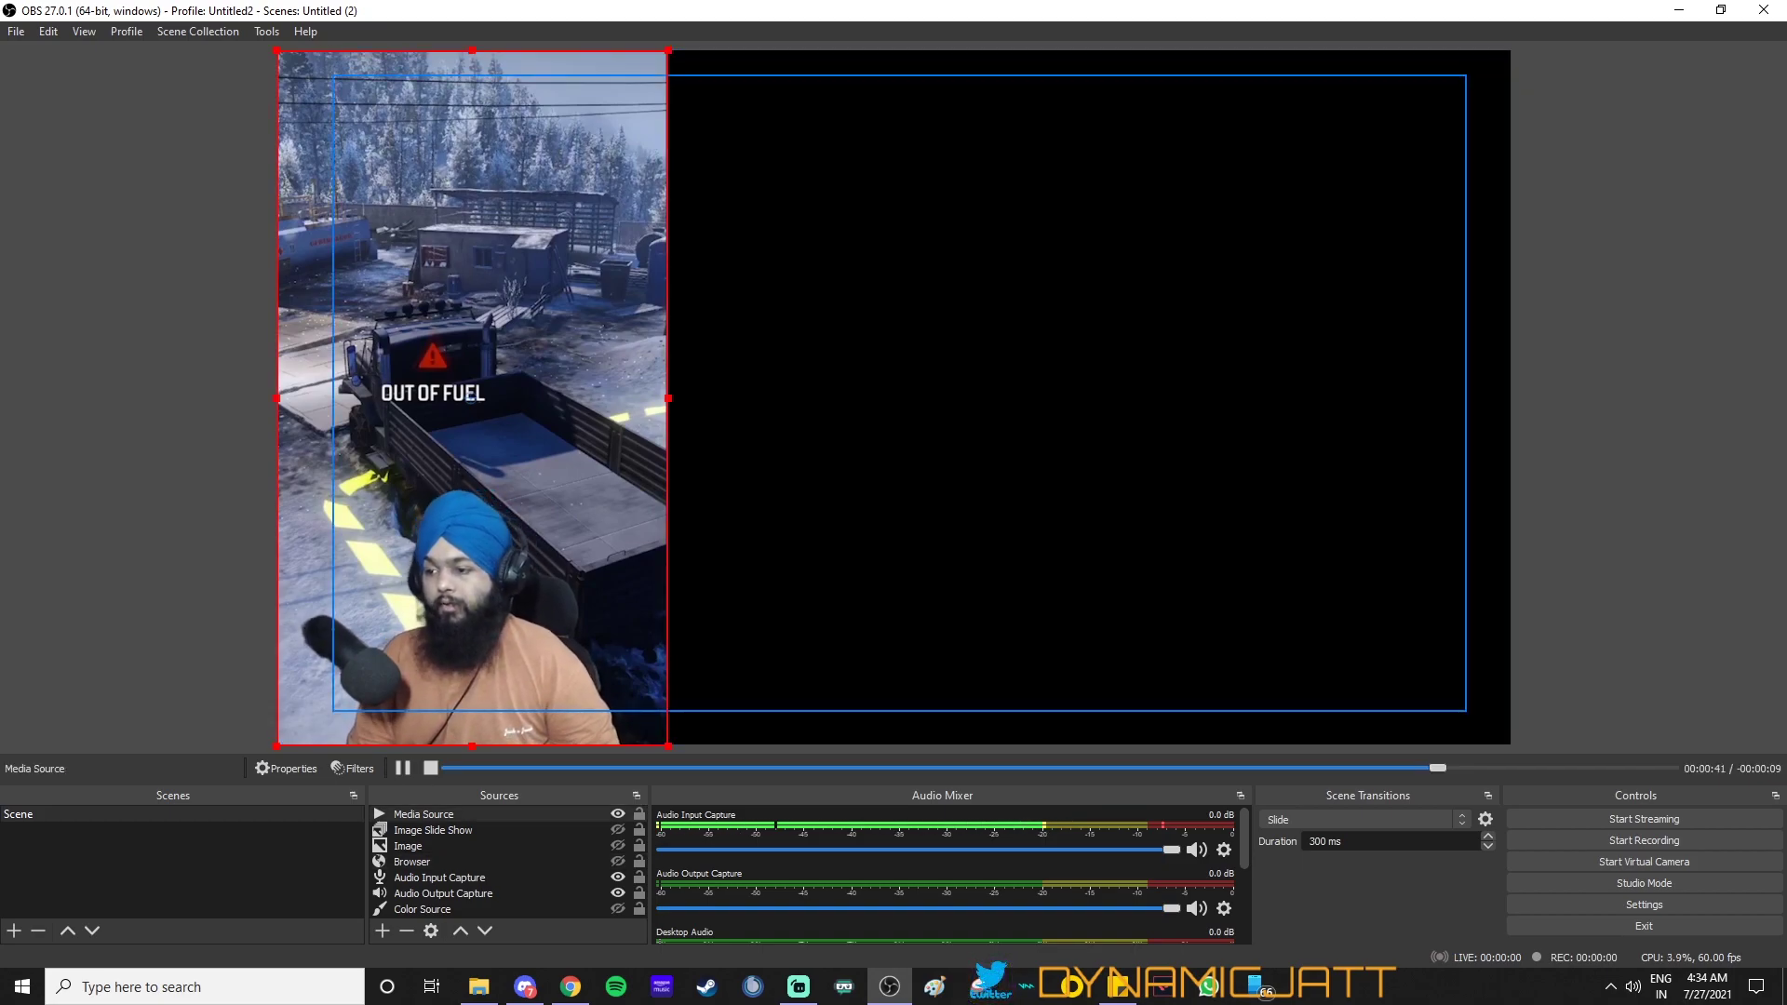
Step: Drag the SnowRunner clip lower on the canvas and create a new empty Scene 2
left_click_drag(475, 223, 491, 482)
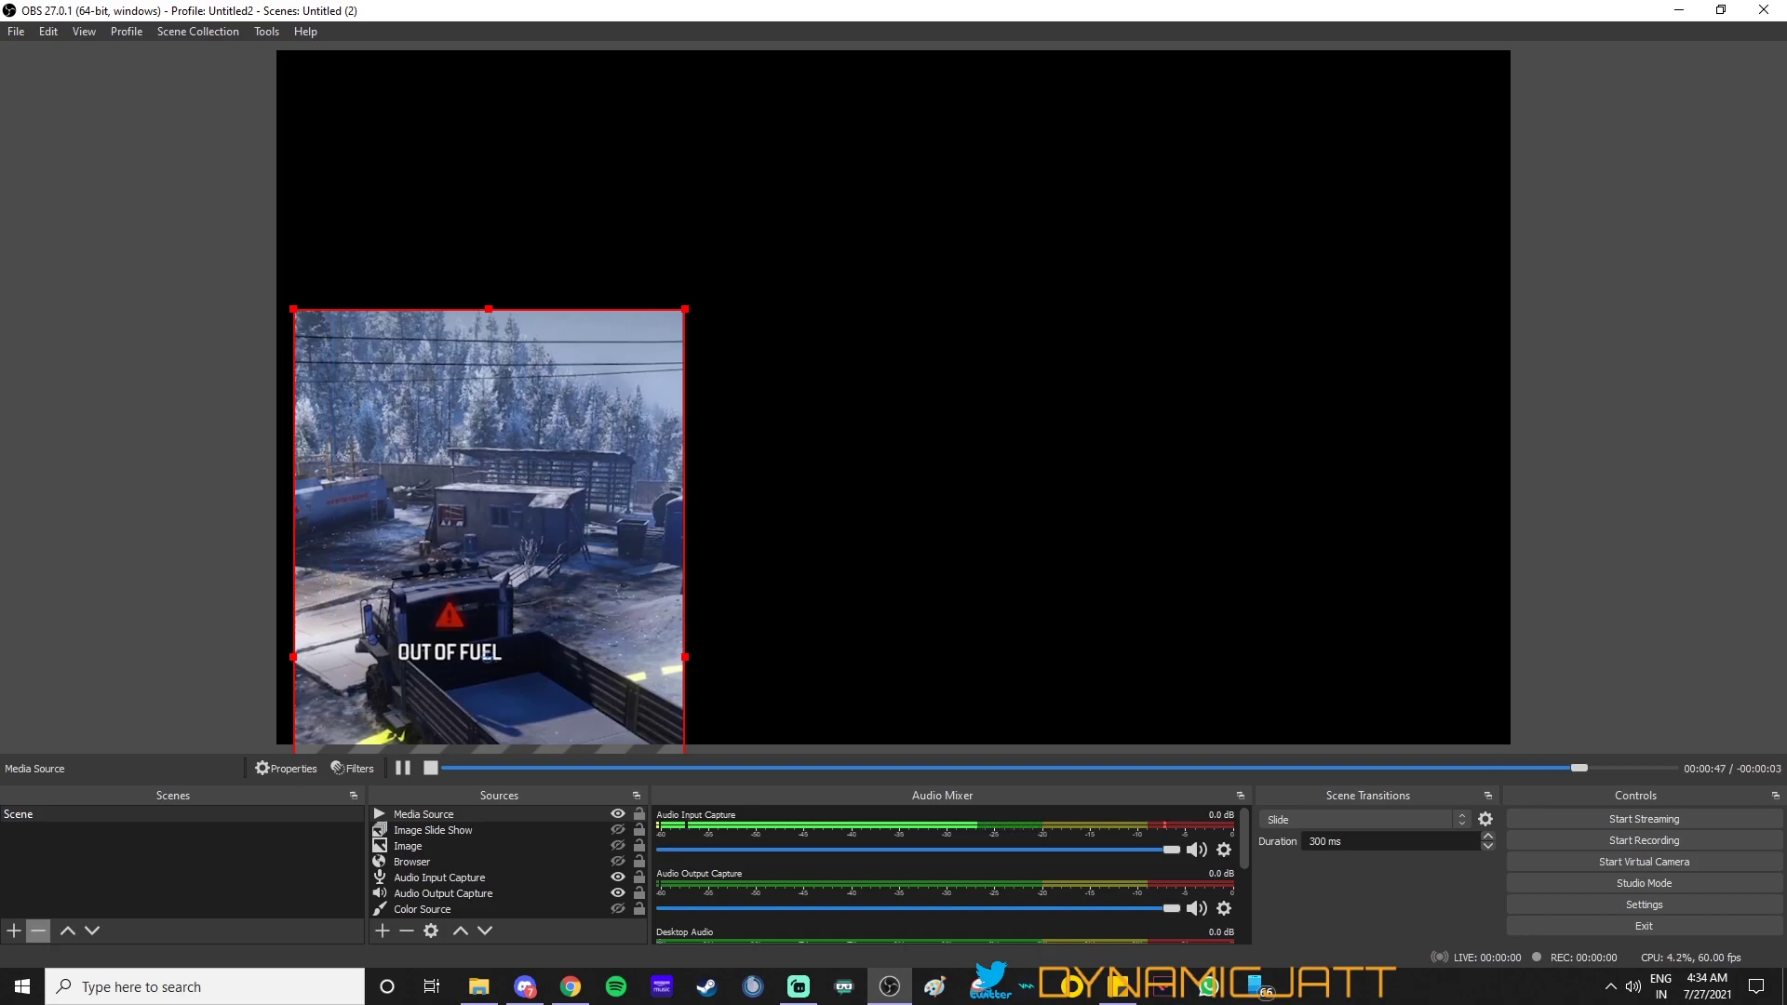
left_click(14, 930)
key("Return")
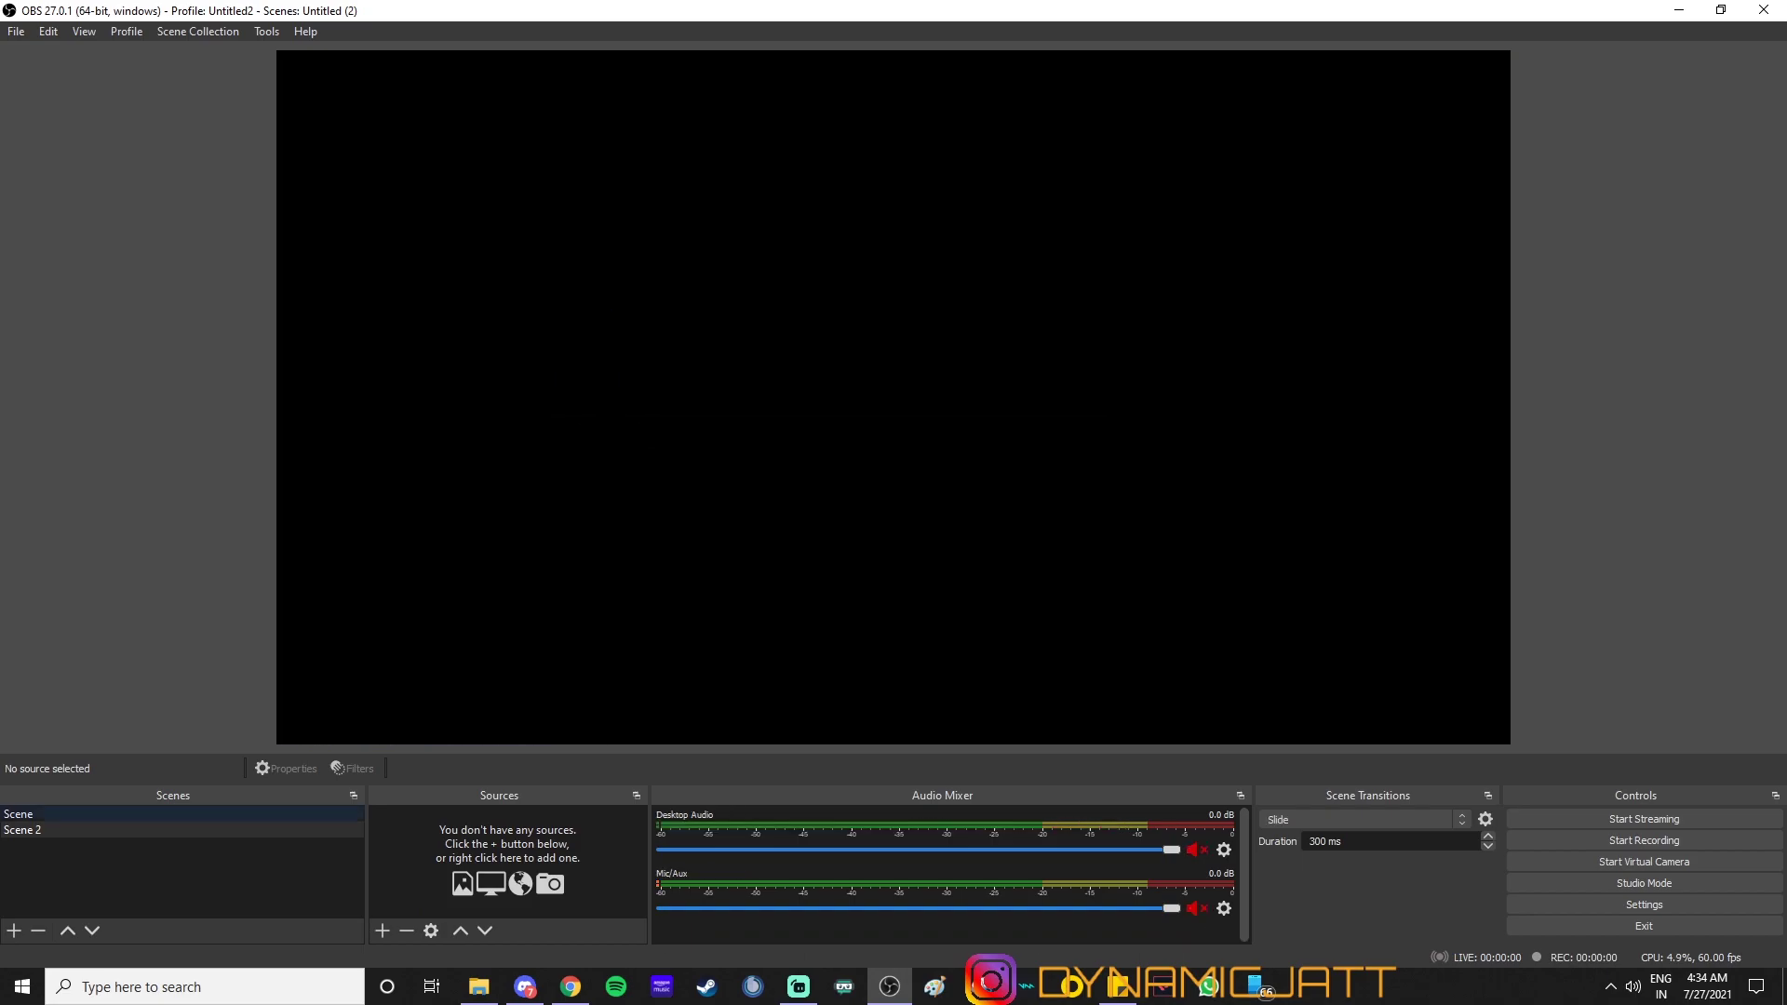
Step: In Scene, hide the SnowRunner clip and the Image source, showing the Image Slide Show instead
left_click(75, 815)
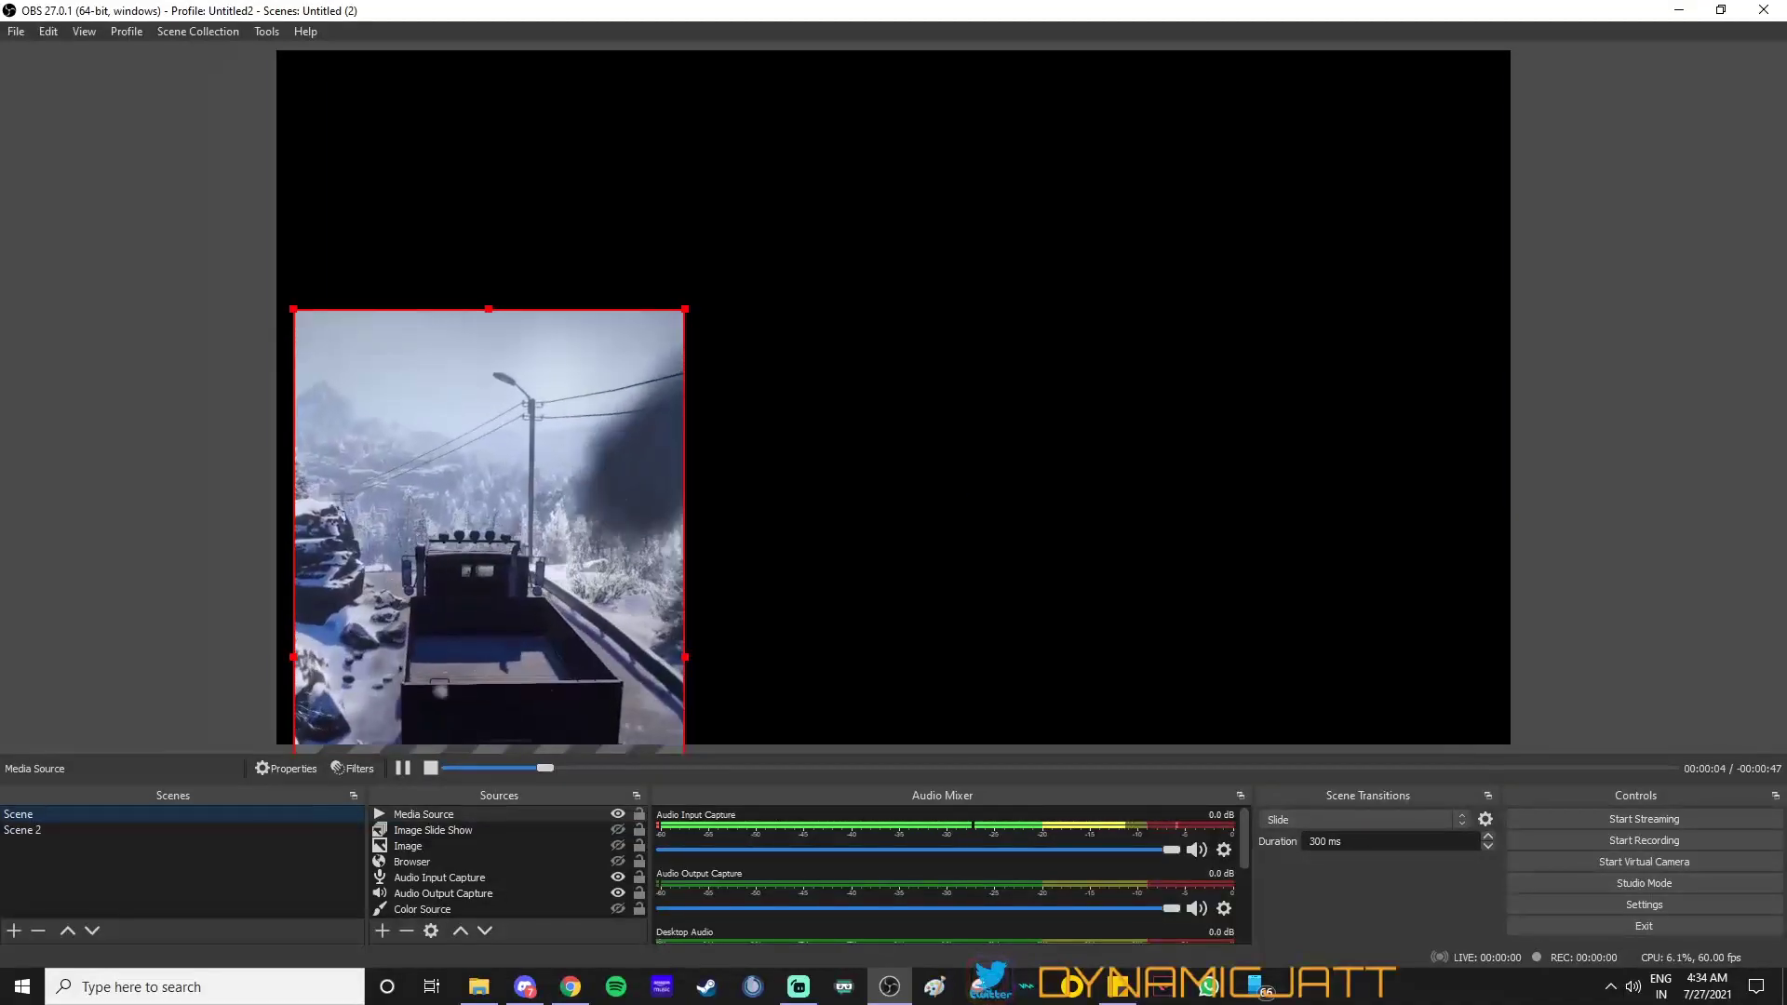
left_click(617, 814)
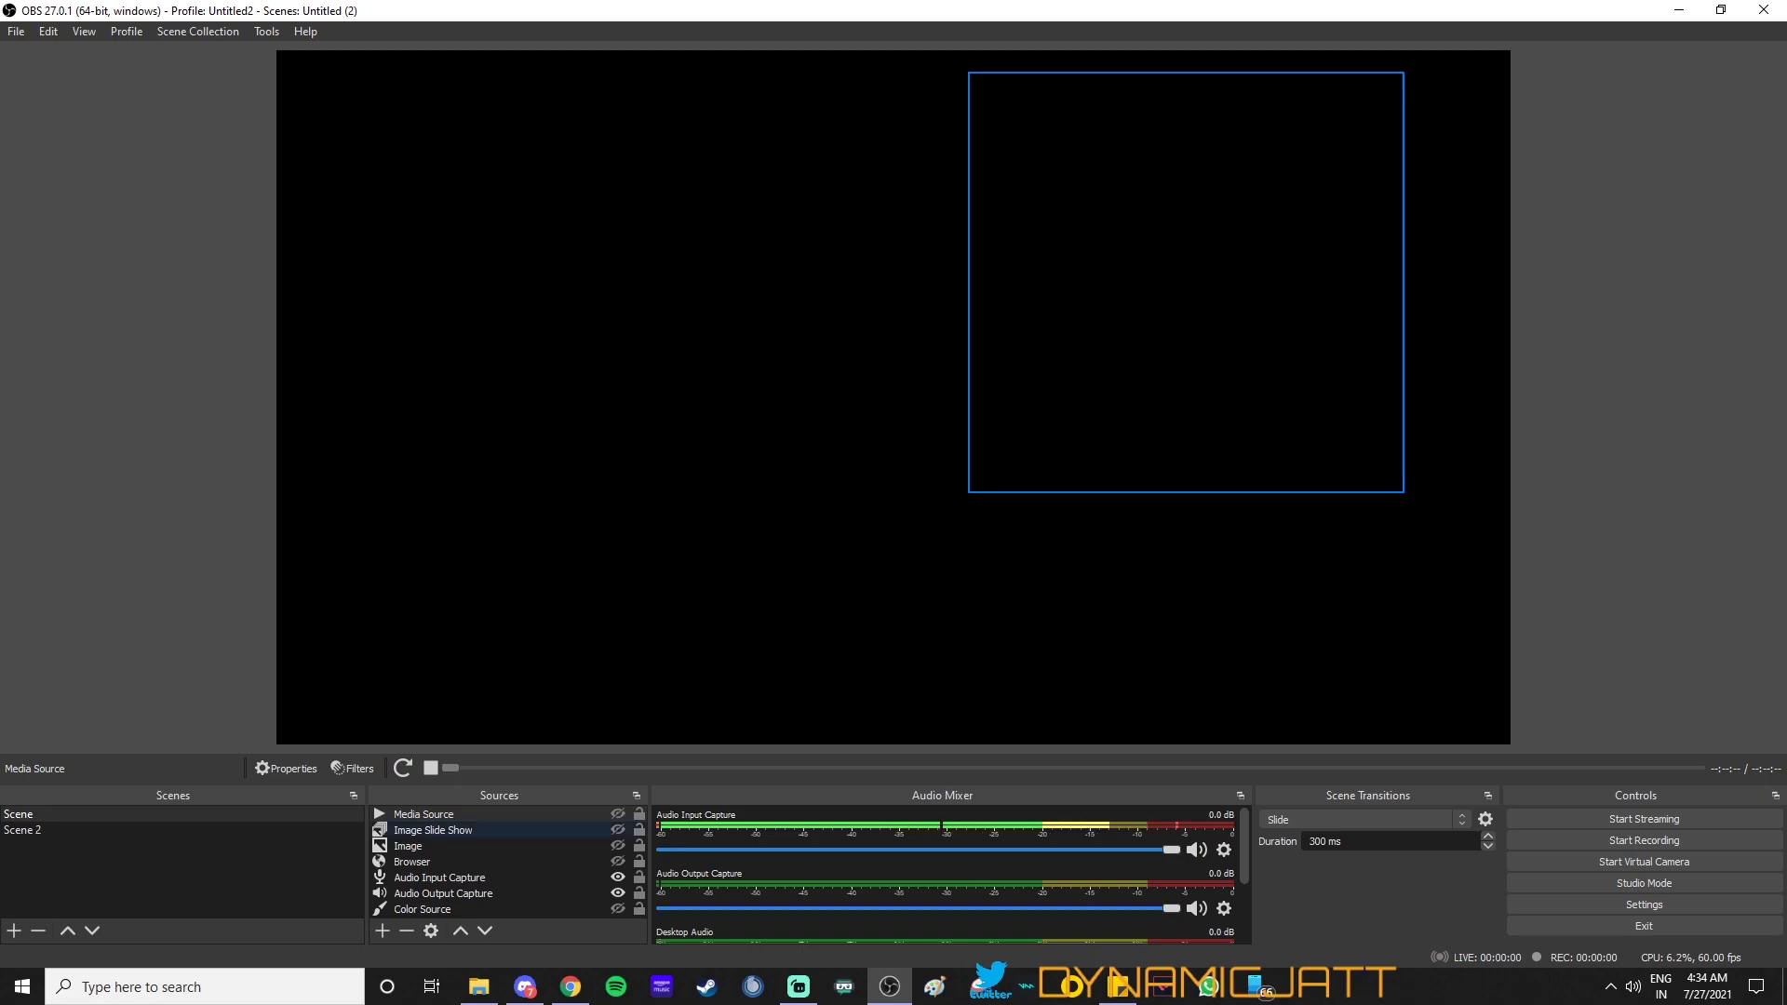
left_click(74, 830)
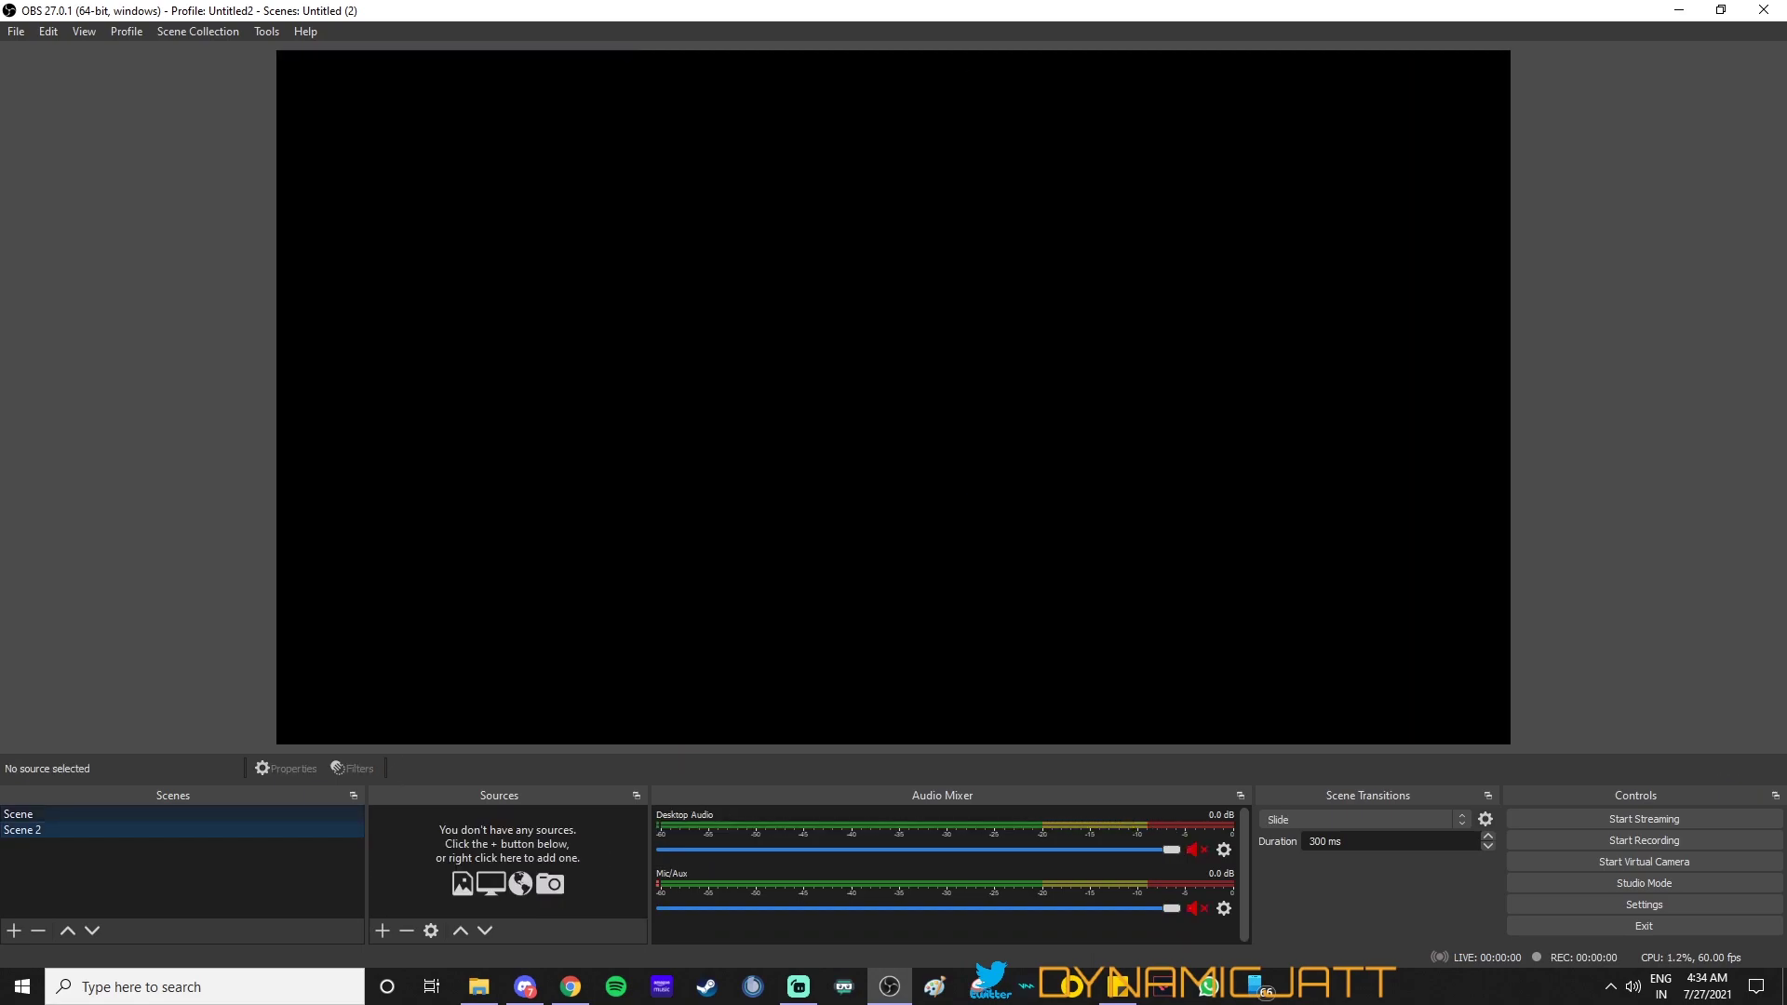
left_click(74, 814)
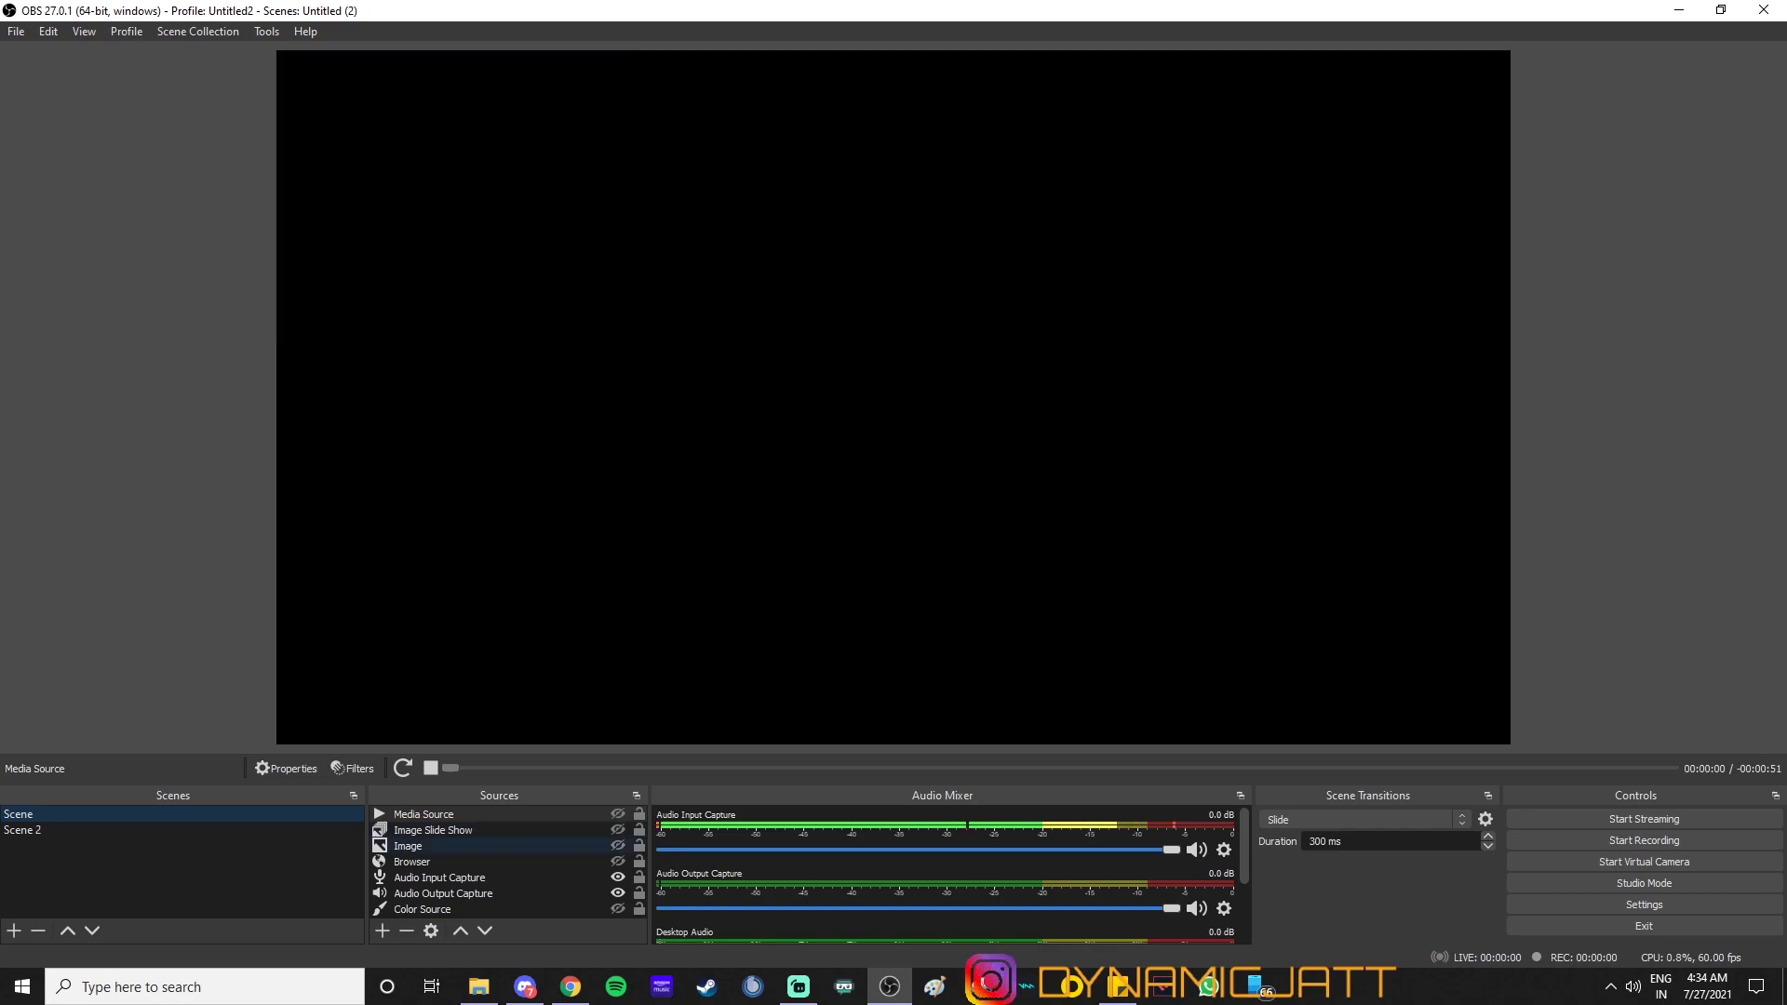
left_click(618, 846)
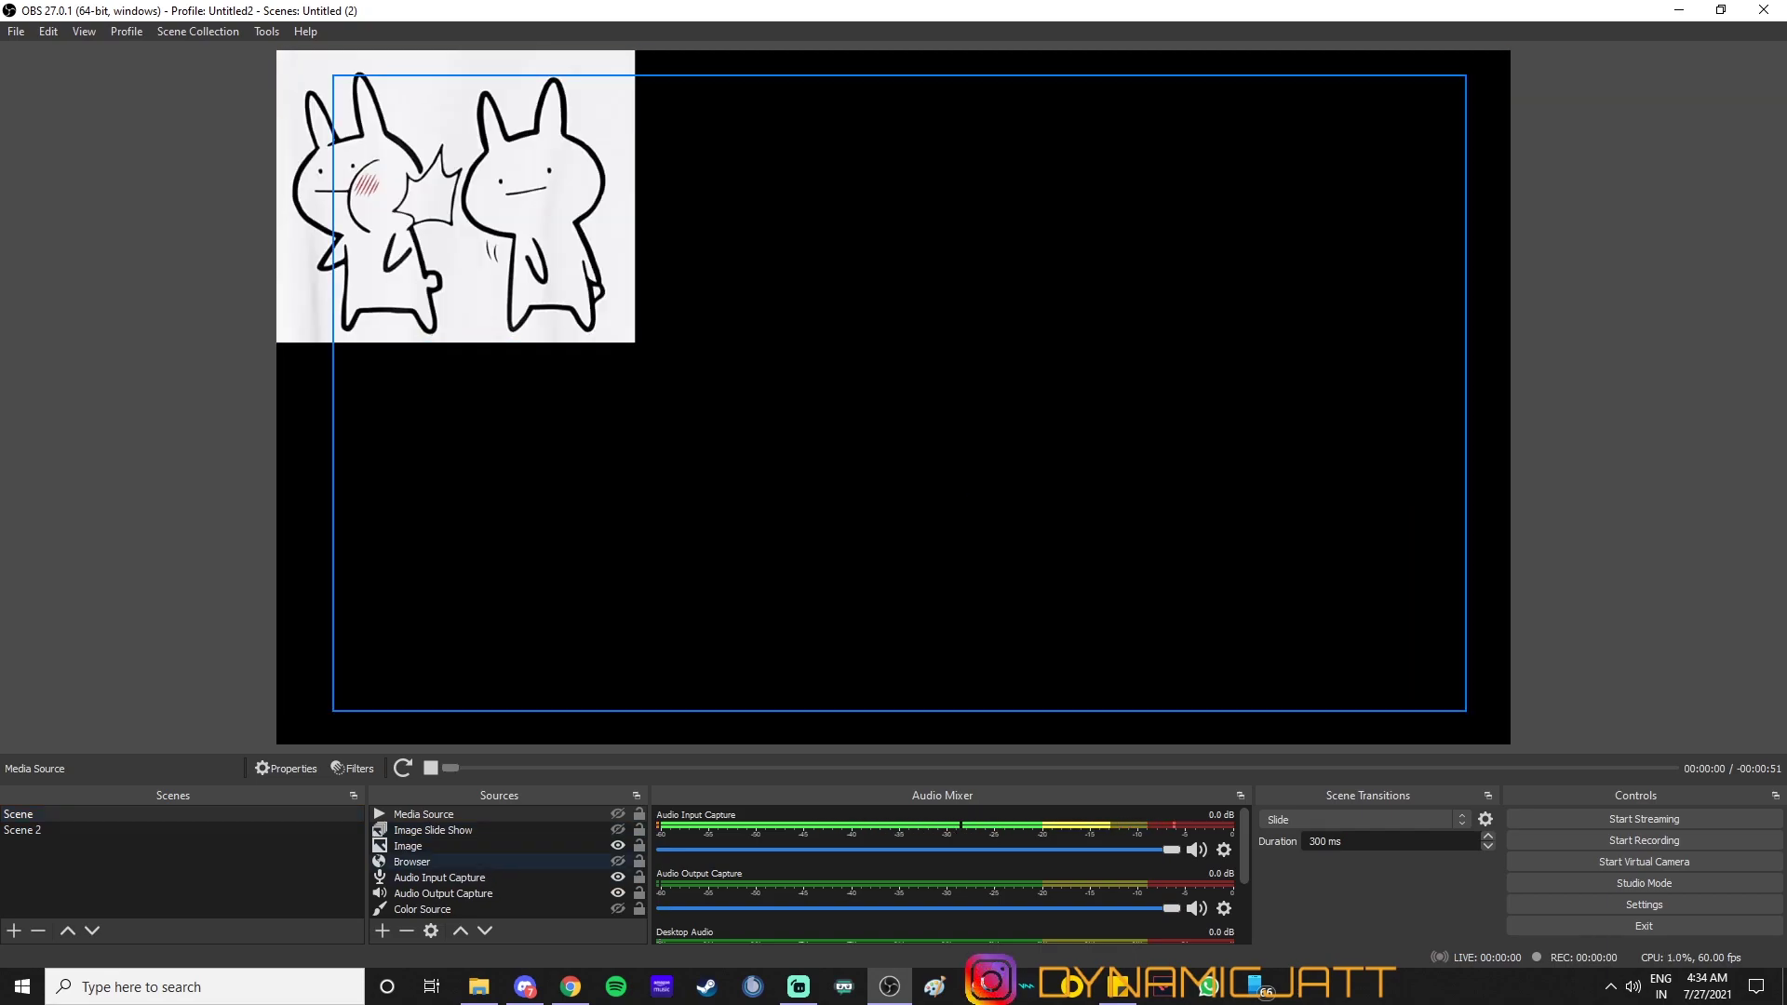
left_click(618, 845)
left_click(617, 829)
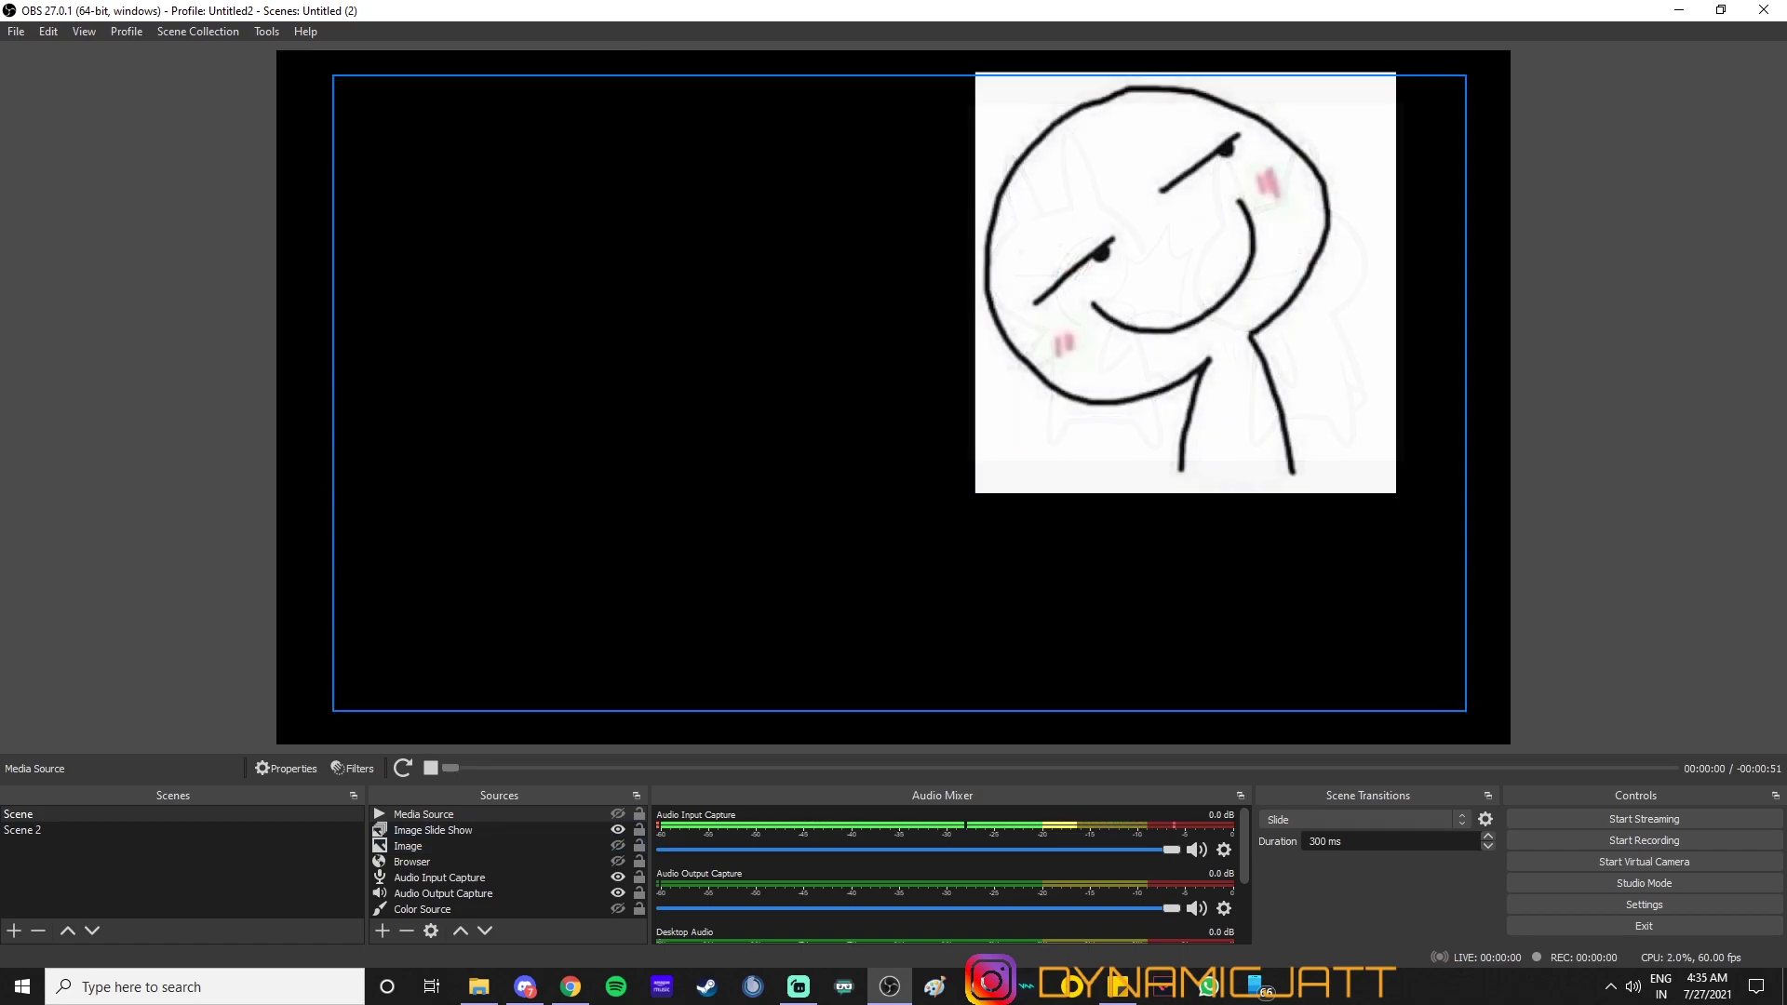
left_click(23, 830)
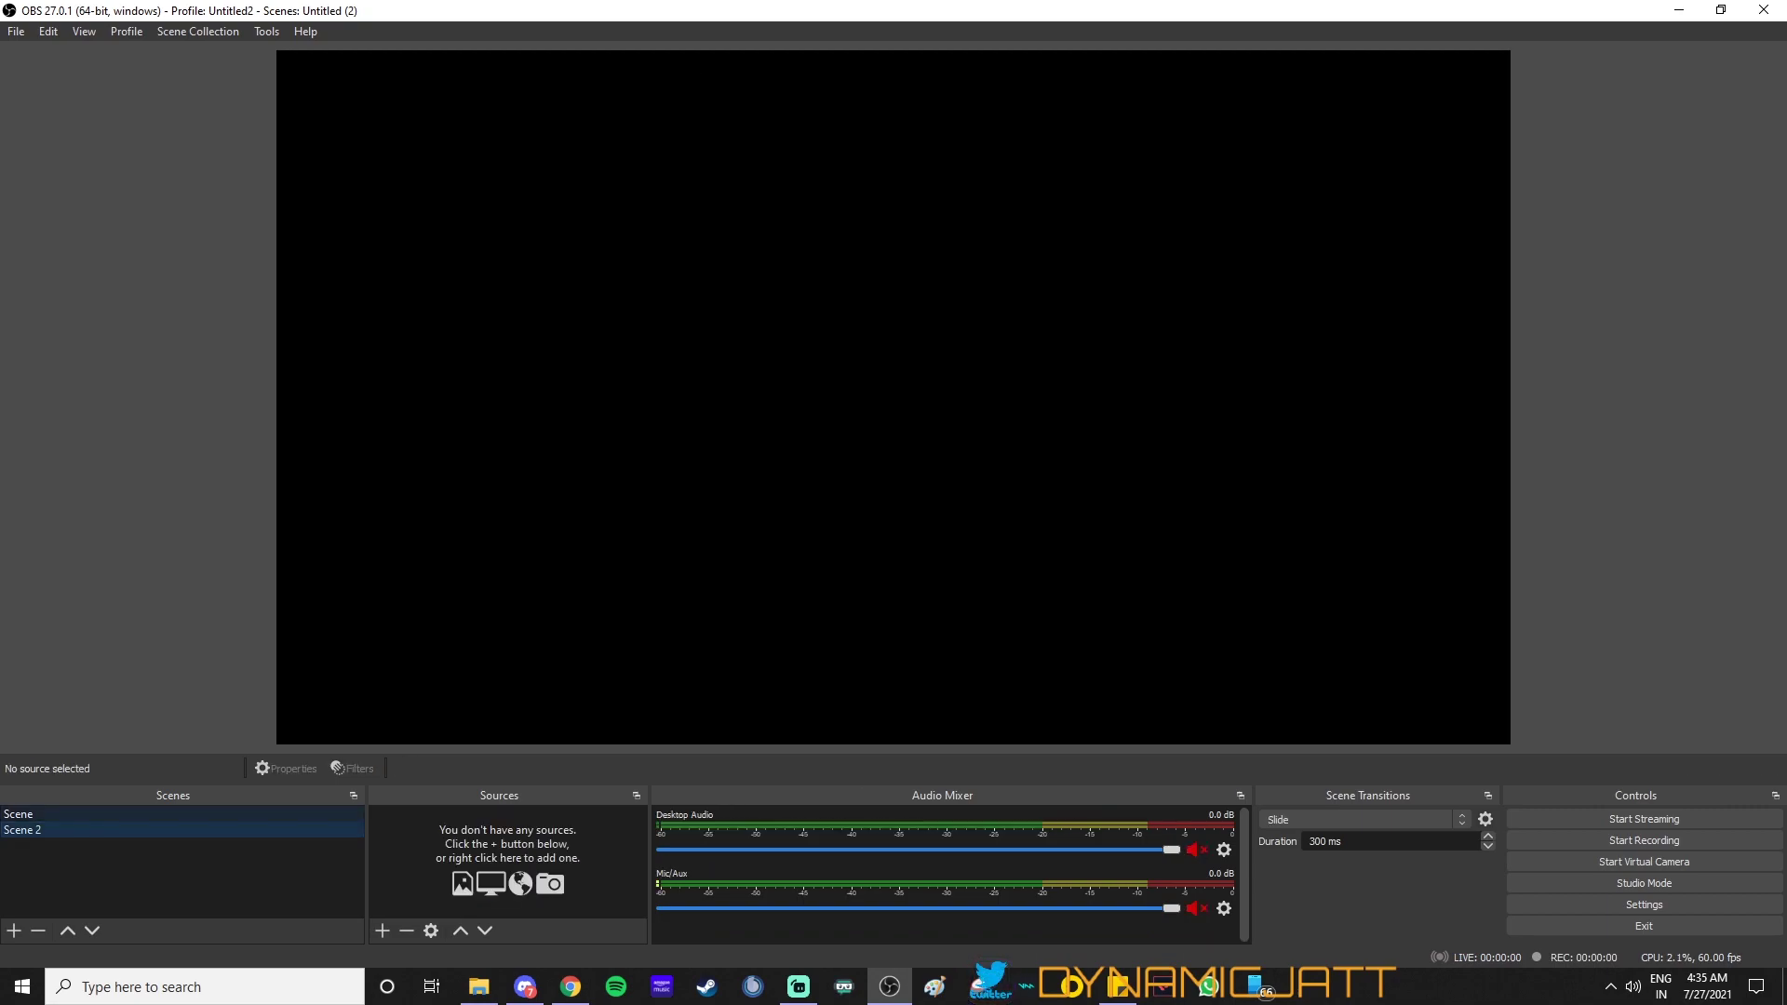
left_click(23, 815)
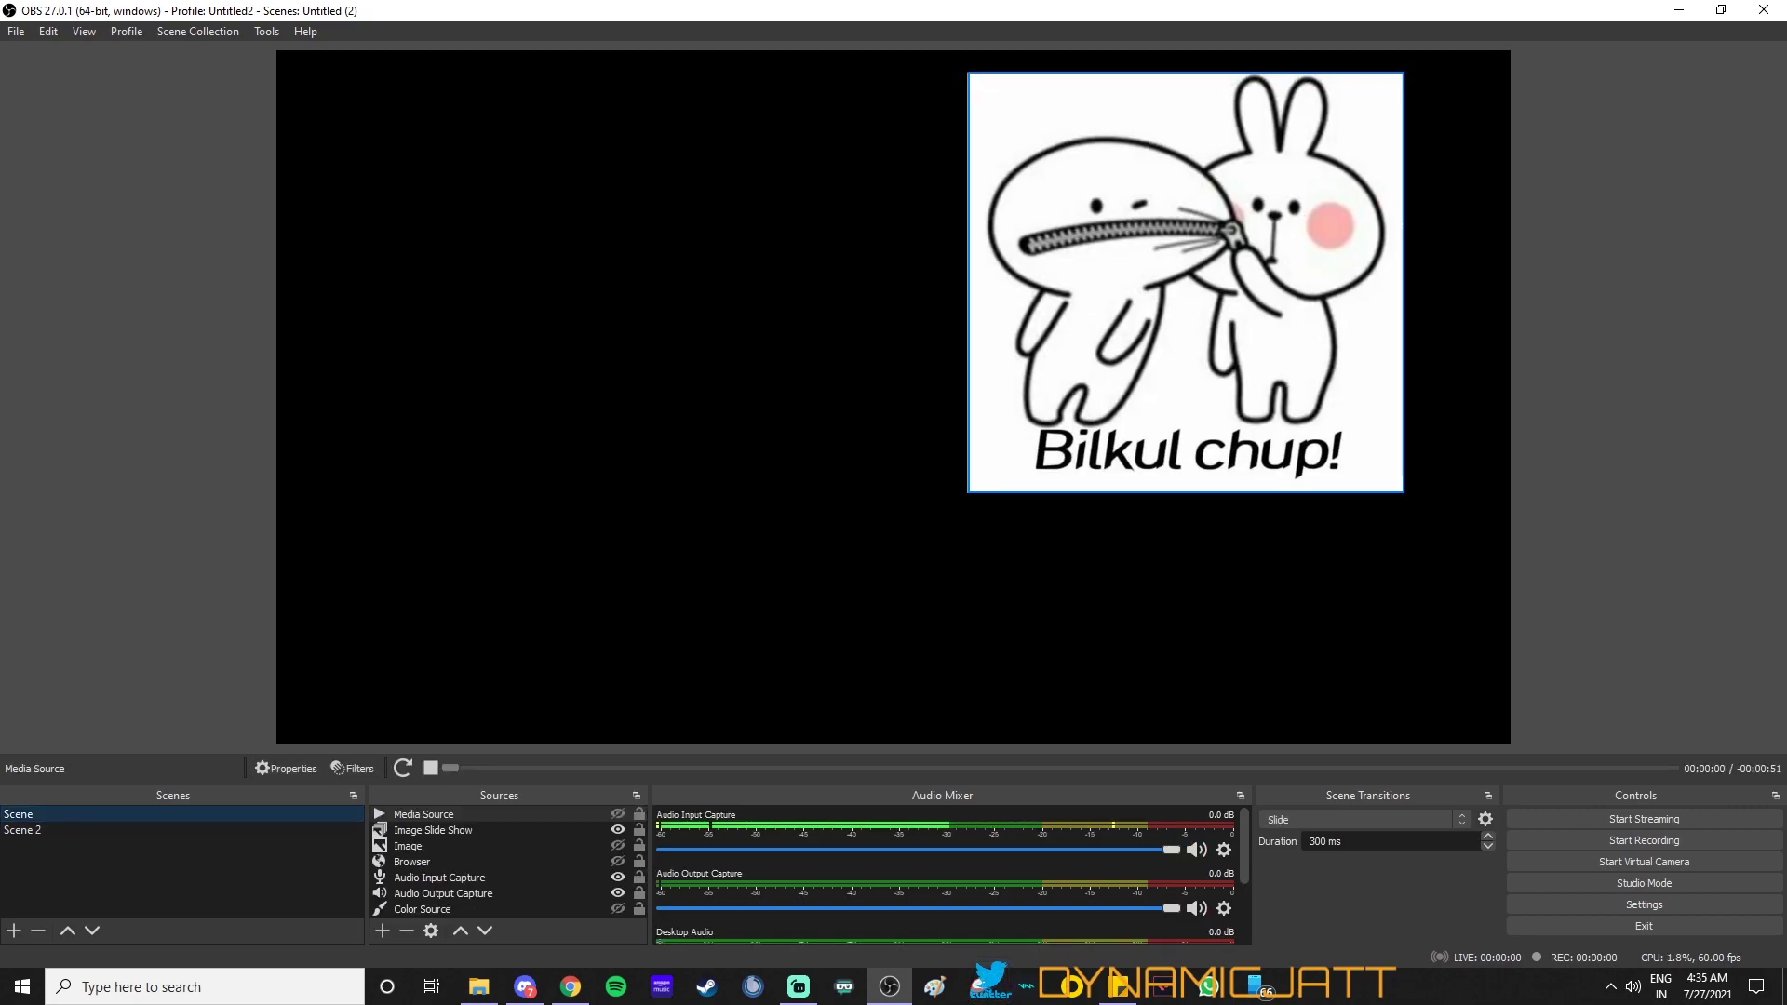
key("Down")
Step: Create Scene 3 and add a Display Capture source to it
left_click(382, 930)
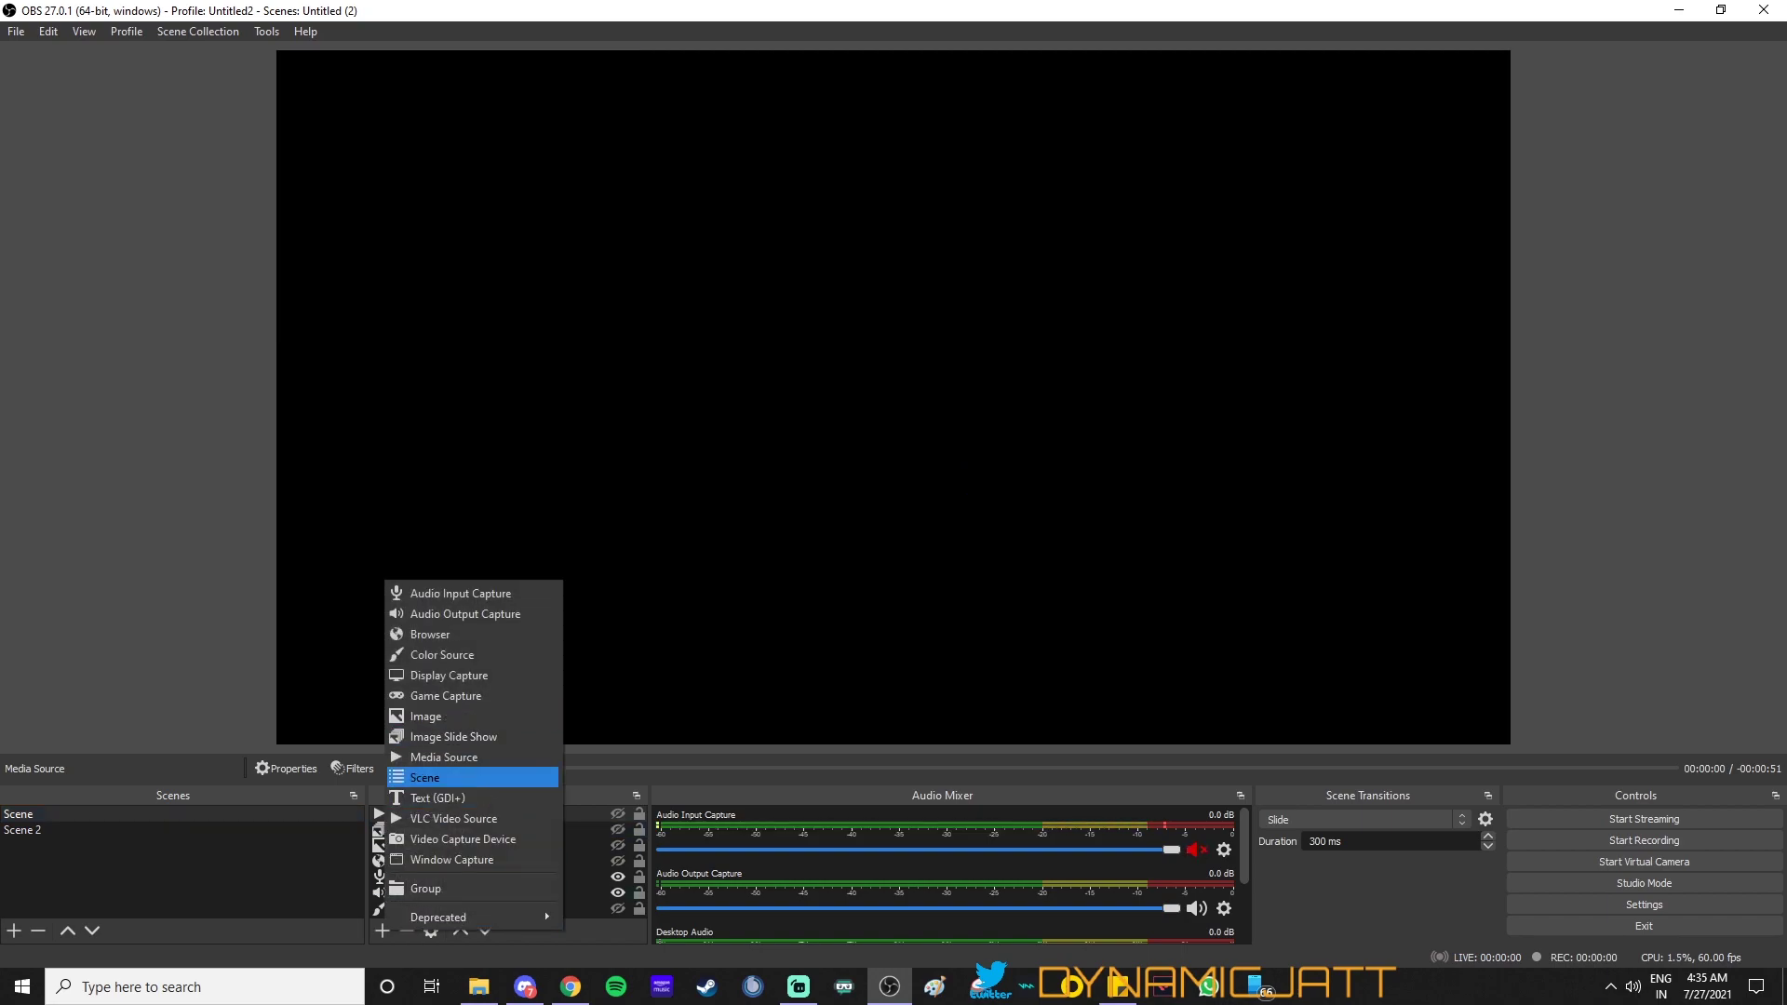
key("Return")
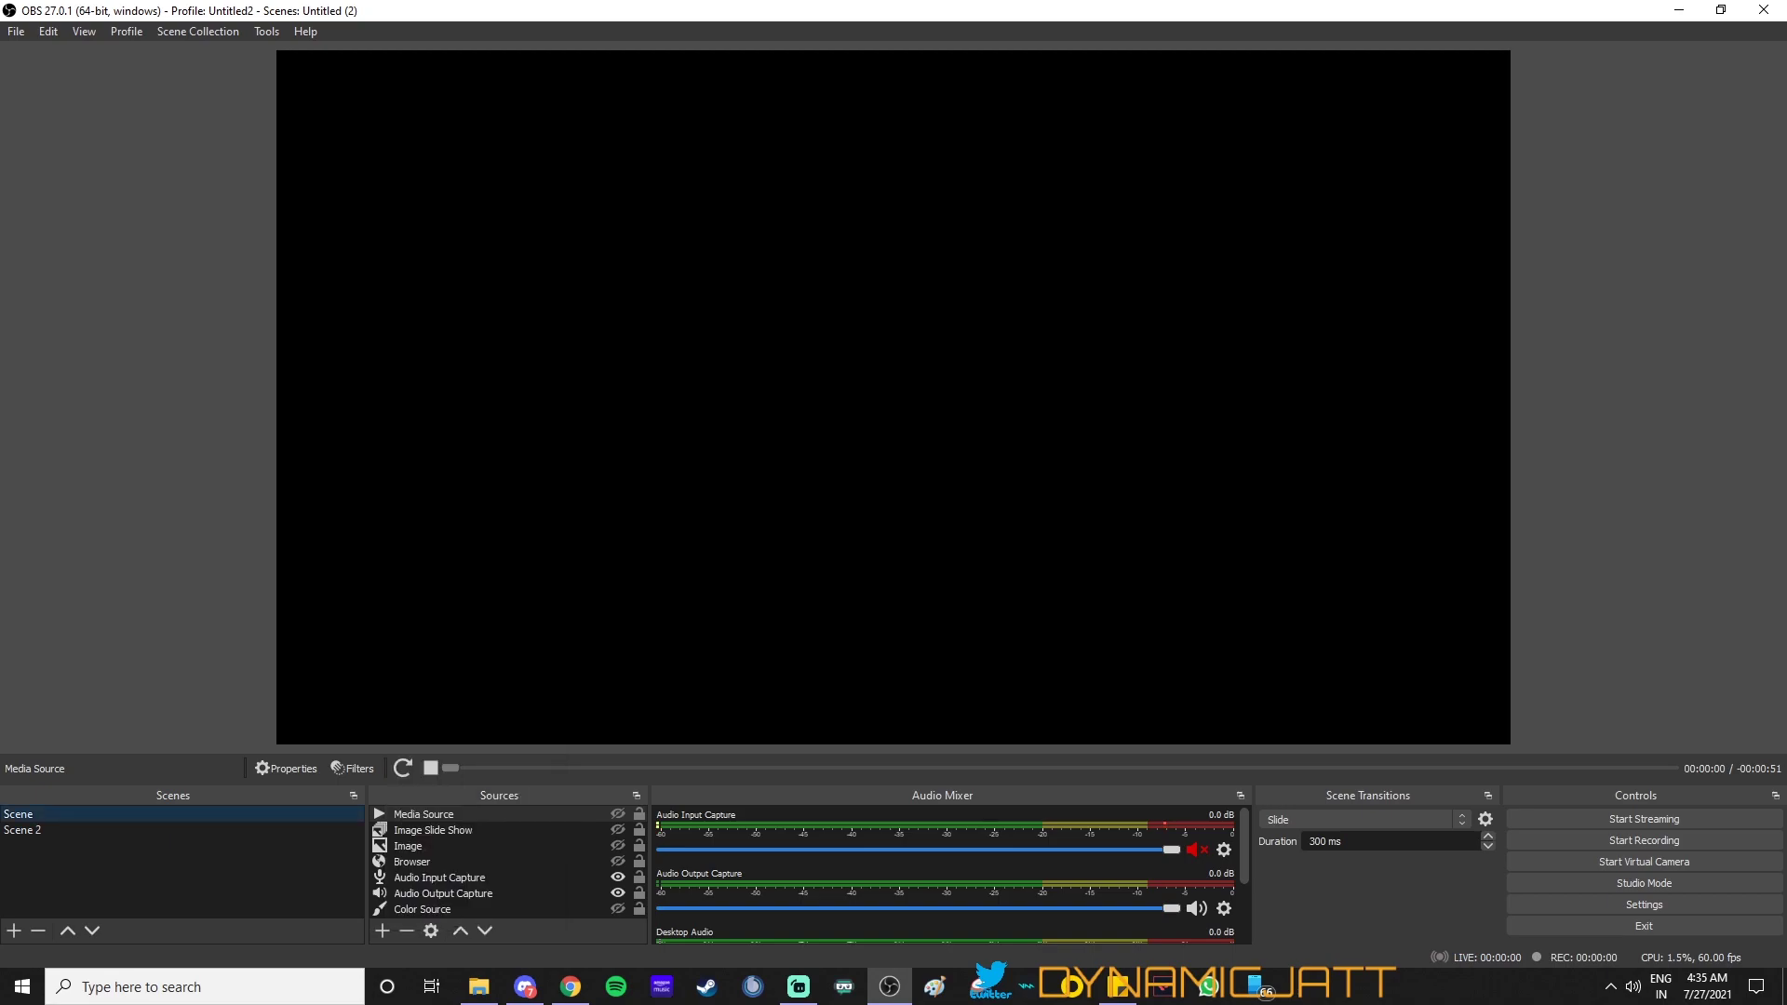
key("Return")
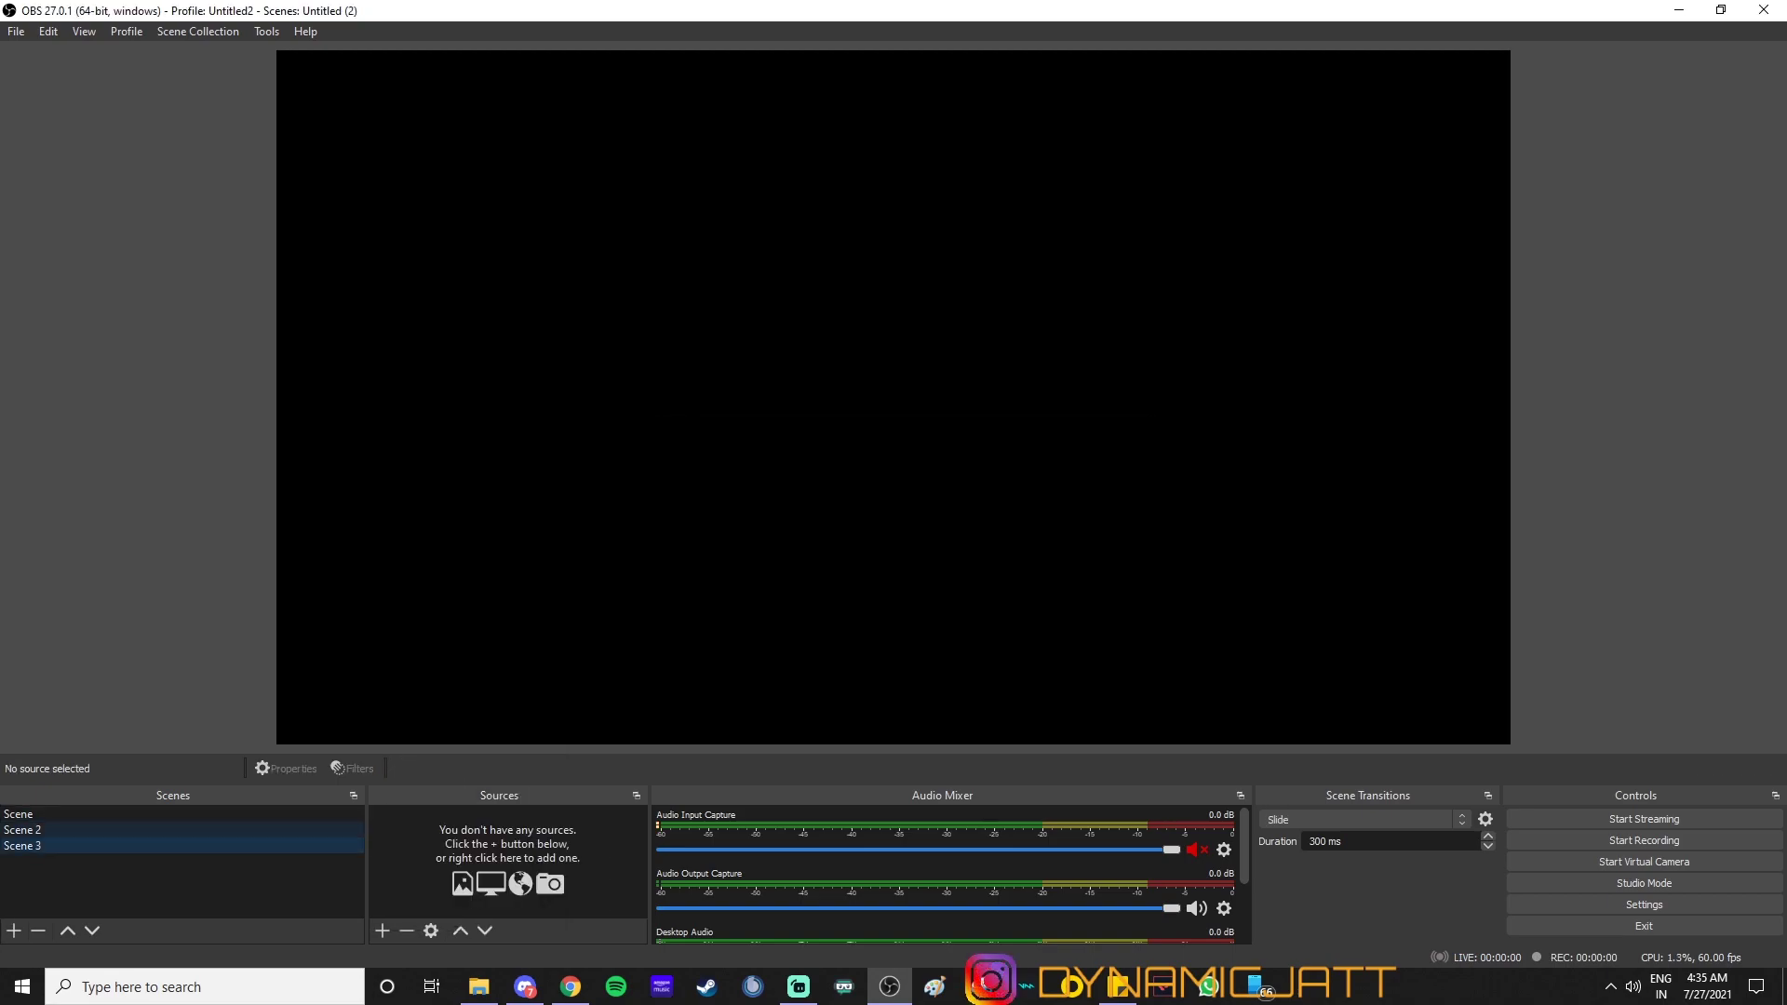
left_click(386, 931)
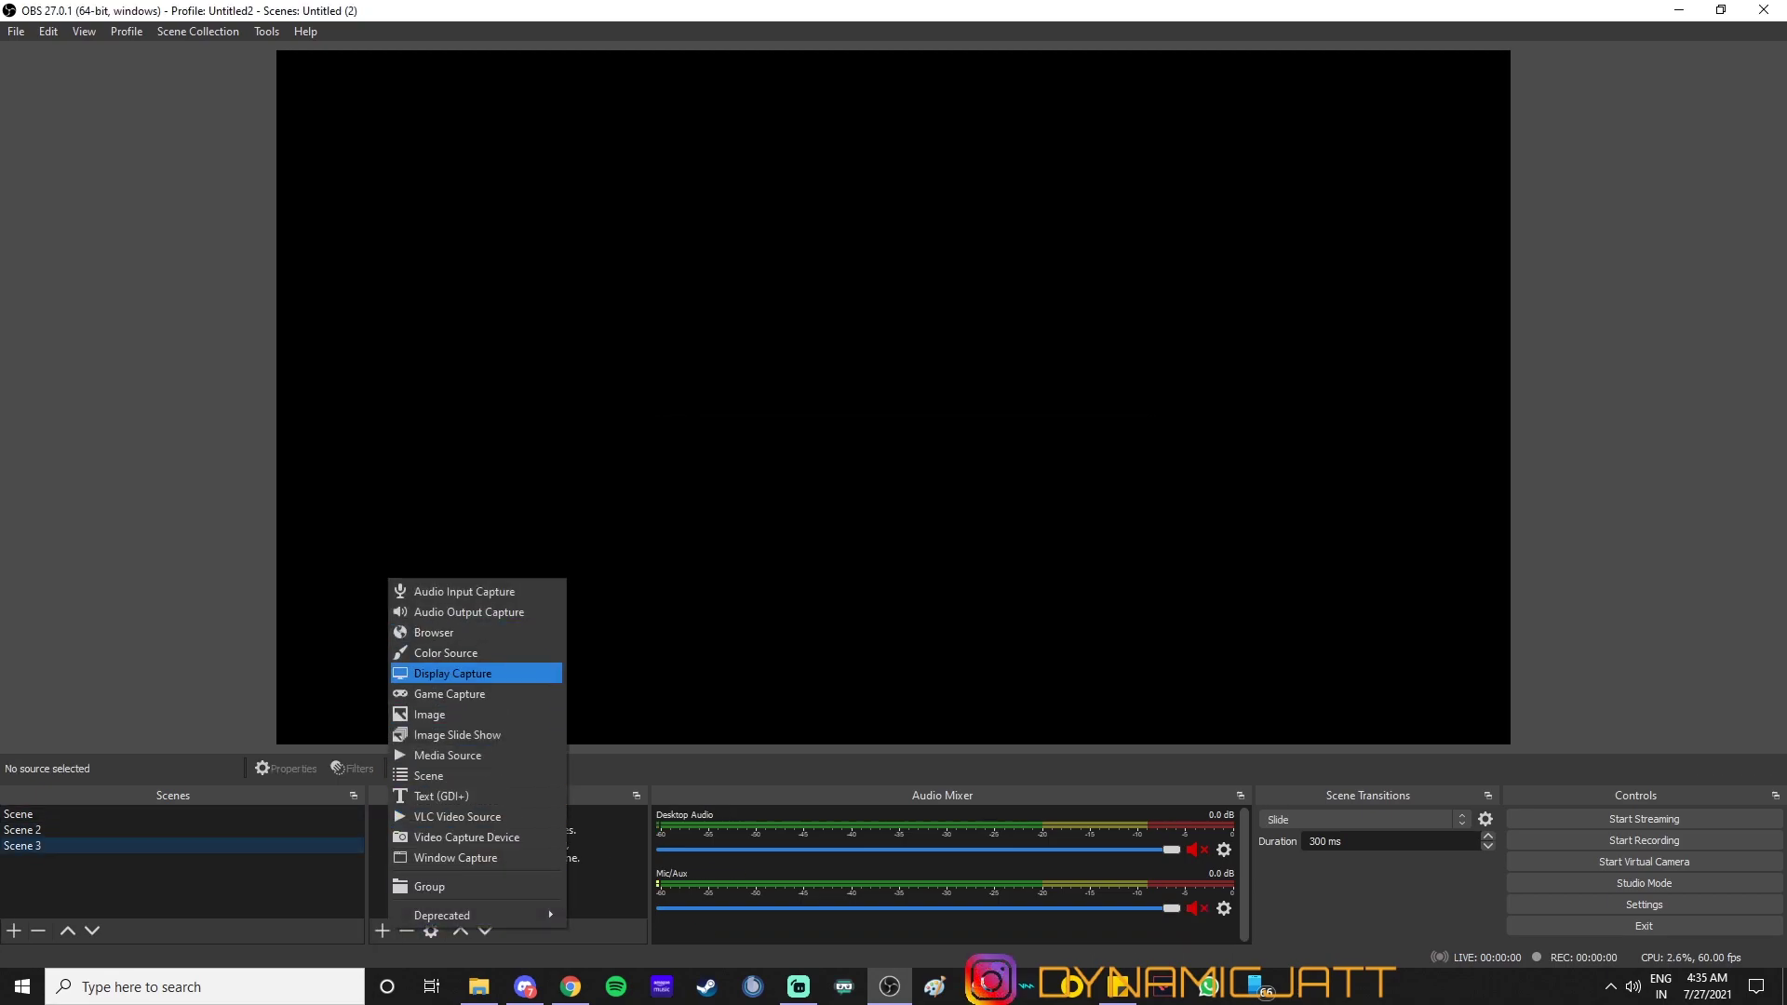
left_click(452, 674)
key("Return")
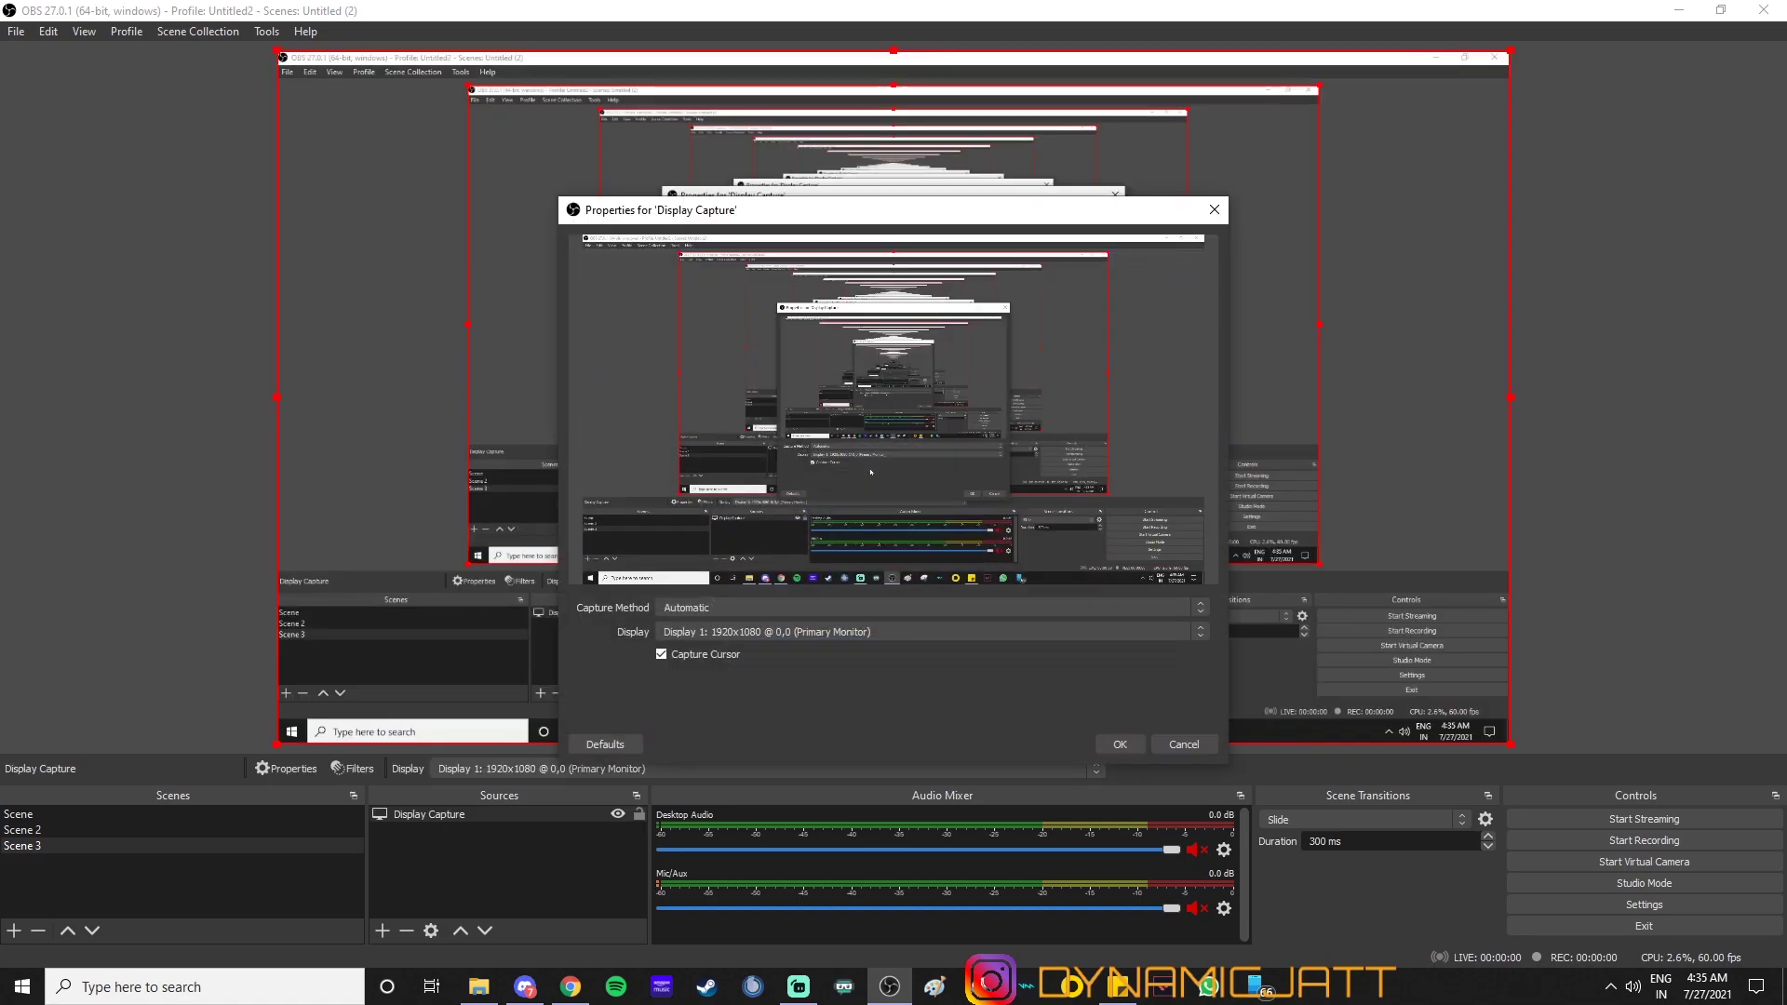
key("Return")
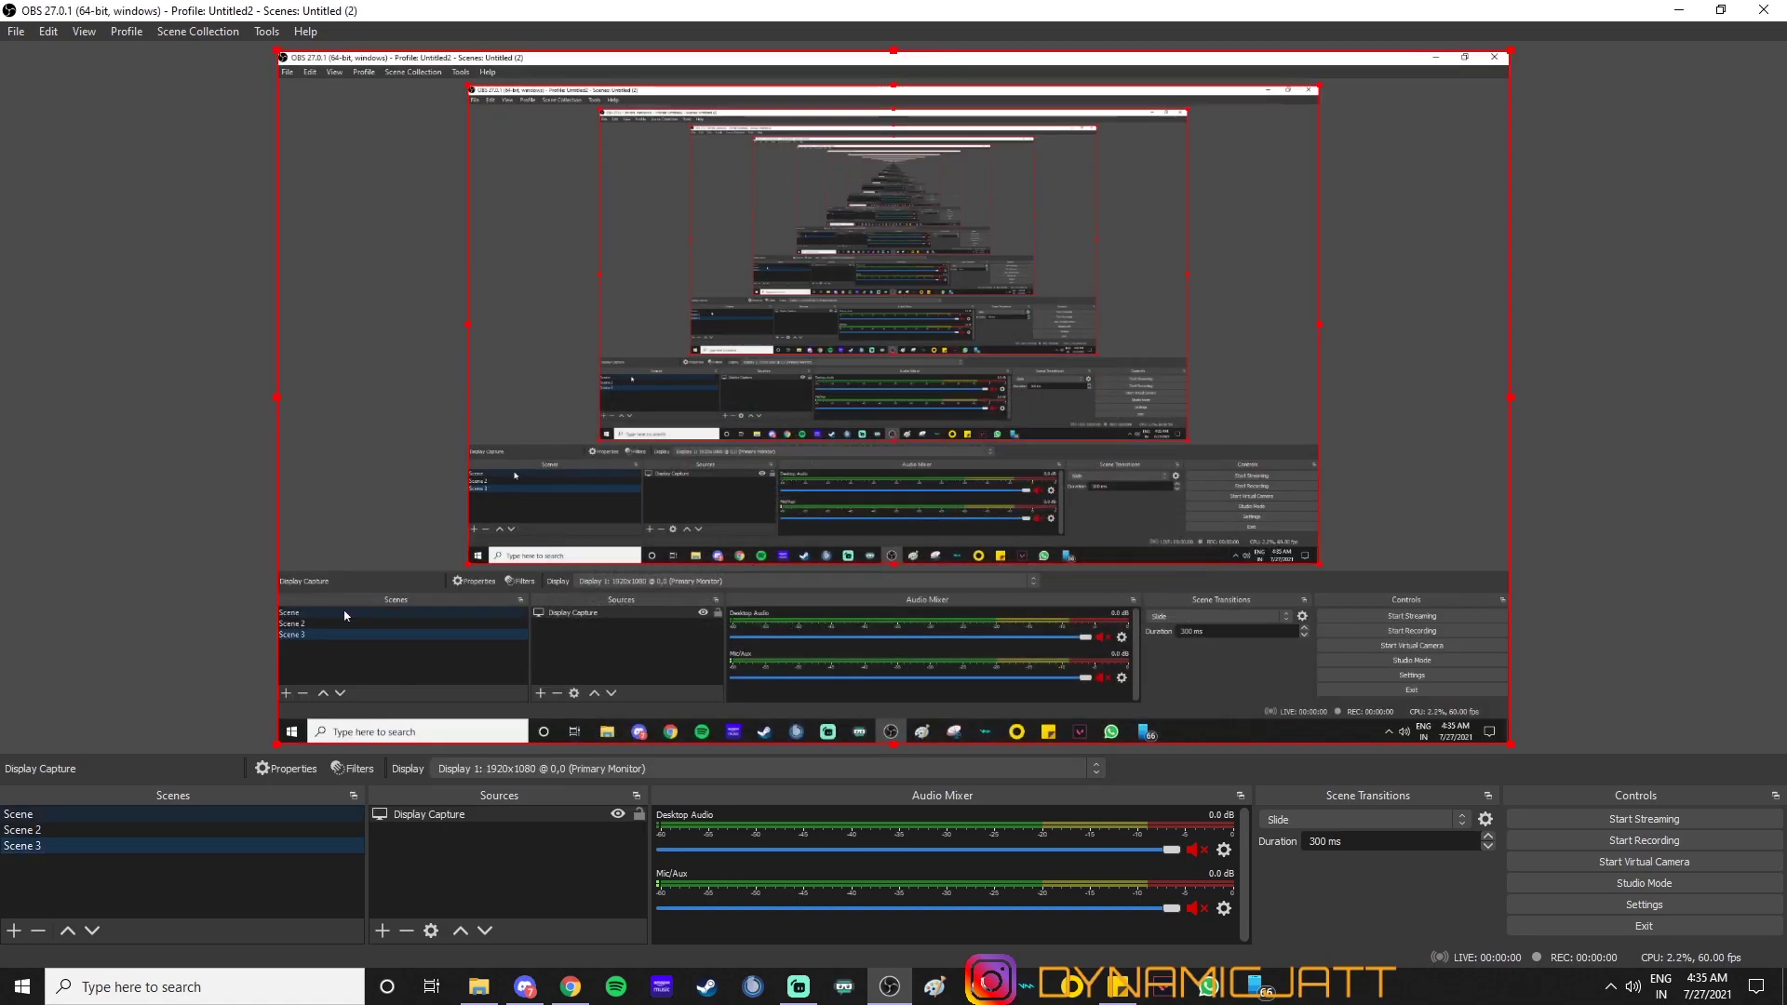
Step: Add Scene 3 as a nested scene source inside Scene
left_click(98, 817)
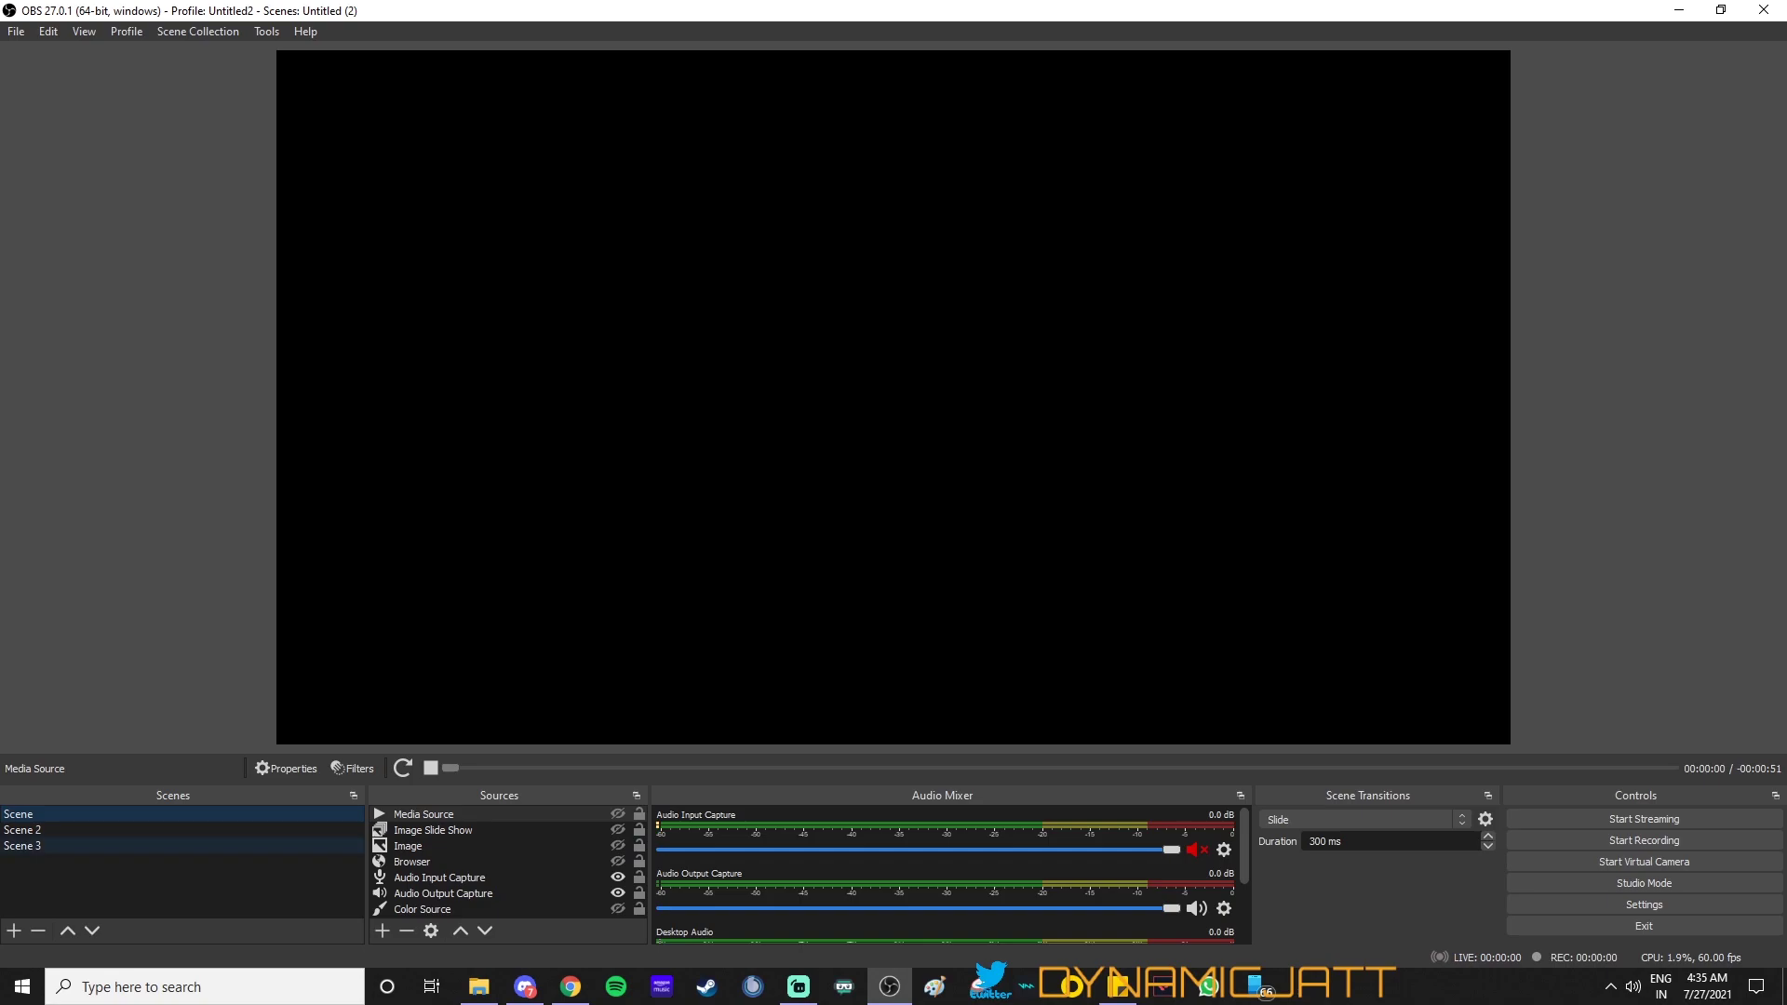
key("Down")
key("Down")
key("Down")
key("Down")
key("Down")
left_click(382, 931)
left_click(427, 783)
left_click(783, 452)
key("Return")
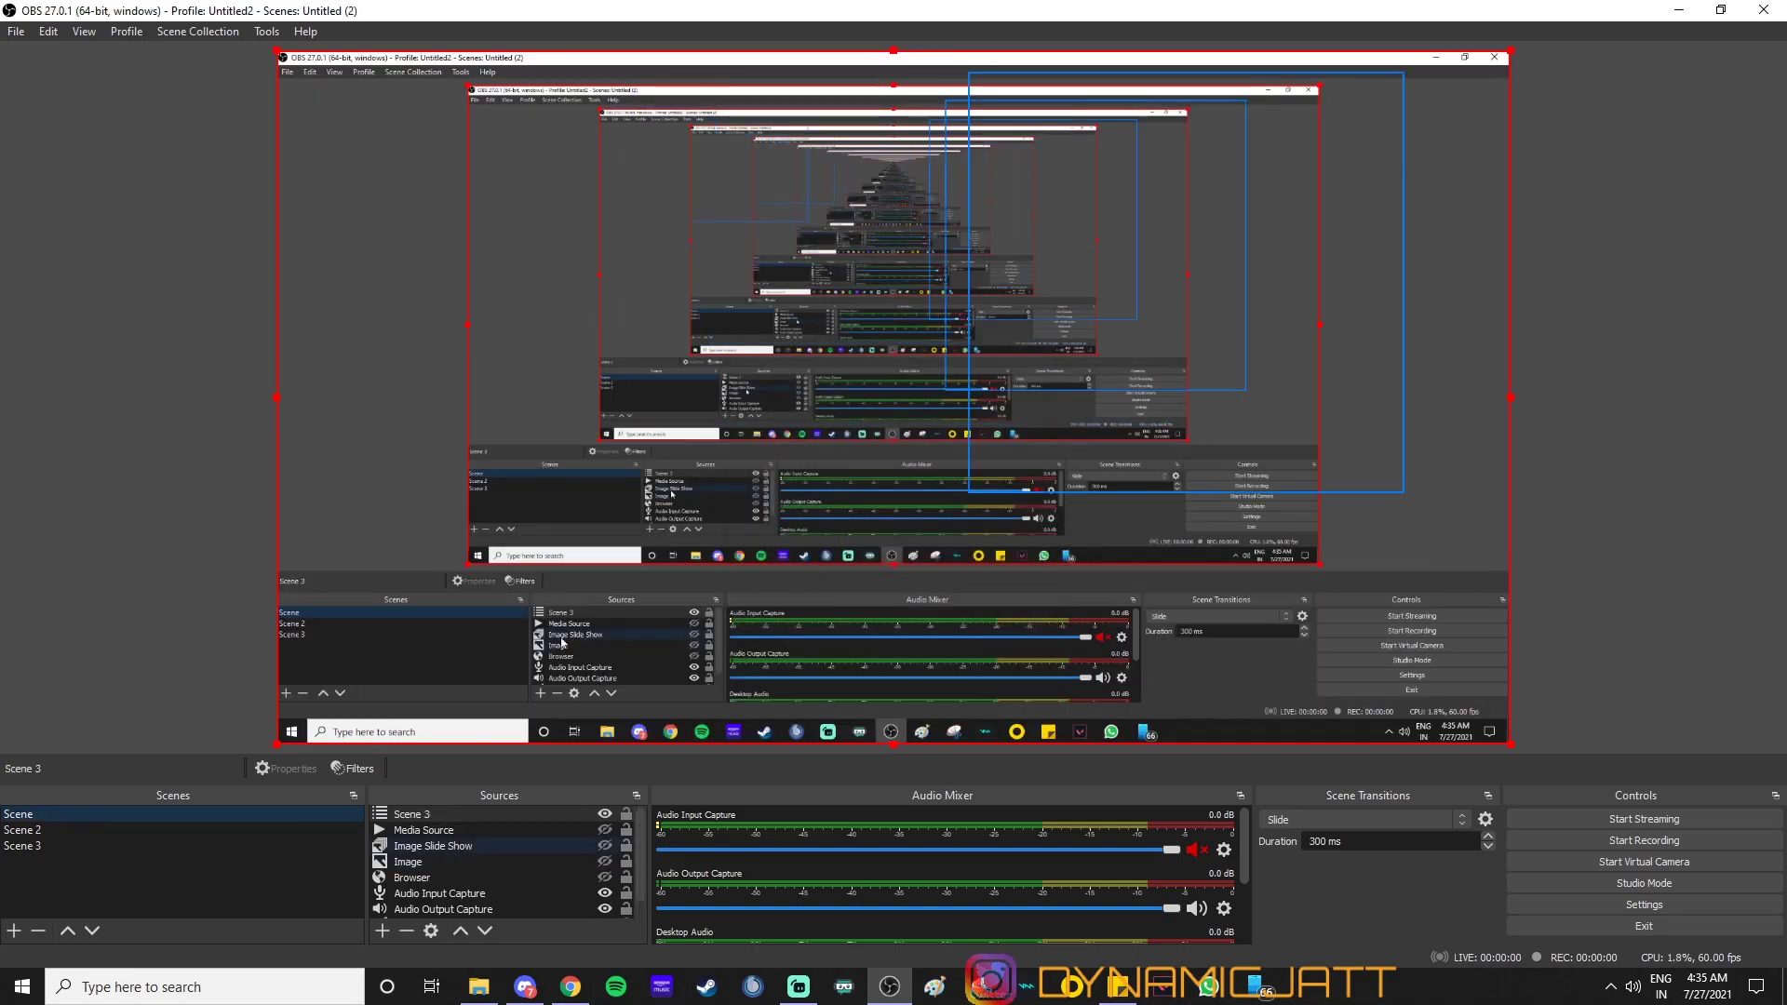
left_click(123, 845)
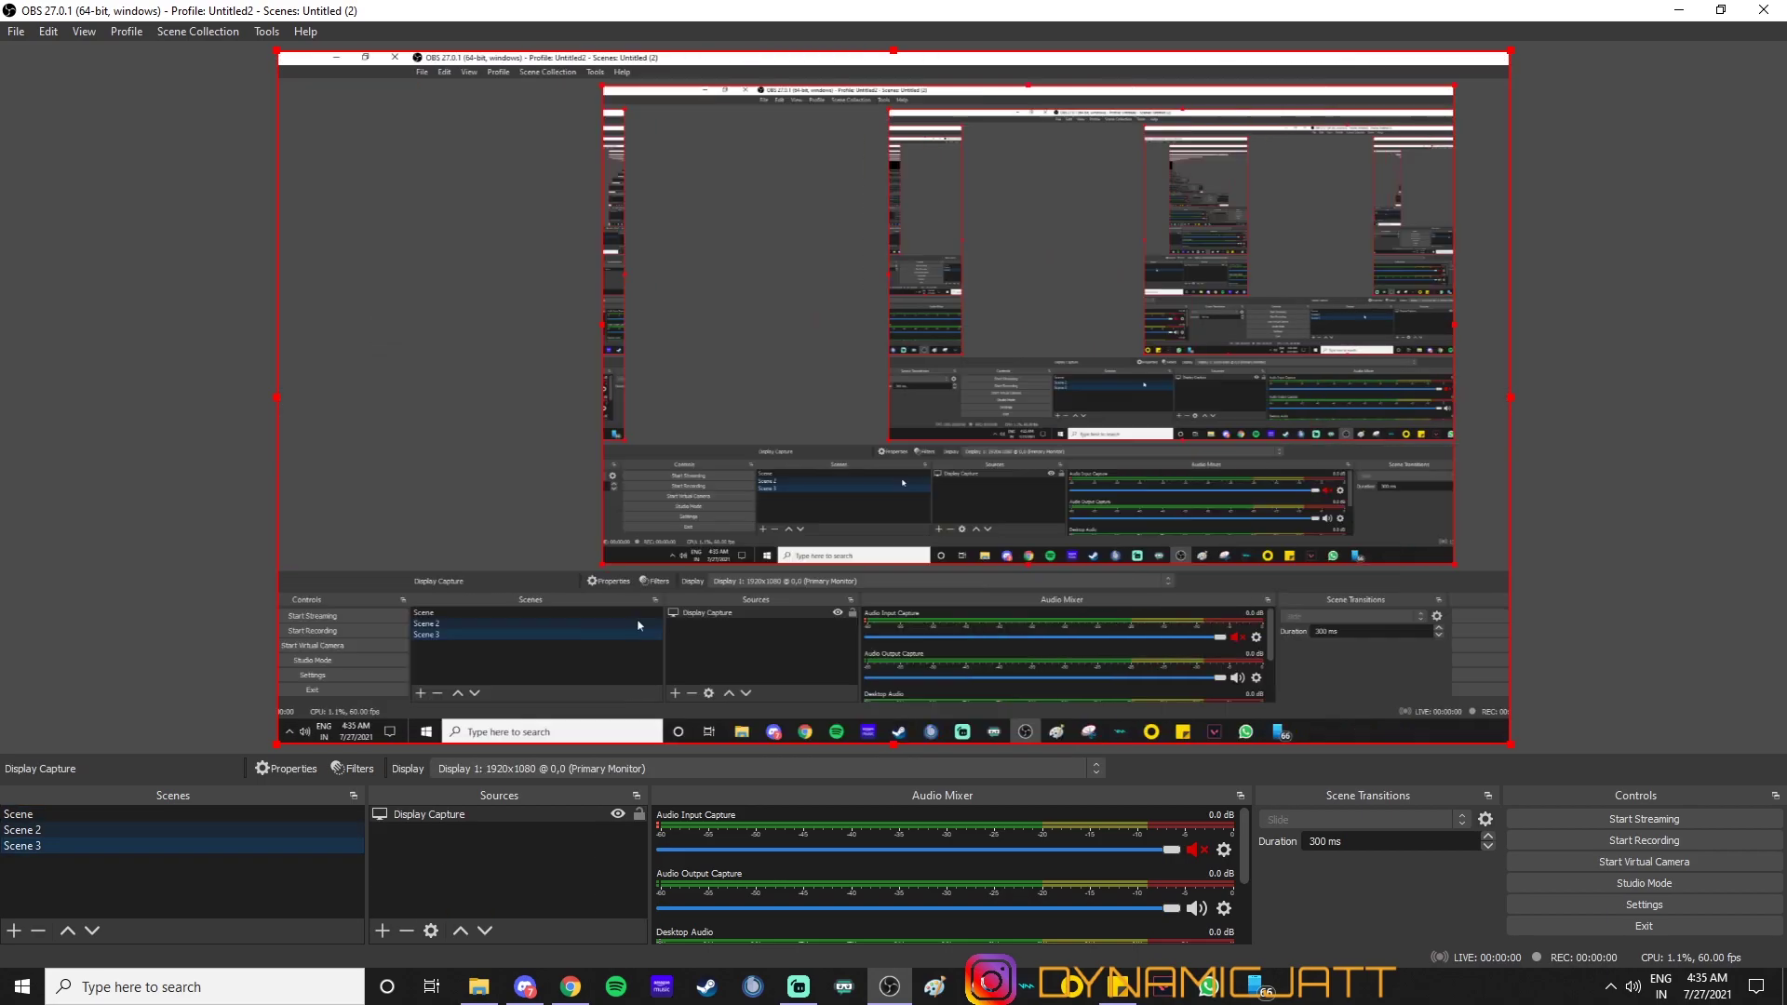
Step: Add the bunny picture as Image 2 in Scene 3, placed at the bottom-right corner
left_click(382, 930)
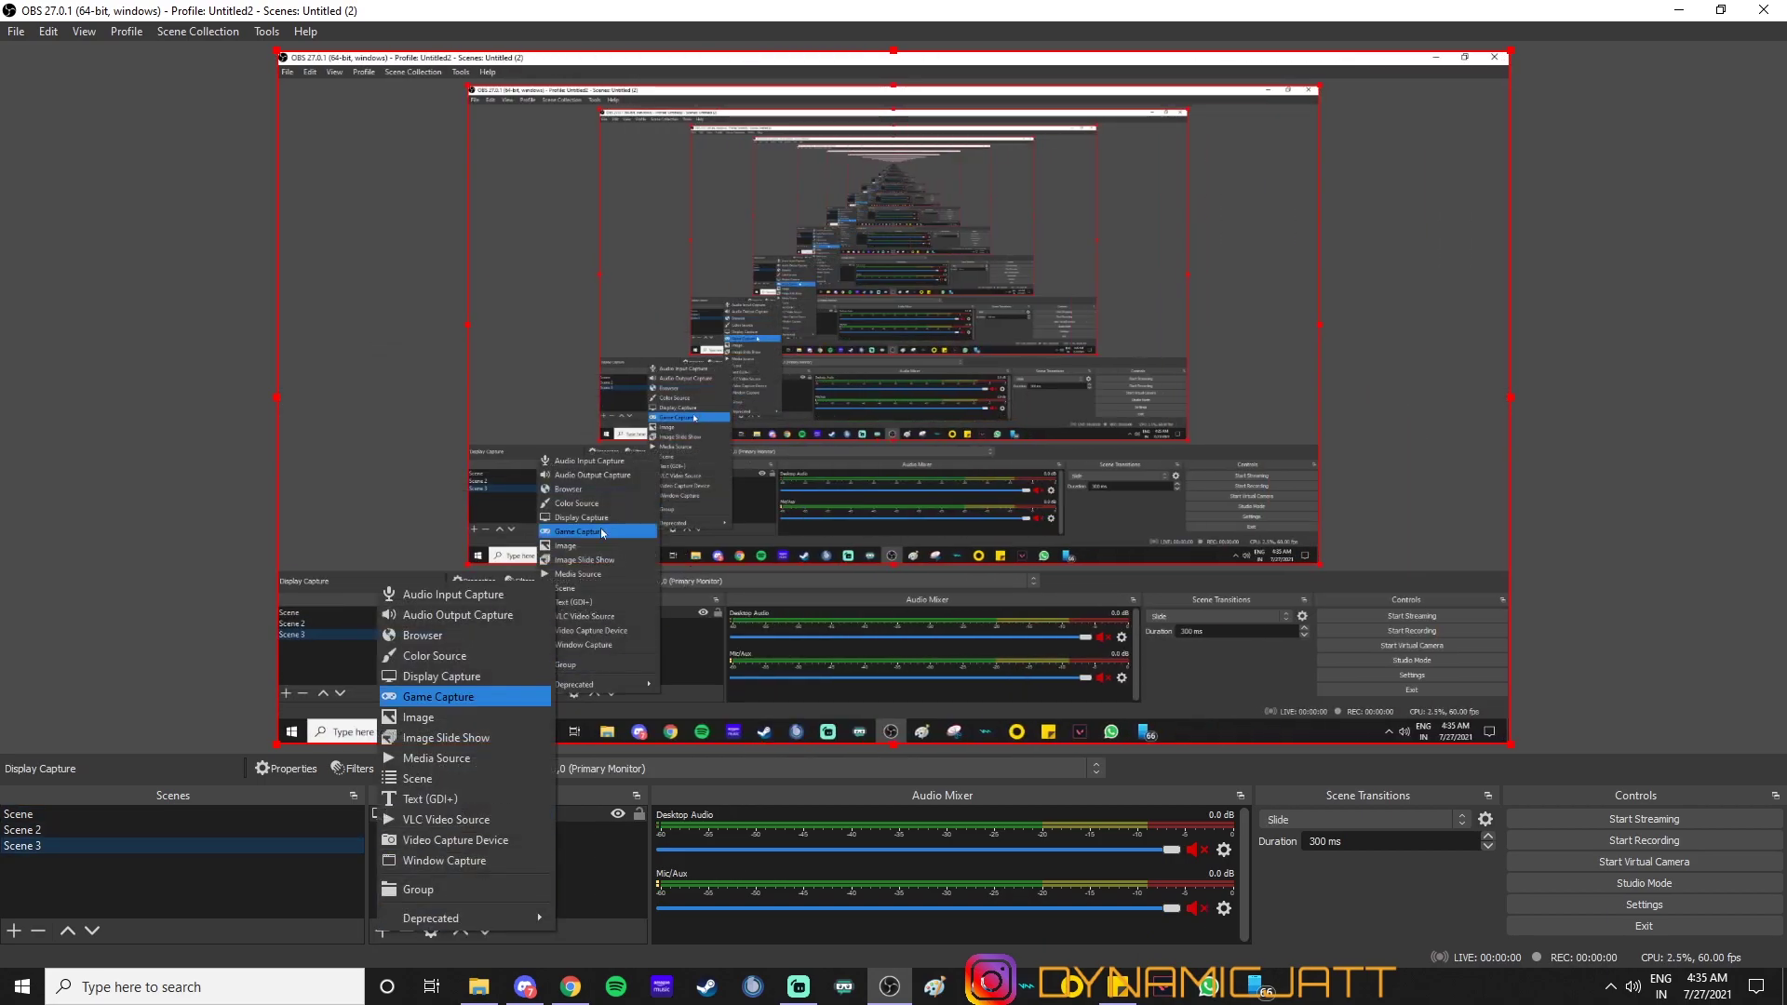
left_click(418, 717)
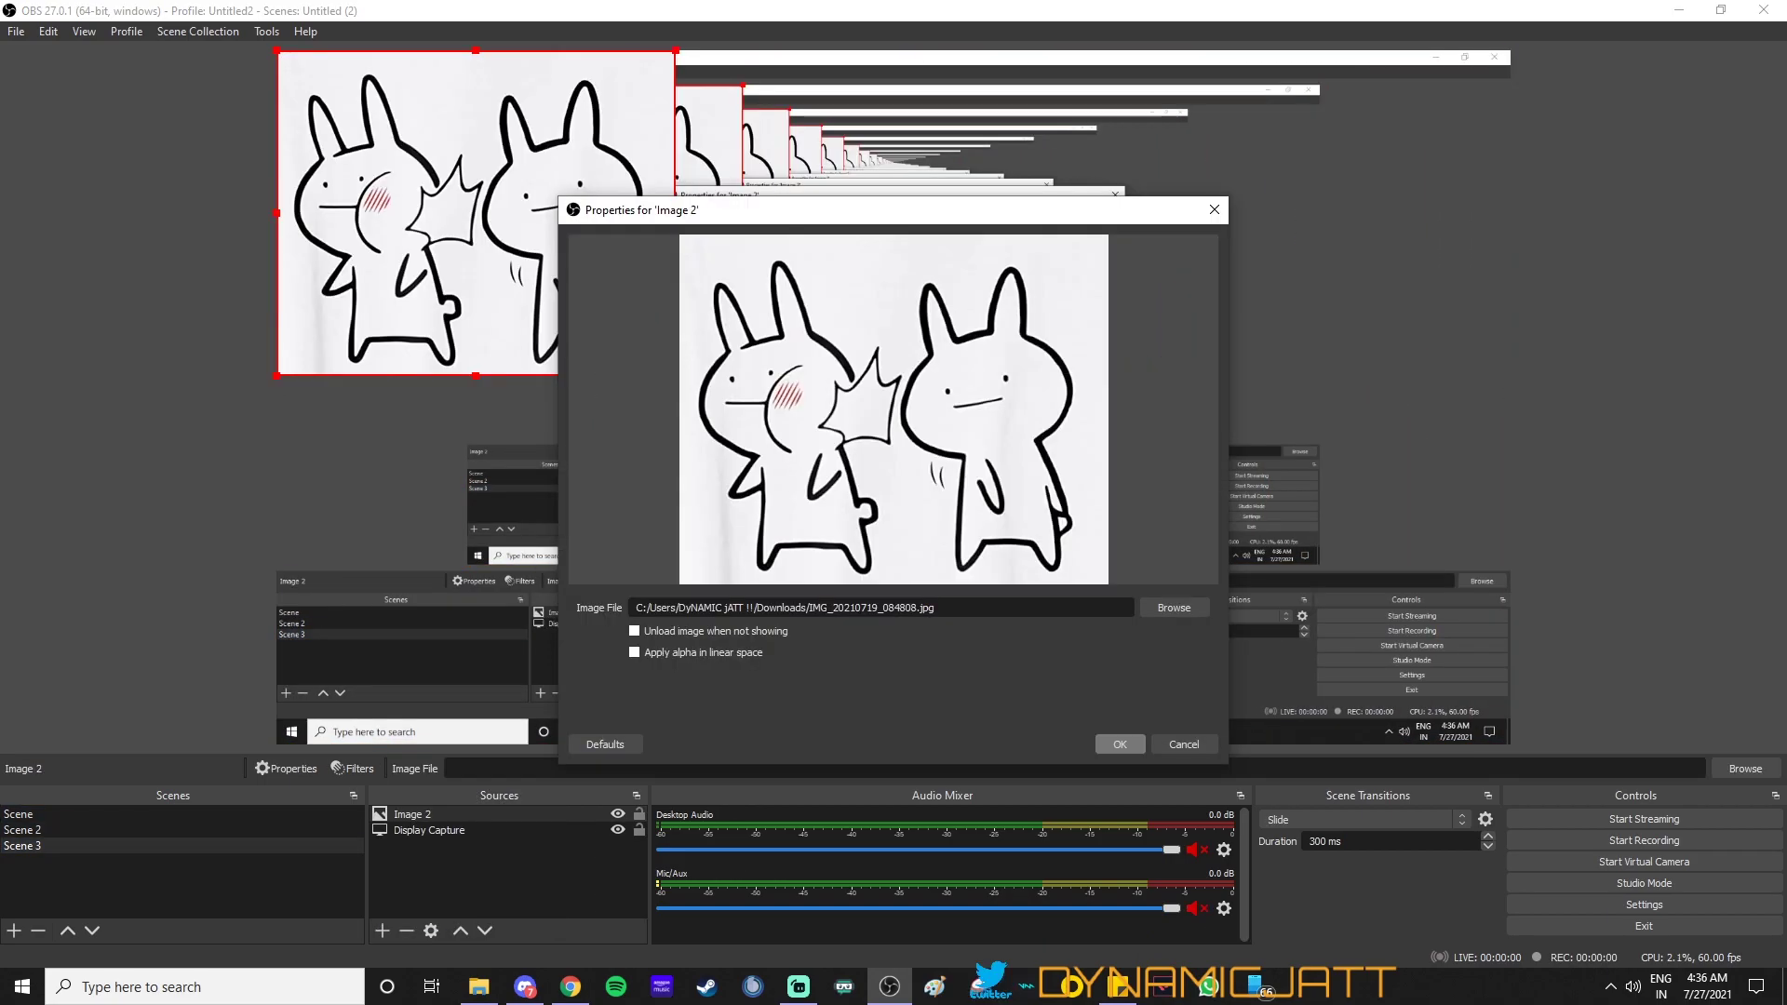
left_click(1119, 745)
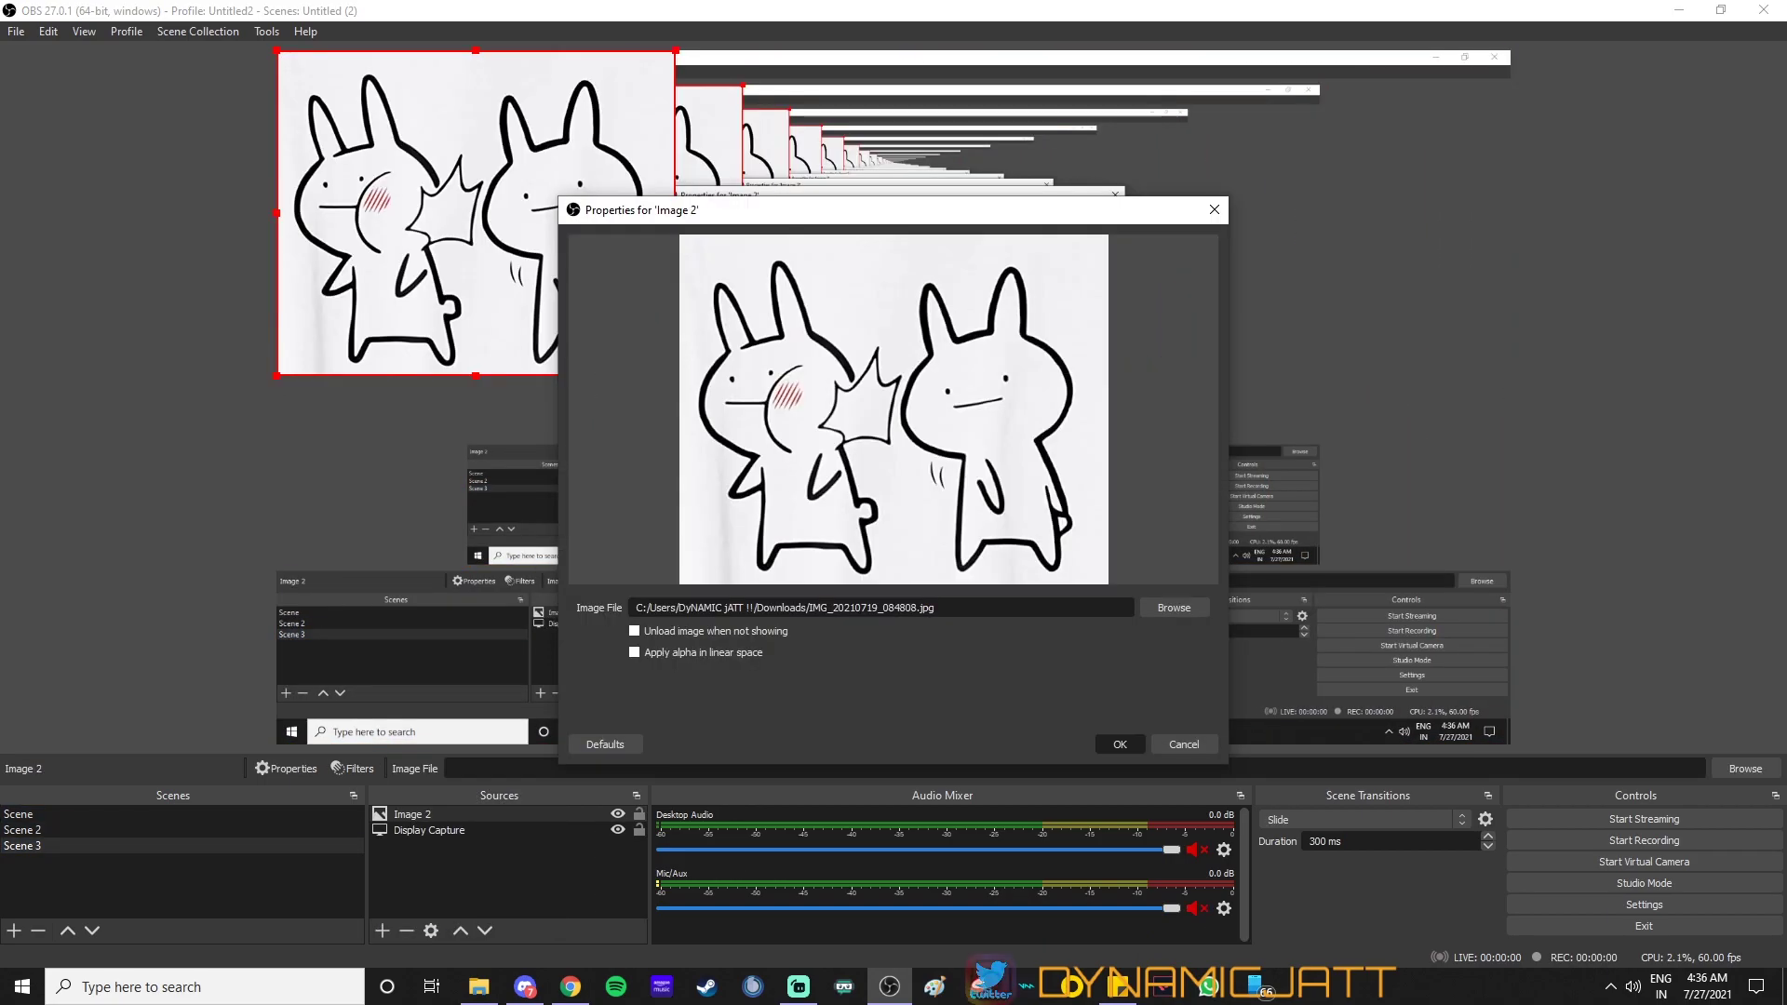
left_click_drag(503, 242, 1309, 581)
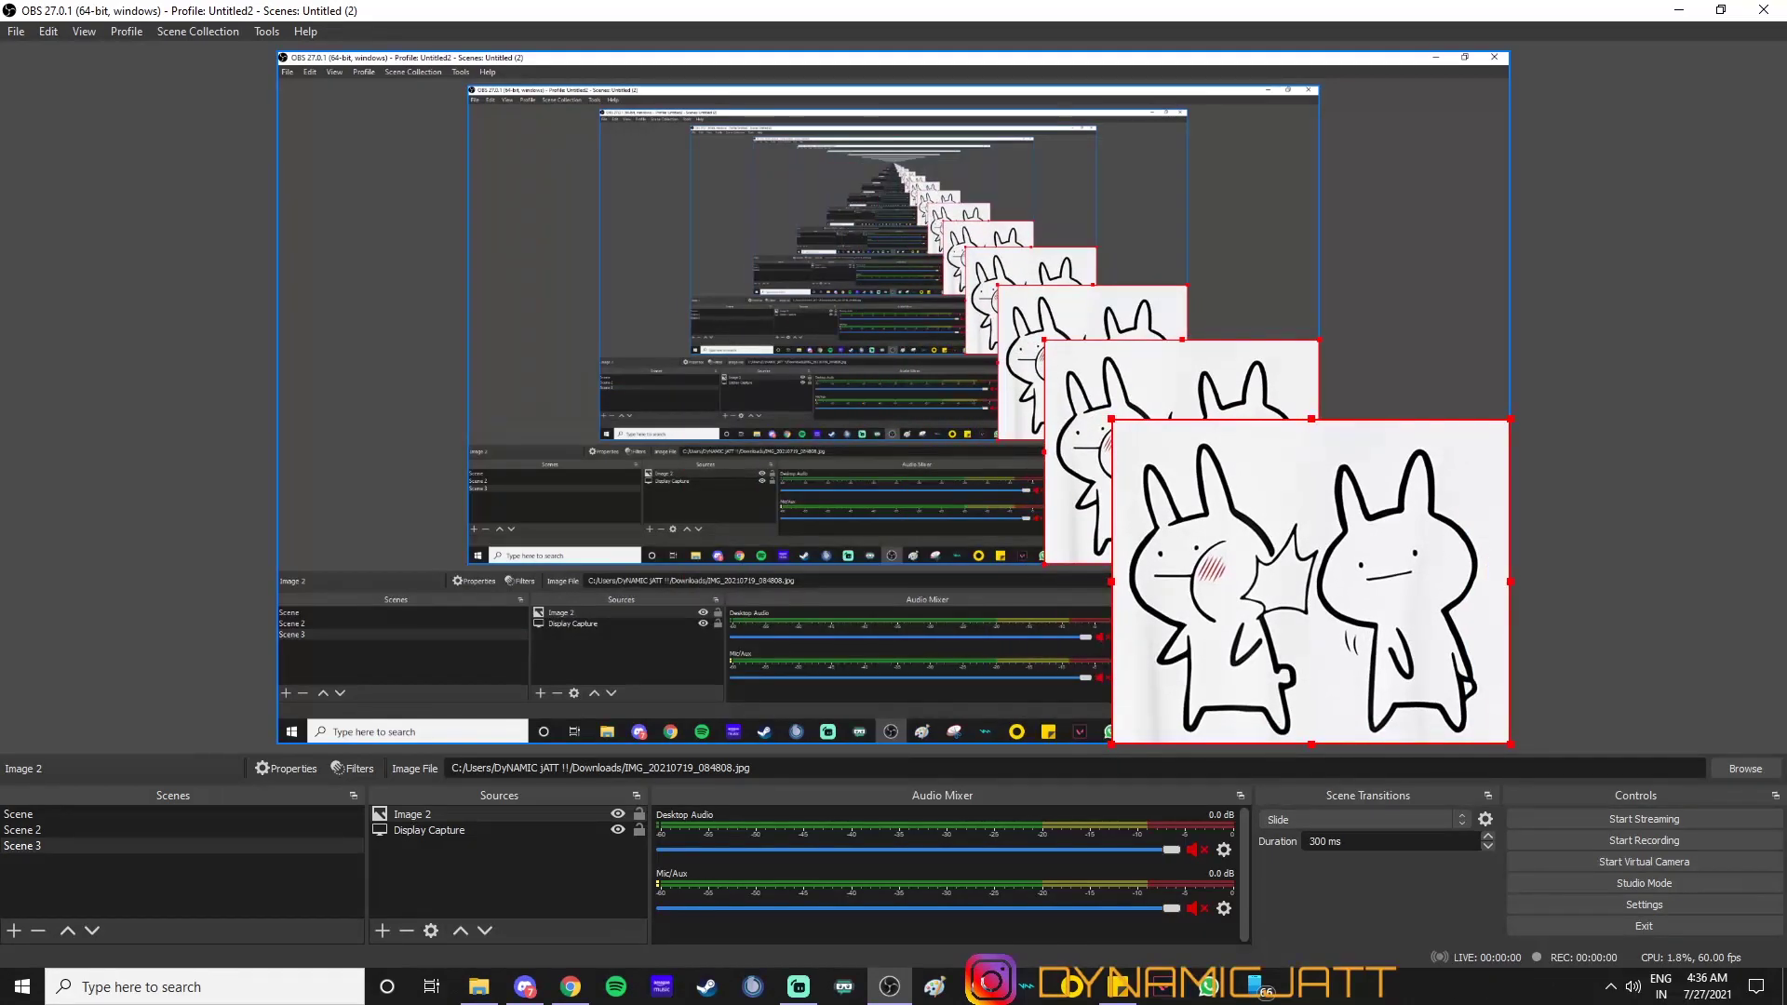
left_click(469, 885)
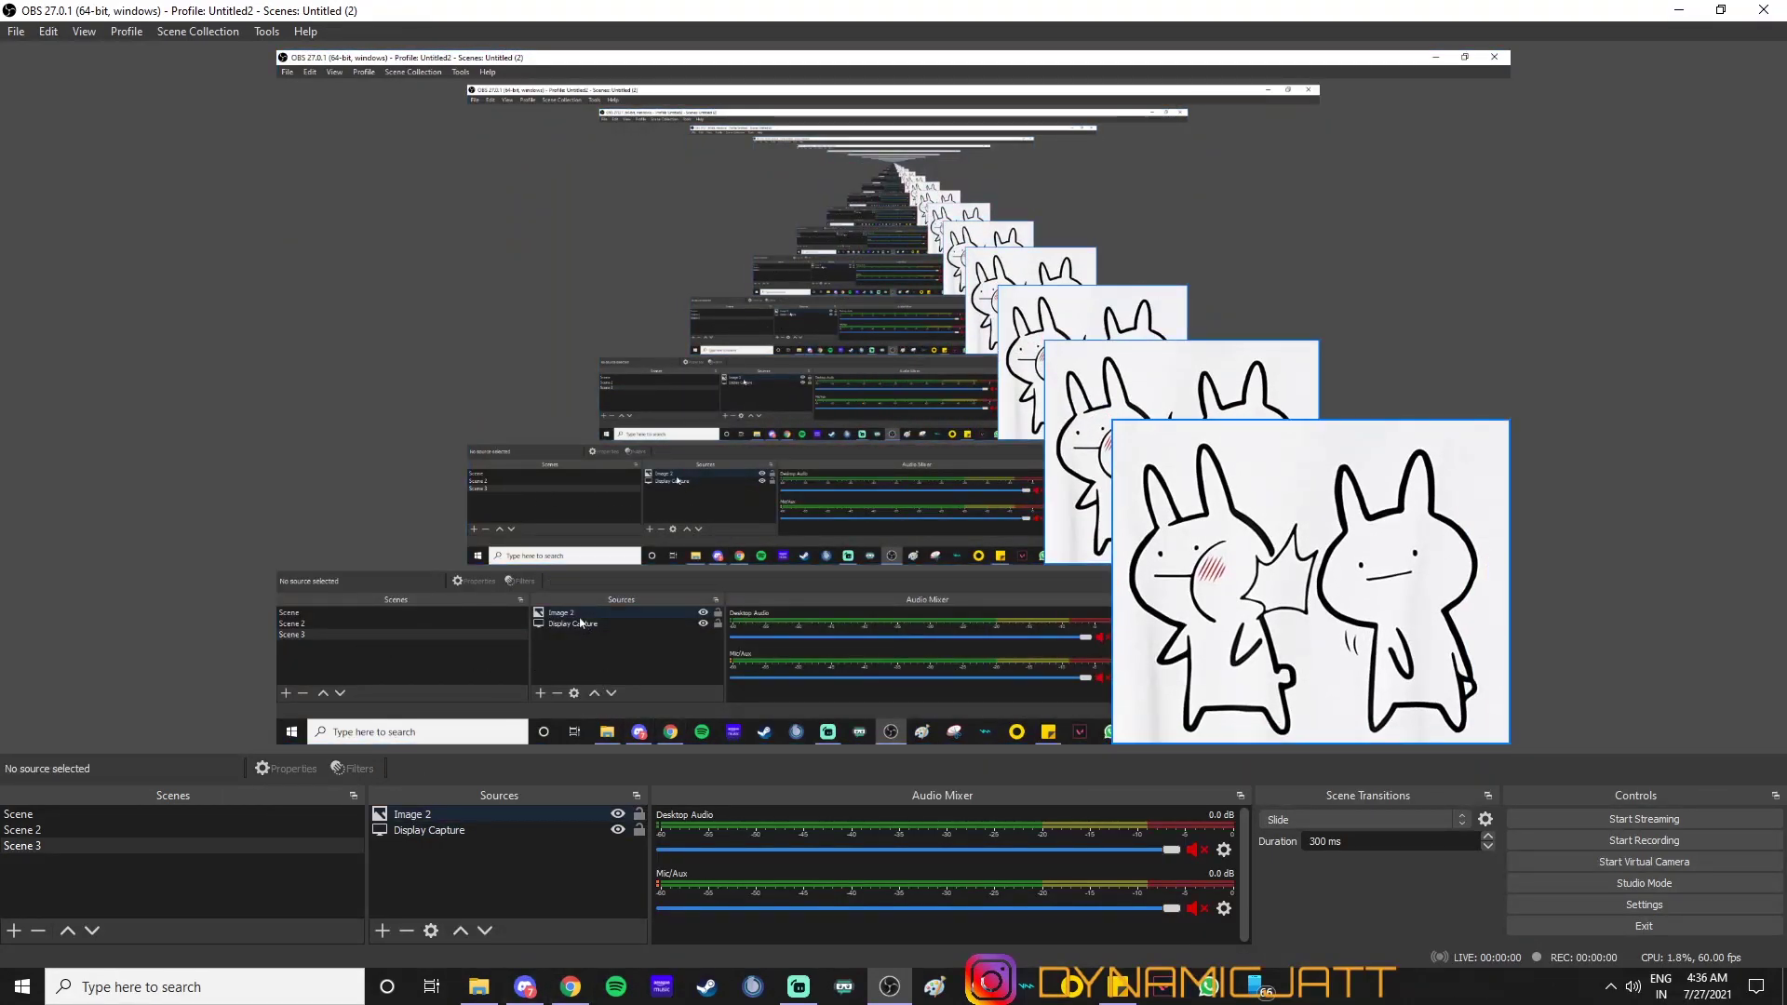
Step: In Scene, toggle the nested Scene 3 source's visibility and leave it hidden
left_click(246, 831)
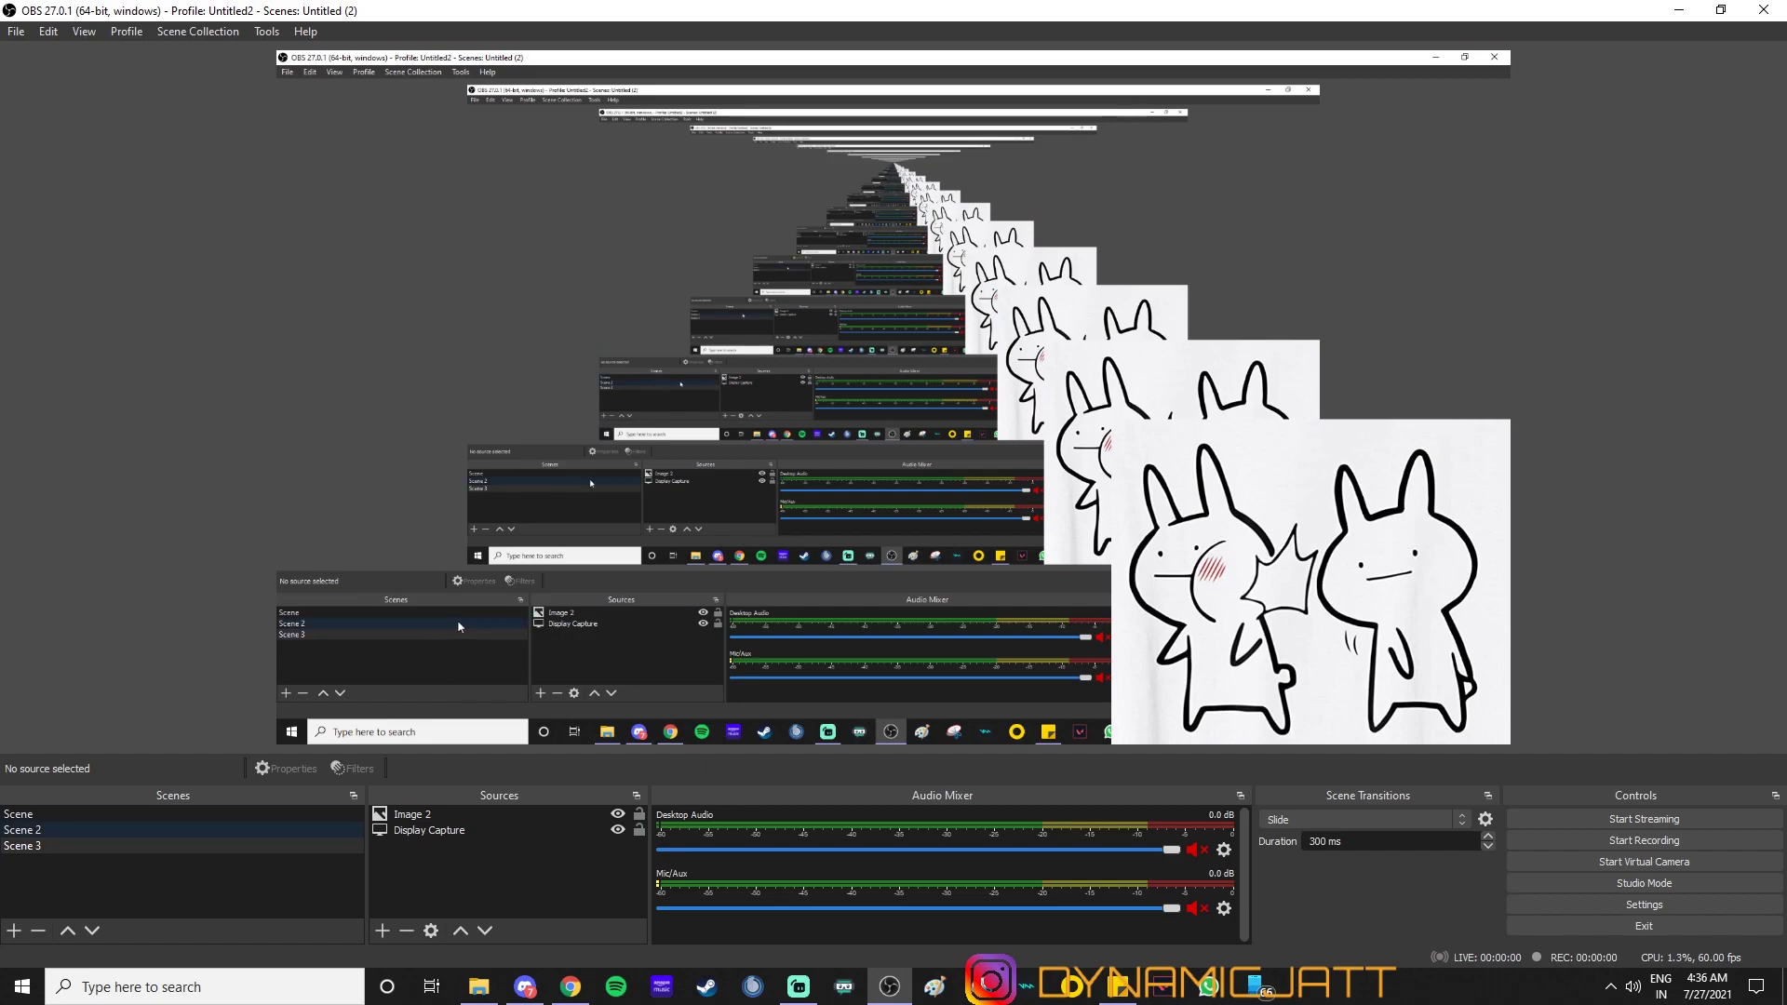
left_click(243, 815)
left_click(568, 815)
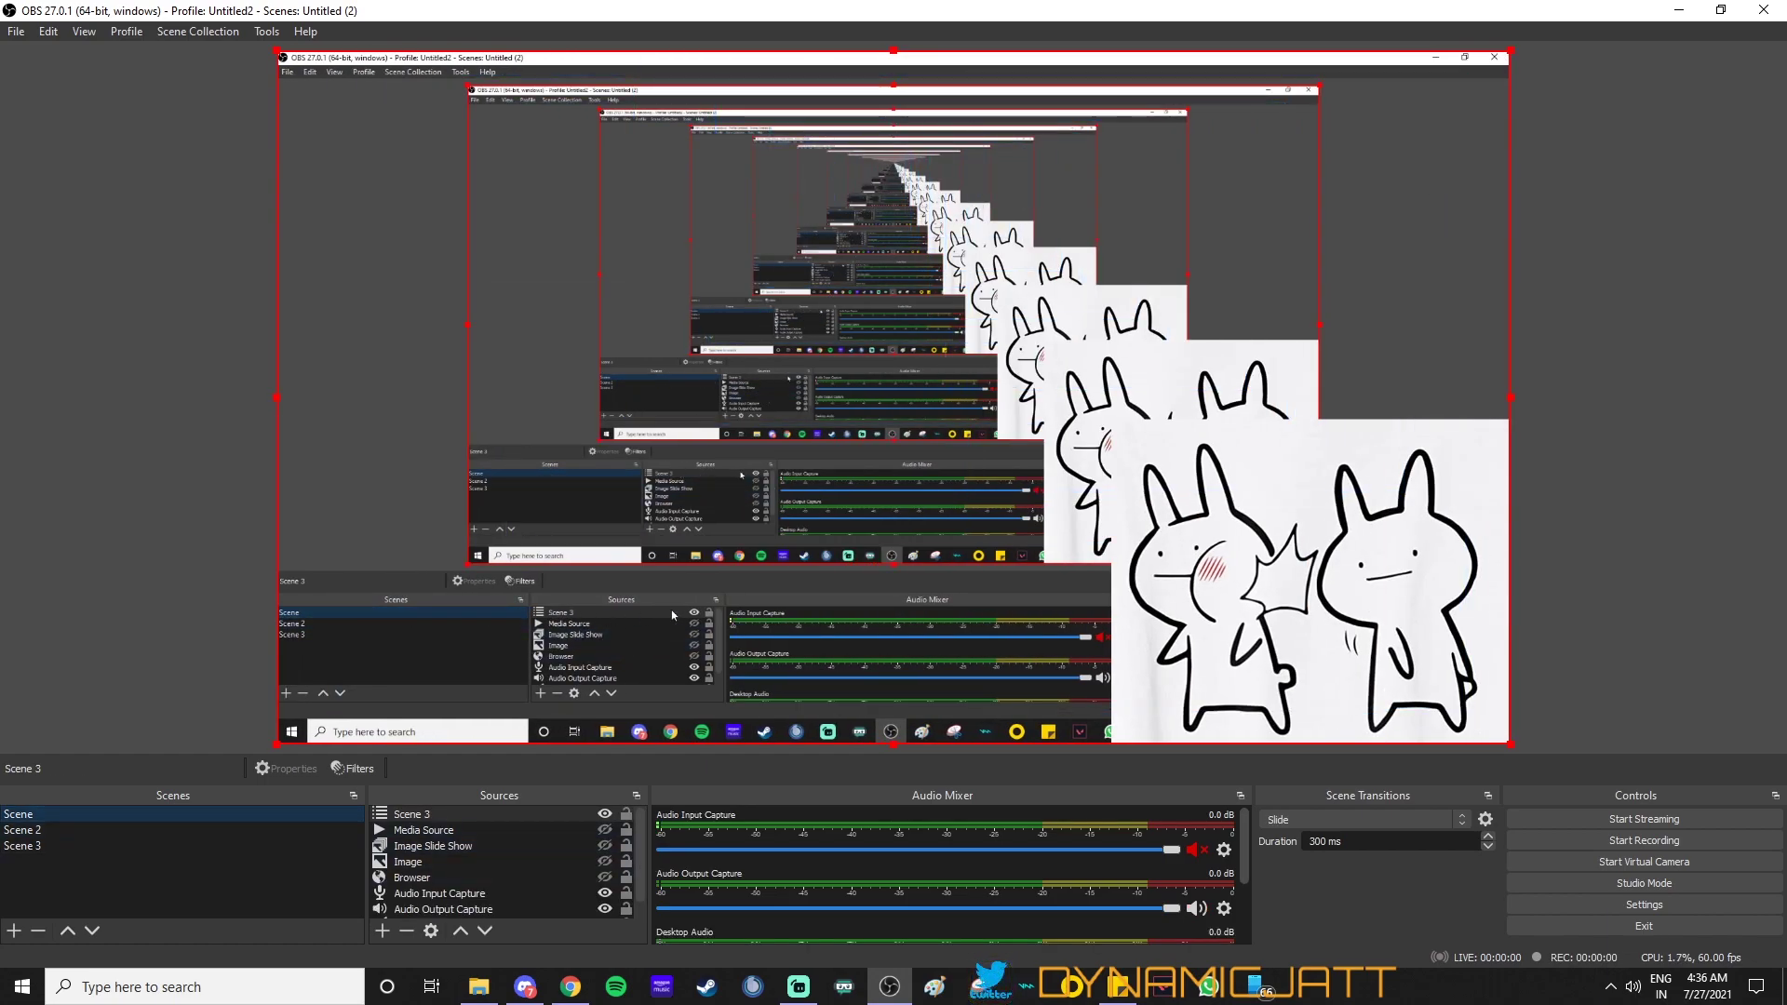
left_click(604, 814)
left_click(604, 814)
left_click(604, 814)
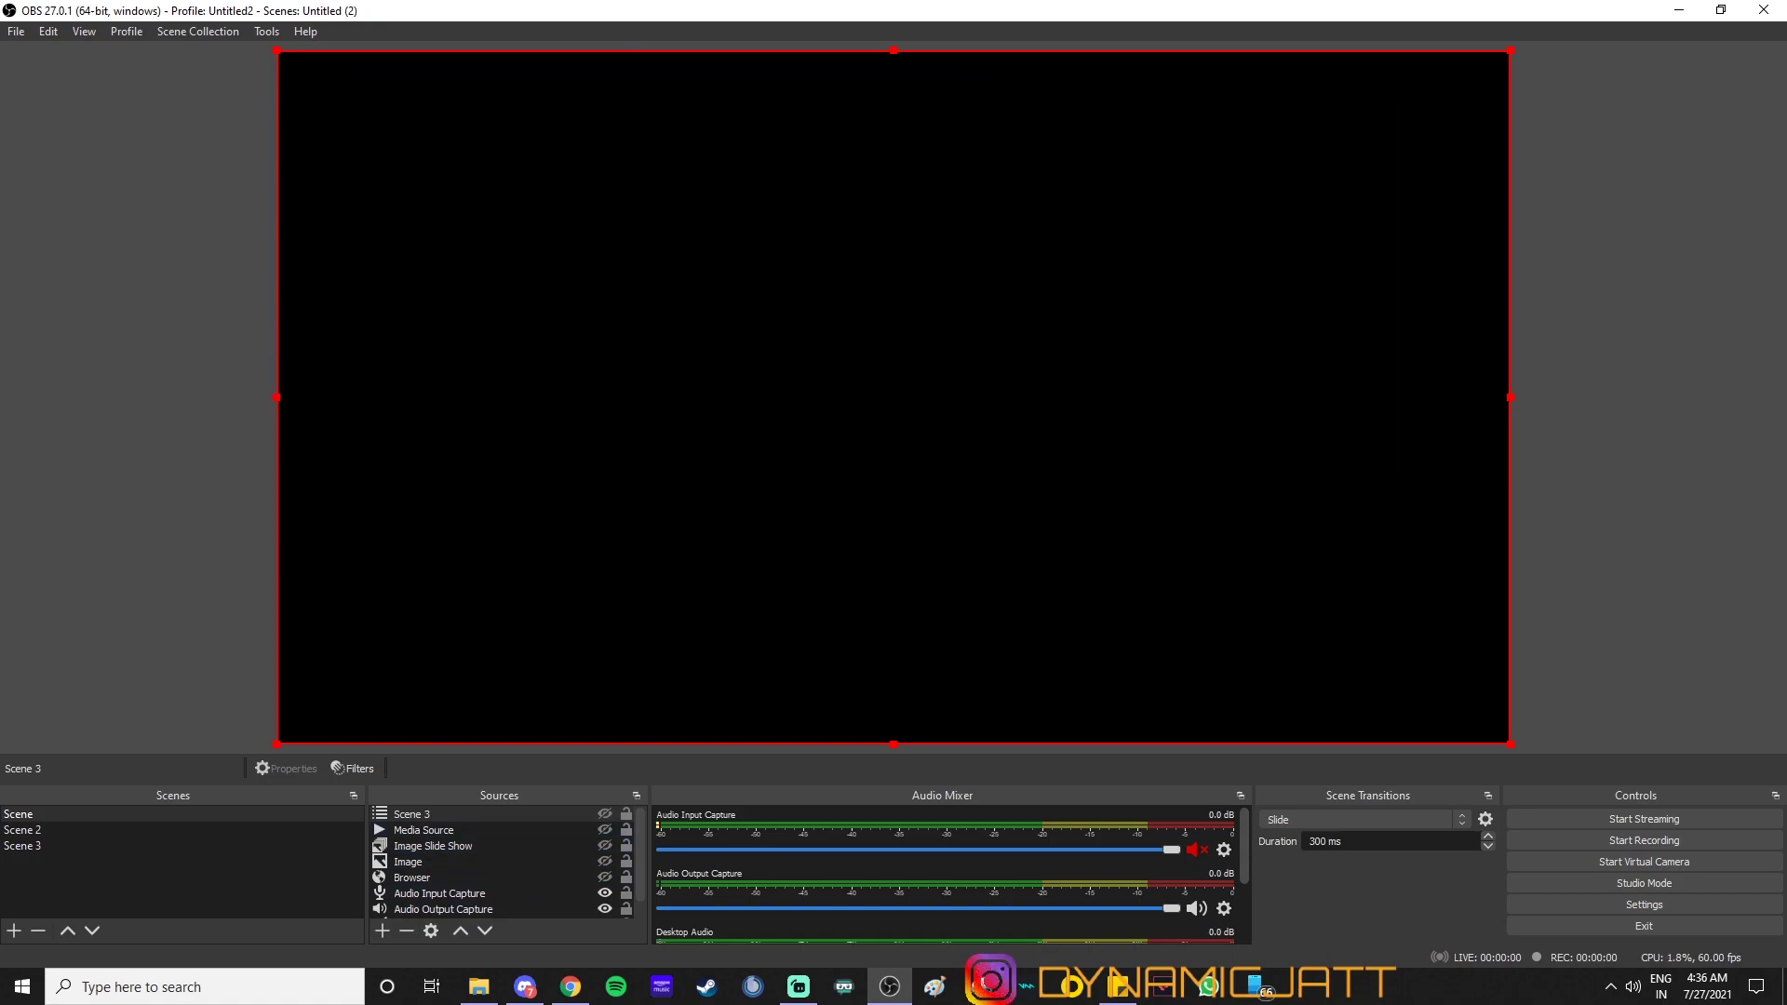
left_click(604, 814)
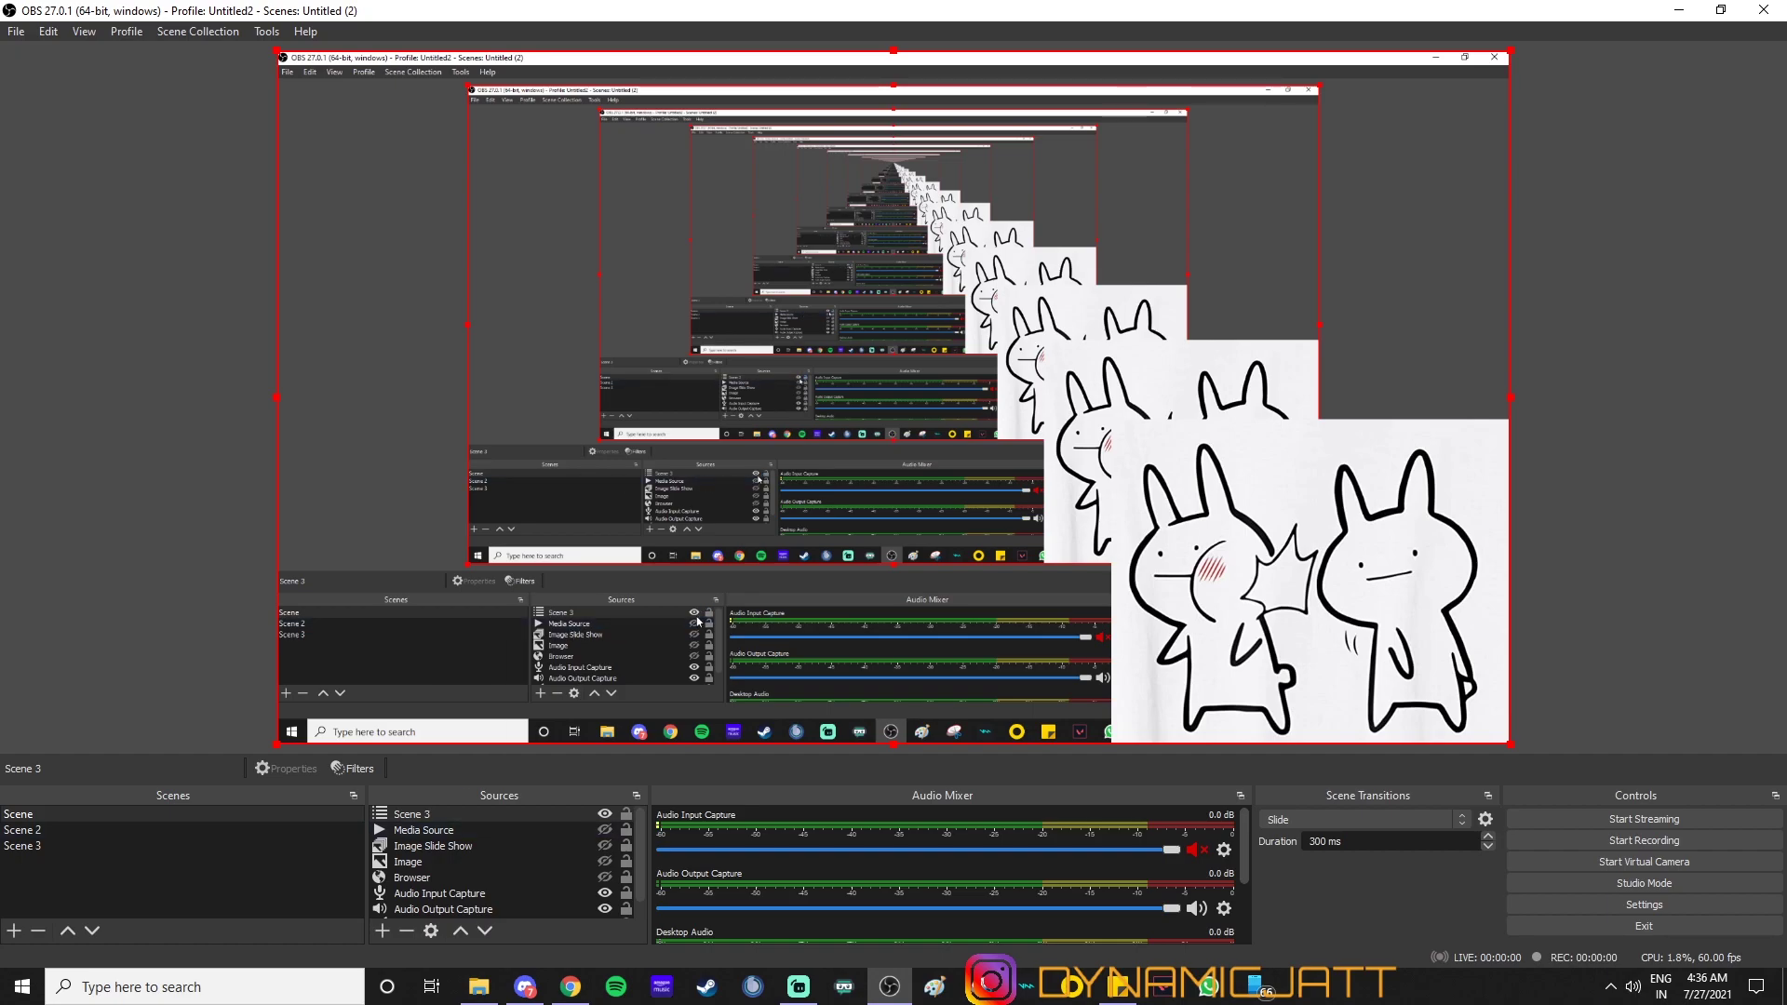
left_click(604, 814)
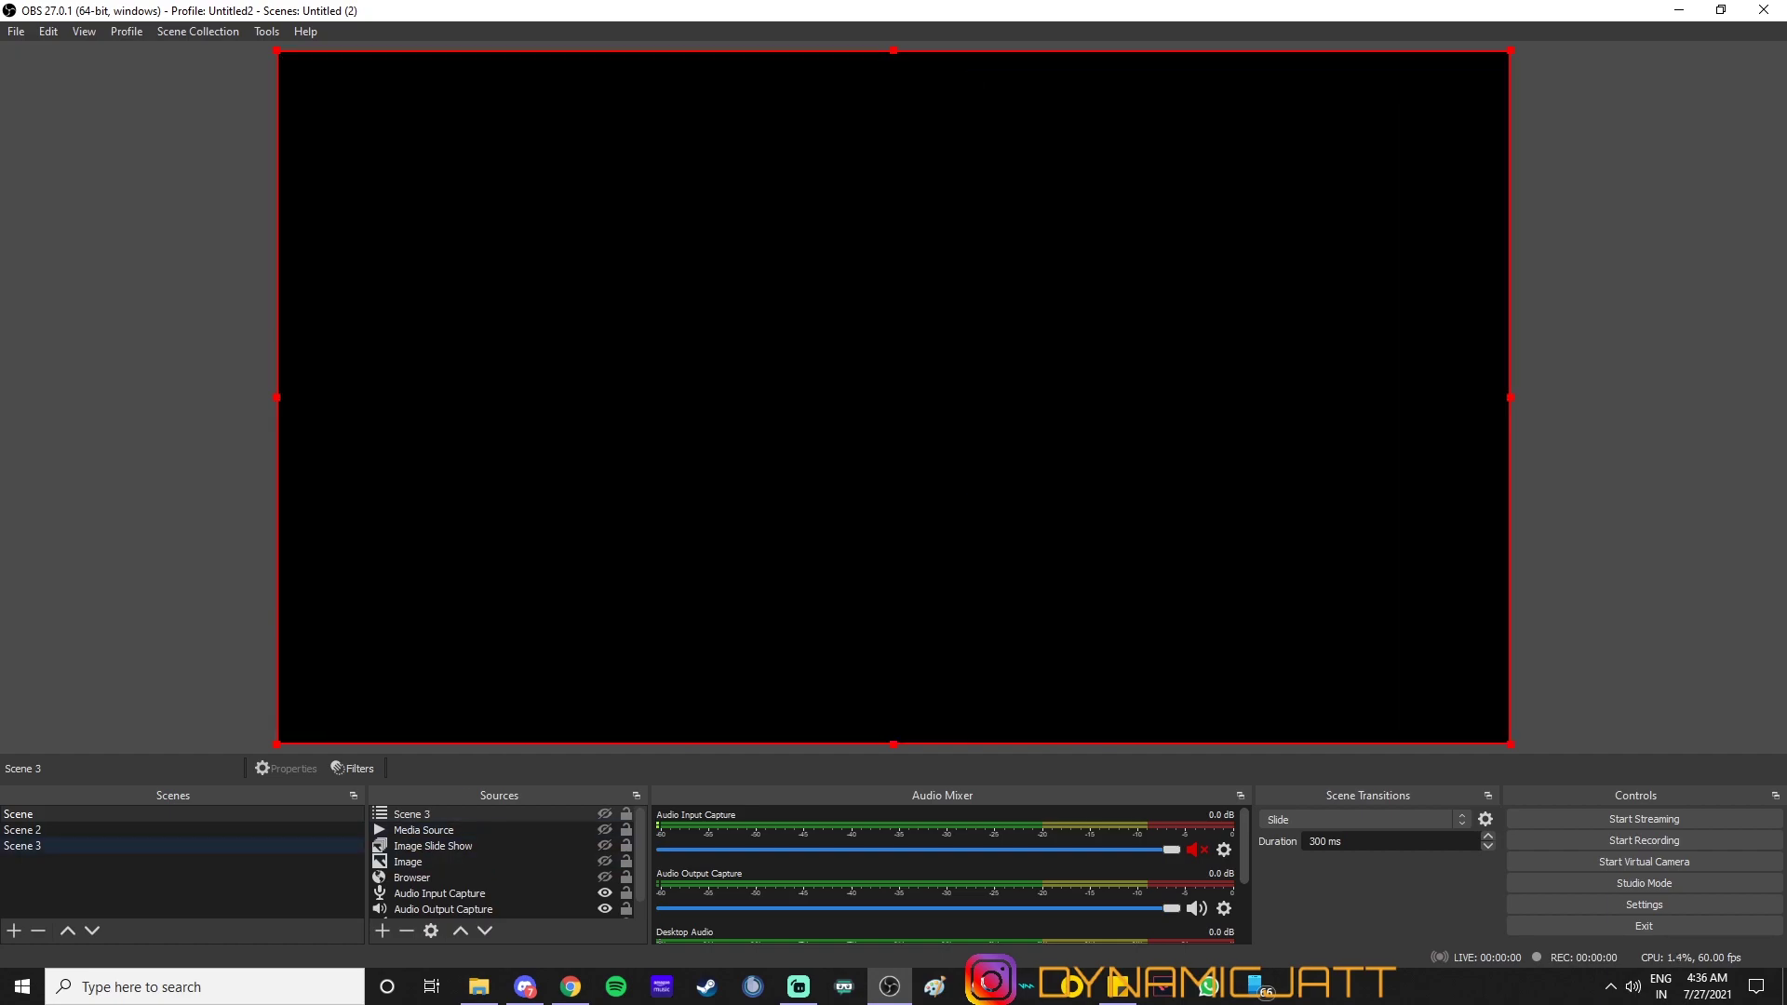
left_click(382, 930)
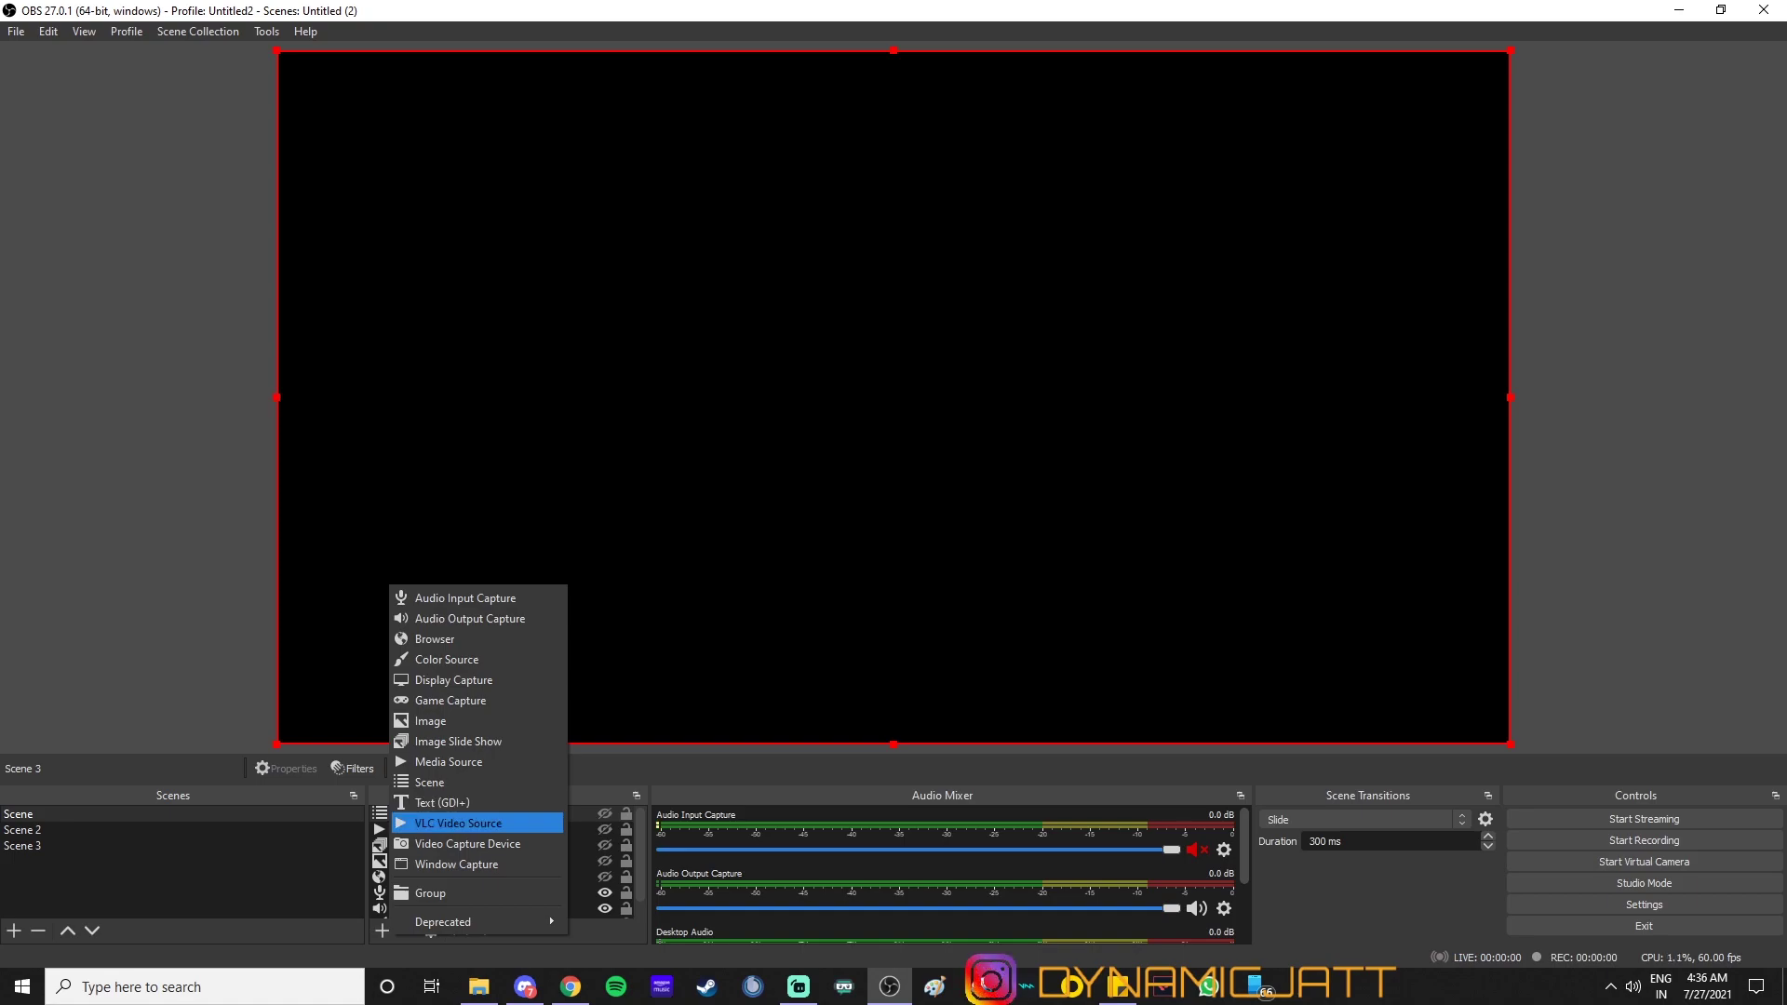
Step: Create a VLC Video Source in Scene and close its properties with an empty playlist
left_click(458, 823)
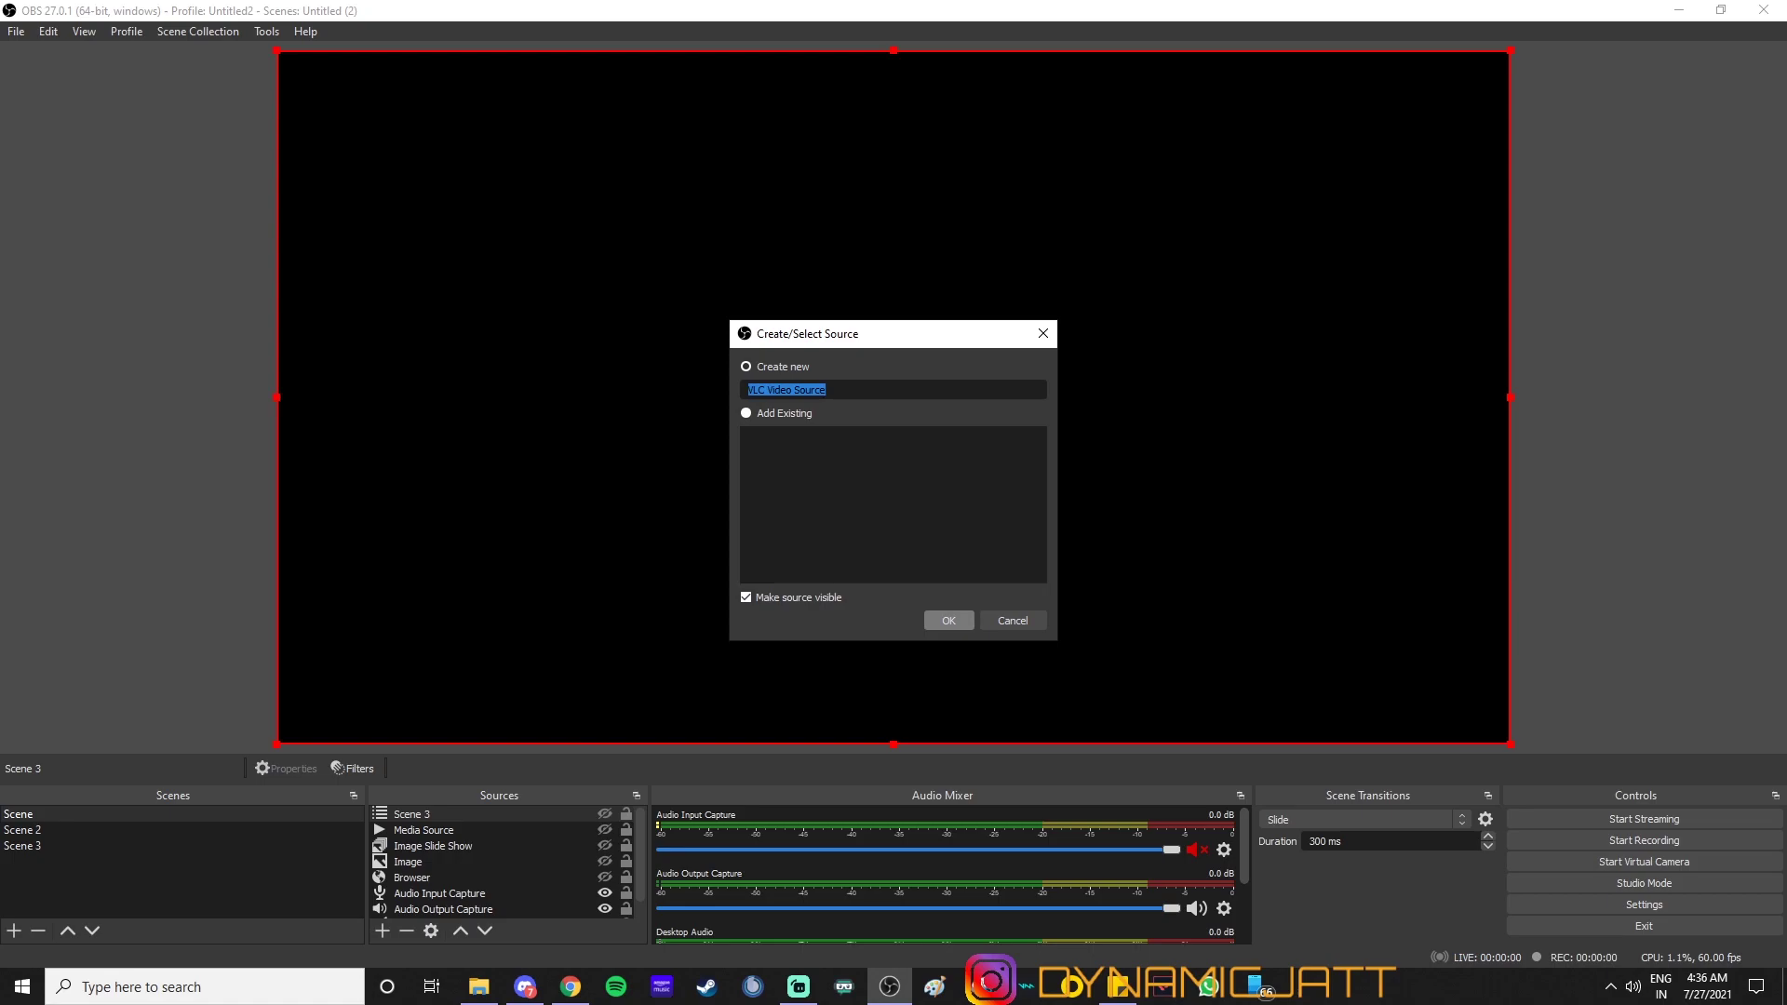
key("Return")
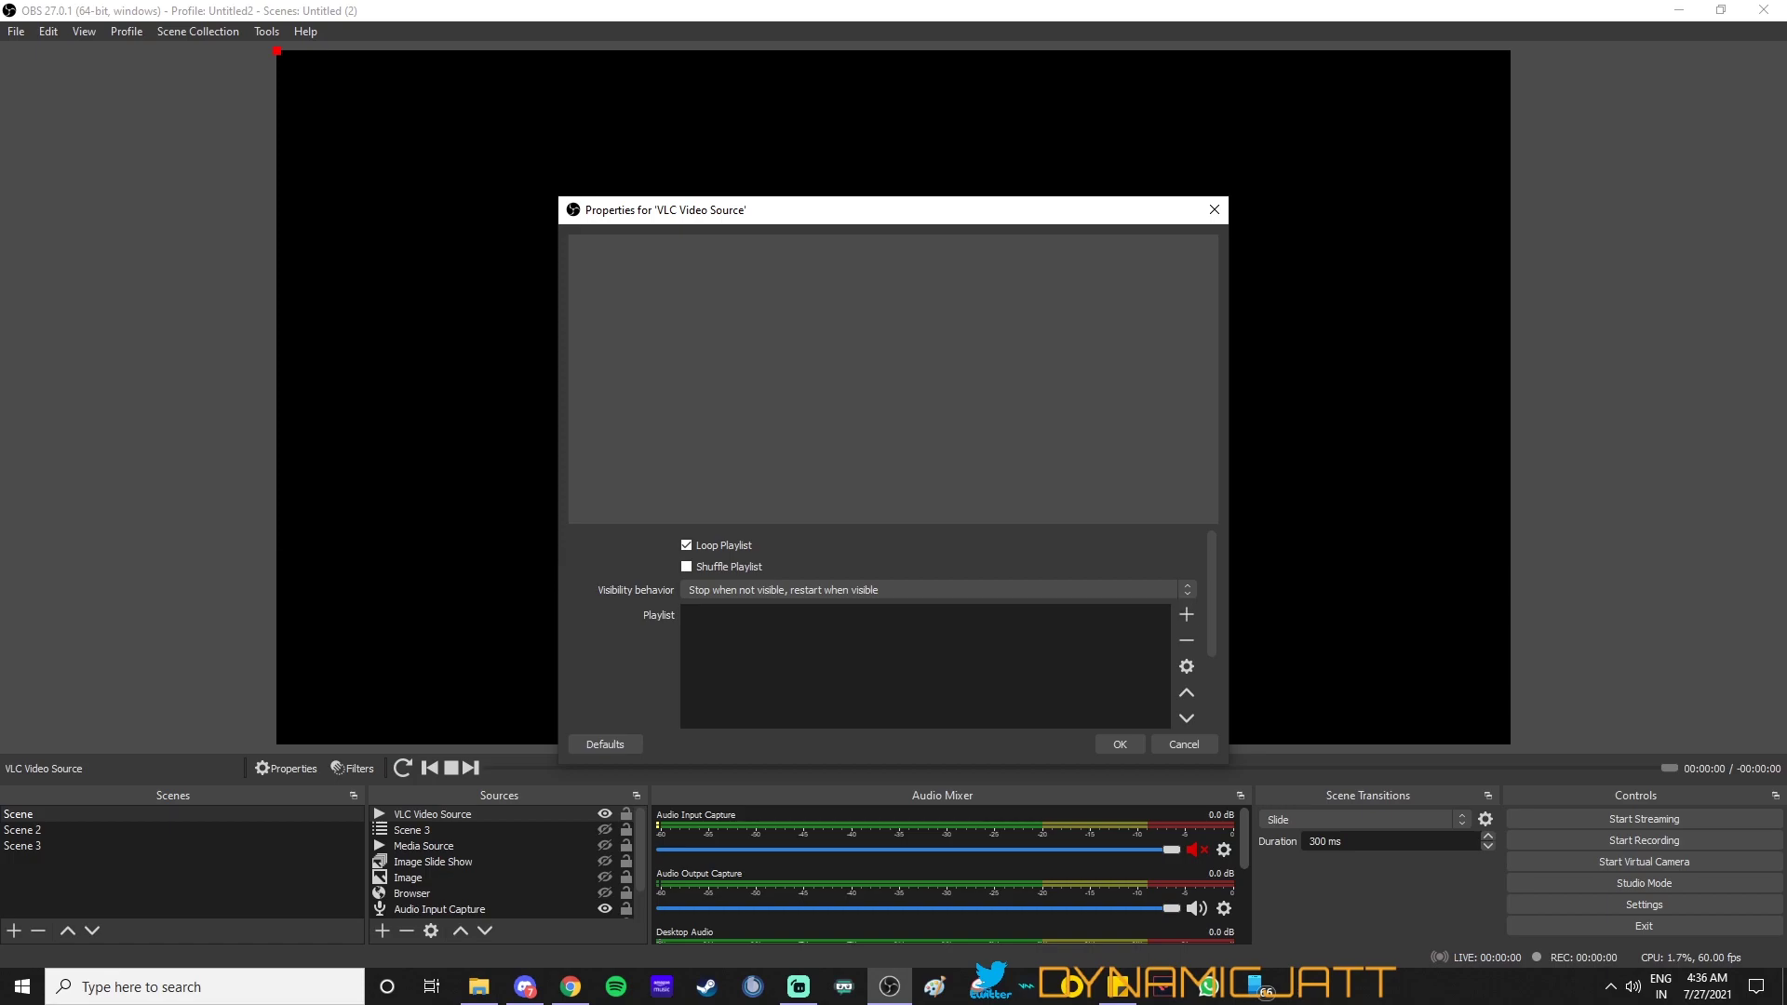
left_click(1120, 745)
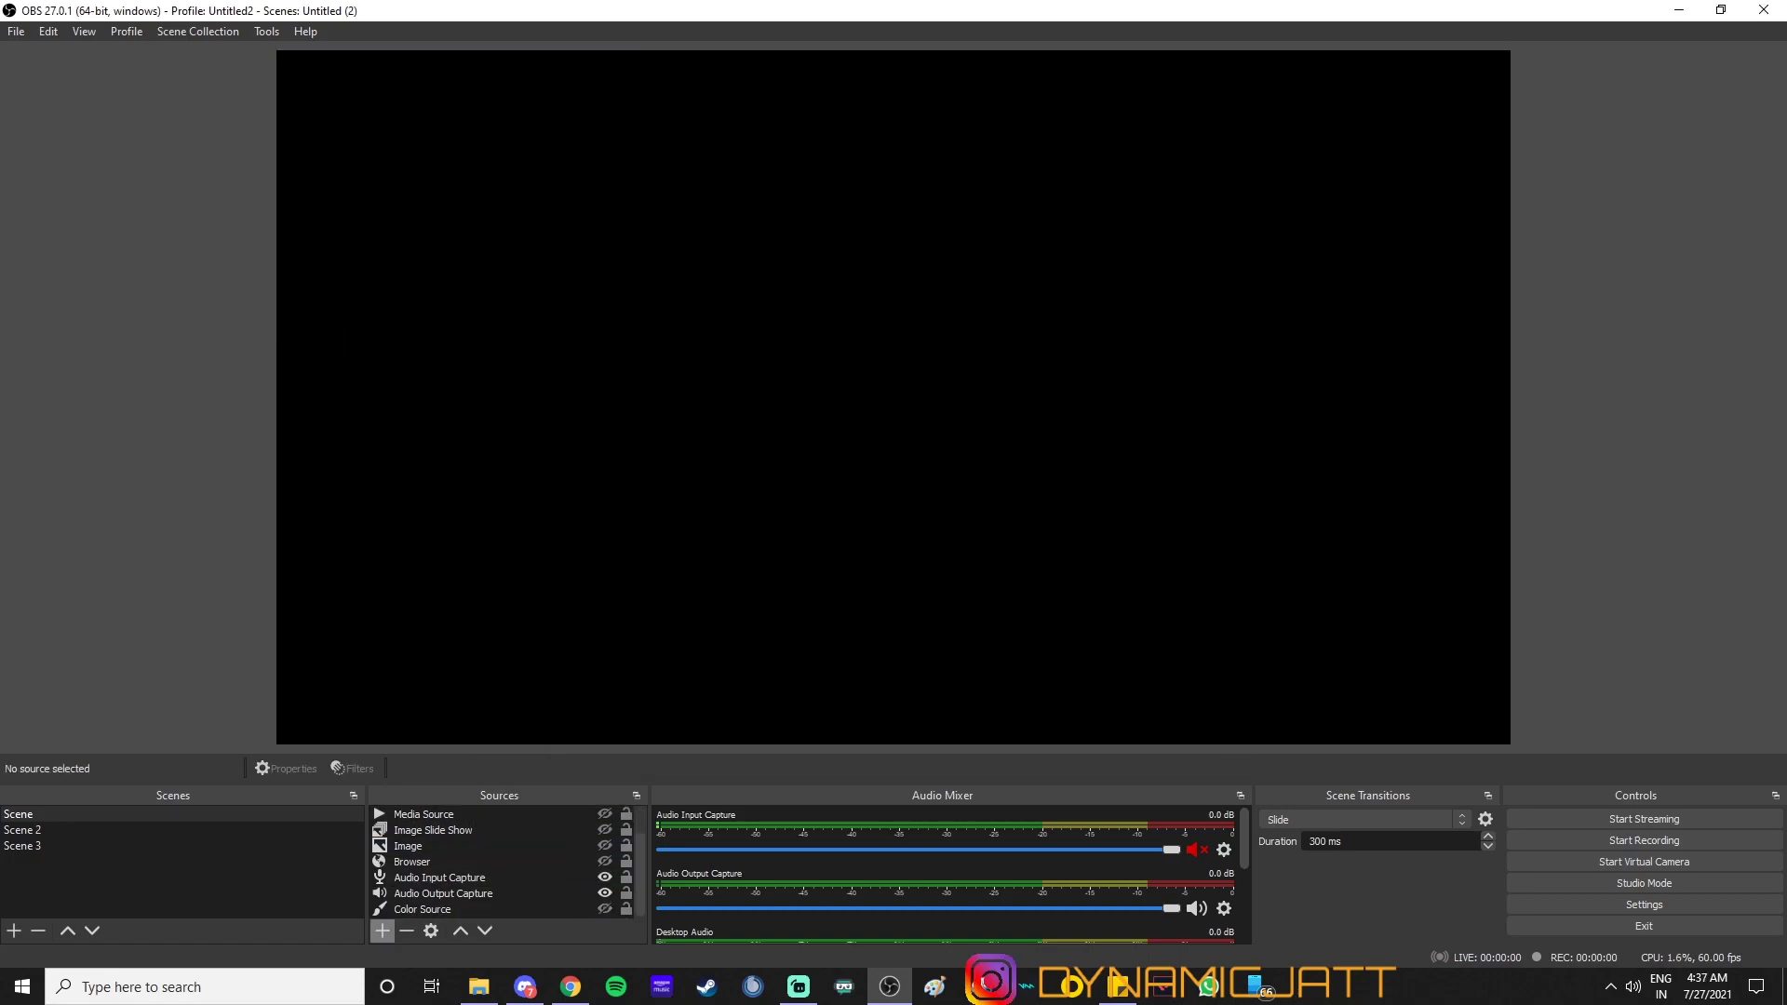
Step: Add a Video Capture Device source using the Camera (NVIDIA Broadcast) device
left_click(382, 930)
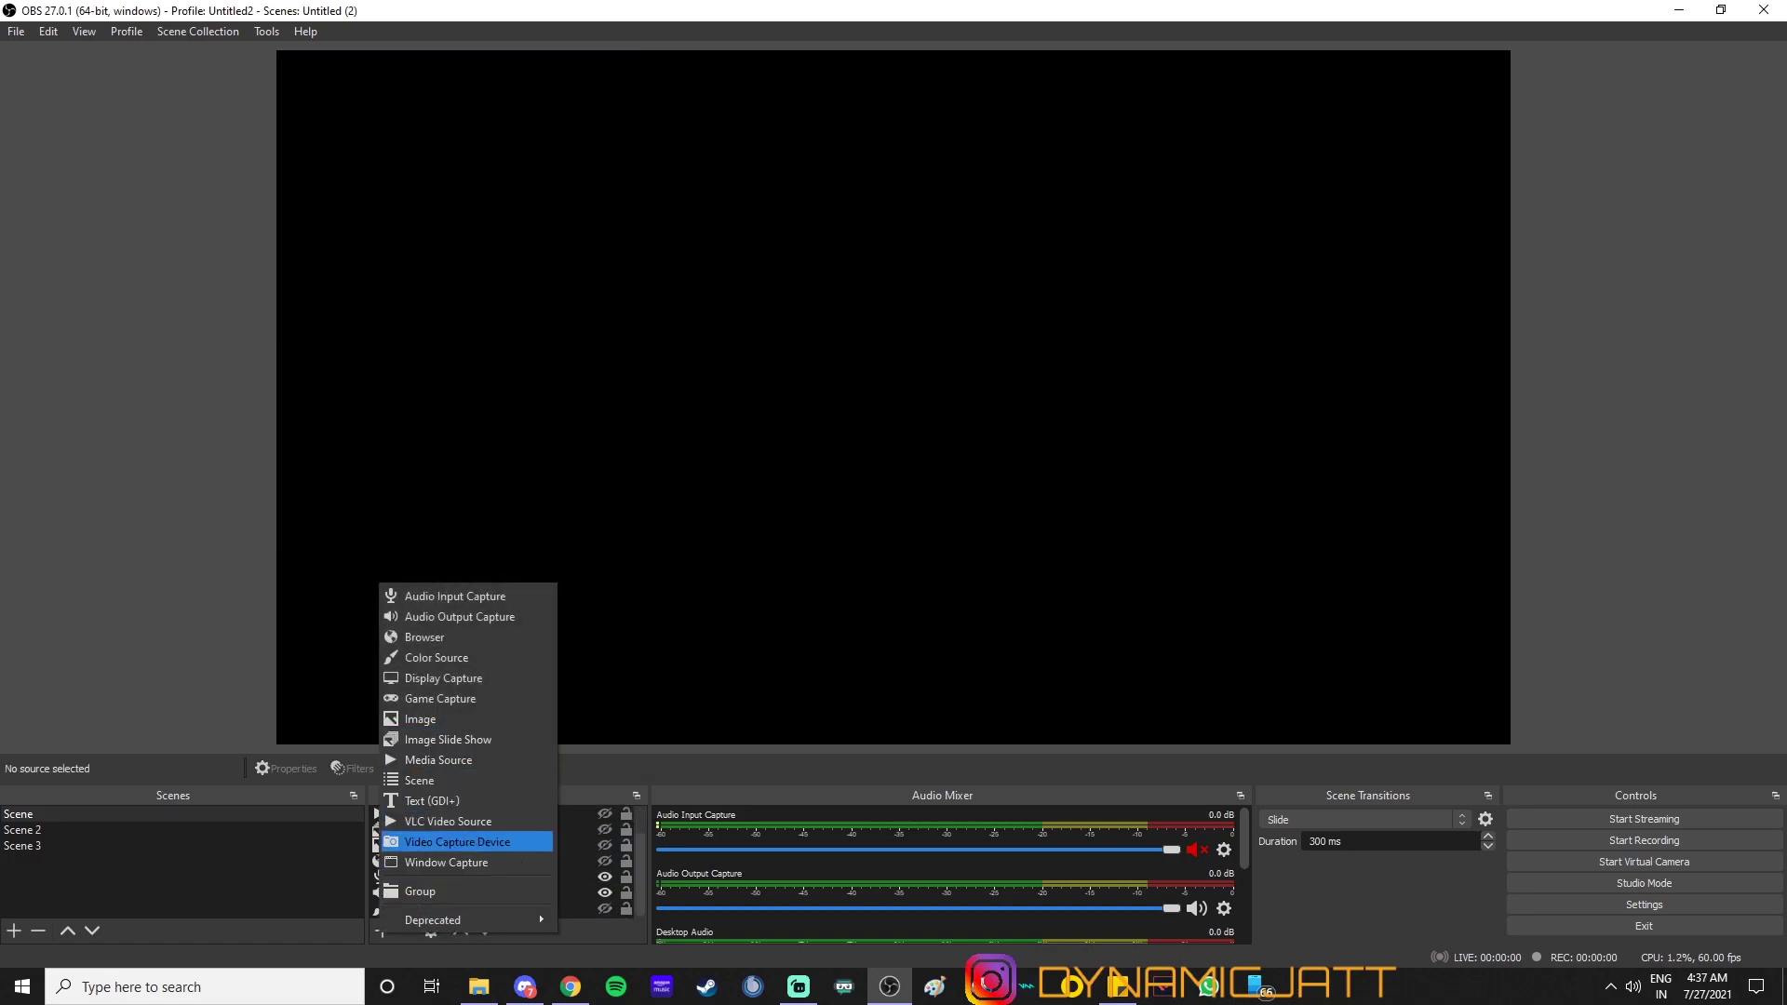
left_click(458, 842)
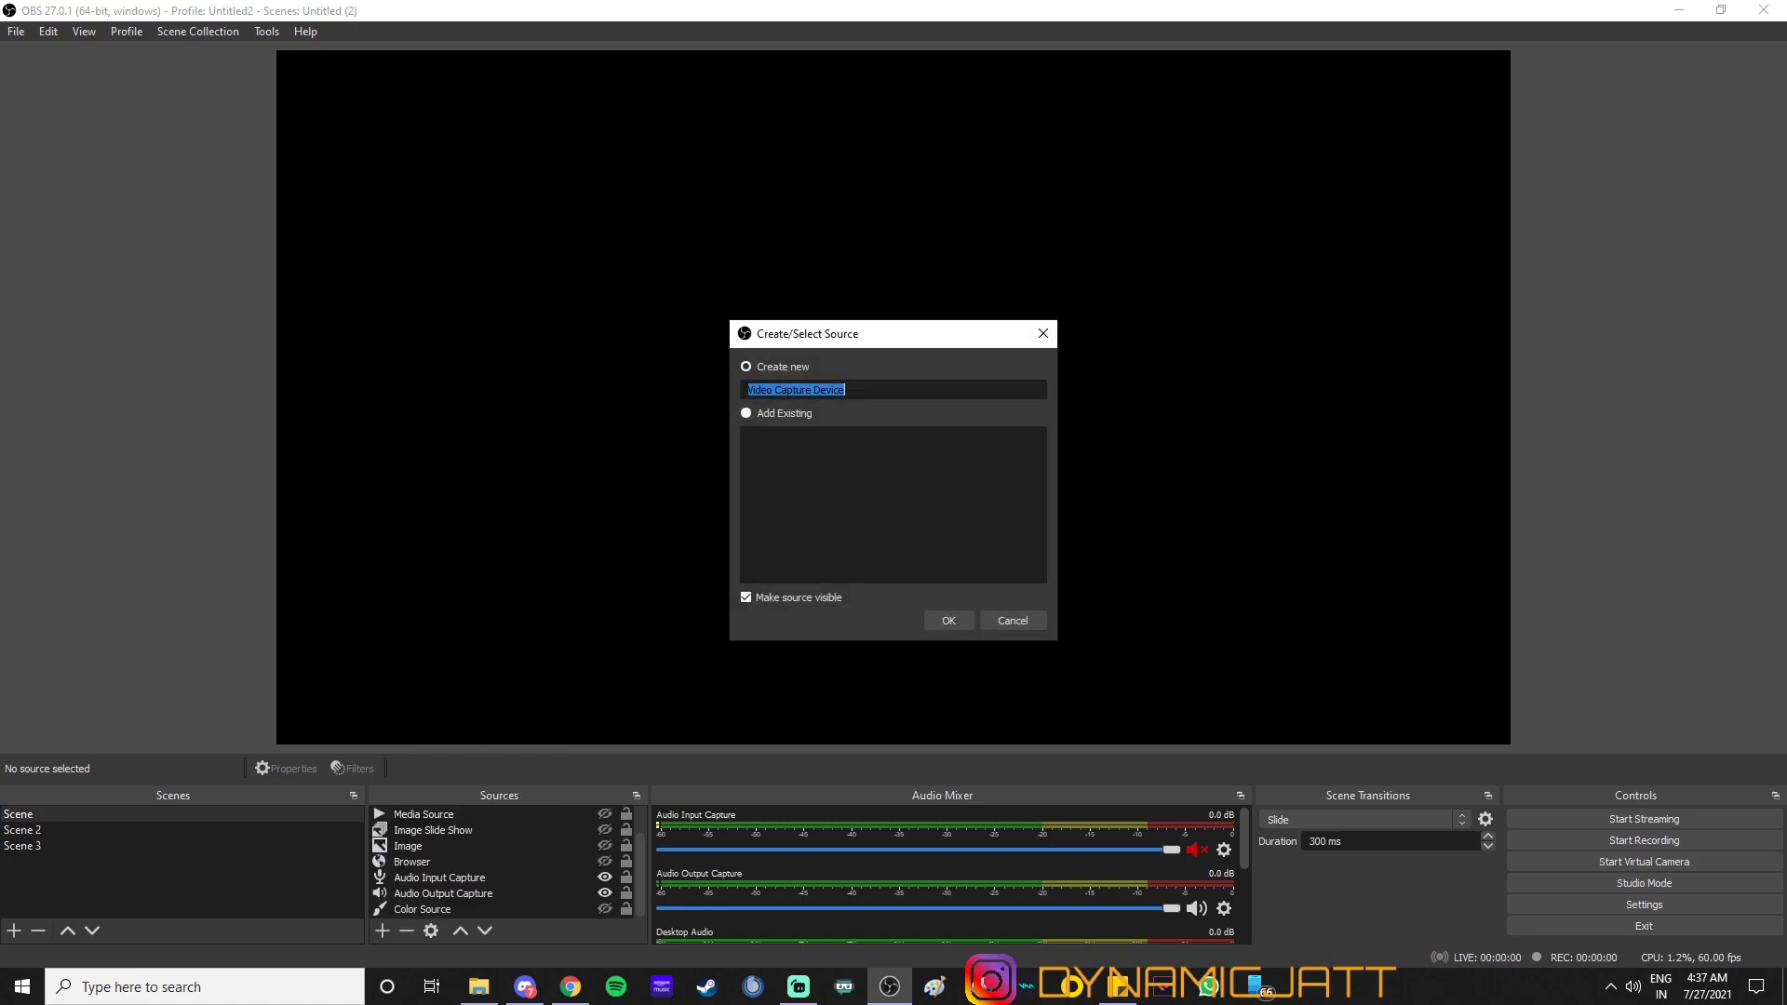
left_click(948, 620)
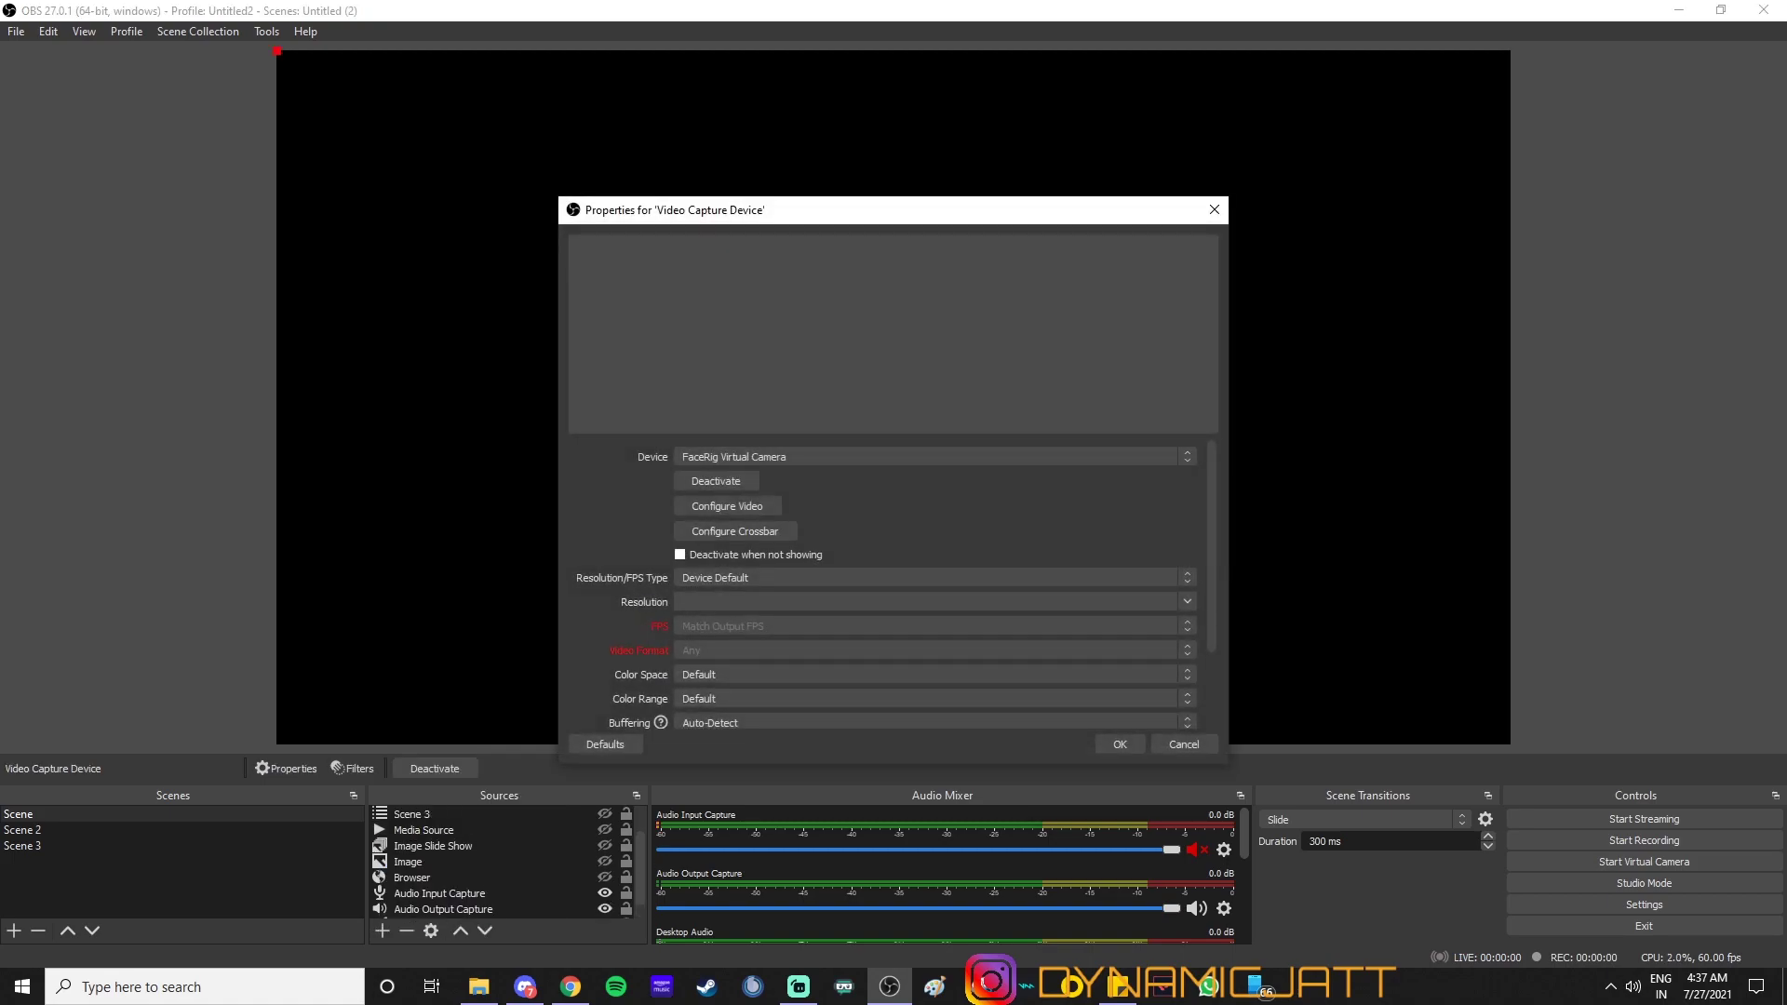
left_click(750, 457)
left_click(739, 545)
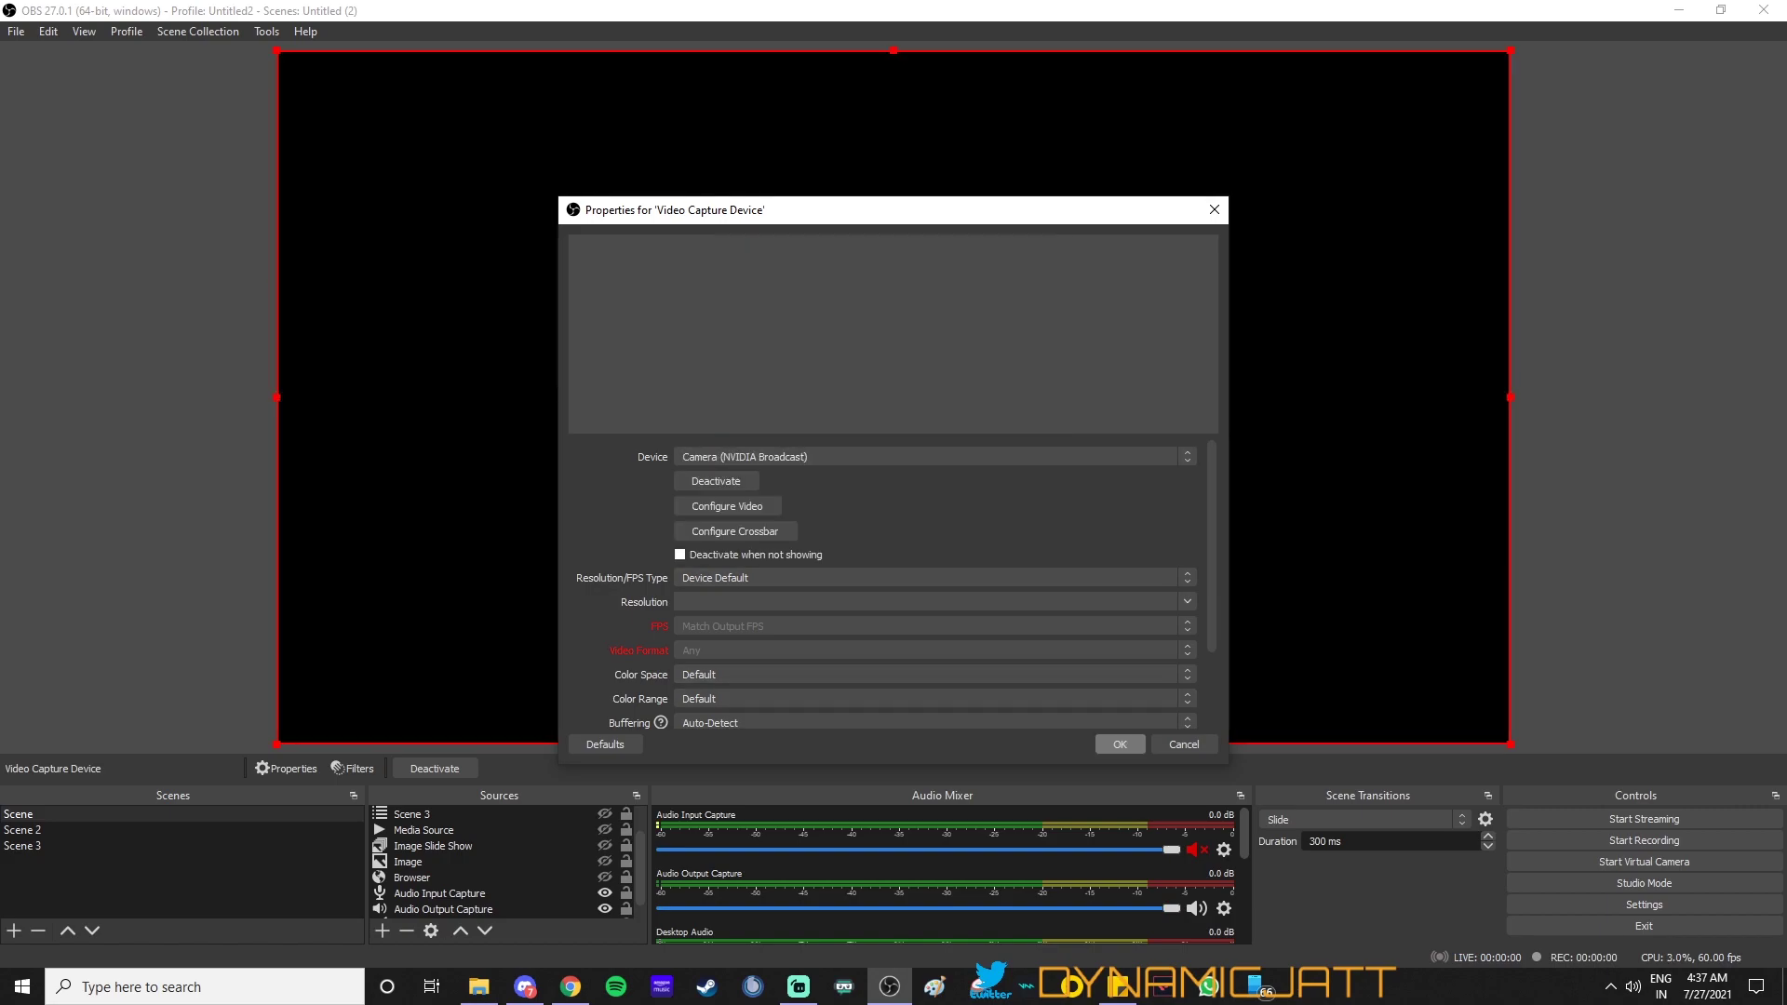
left_click(1120, 744)
Step: Shrink the webcam into the upper-right of the canvas and make the rabbit image visible
left_click_drag(277, 51, 1069, 496)
left_click_drag(1291, 620, 1292, 363)
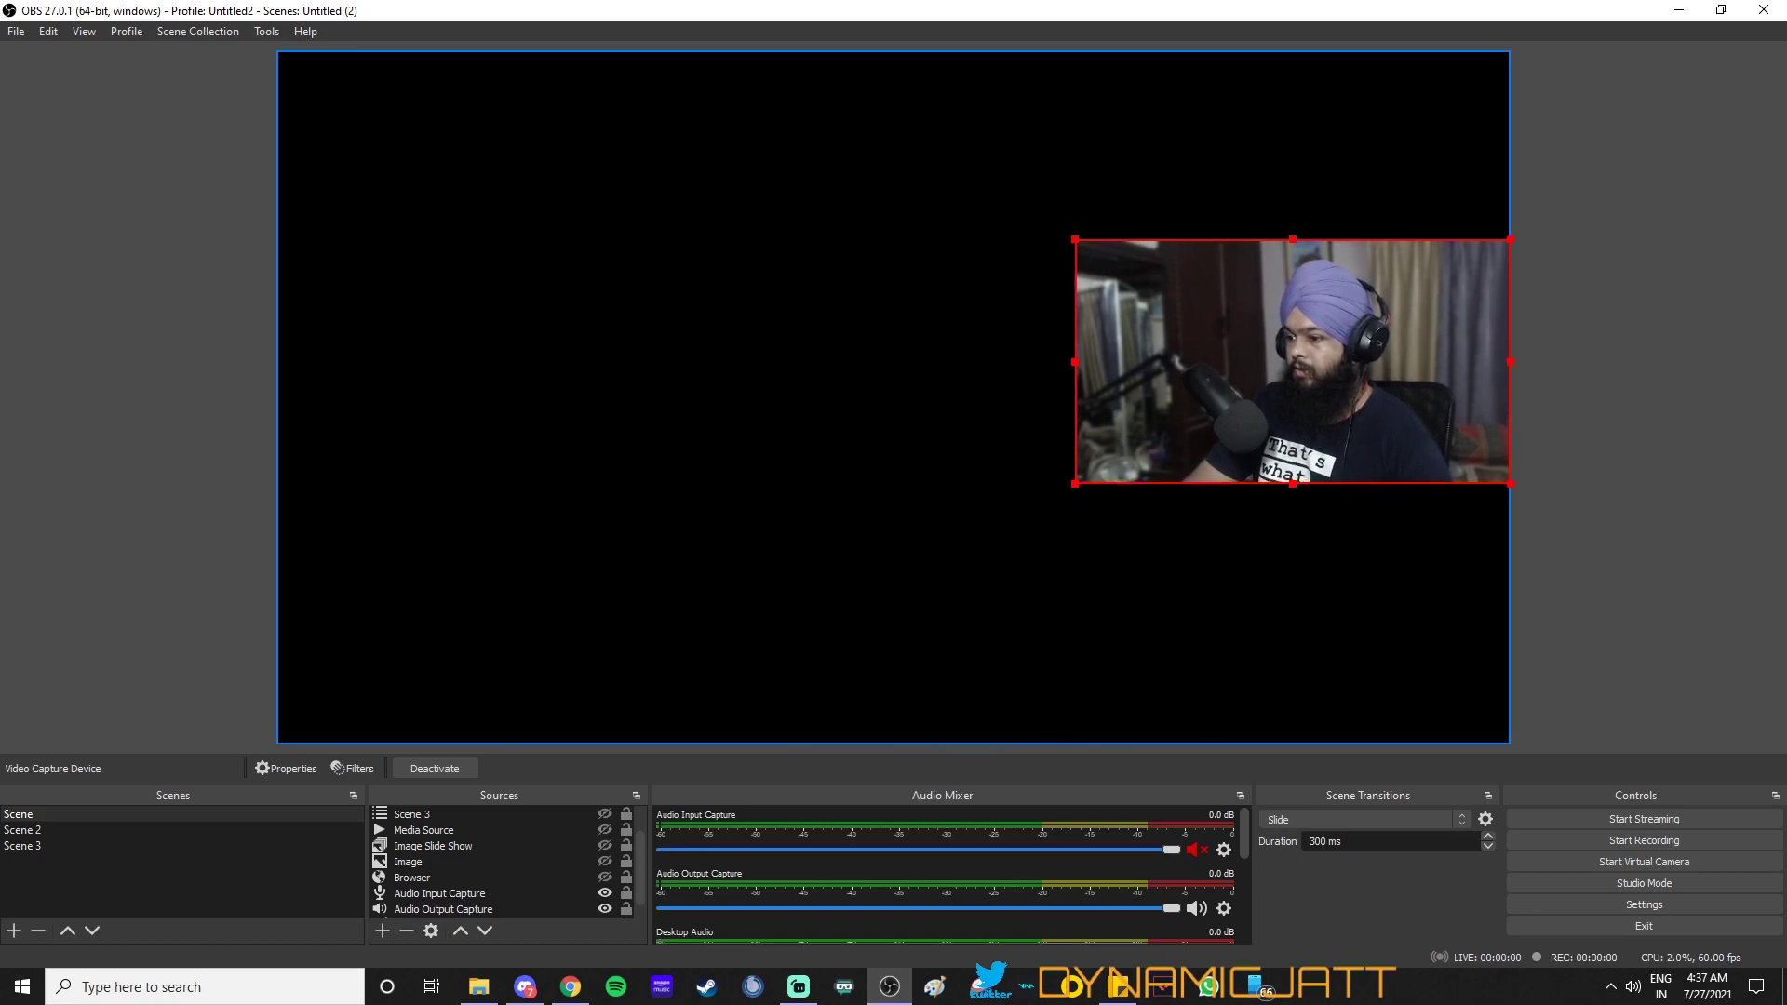
left_click_drag(1069, 487, 1153, 440)
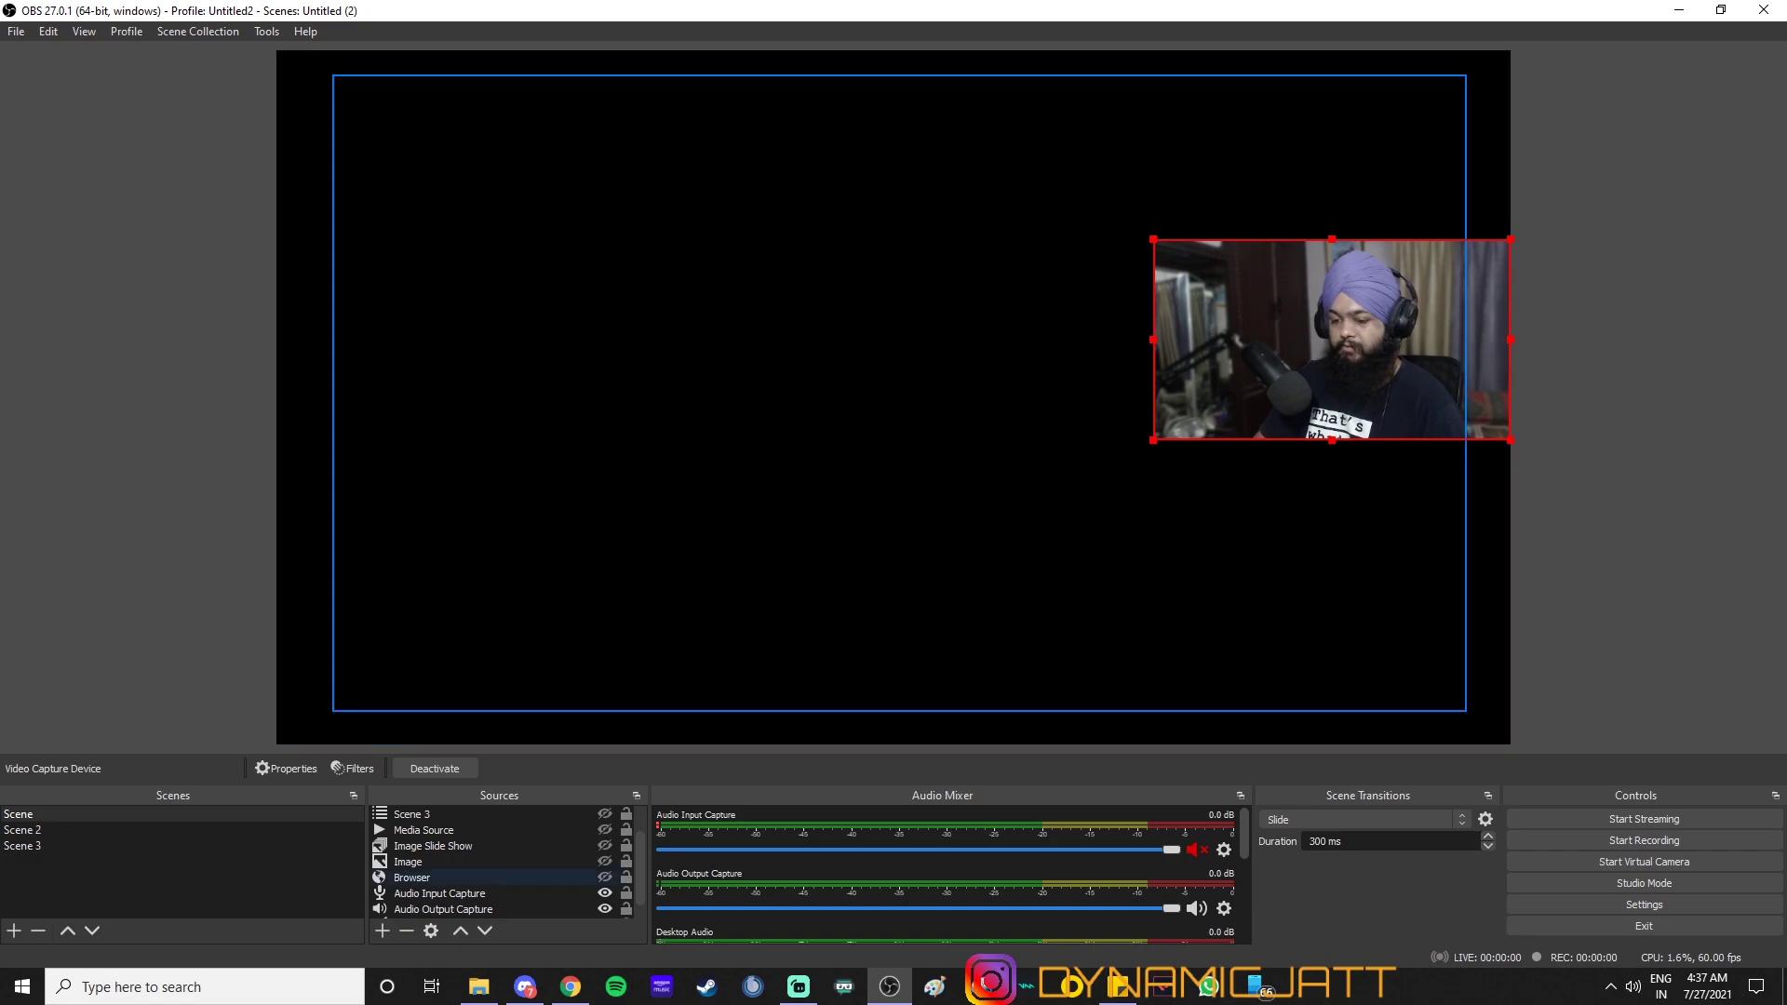
scroll(502, 861, "down", 1)
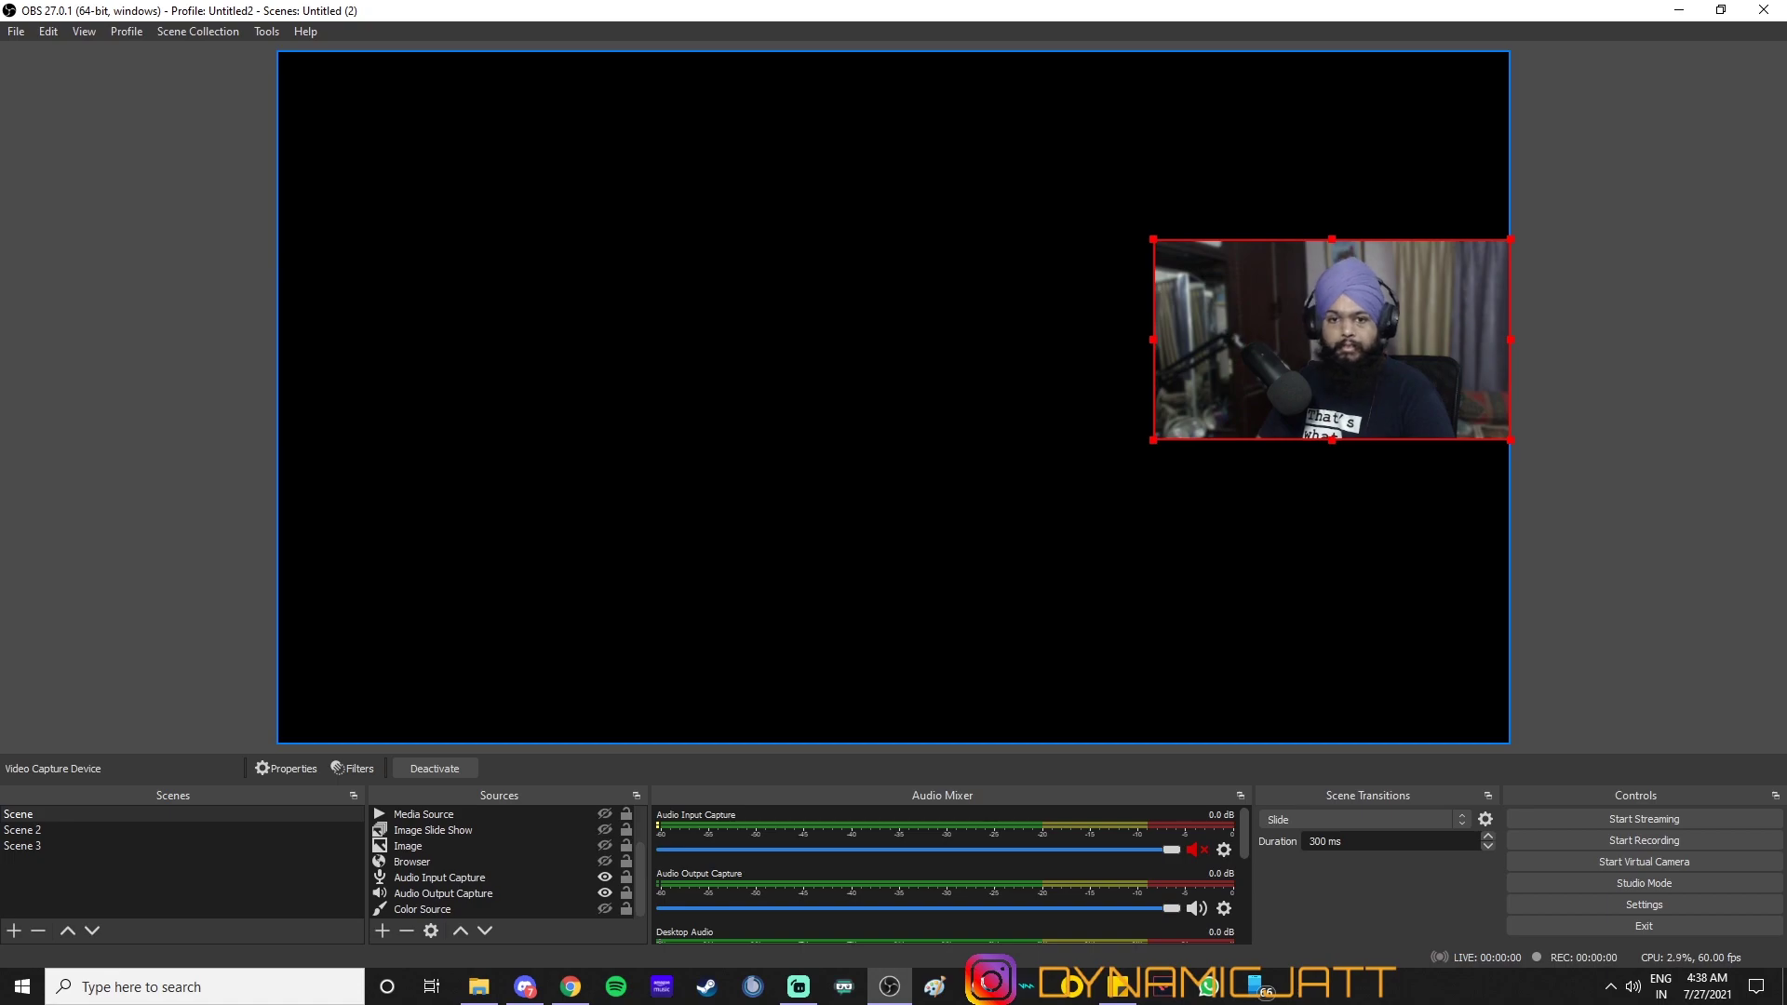
left_click(688, 540)
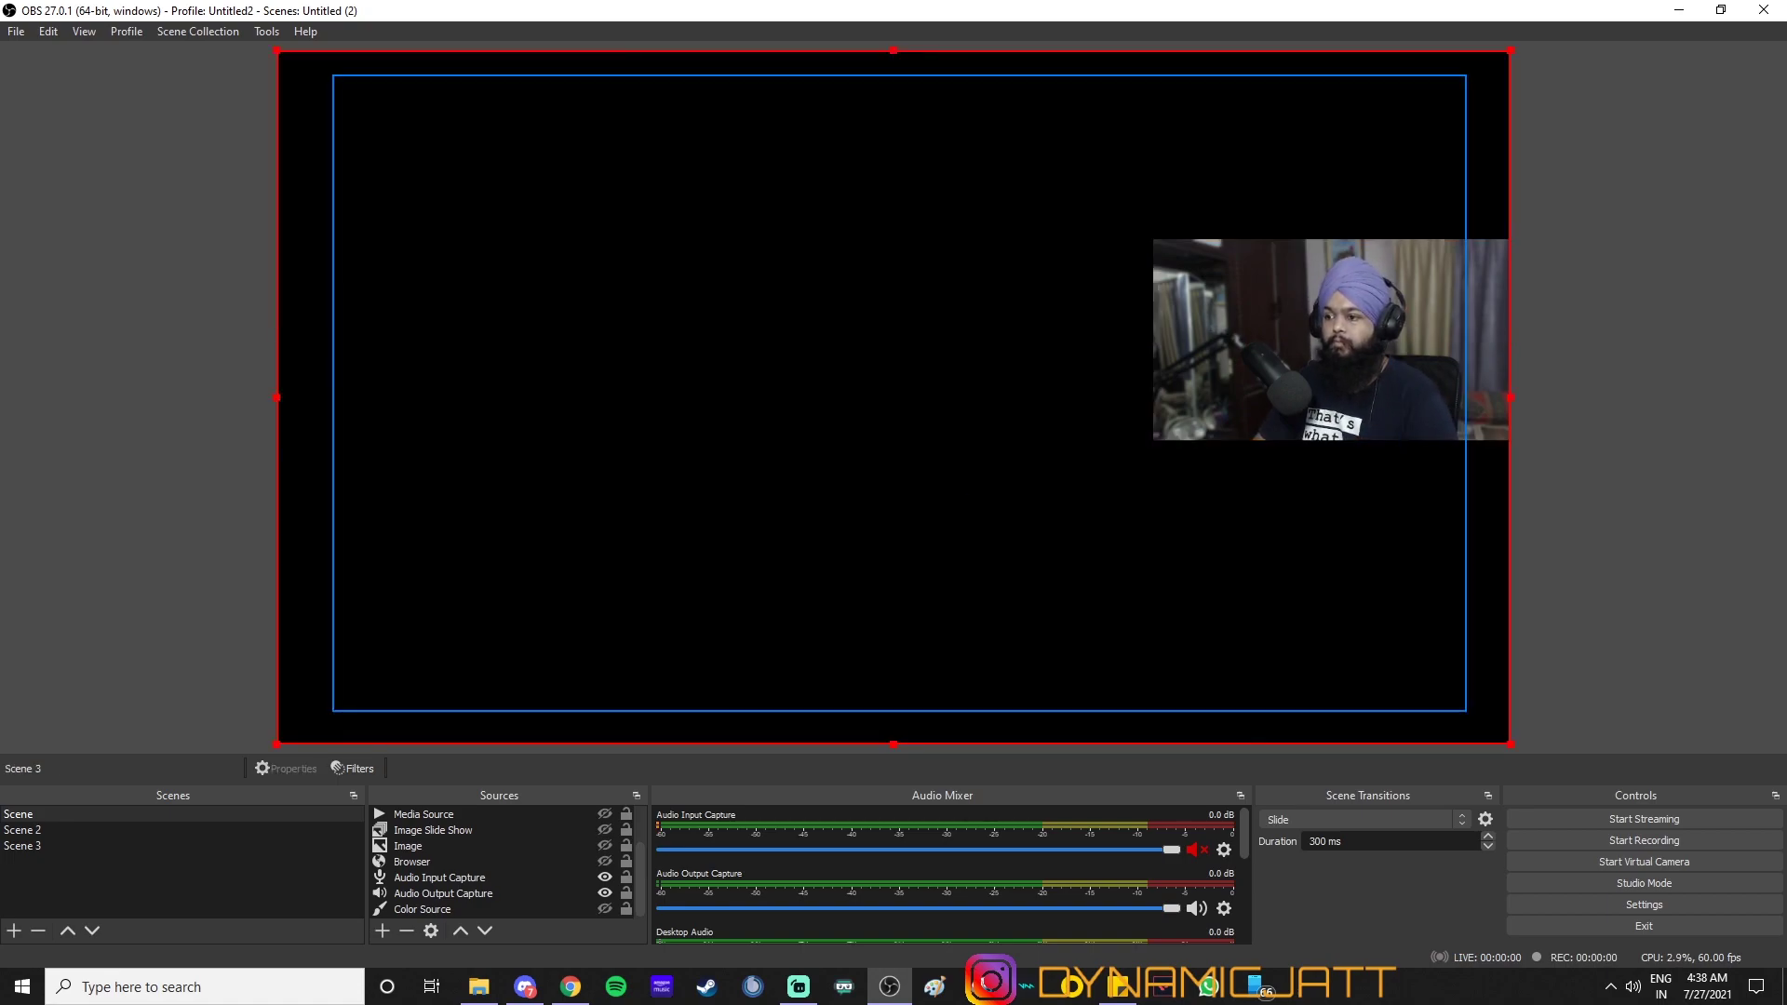
left_click(605, 847)
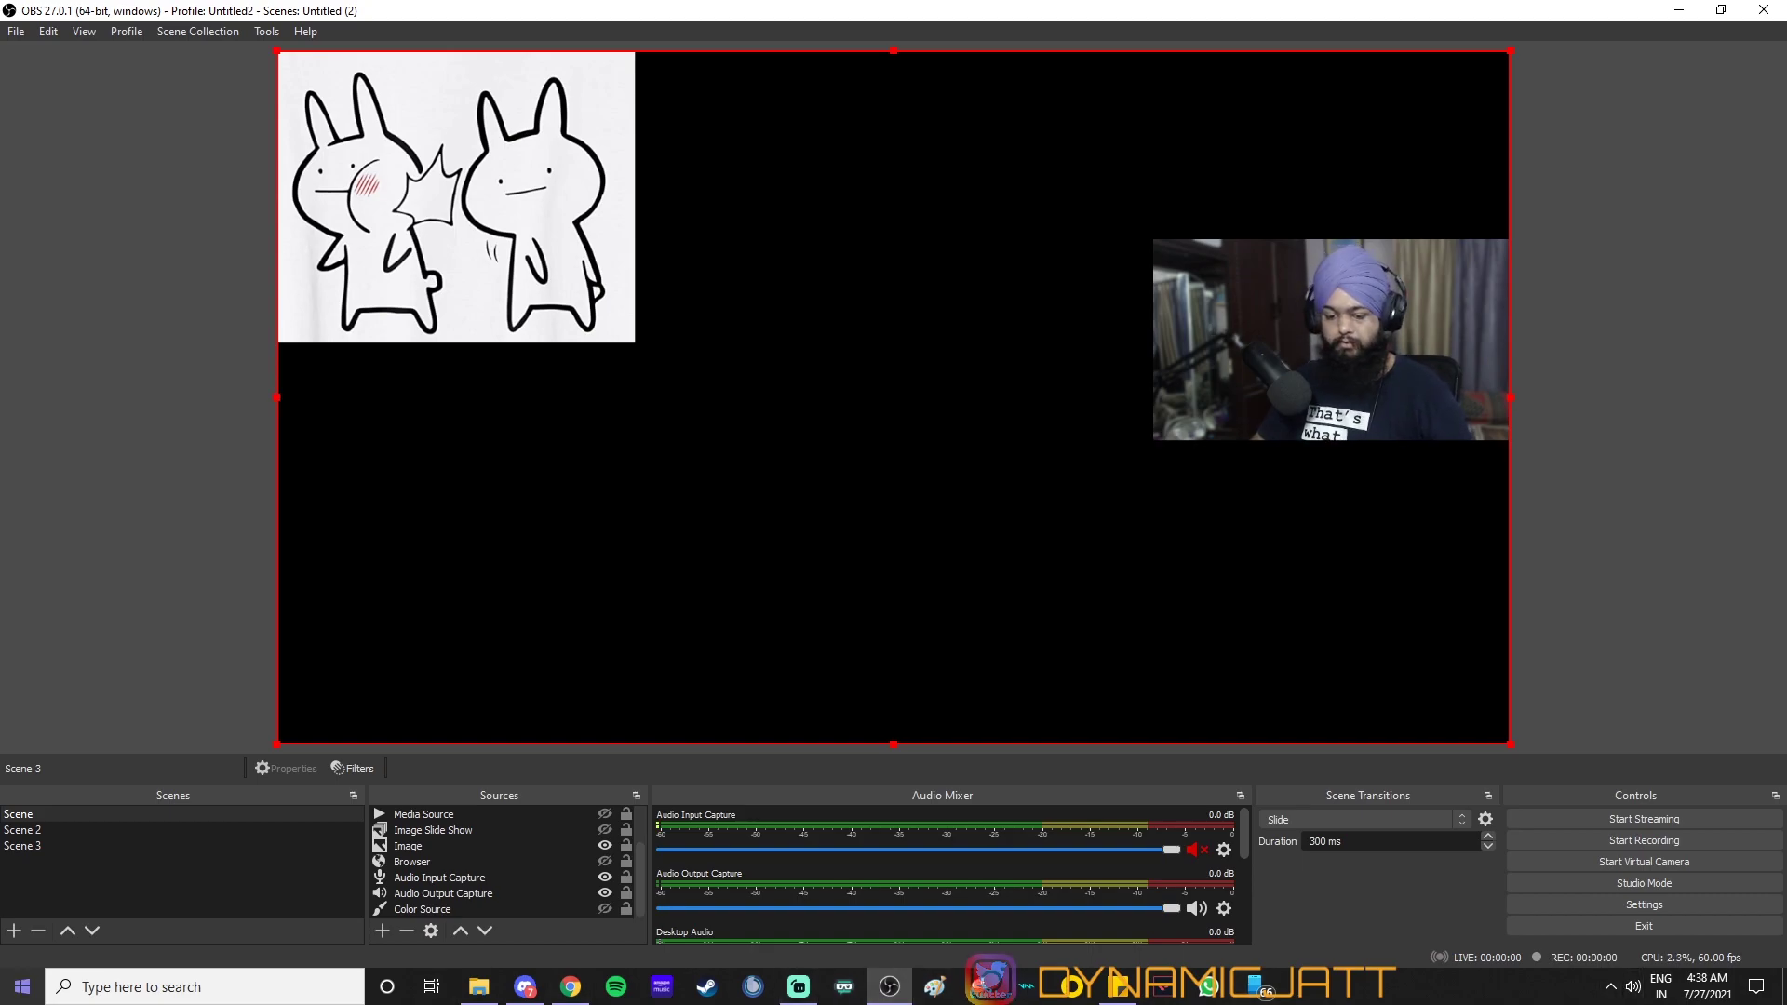
Step: Launch Zoom from Windows search
key("super+s")
type("xc")
key("BackSpace")
key("BackSpace")
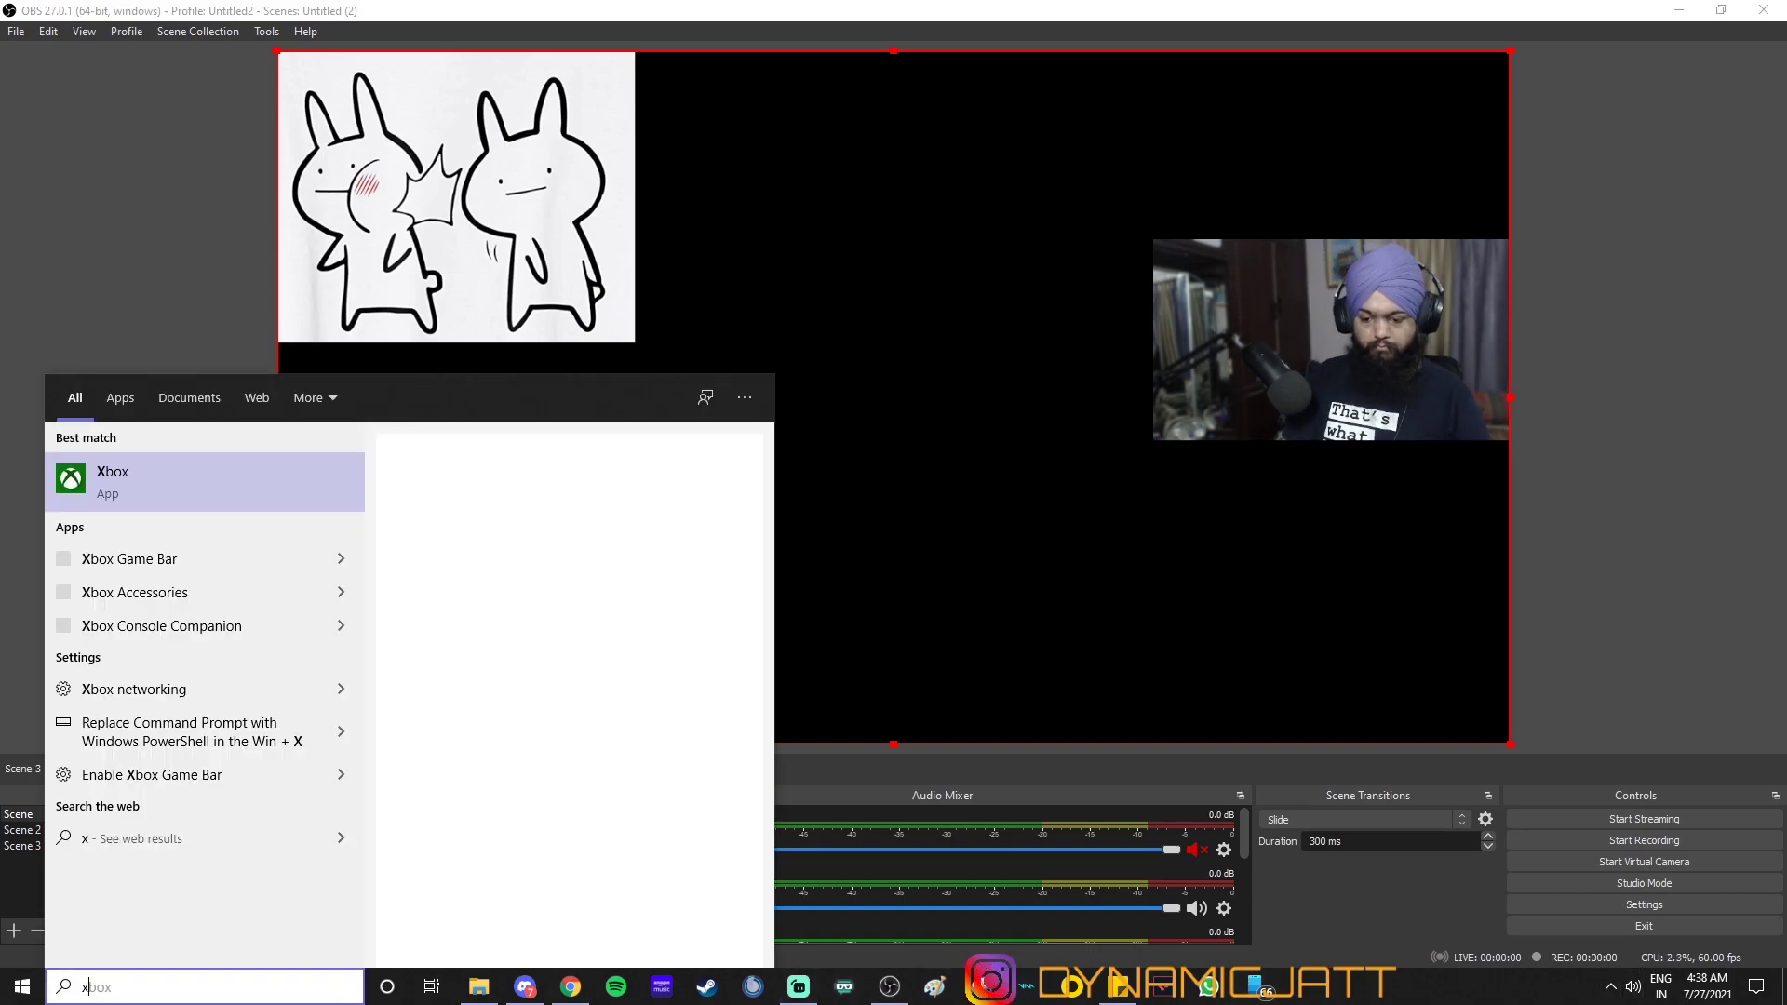
type("zoom")
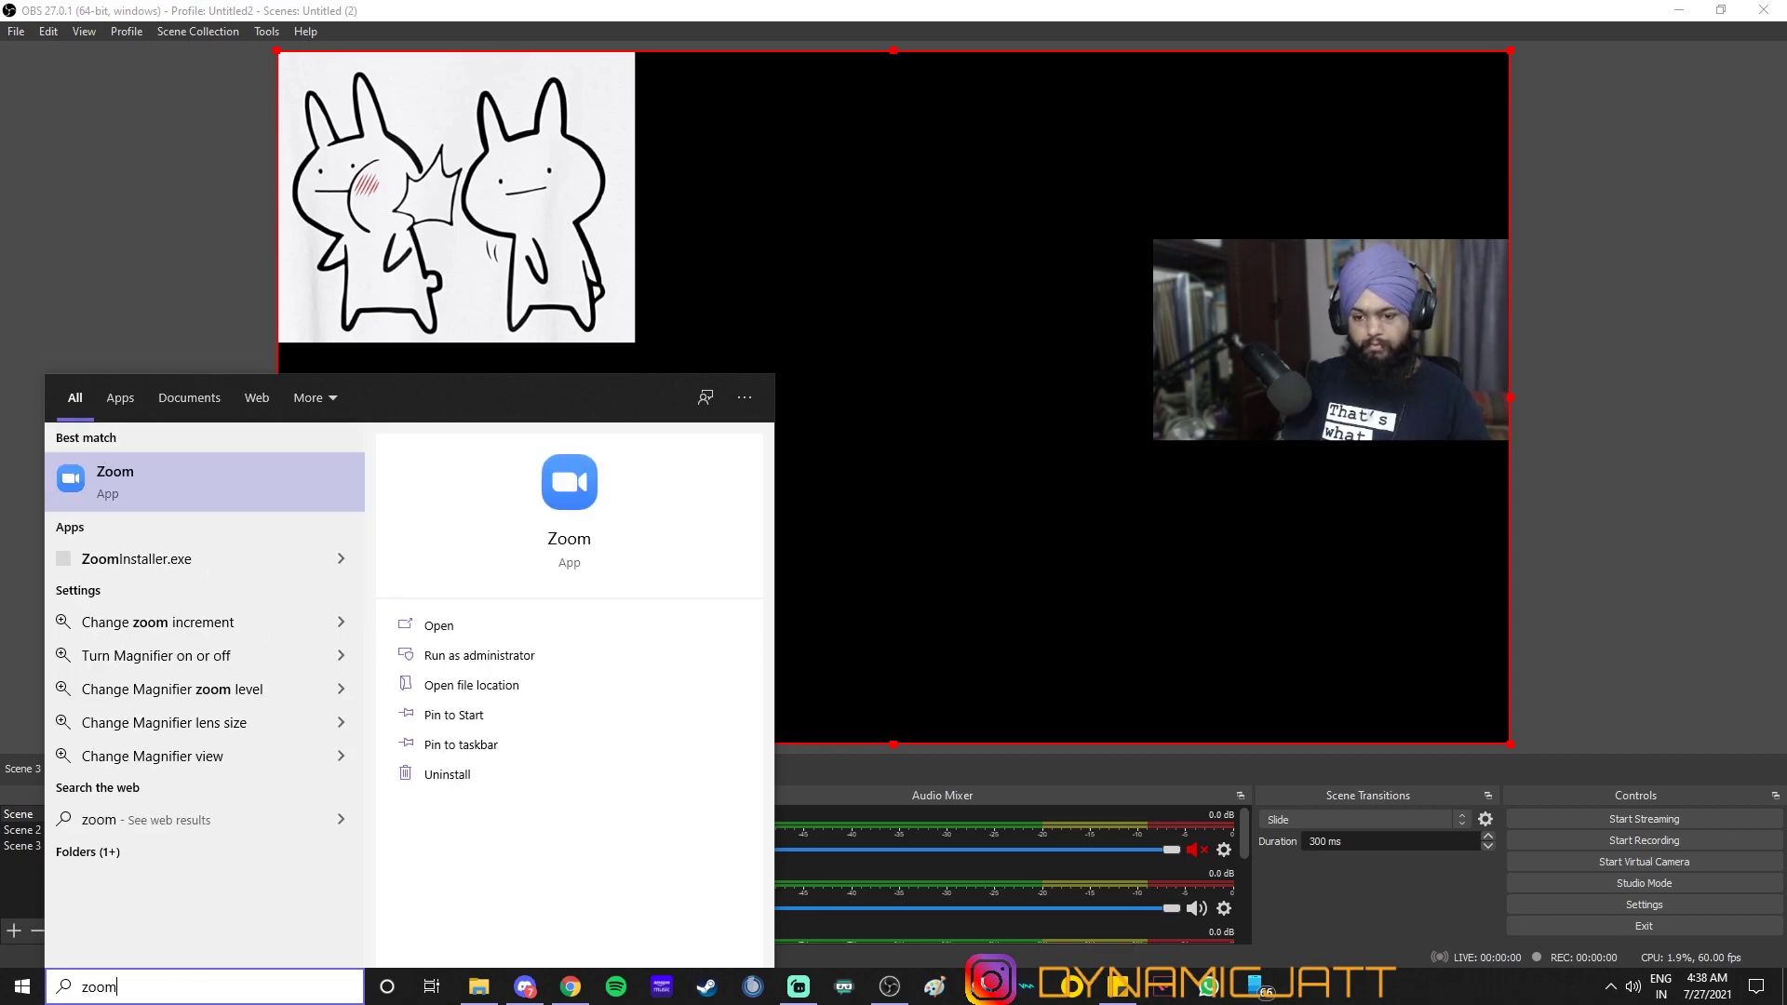
key("Escape")
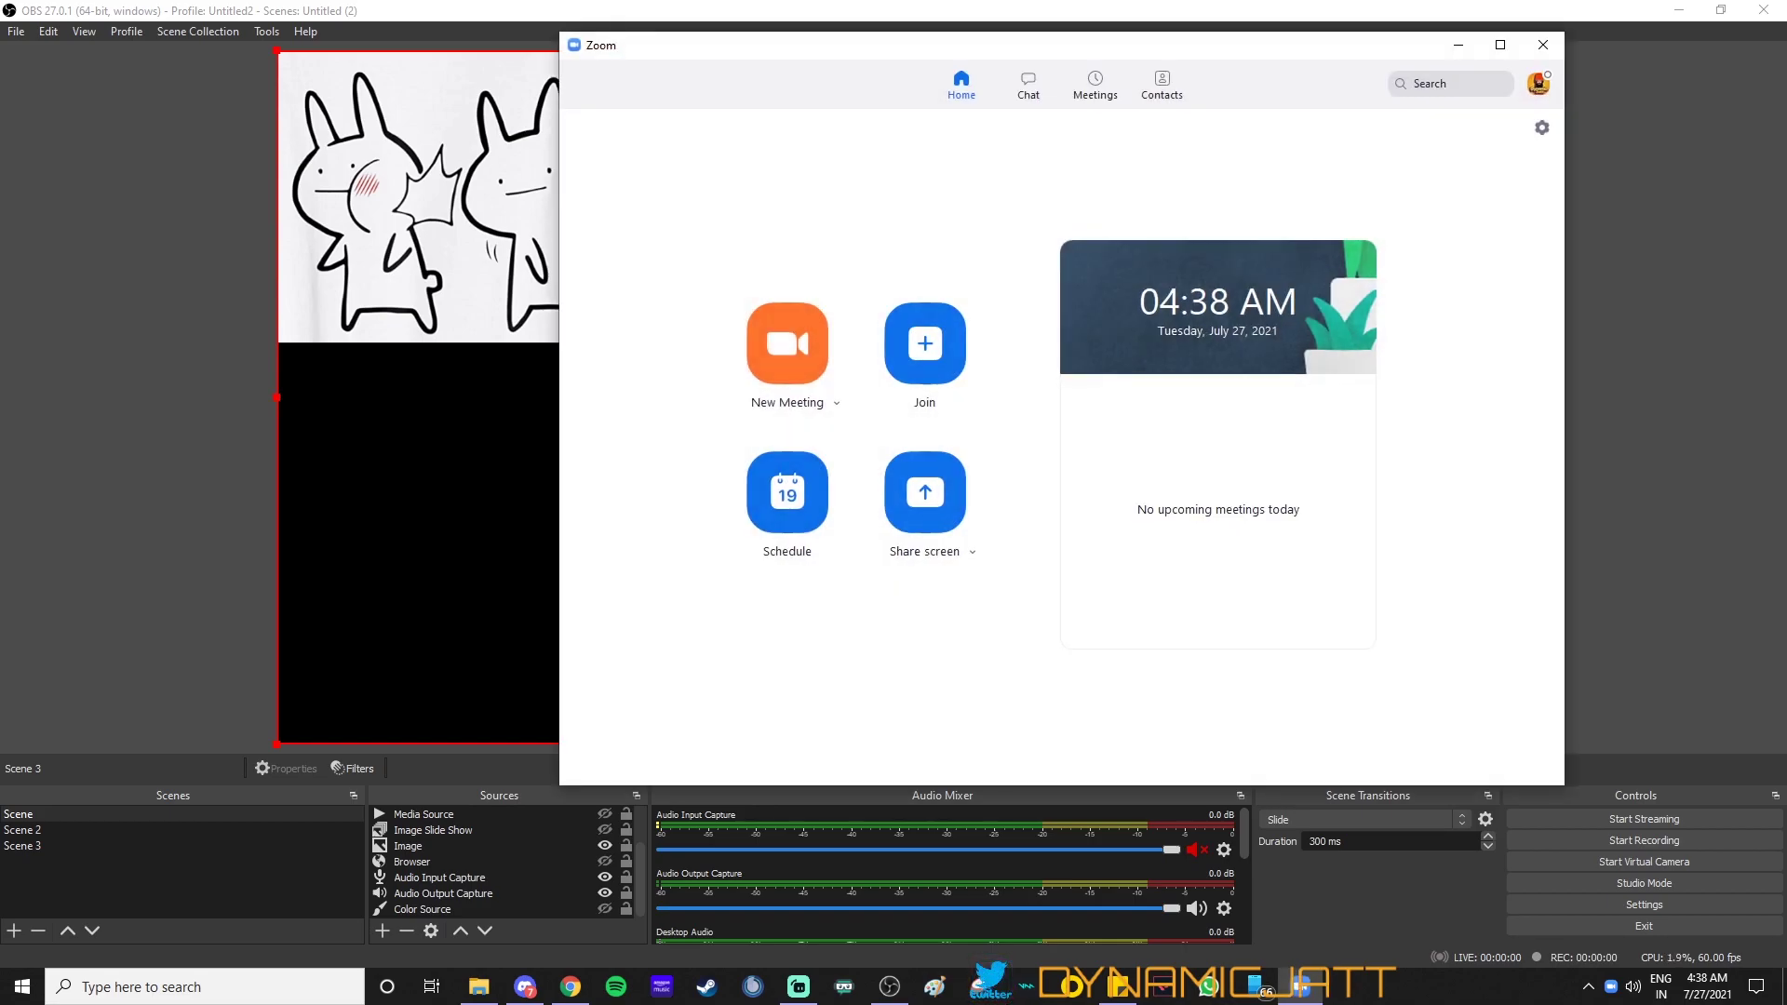
Step: Check the OBS-Camera feed in Zoom's Video settings, then make OBS's Browser source visible
left_click(1542, 128)
left_click(1542, 128)
left_click(628, 265)
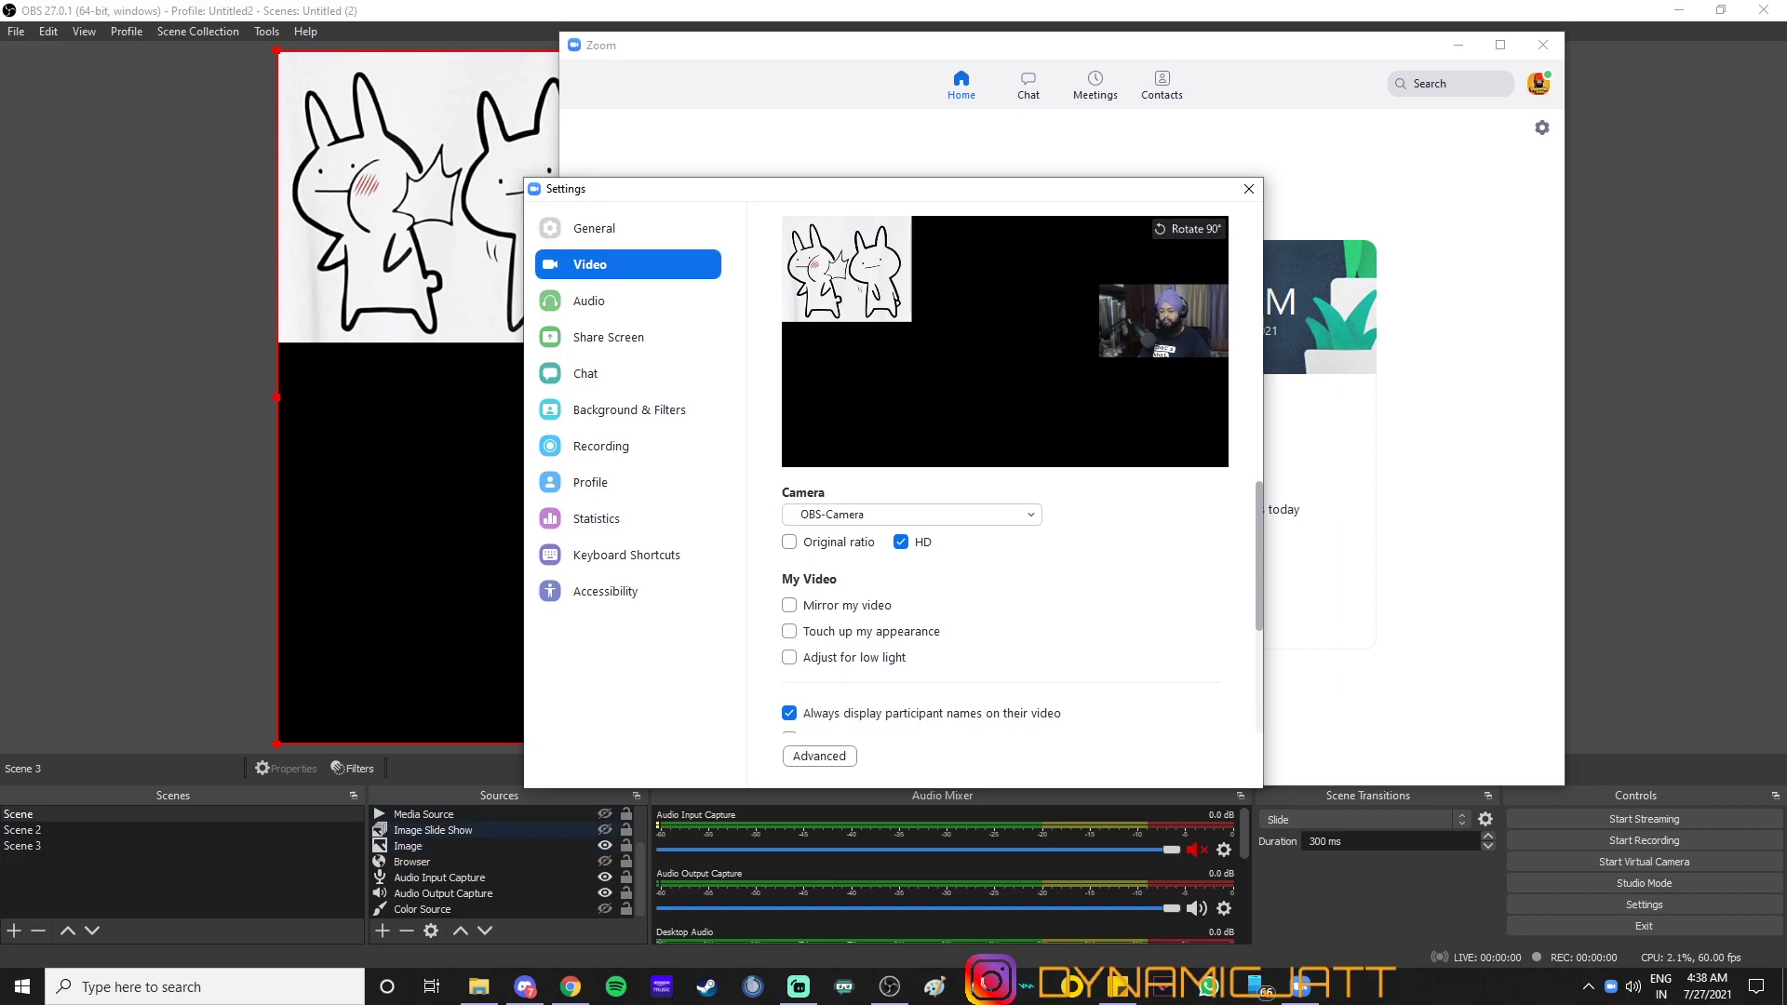
scroll(484, 866, "up", 1)
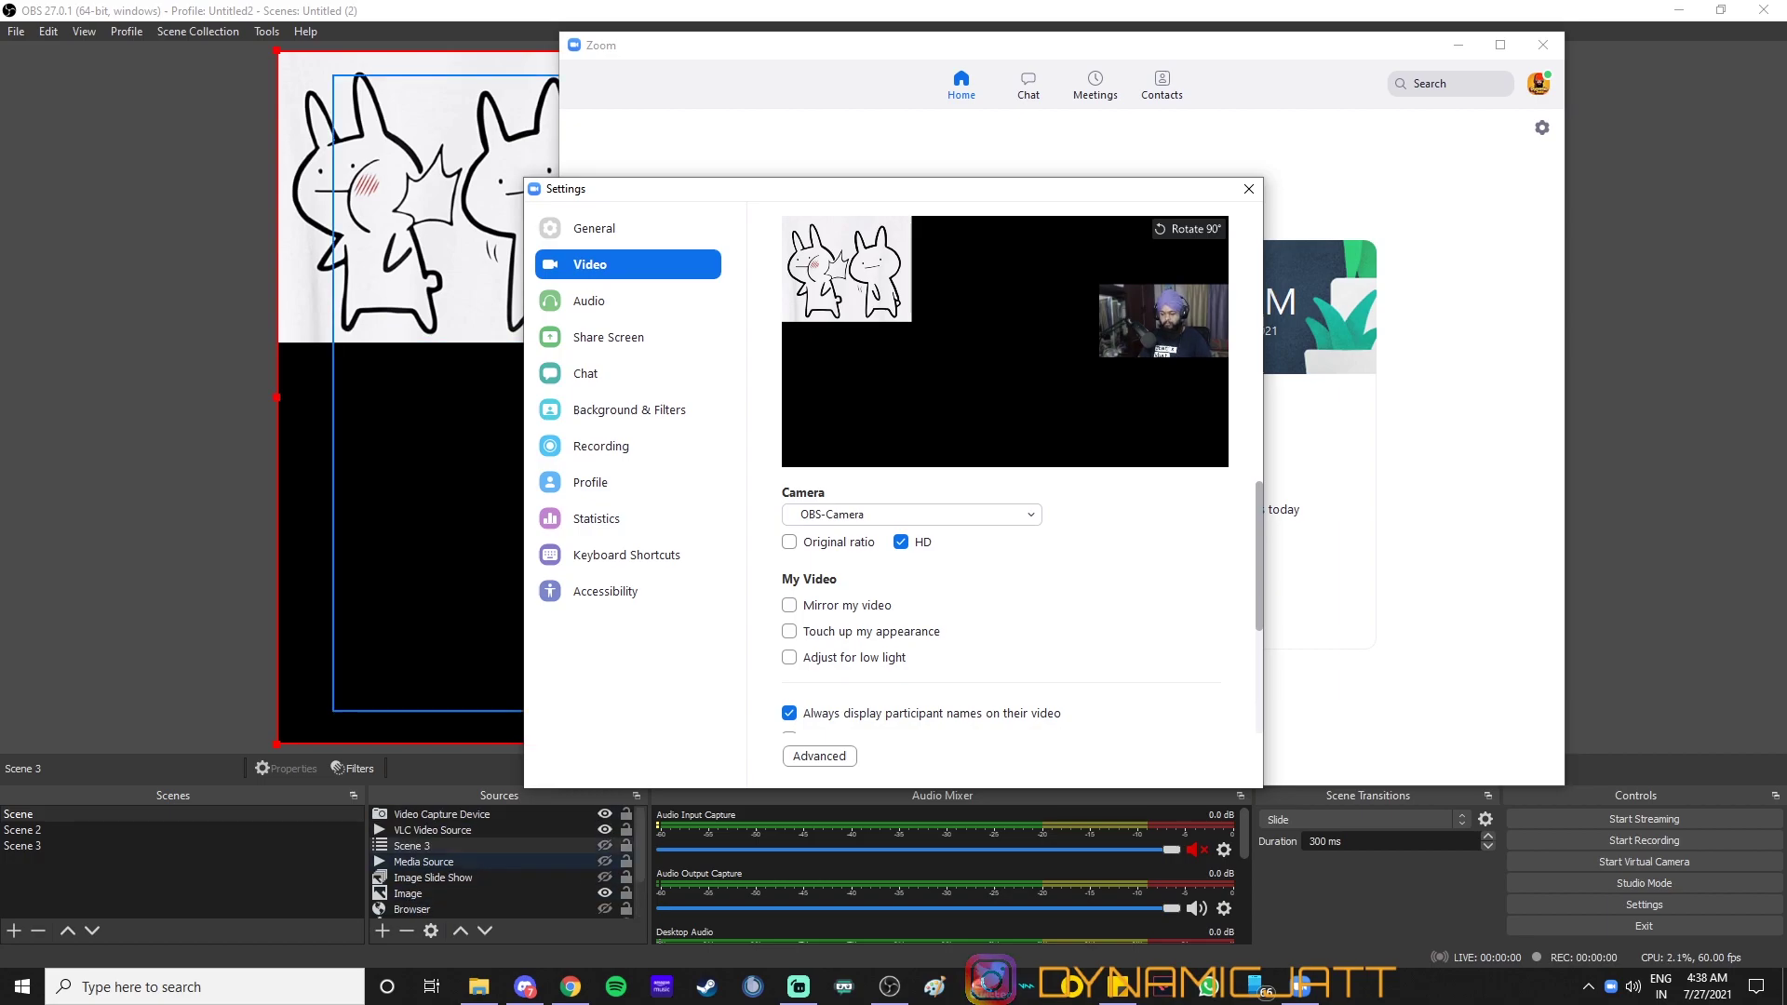
scroll(484, 870, "down", 1)
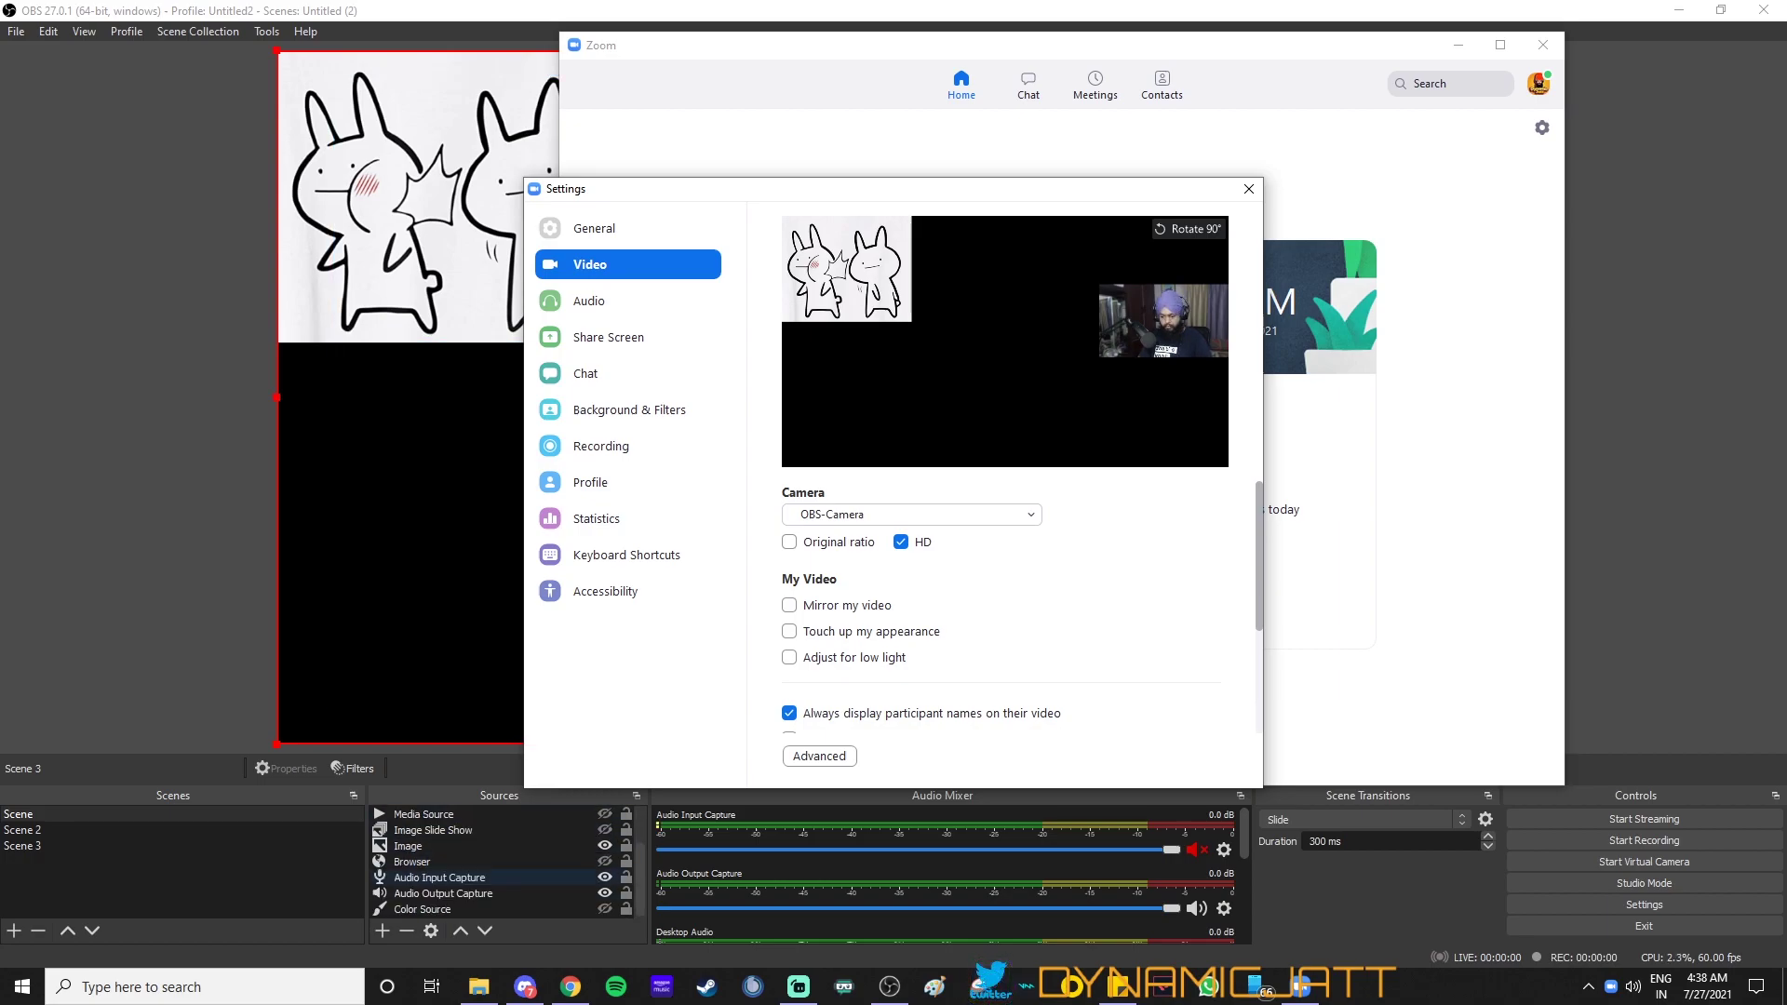
left_click(605, 862)
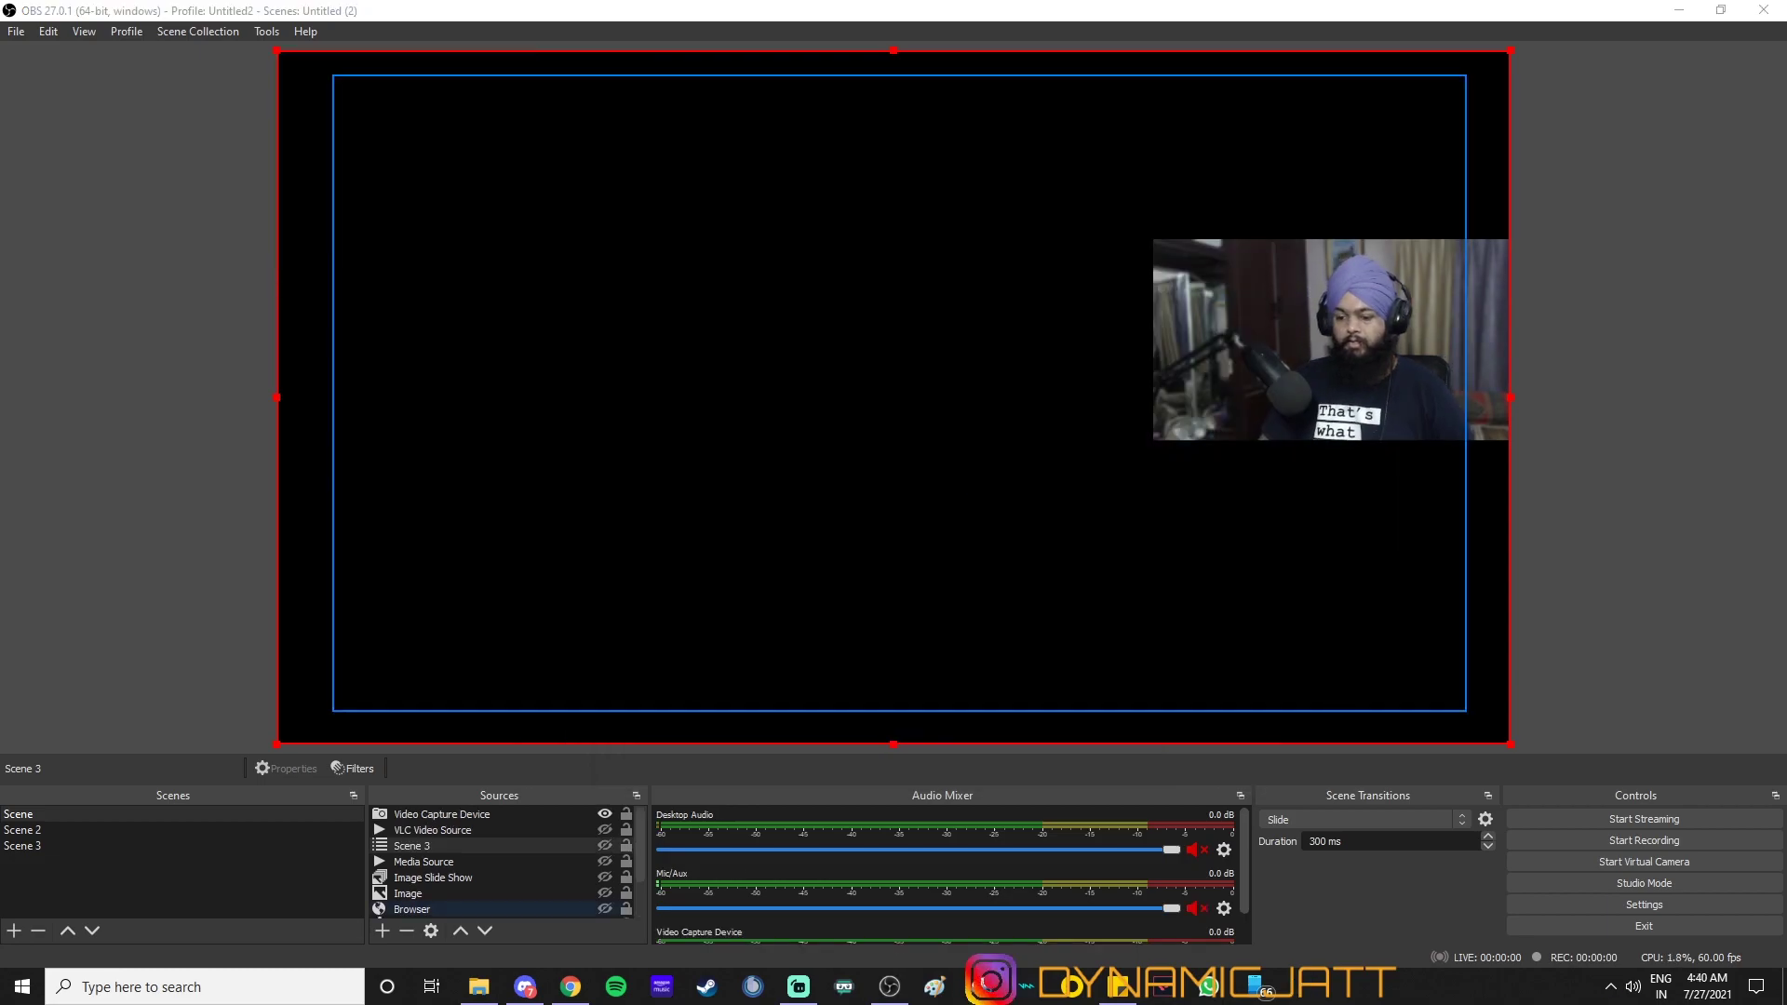
Step: Add a Window Capture source of the Chrome window showing Google's homepage
left_click(382, 930)
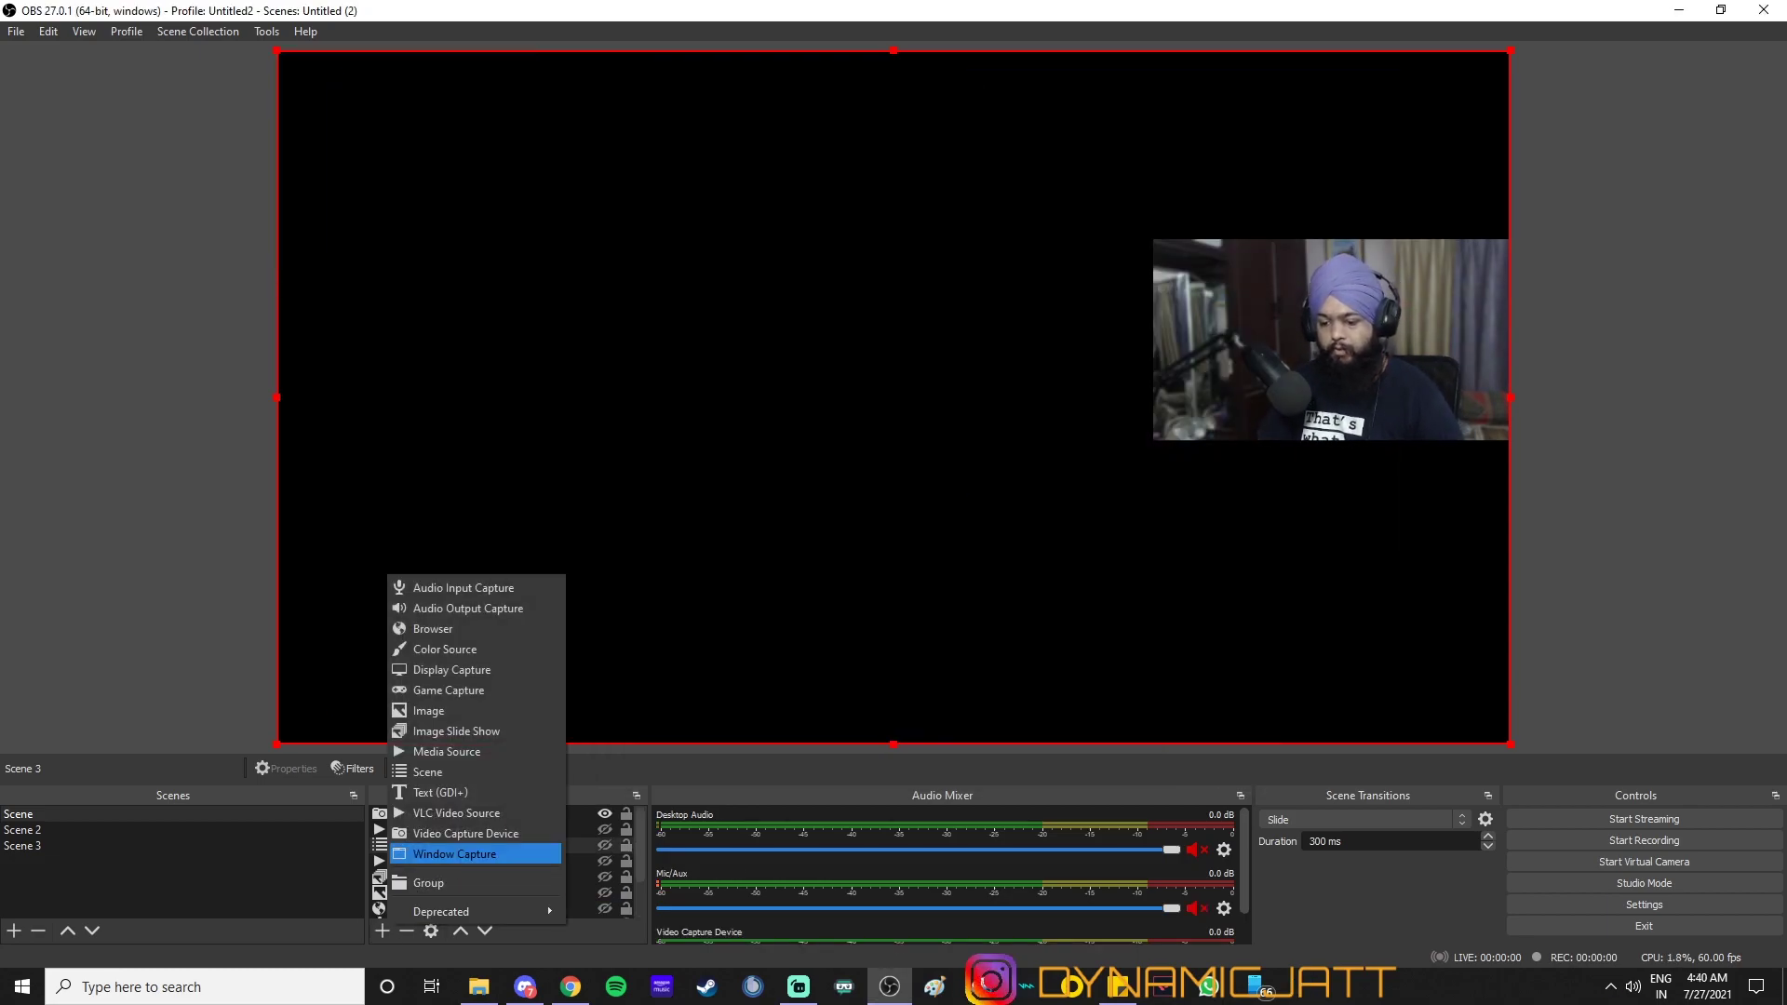
left_click(454, 854)
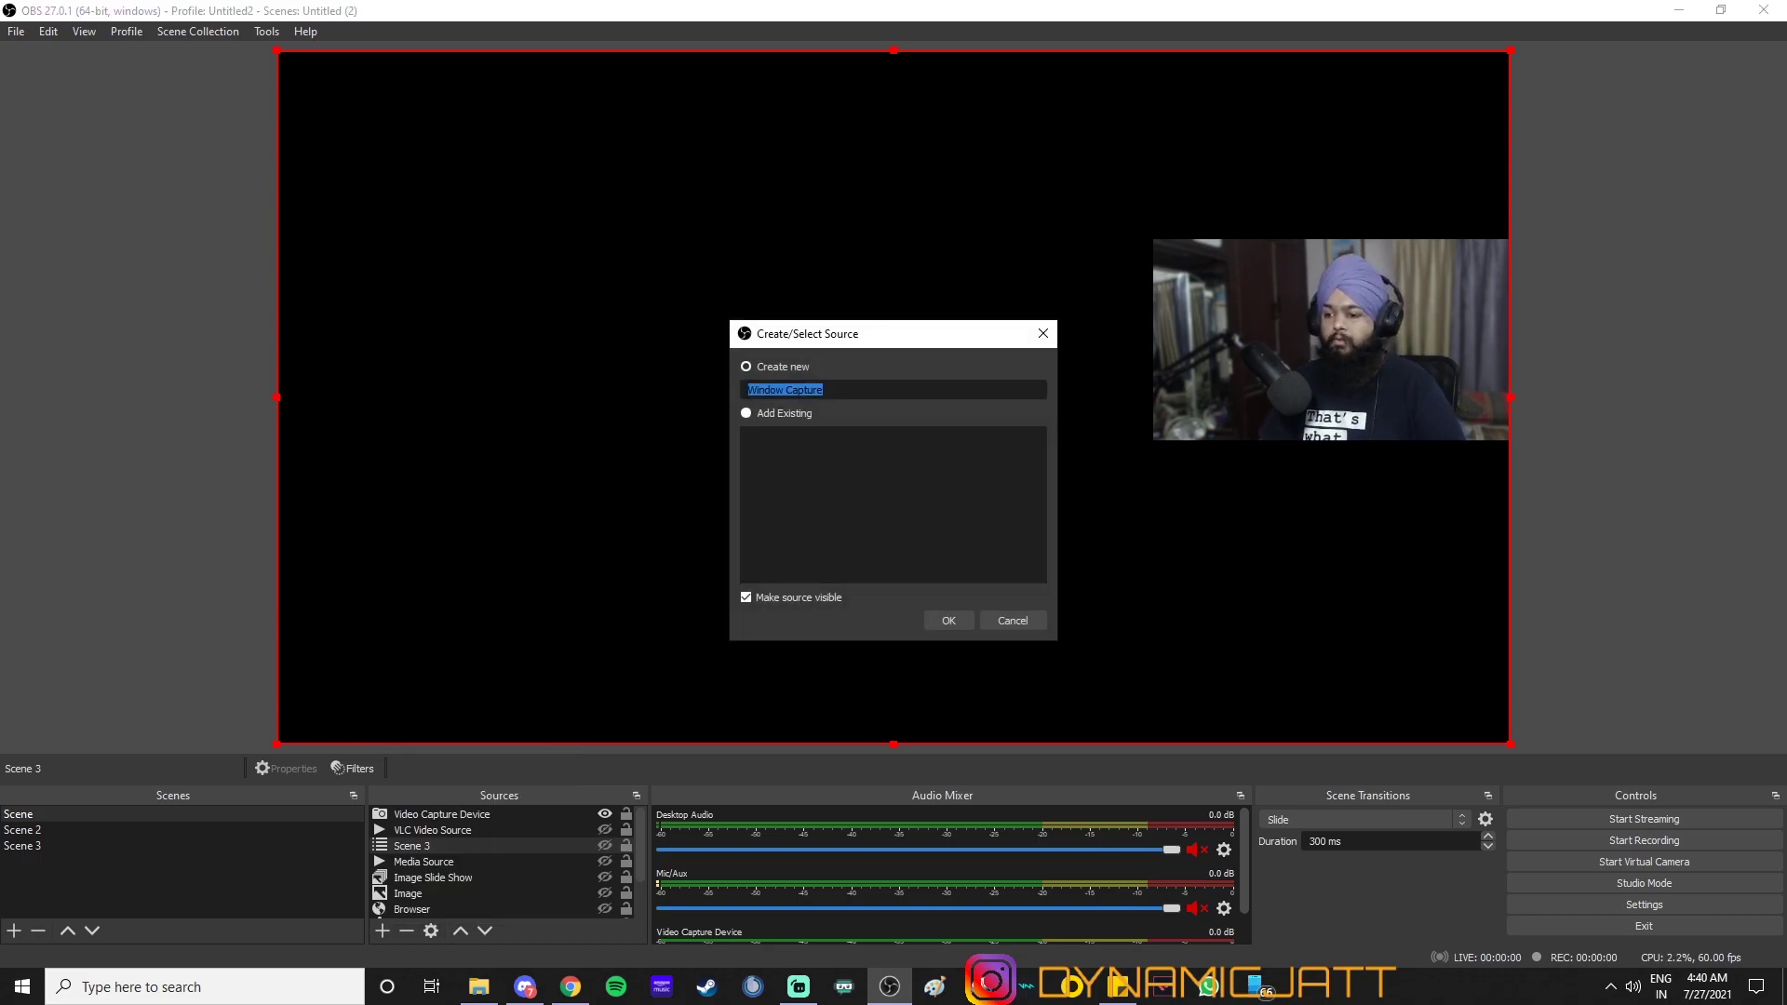
left_click(948, 620)
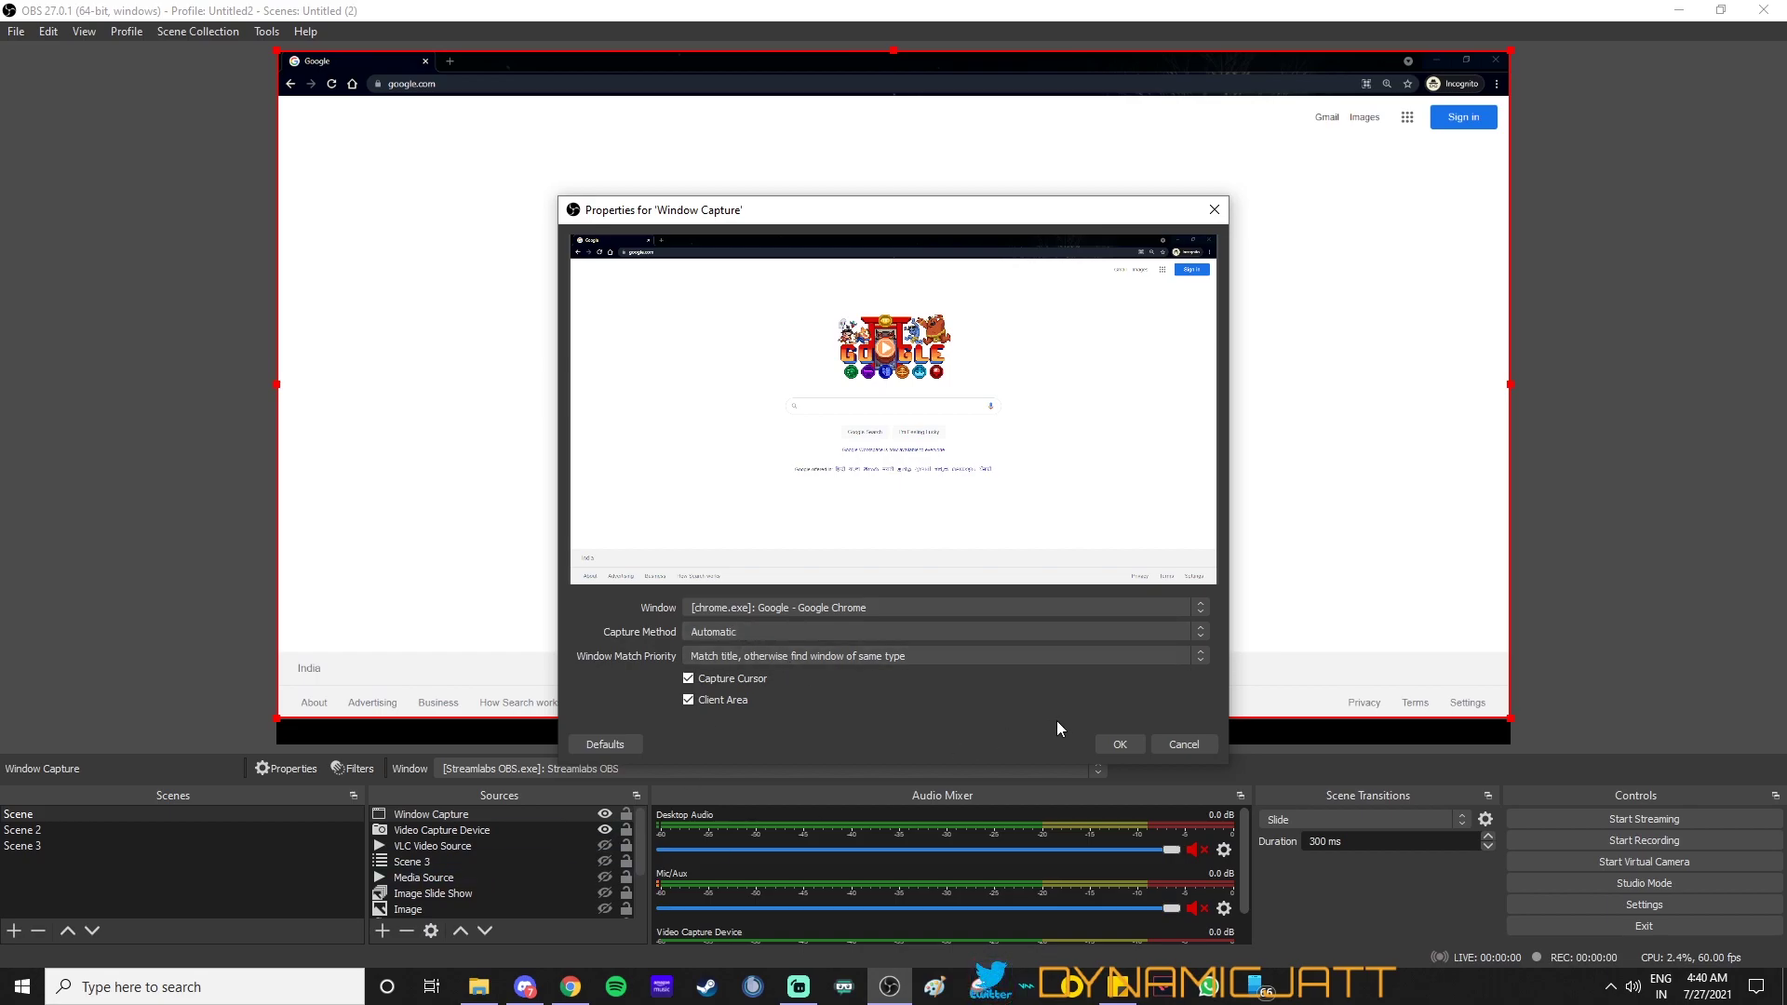
left_click(1124, 748)
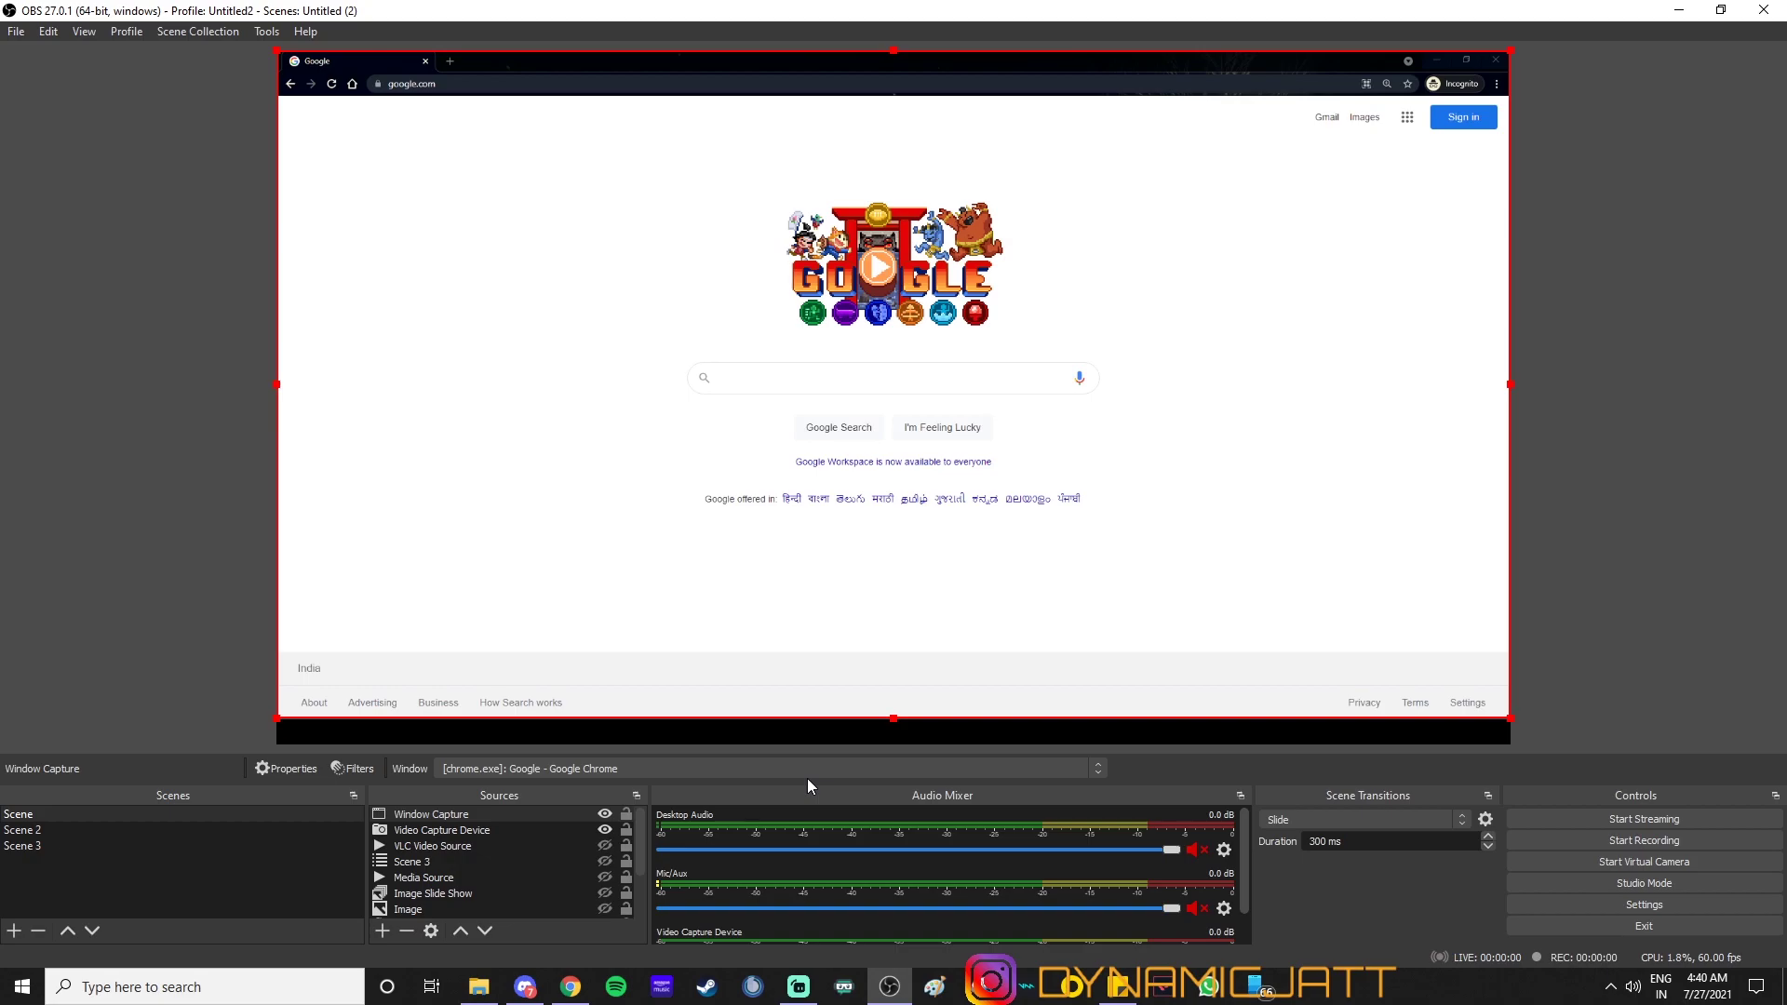
left_click(383, 931)
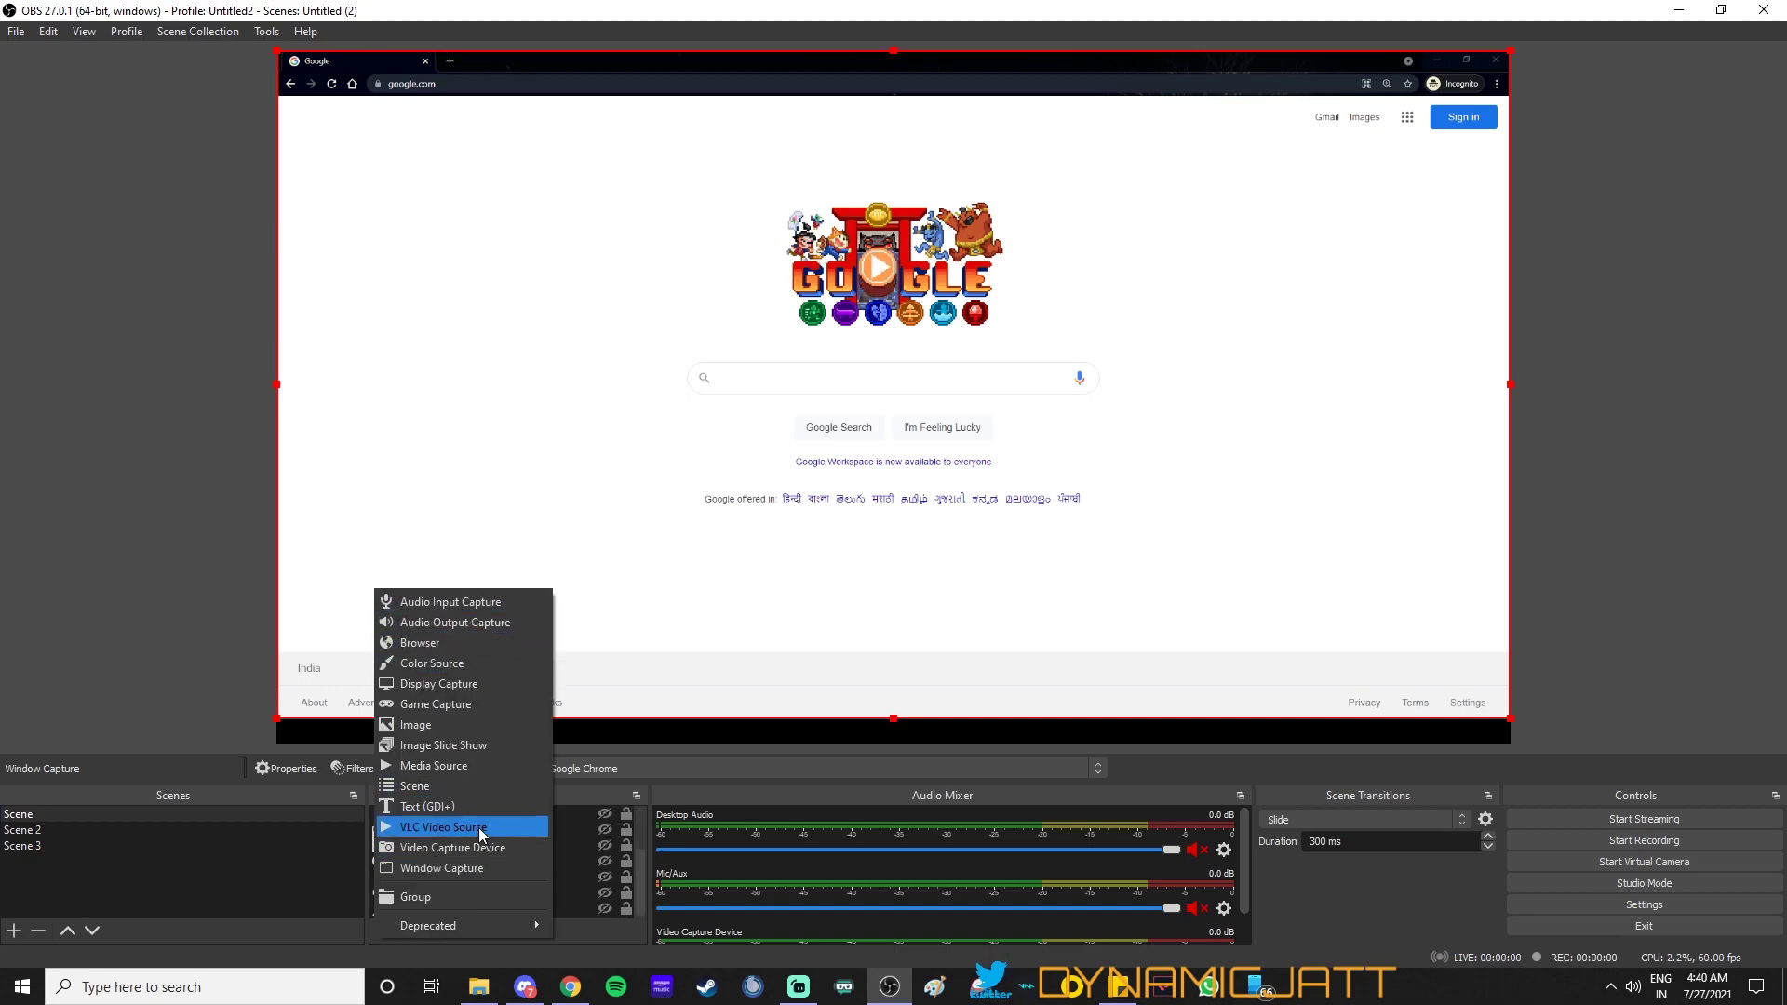
left_click(740, 752)
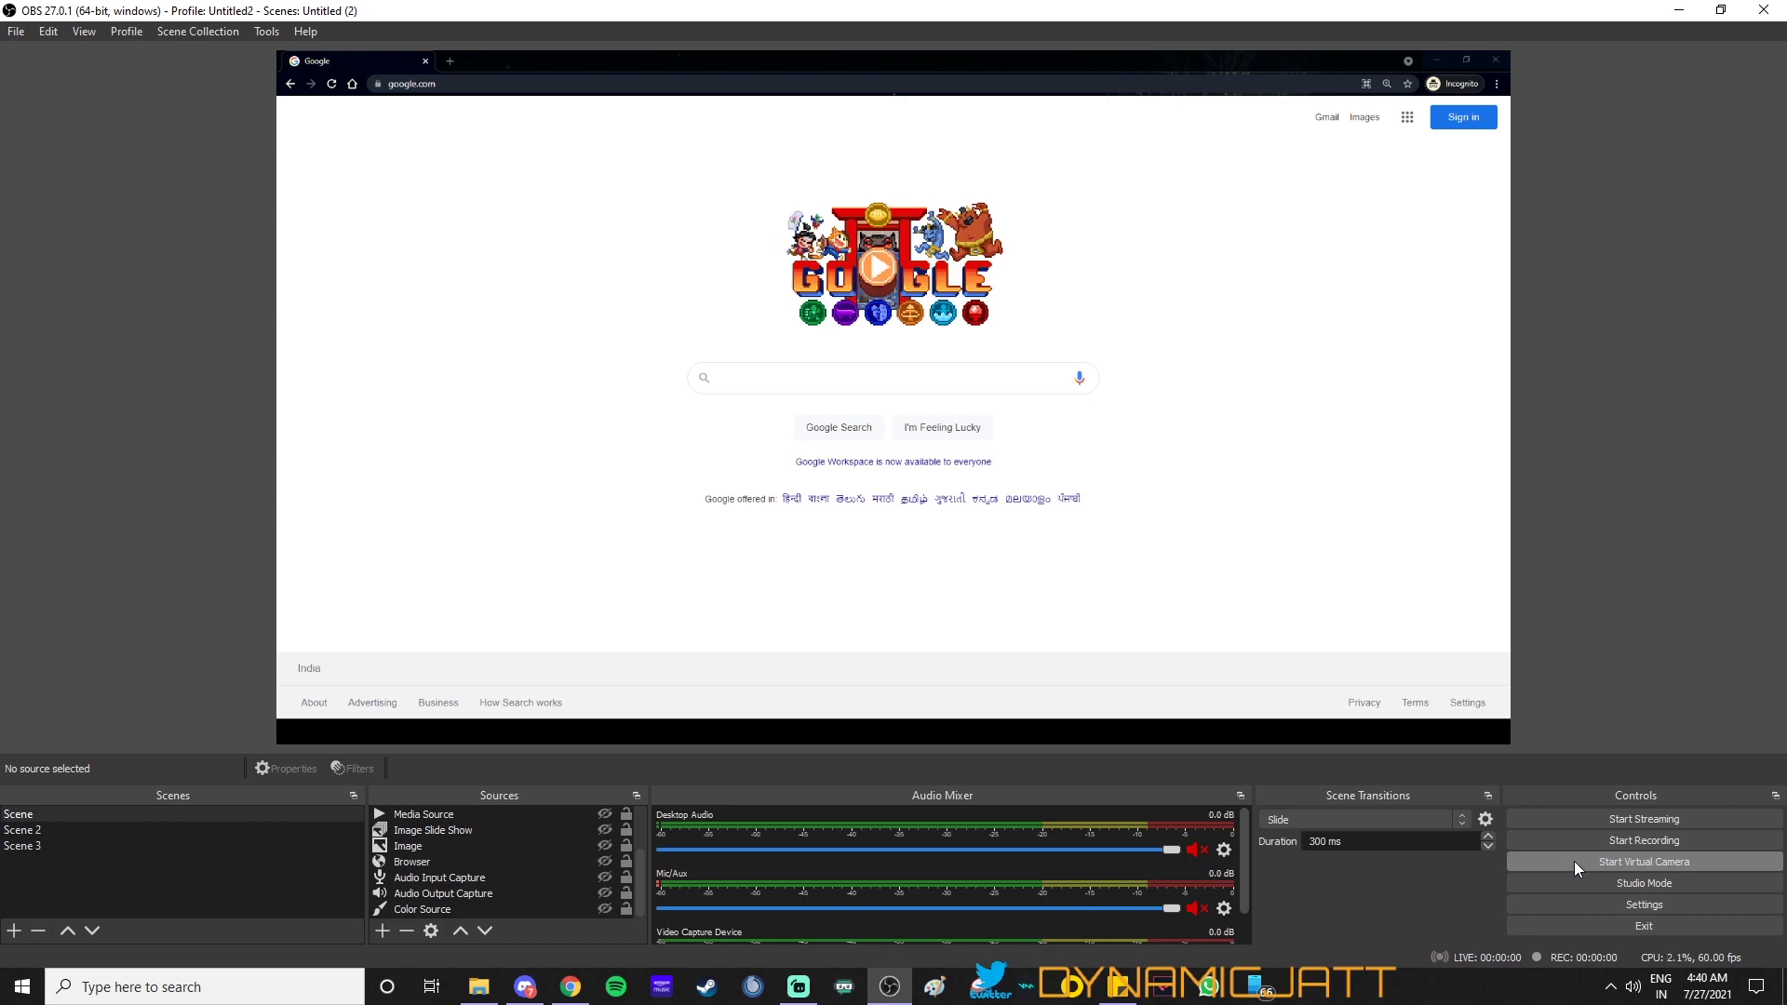
Step: Review the VirtualCam settings from the Tools menu
left_click(262, 35)
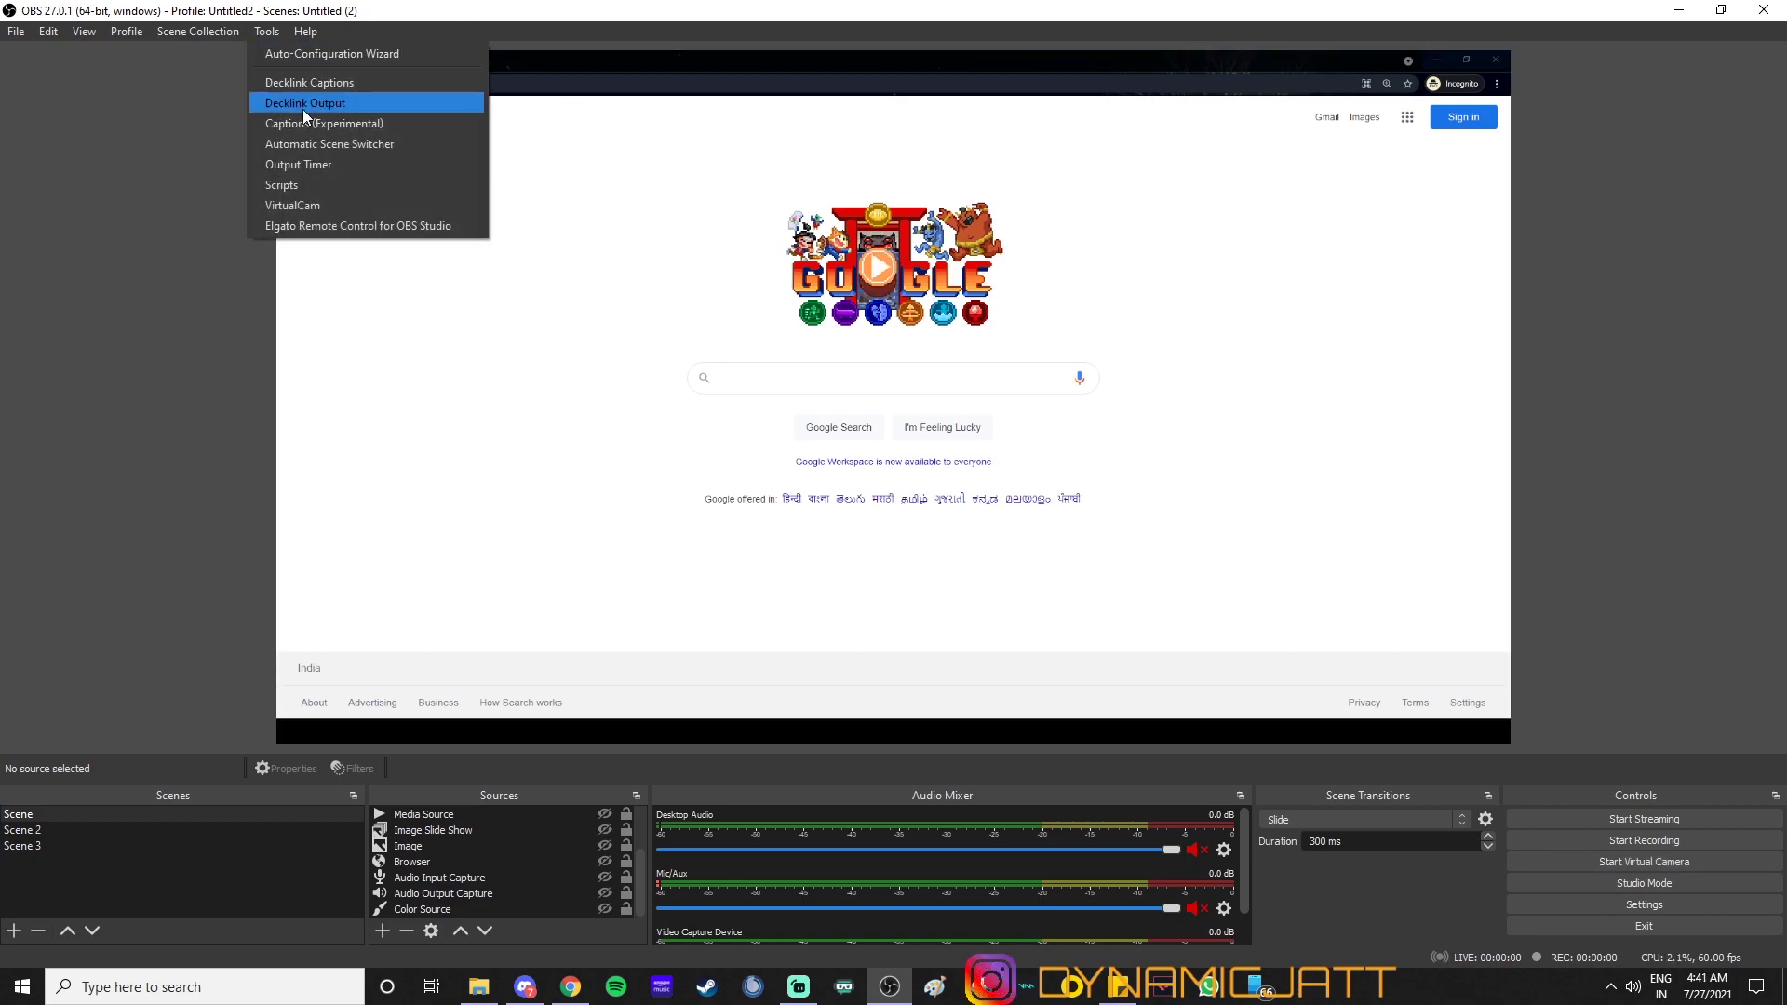
left_click(269, 206)
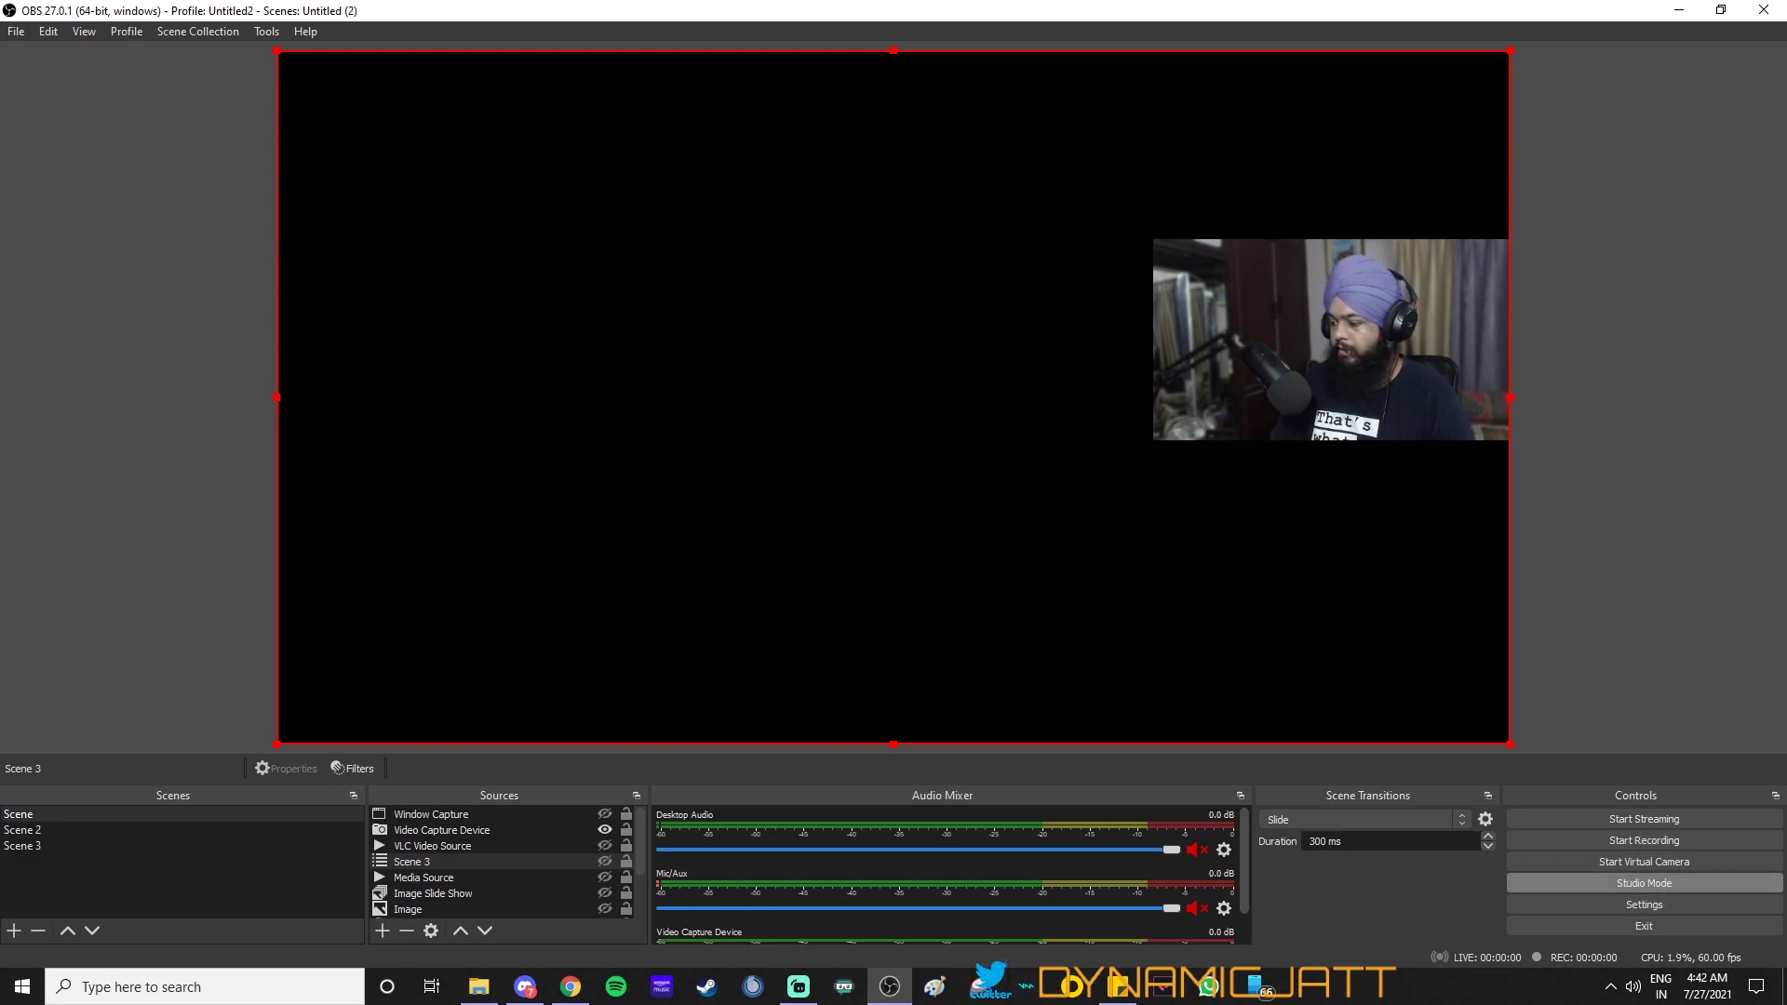
Step: In Studio Mode, preview the Chrome Window Capture instead of the webcam and transition it to Program
left_click(1643, 883)
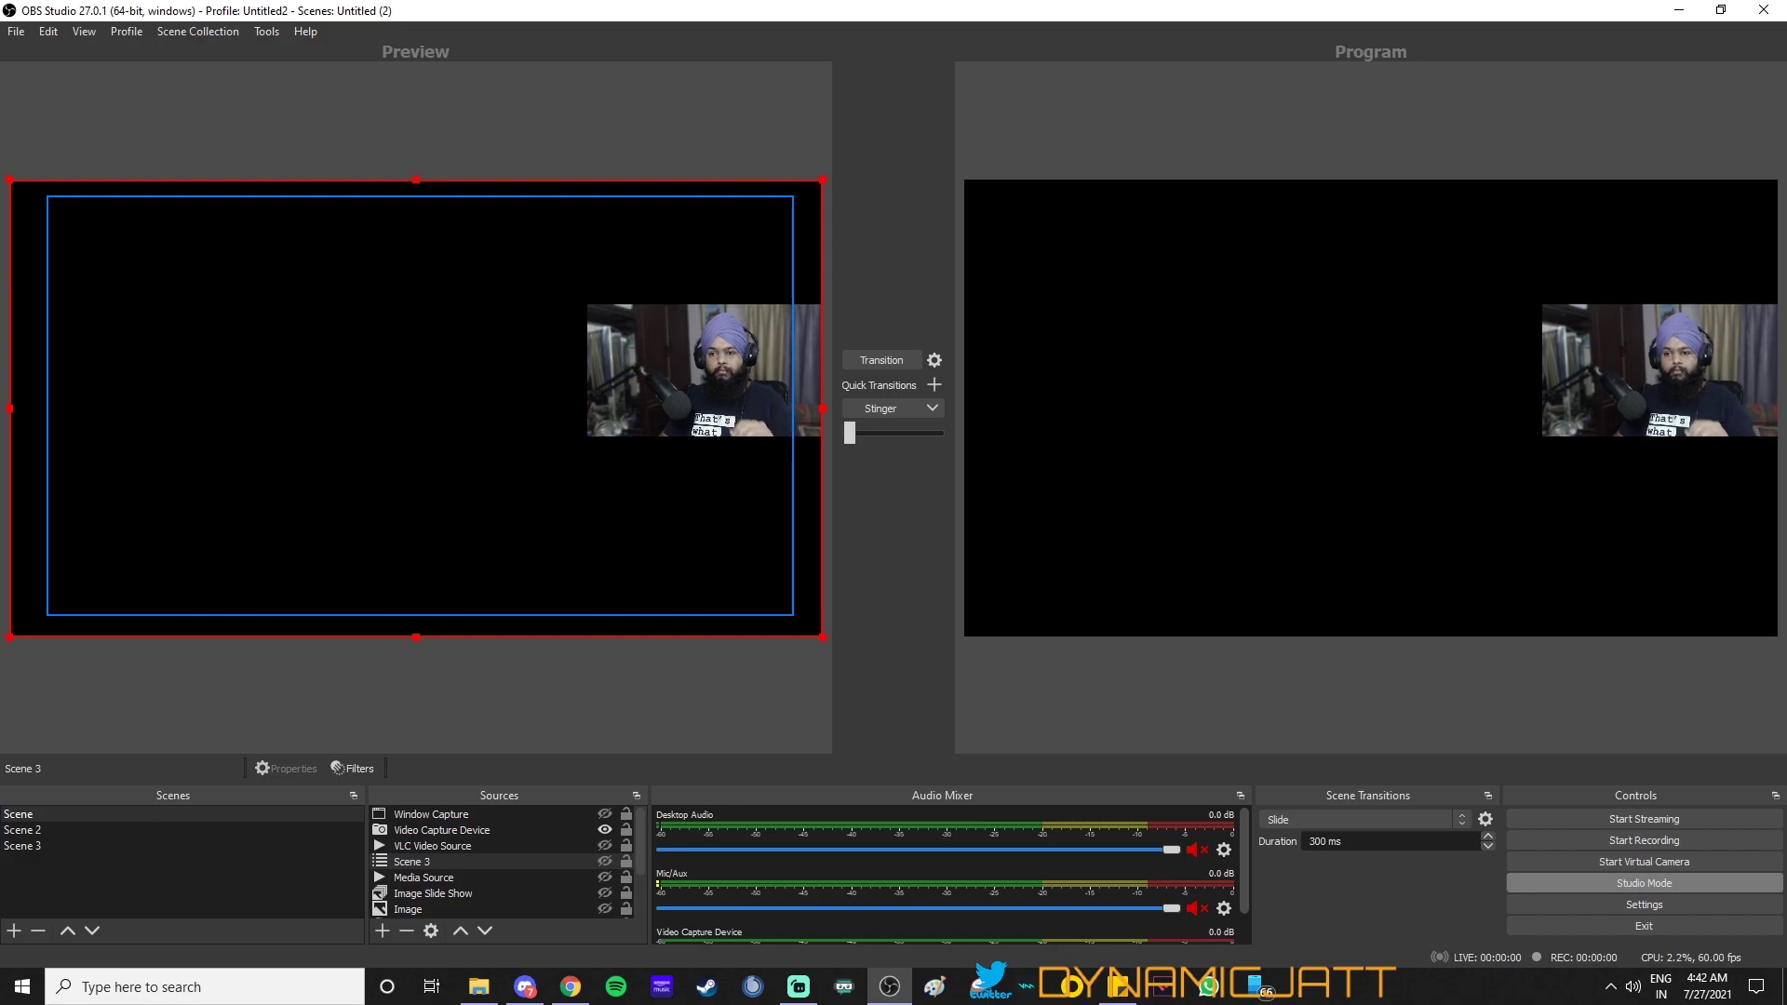
left_click(442, 829)
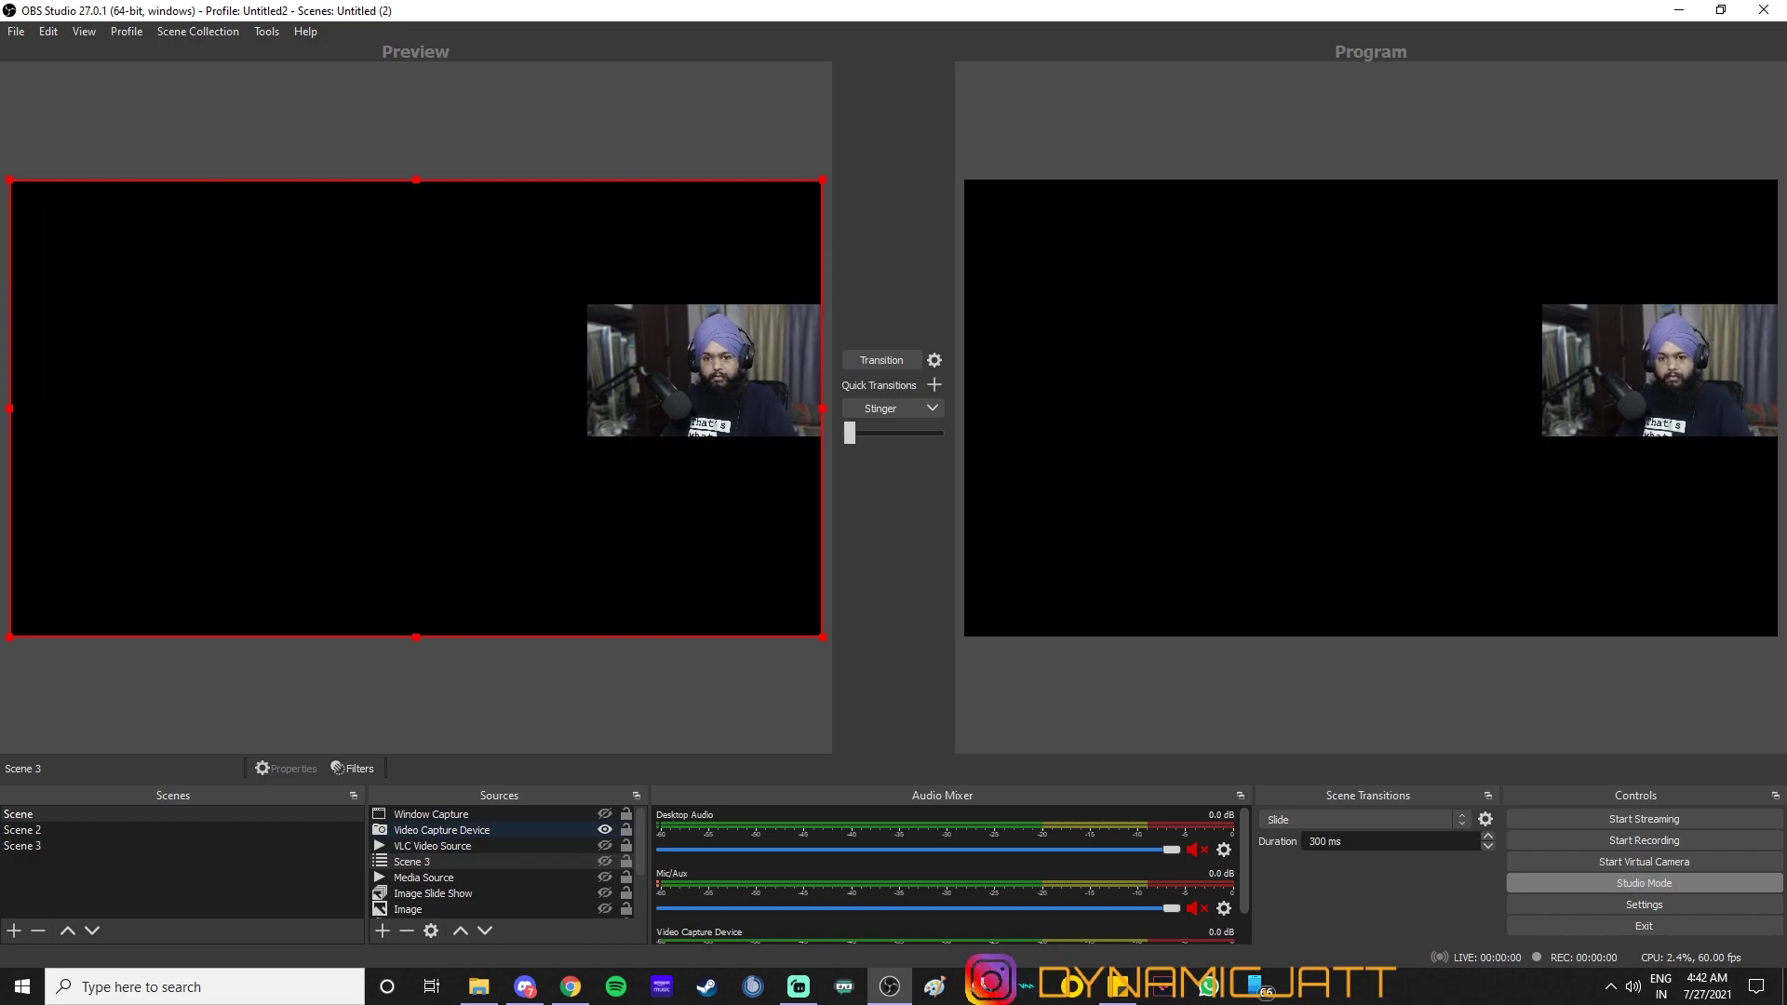
left_click(605, 829)
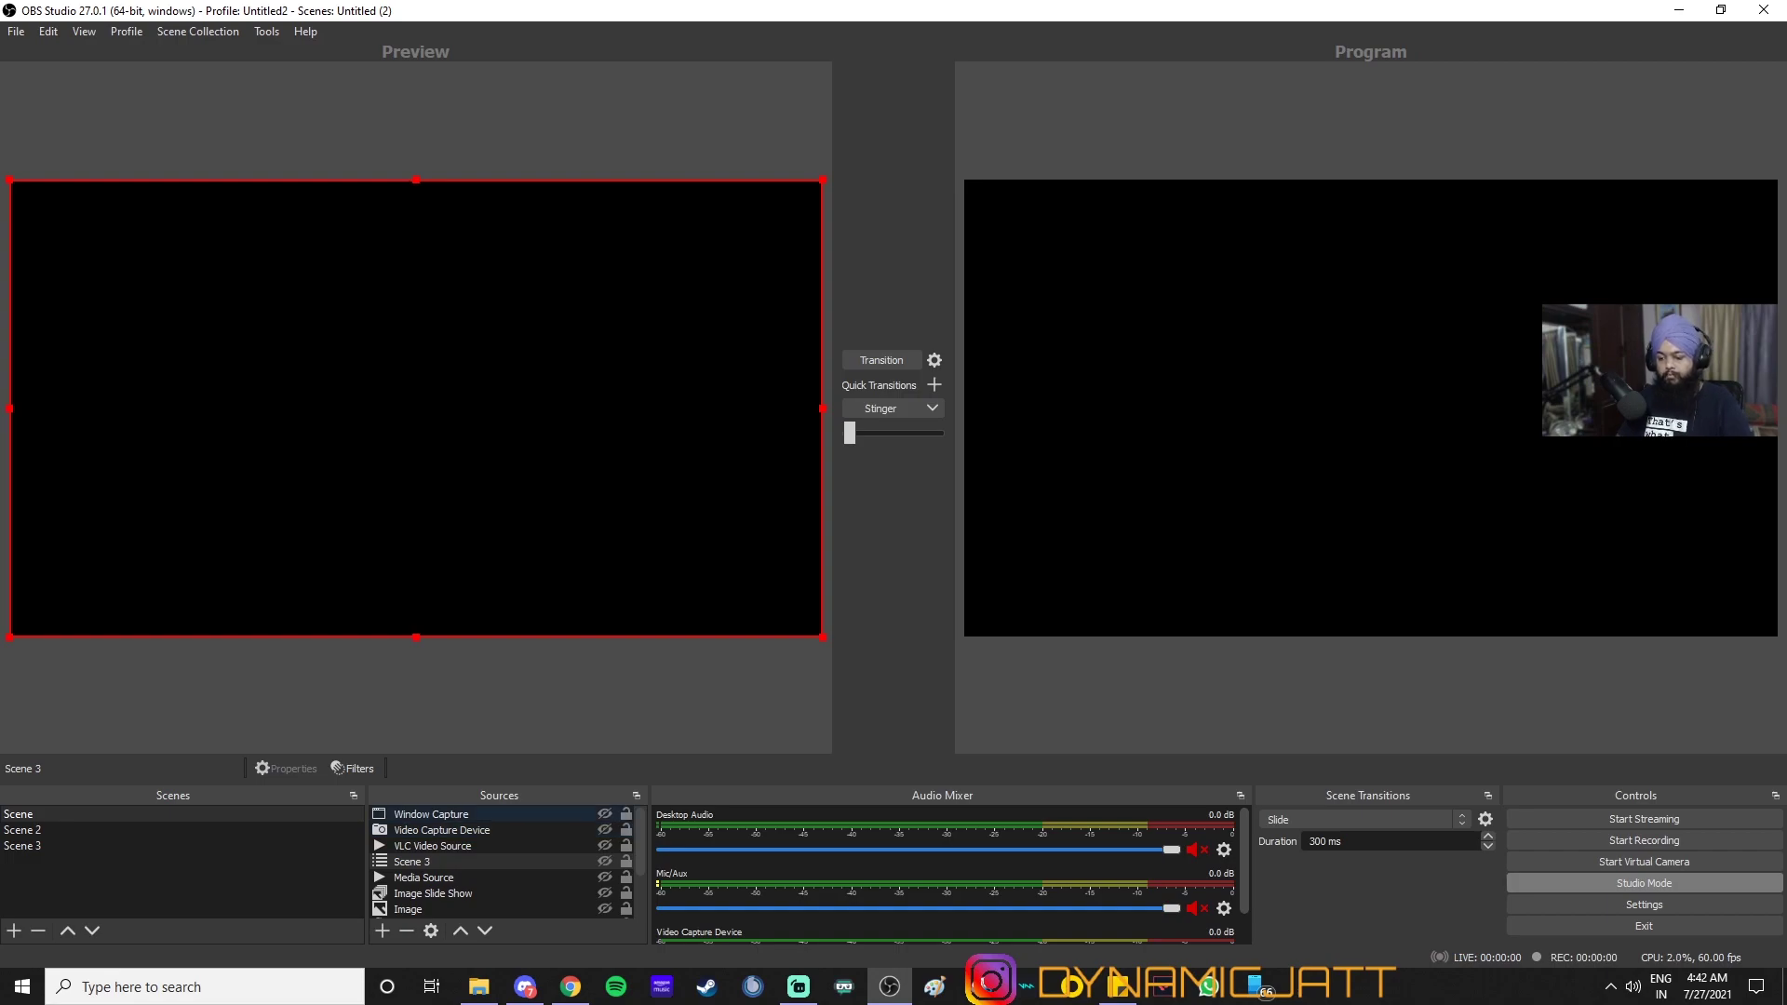
left_click(605, 814)
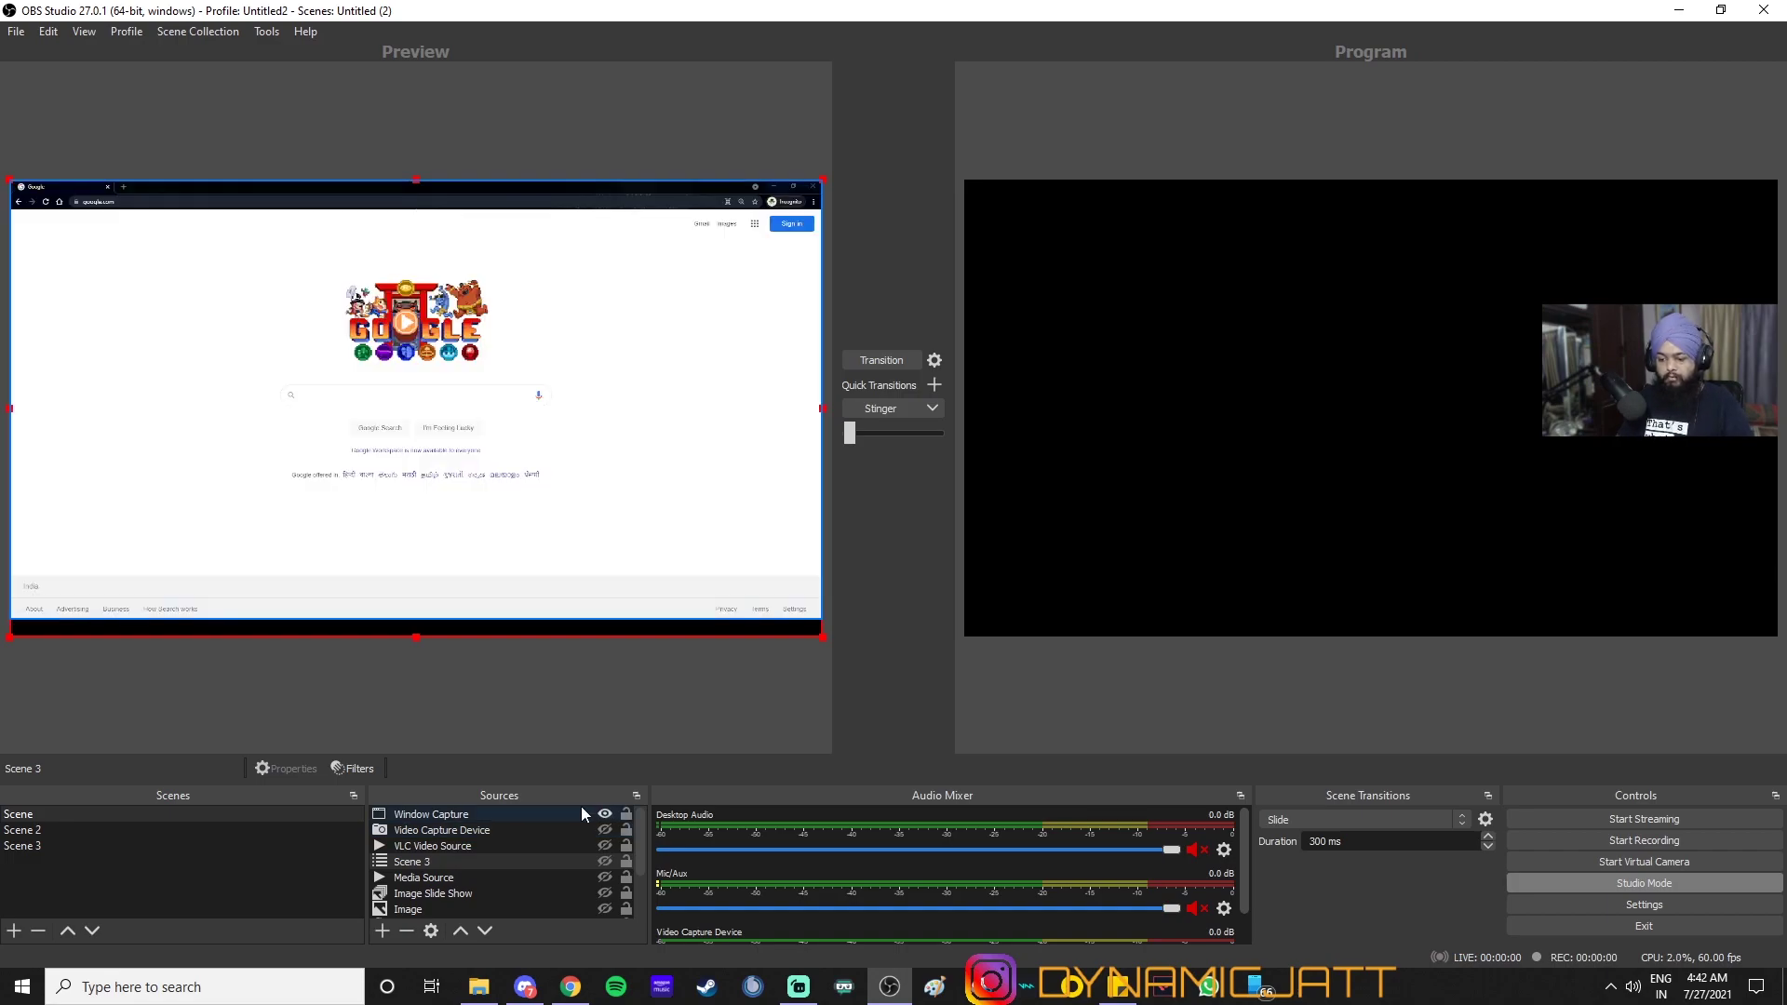
left_click(439, 845)
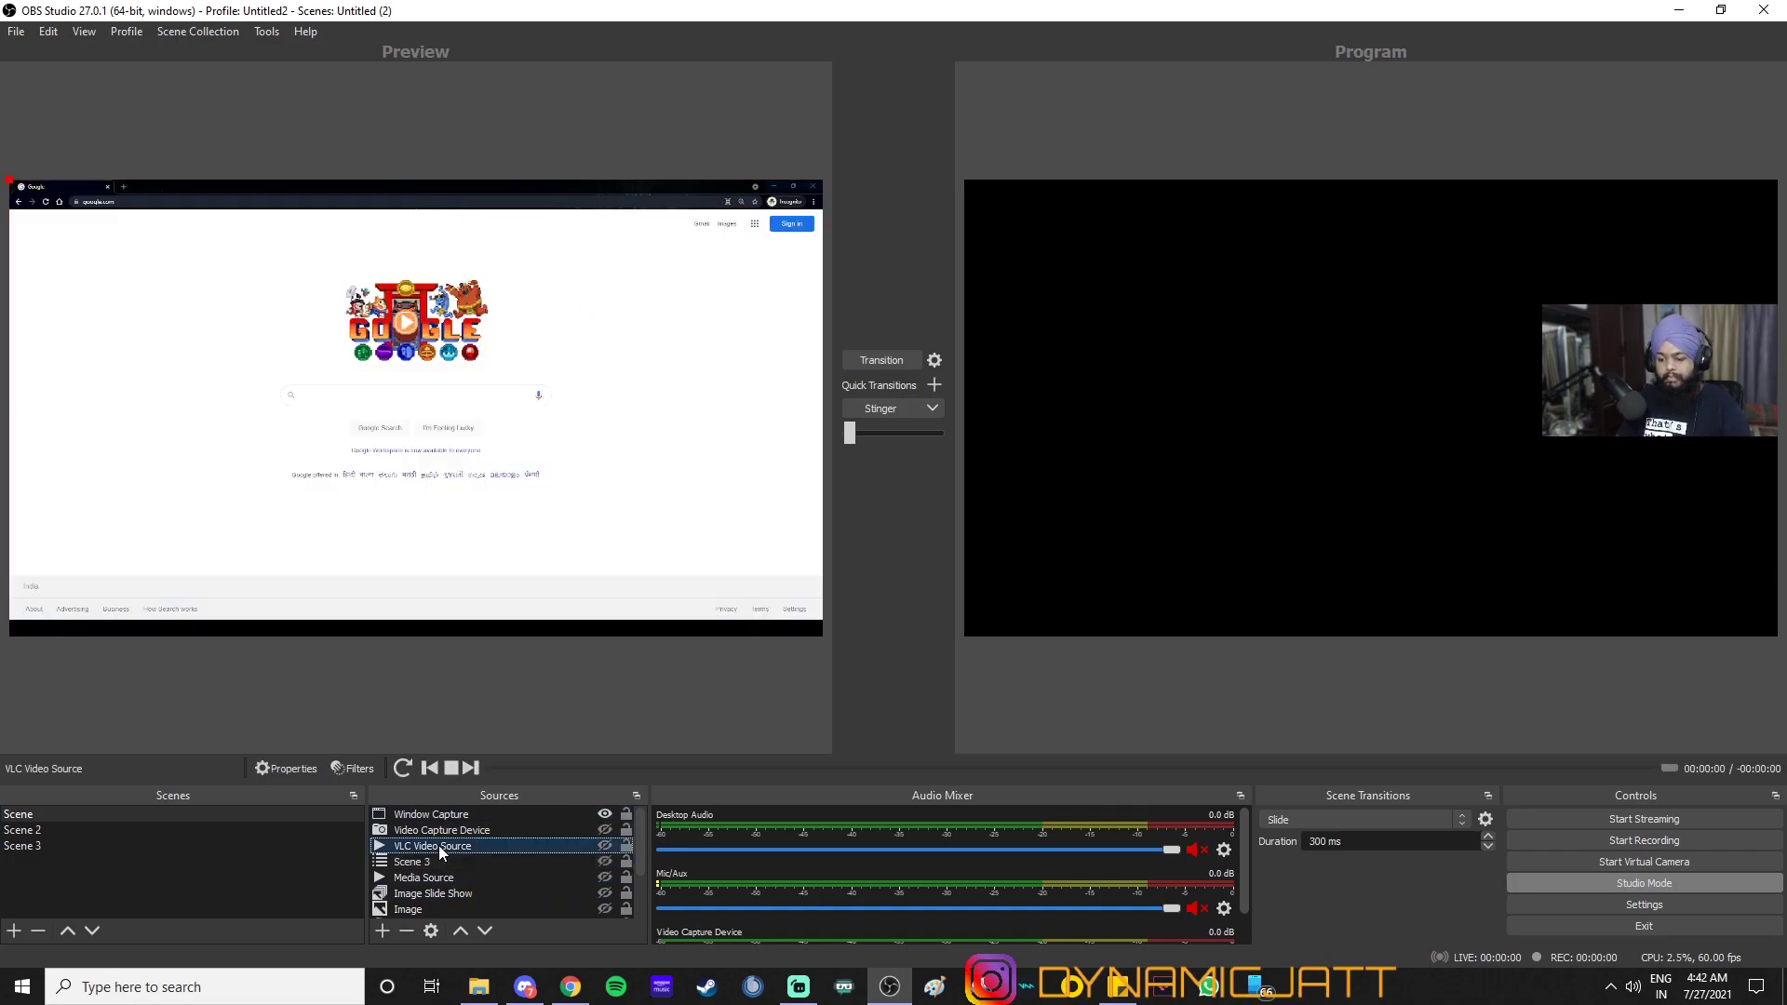
left_click(605, 845)
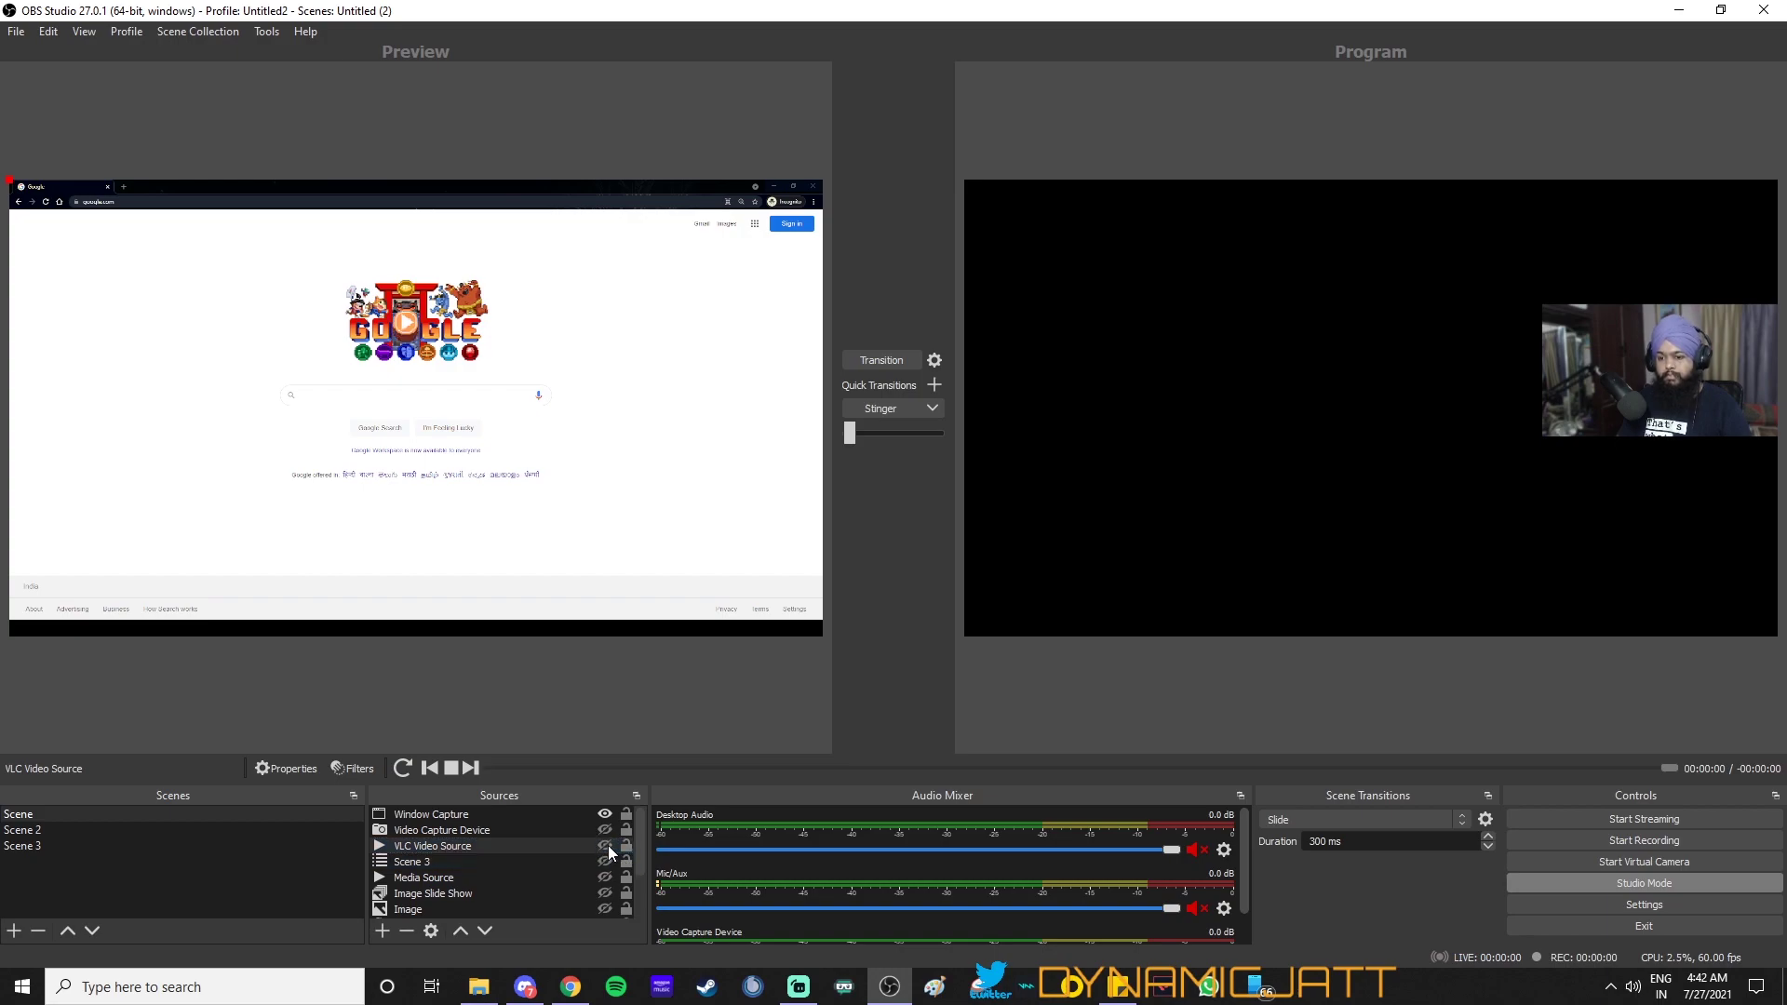
scroll(457, 880, "down", 2)
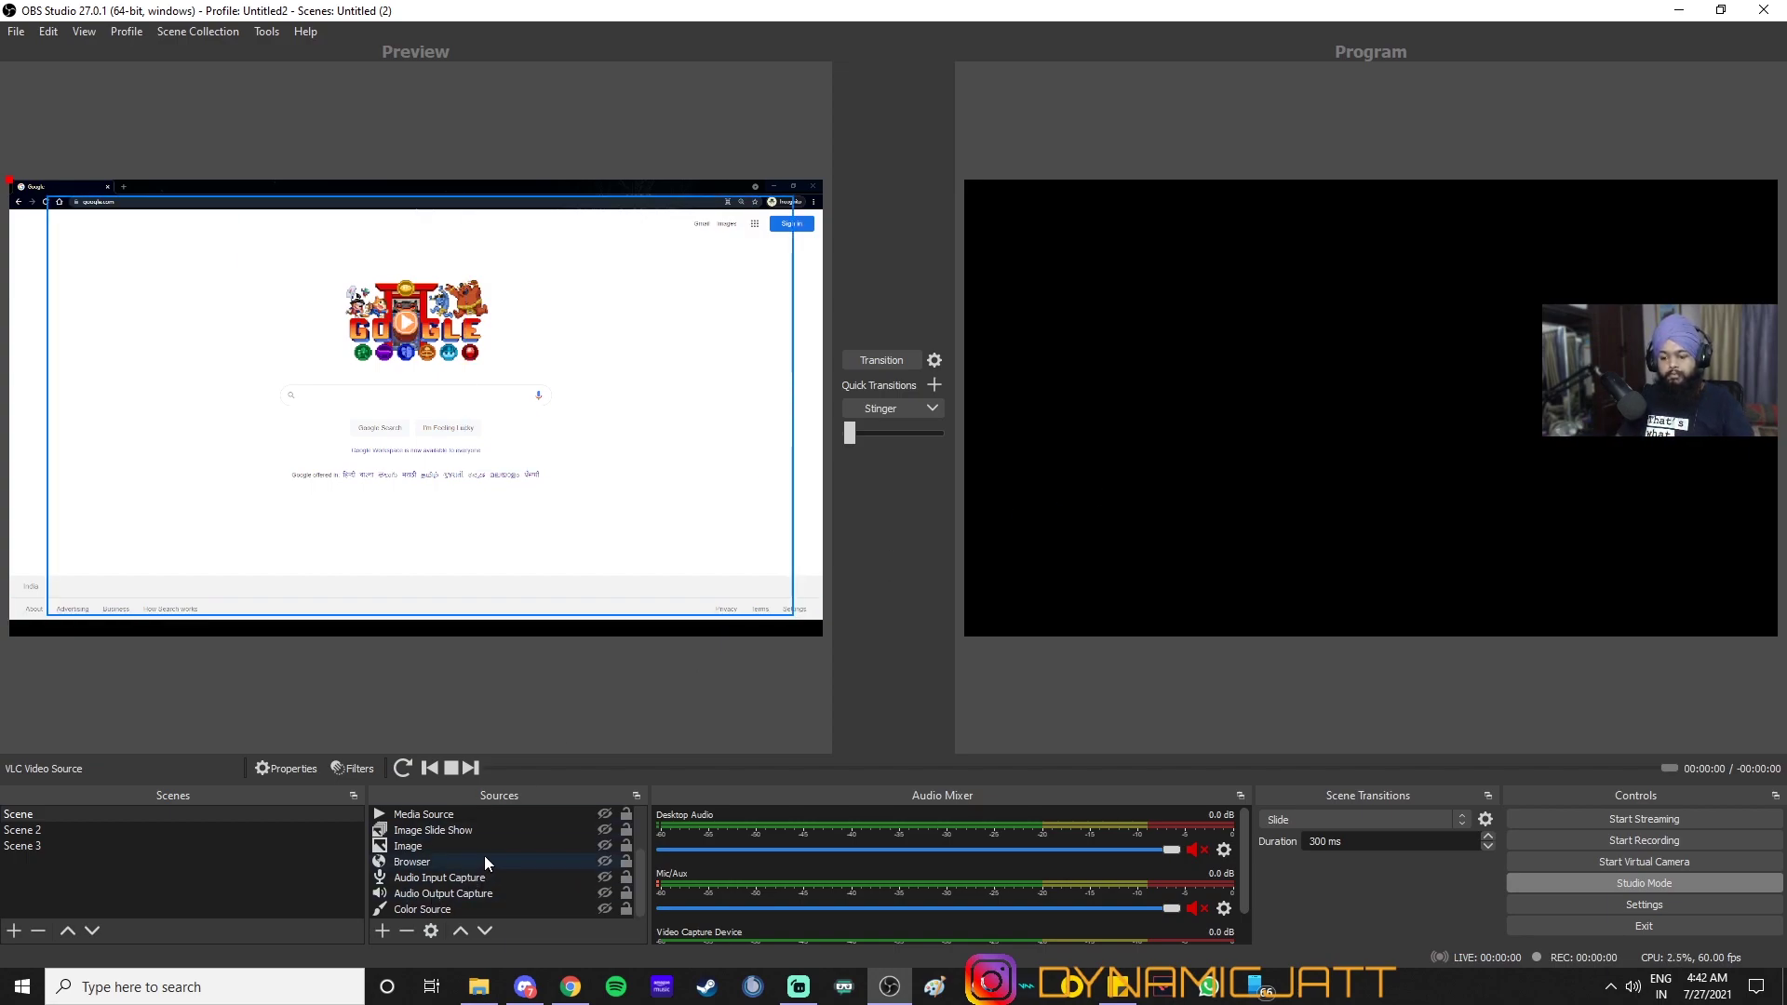
left_click(882, 361)
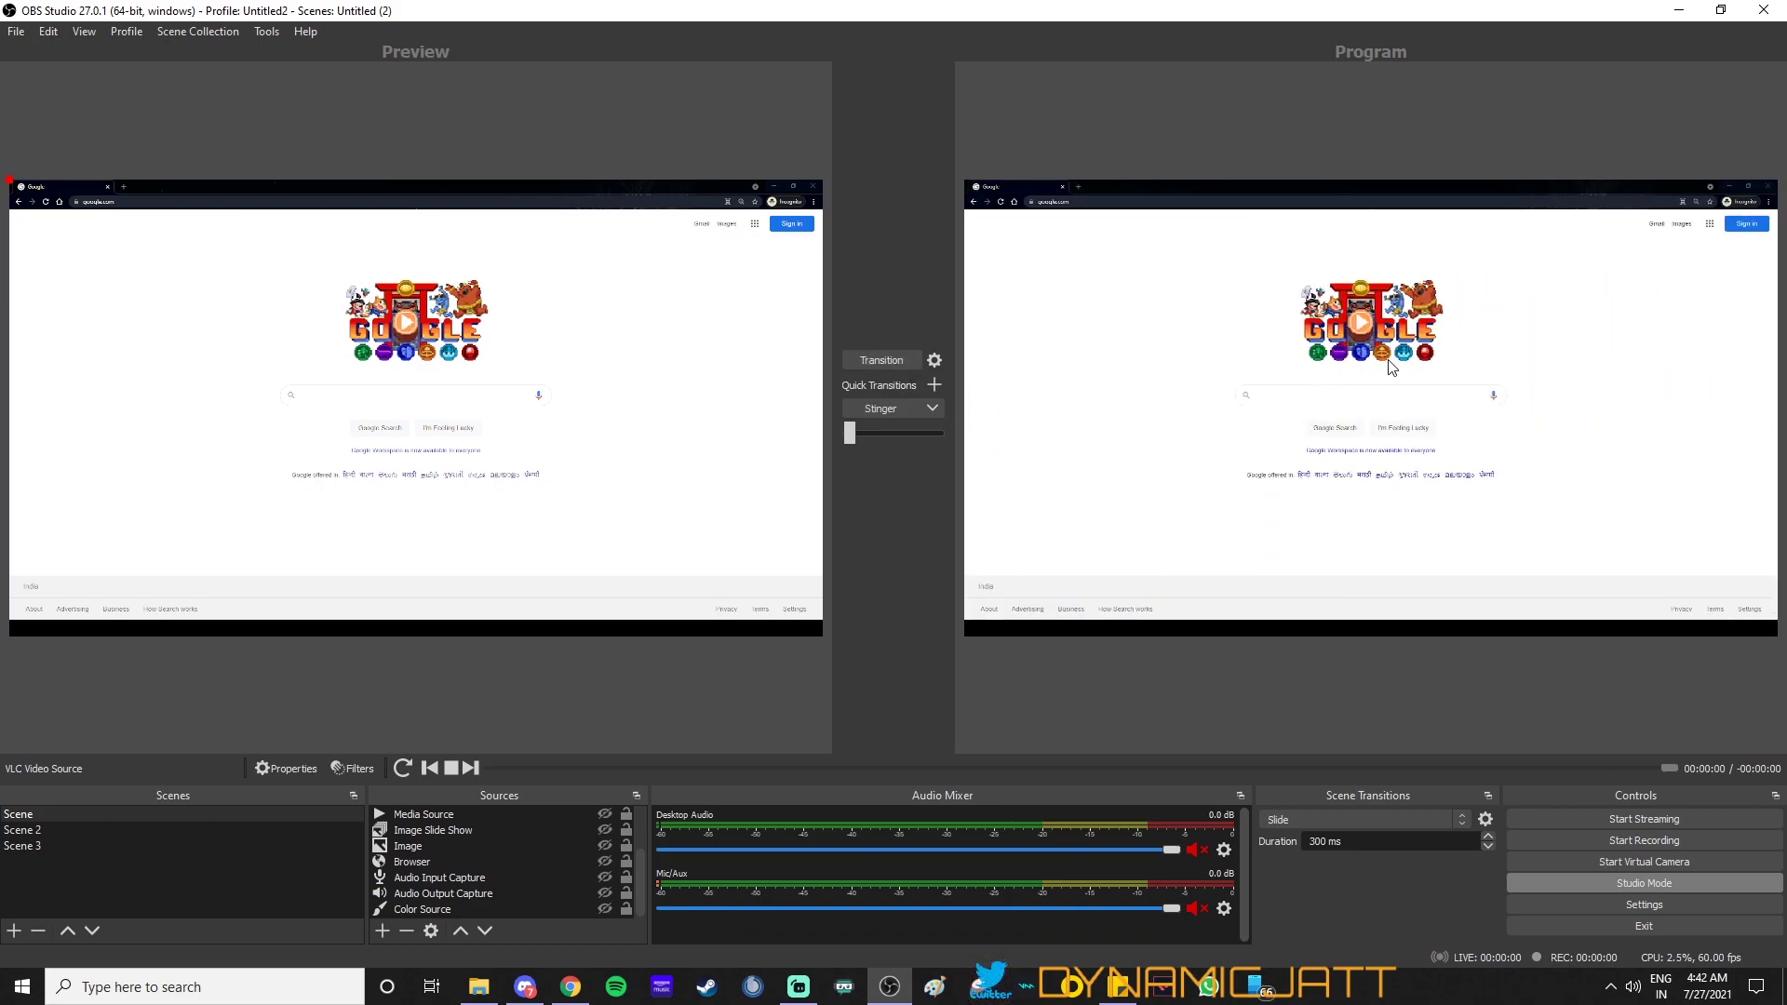
Step: Hide the Chrome Window Capture and briefly show the Scene 3, Media Source and Image sources
left_click(359, 399)
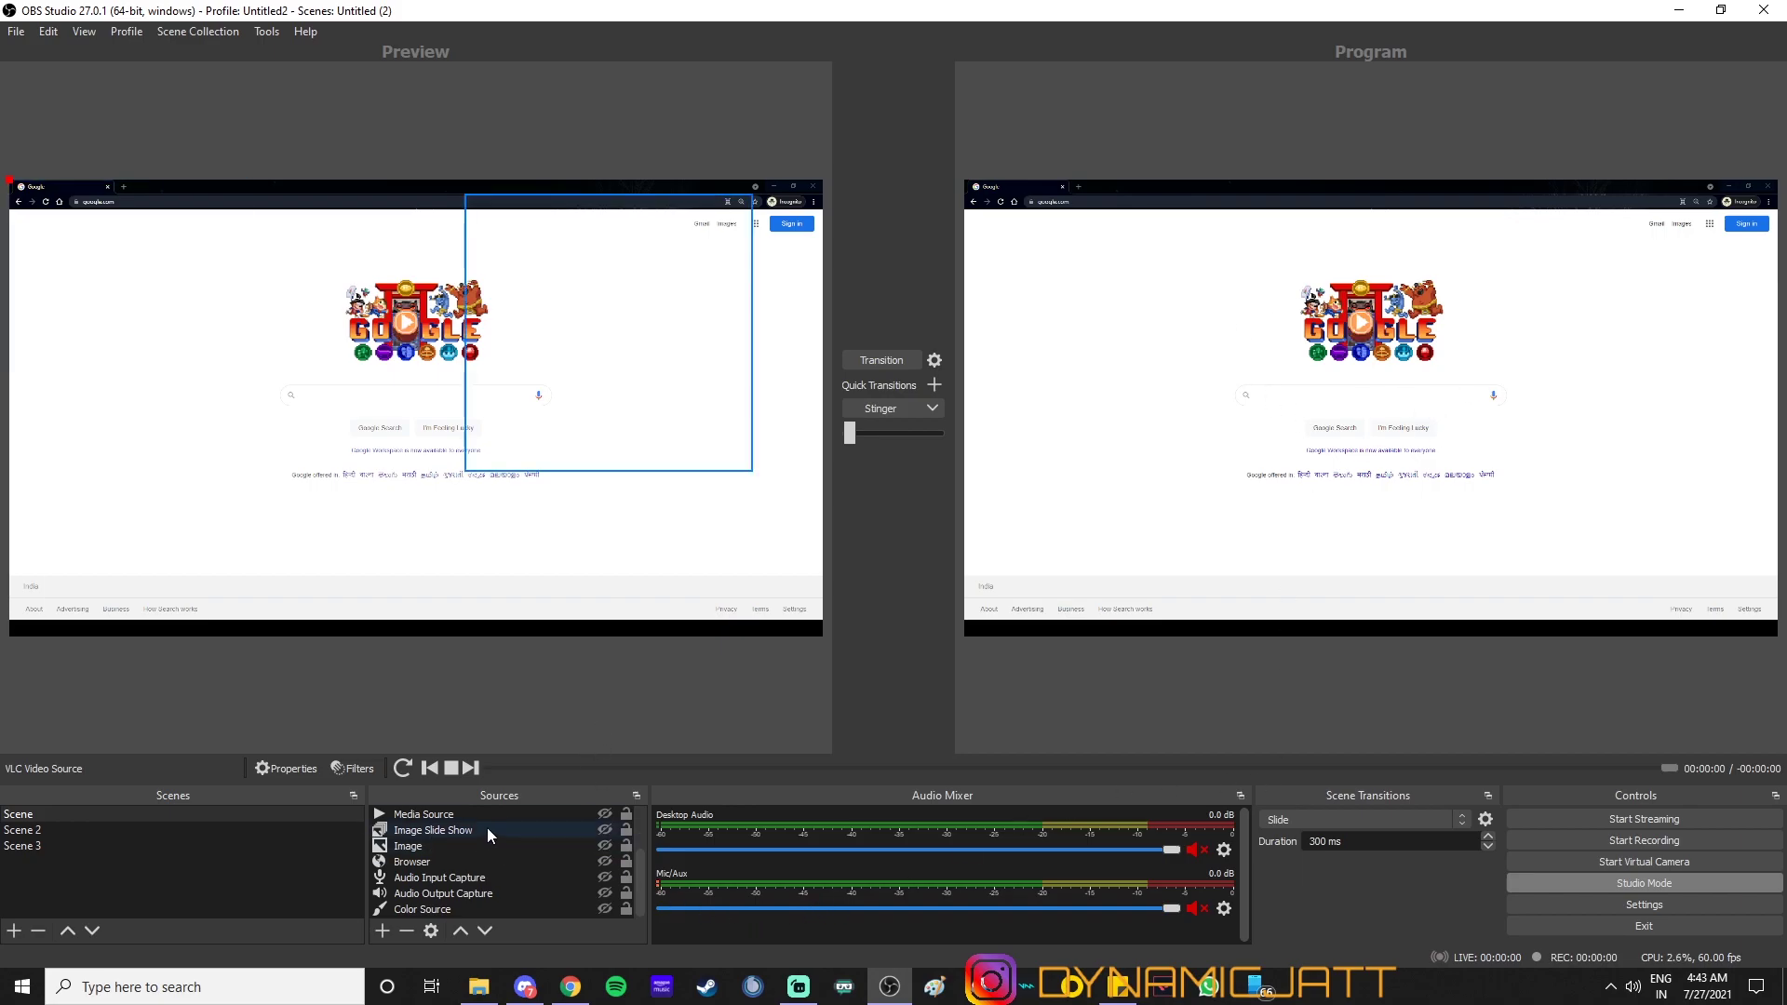
scroll(548, 820, "up", 2)
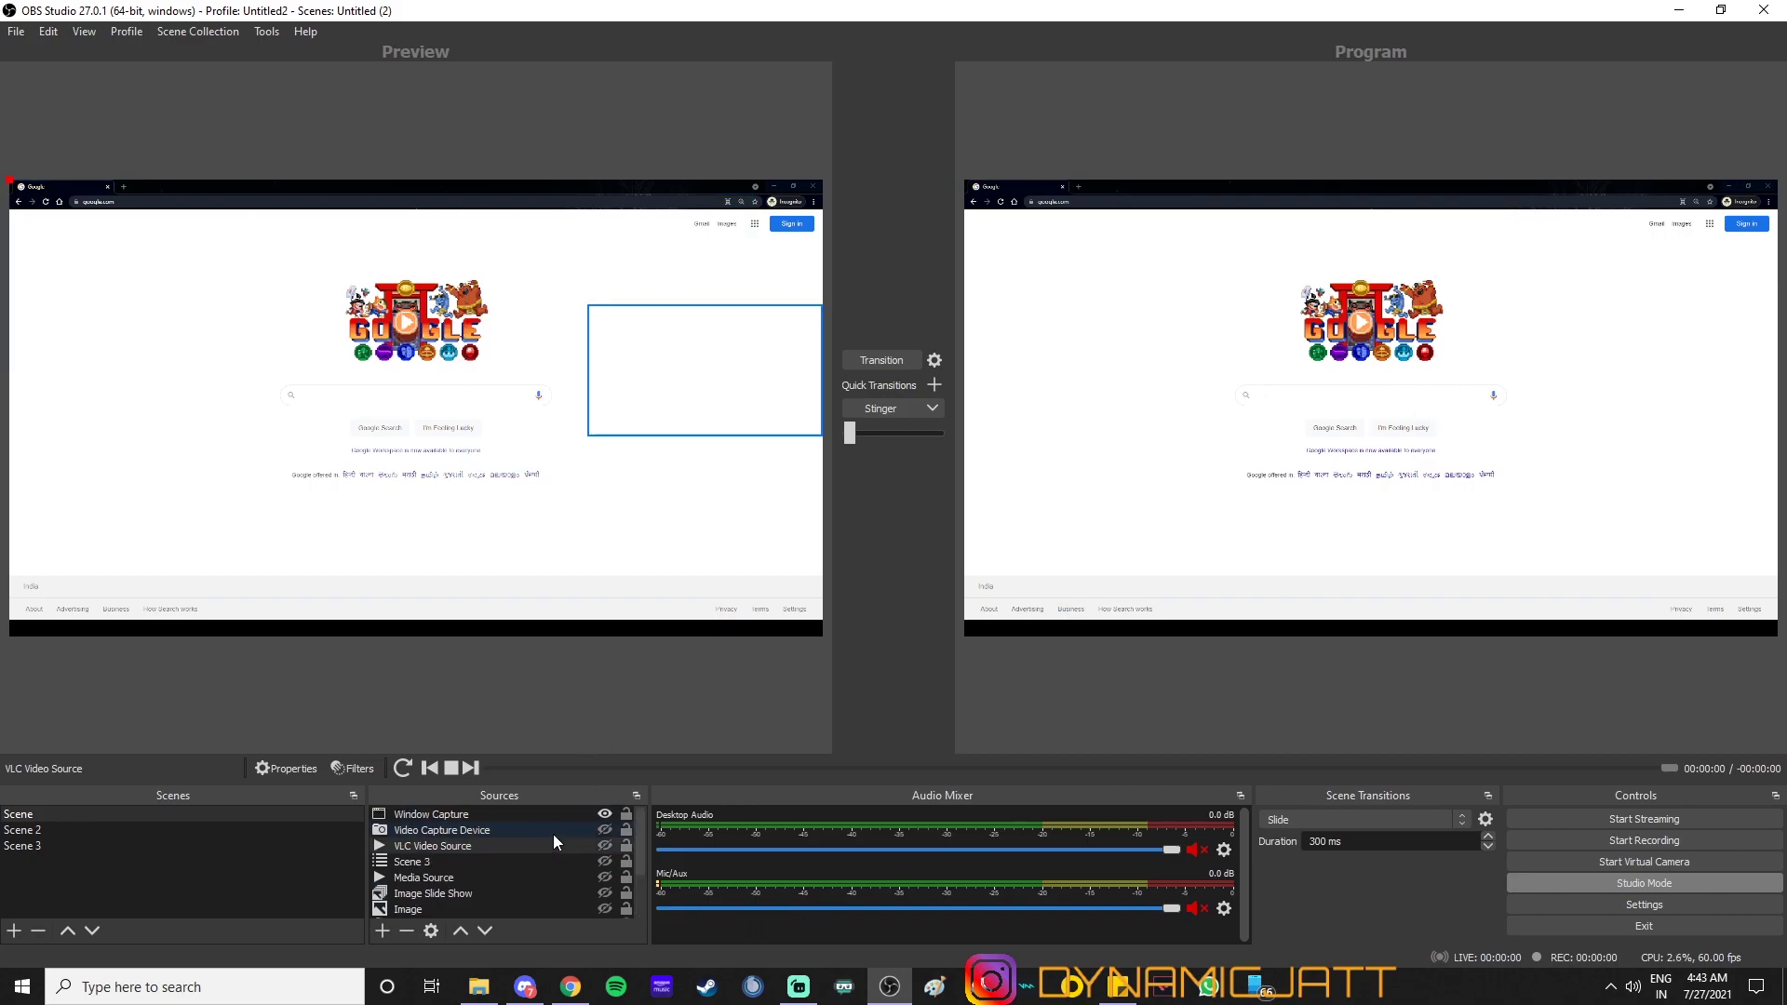
left_click(605, 815)
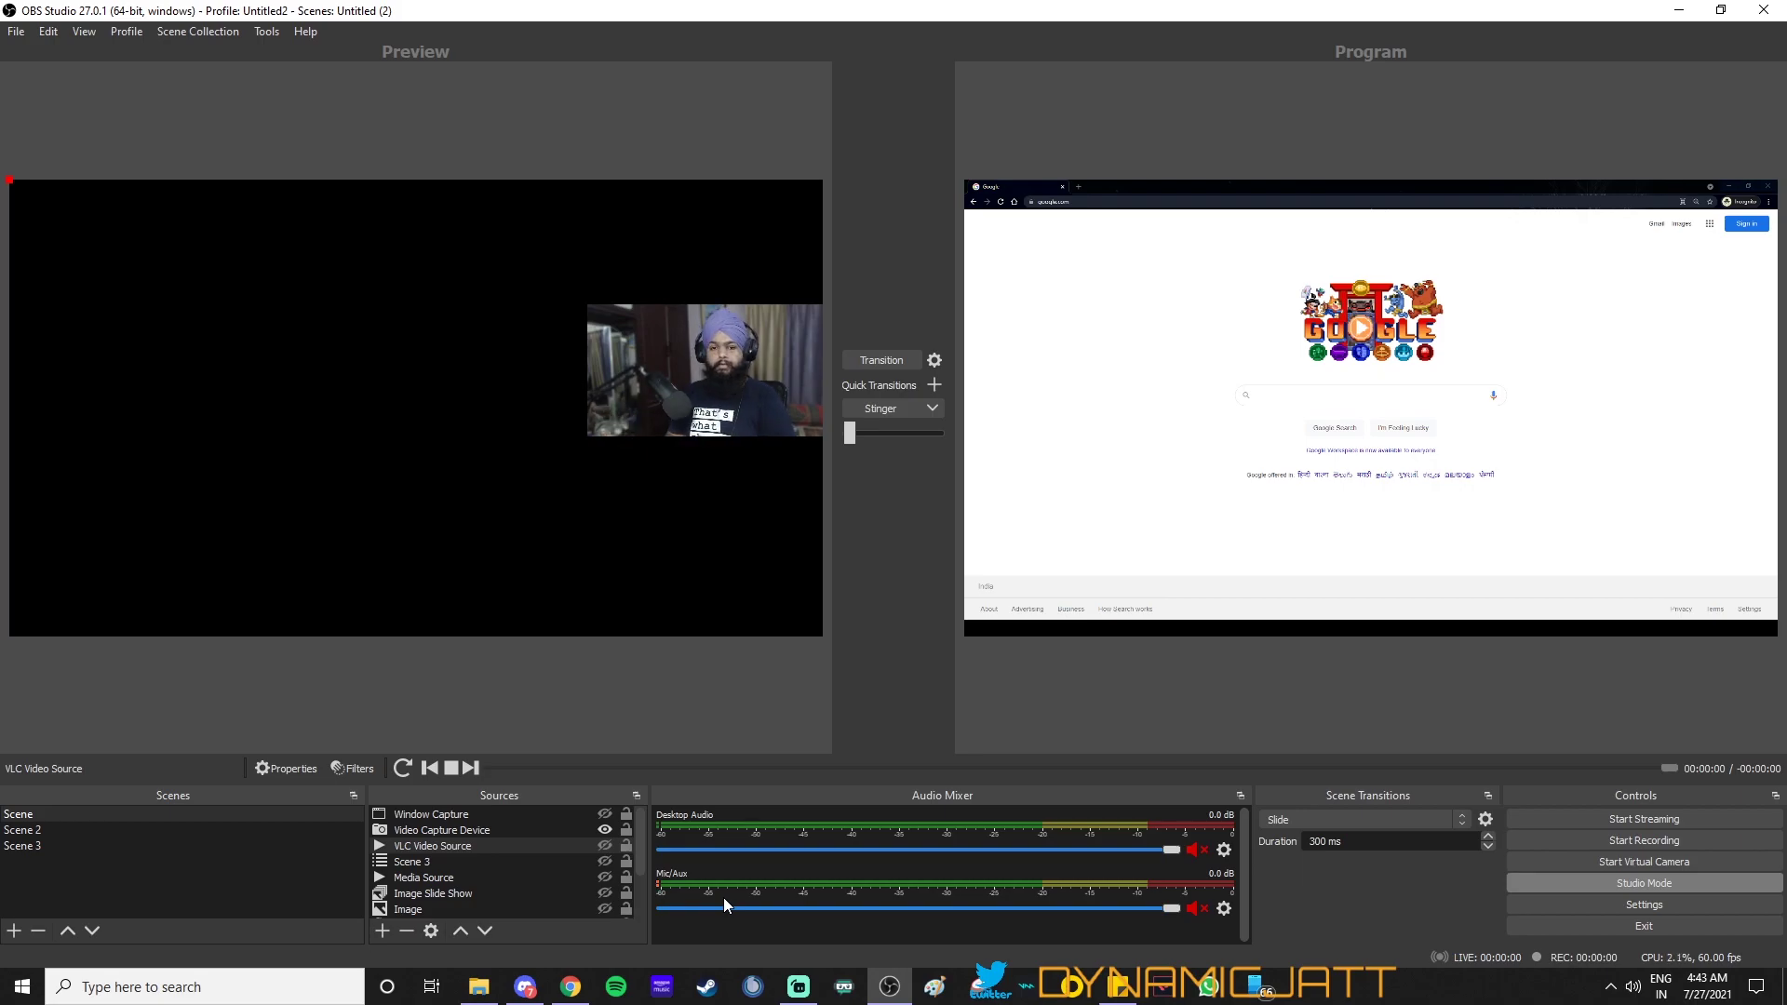
left_click(462, 865)
left_click(461, 868, "ctrl")
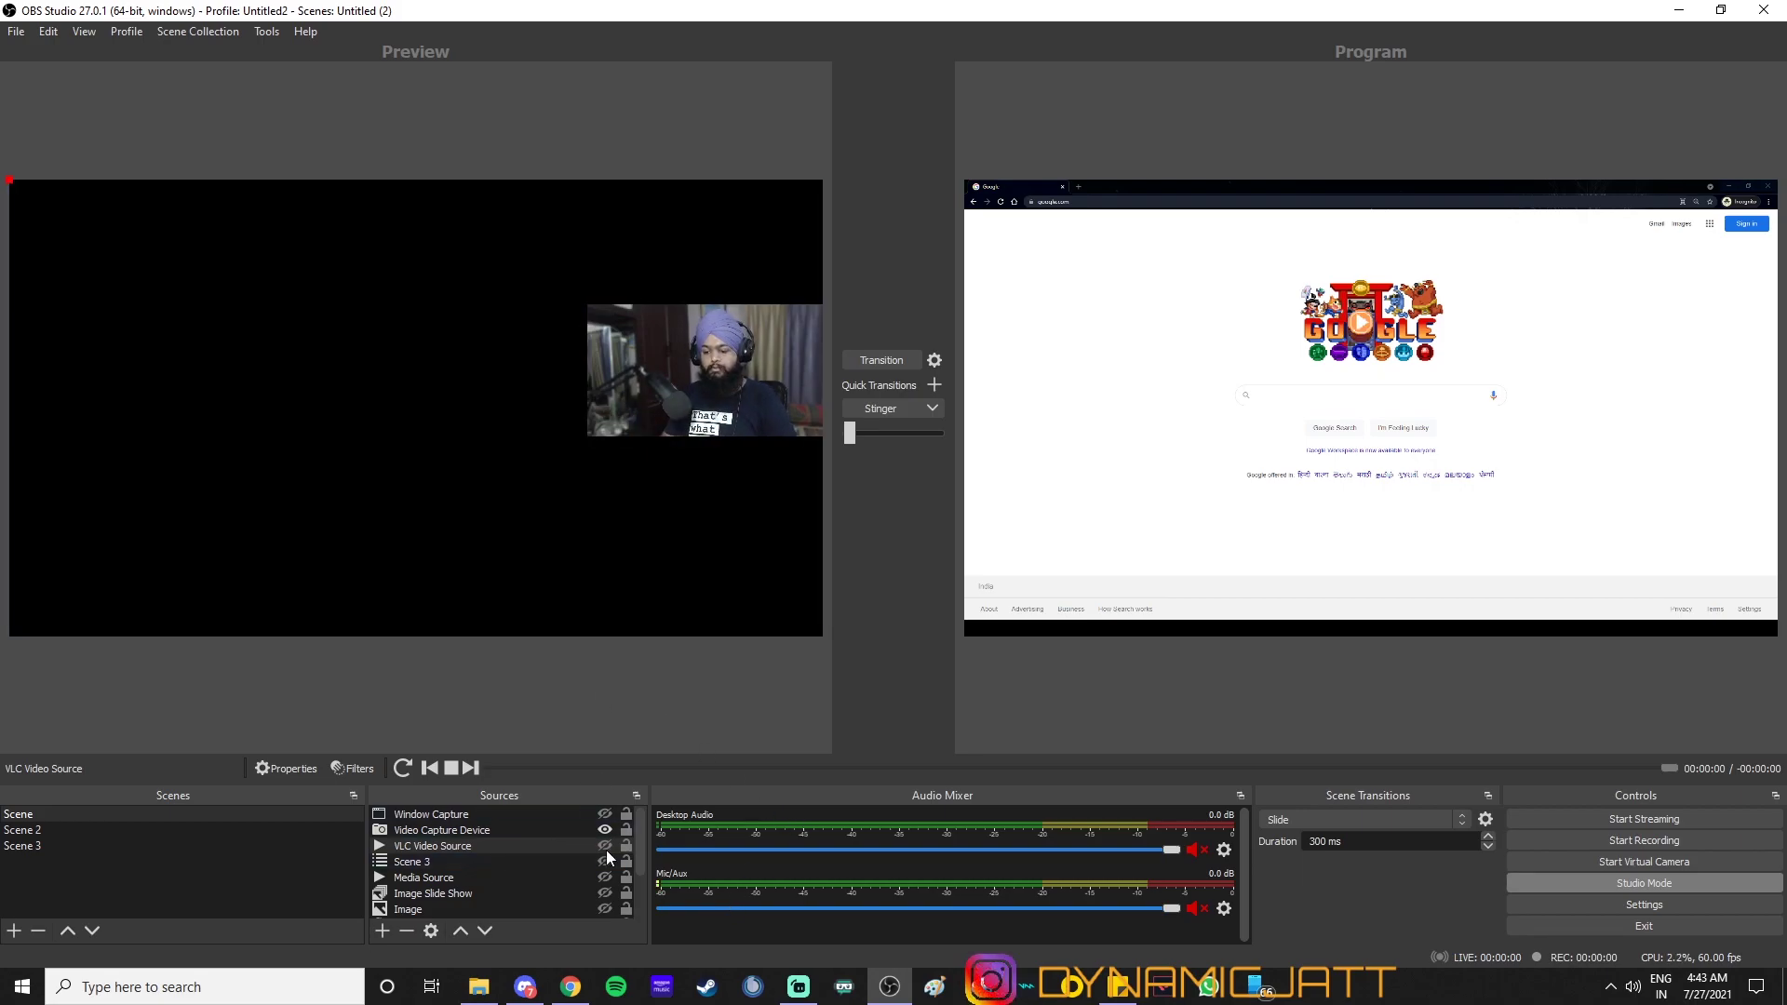
left_click(605, 863)
left_click(605, 879)
left_click(604, 908)
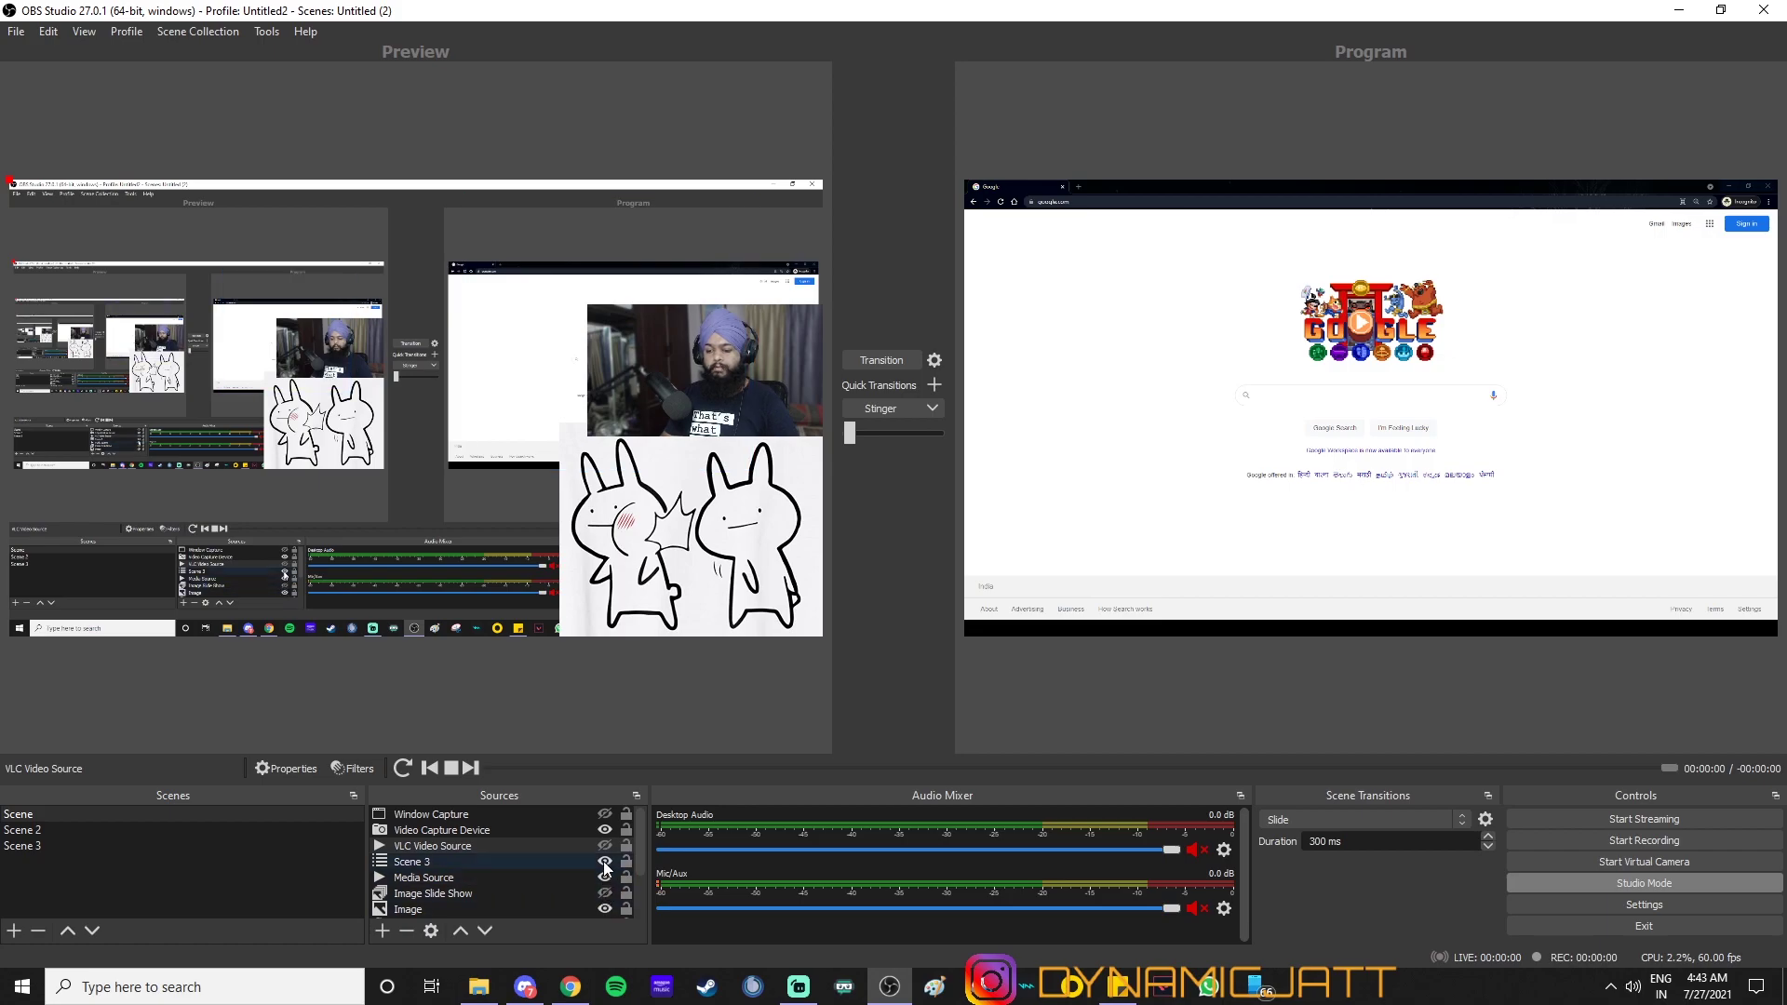
Step: Hide VLC, Image, Media Source and Scene 3, send the webcam-only scene live, and exit Studio Mode
left_click(605, 845)
left_click(604, 909)
left_click(604, 877)
left_click(604, 861)
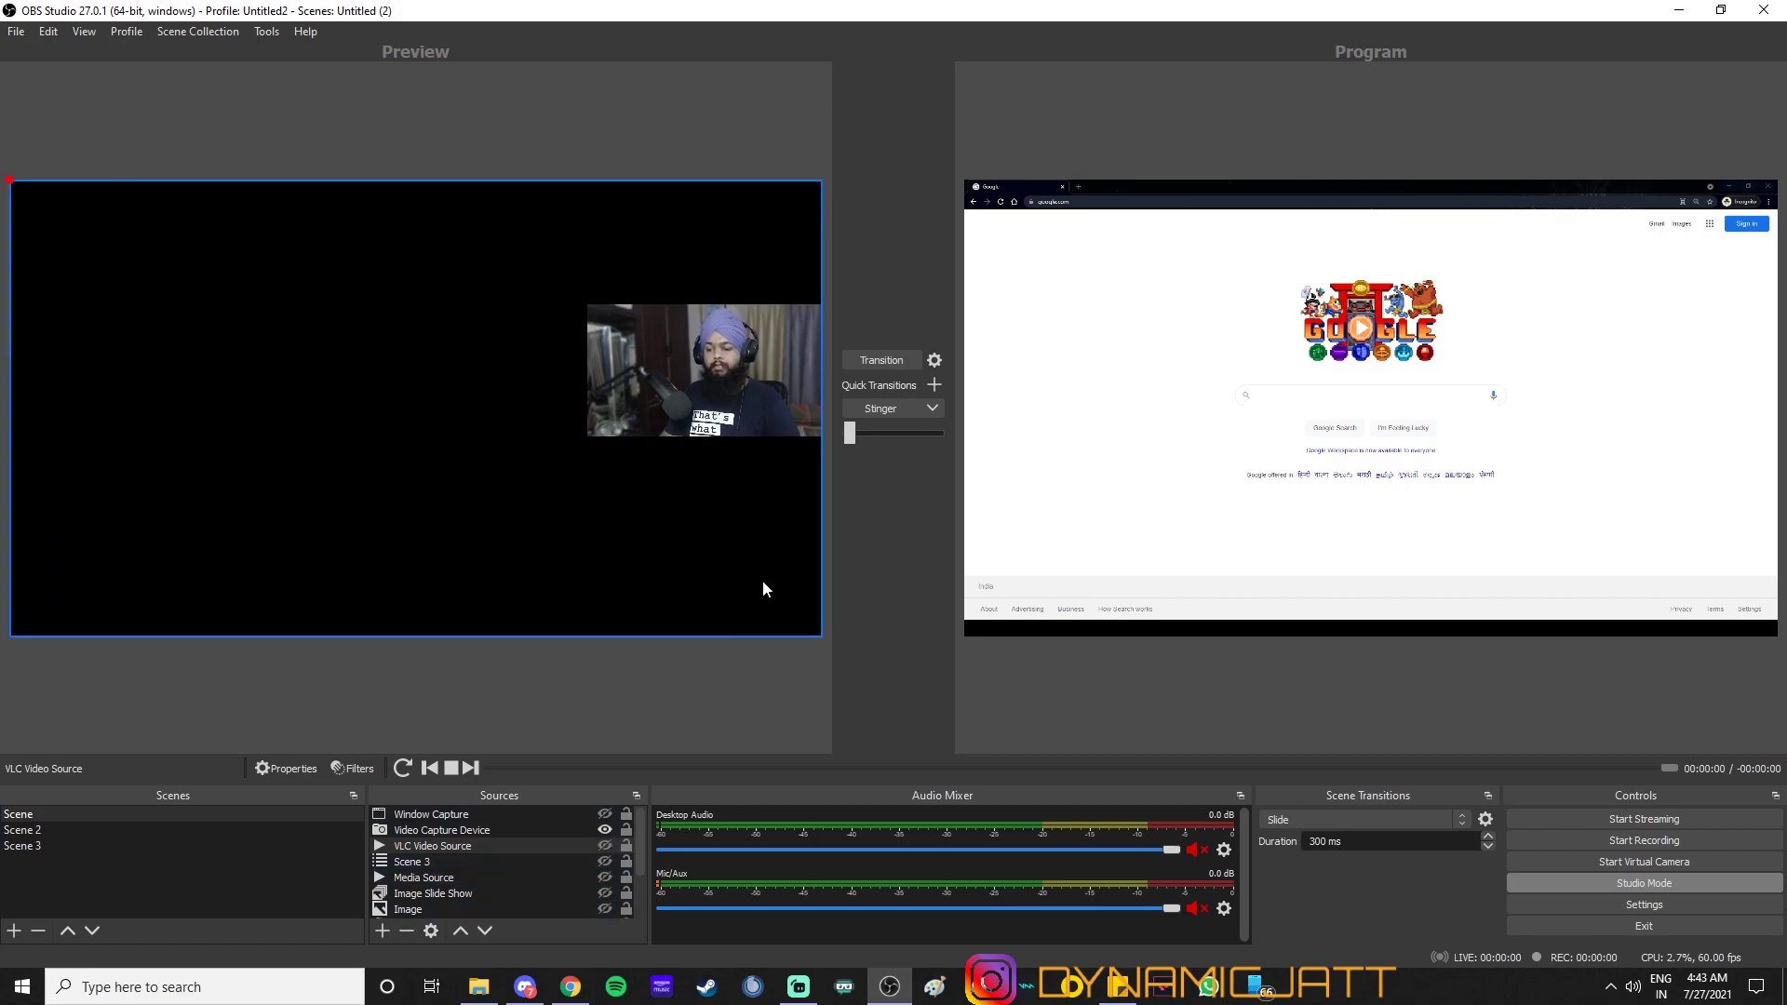
left_click(896, 362)
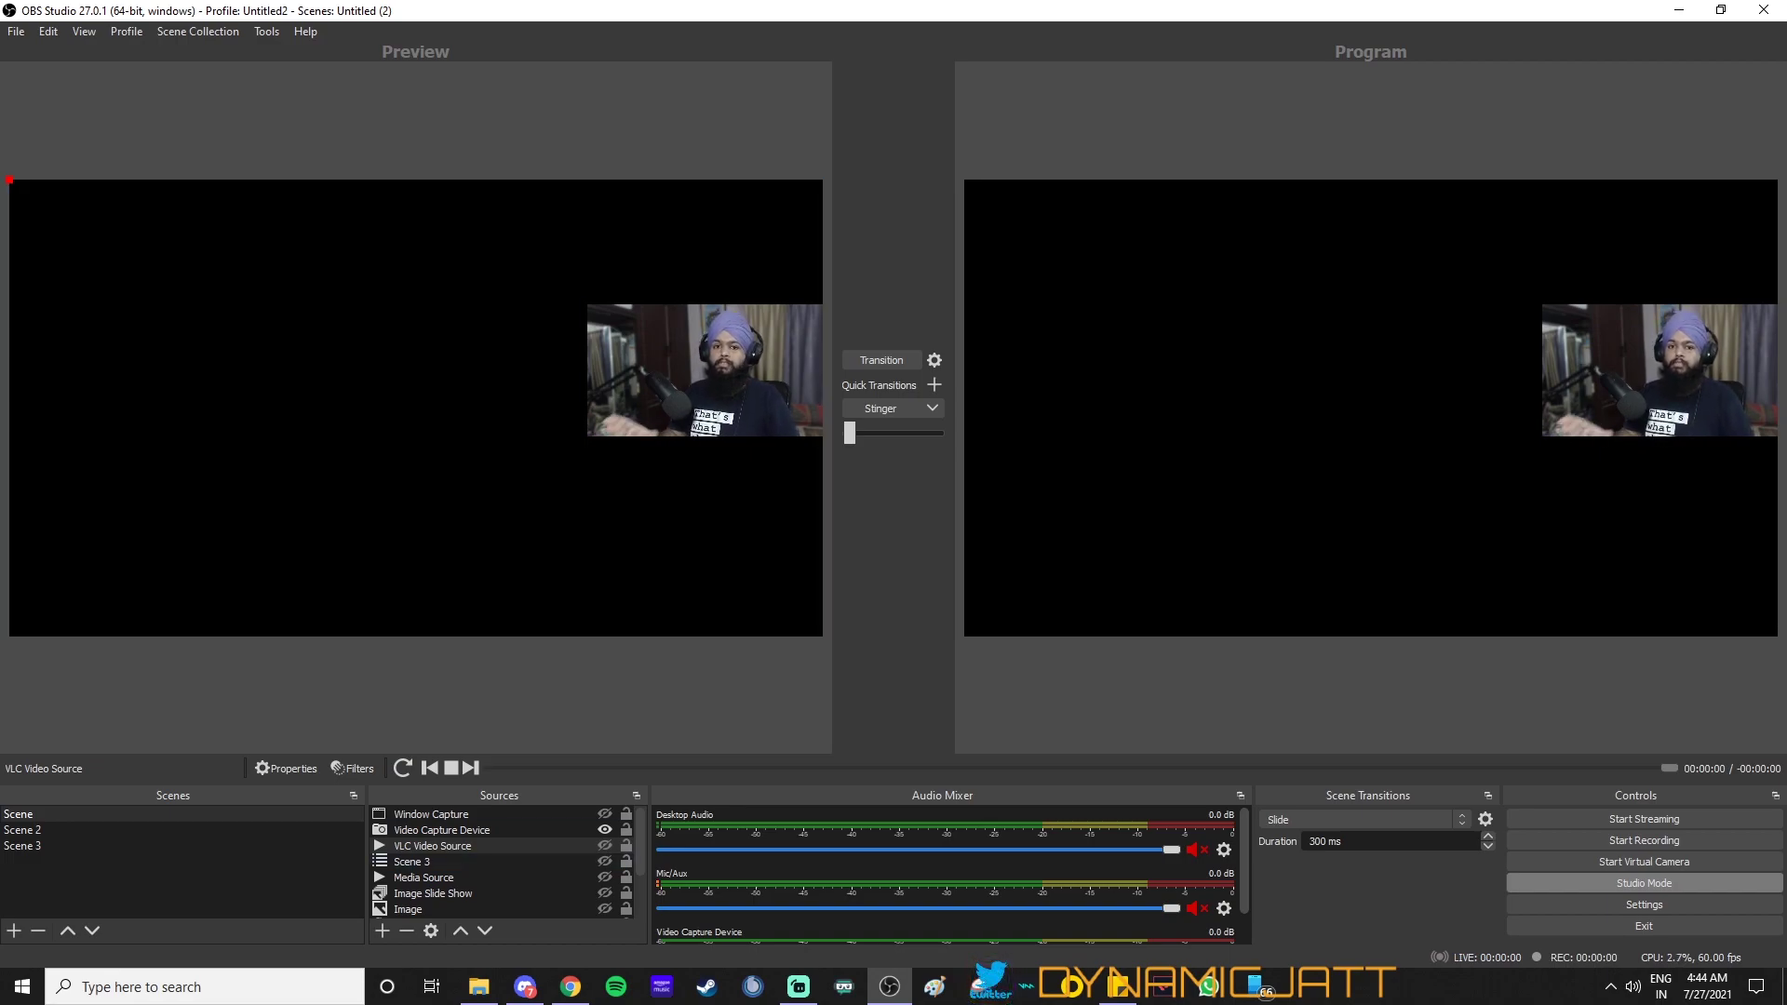
left_click(1644, 883)
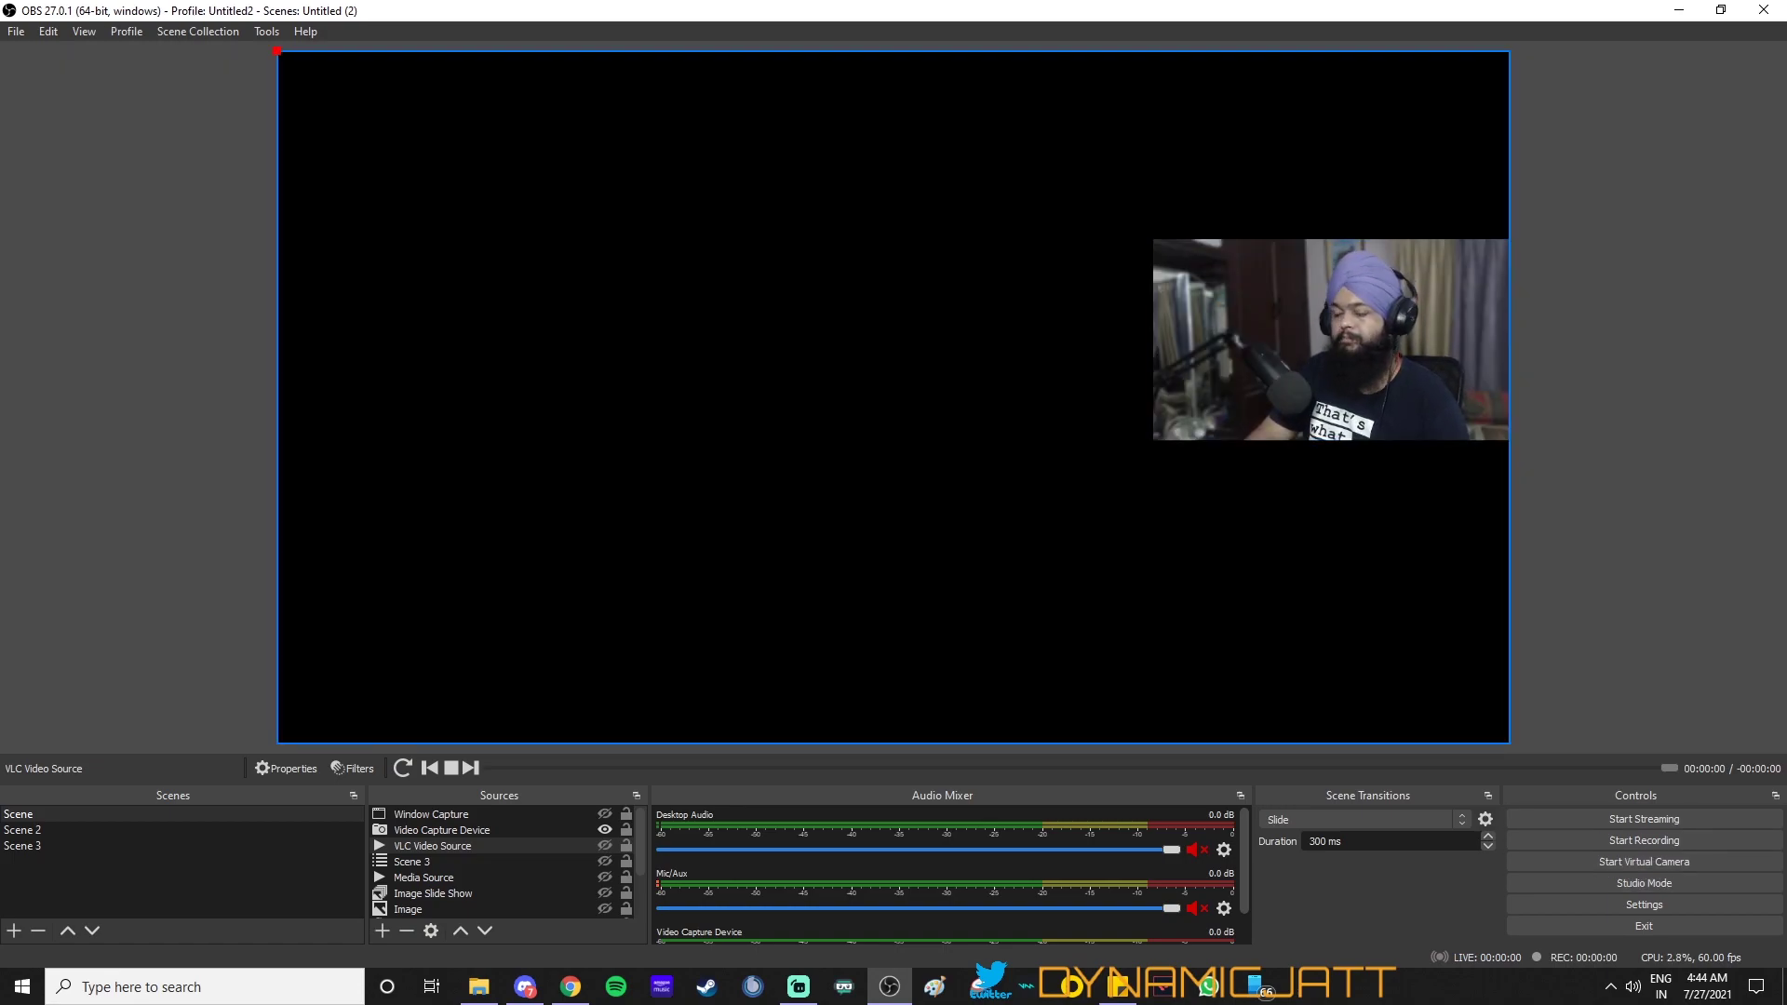
Step: Check the Video Capture Device's Properties, then bring up its Filters window
left_click(1332, 340)
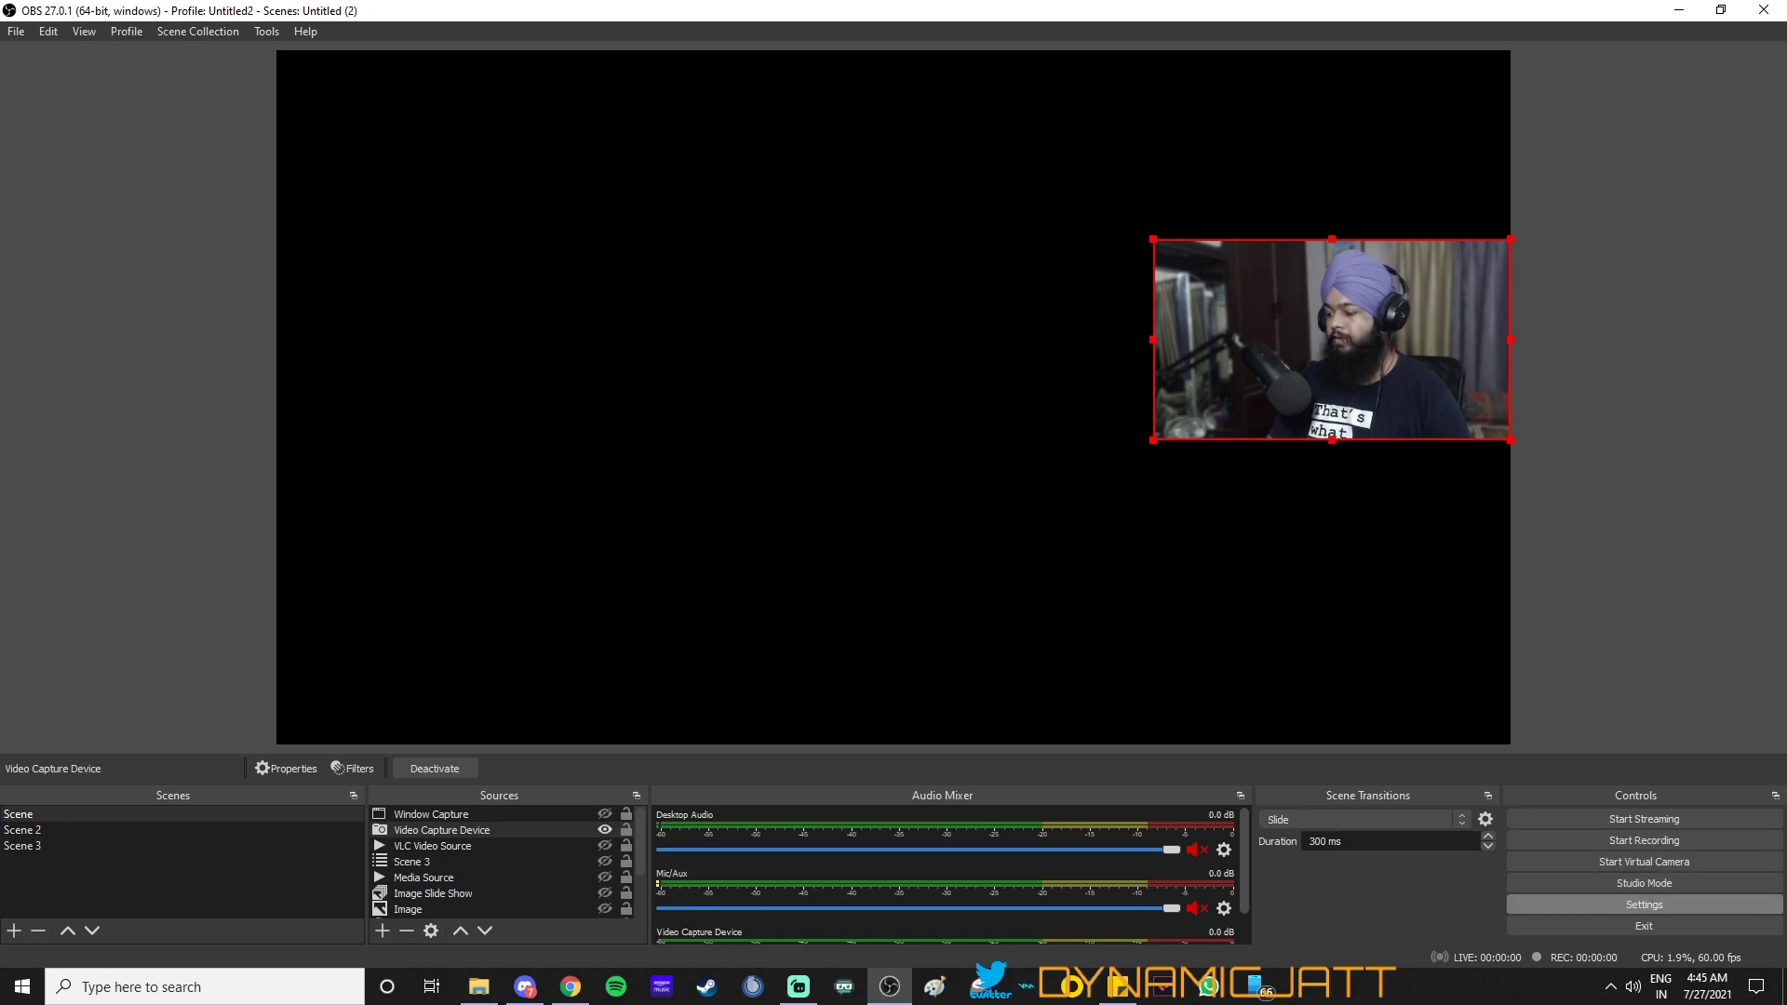
left_click(450, 862)
right_click(507, 829)
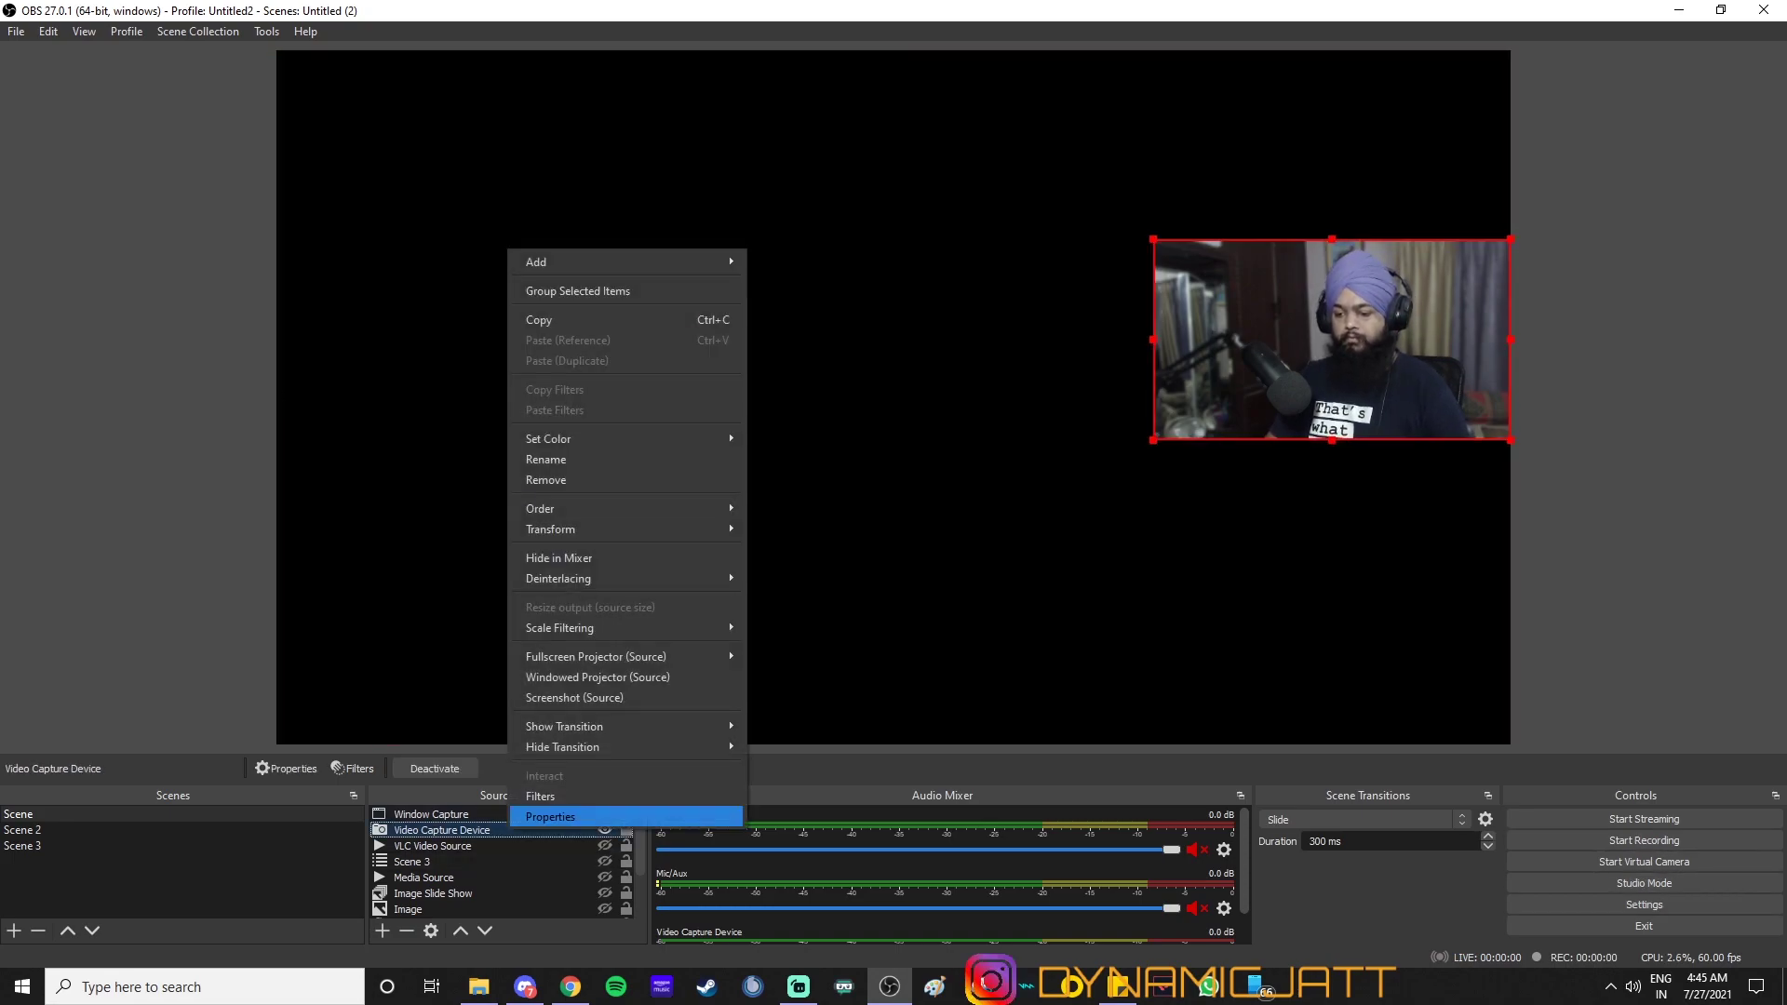
left_click(550, 816)
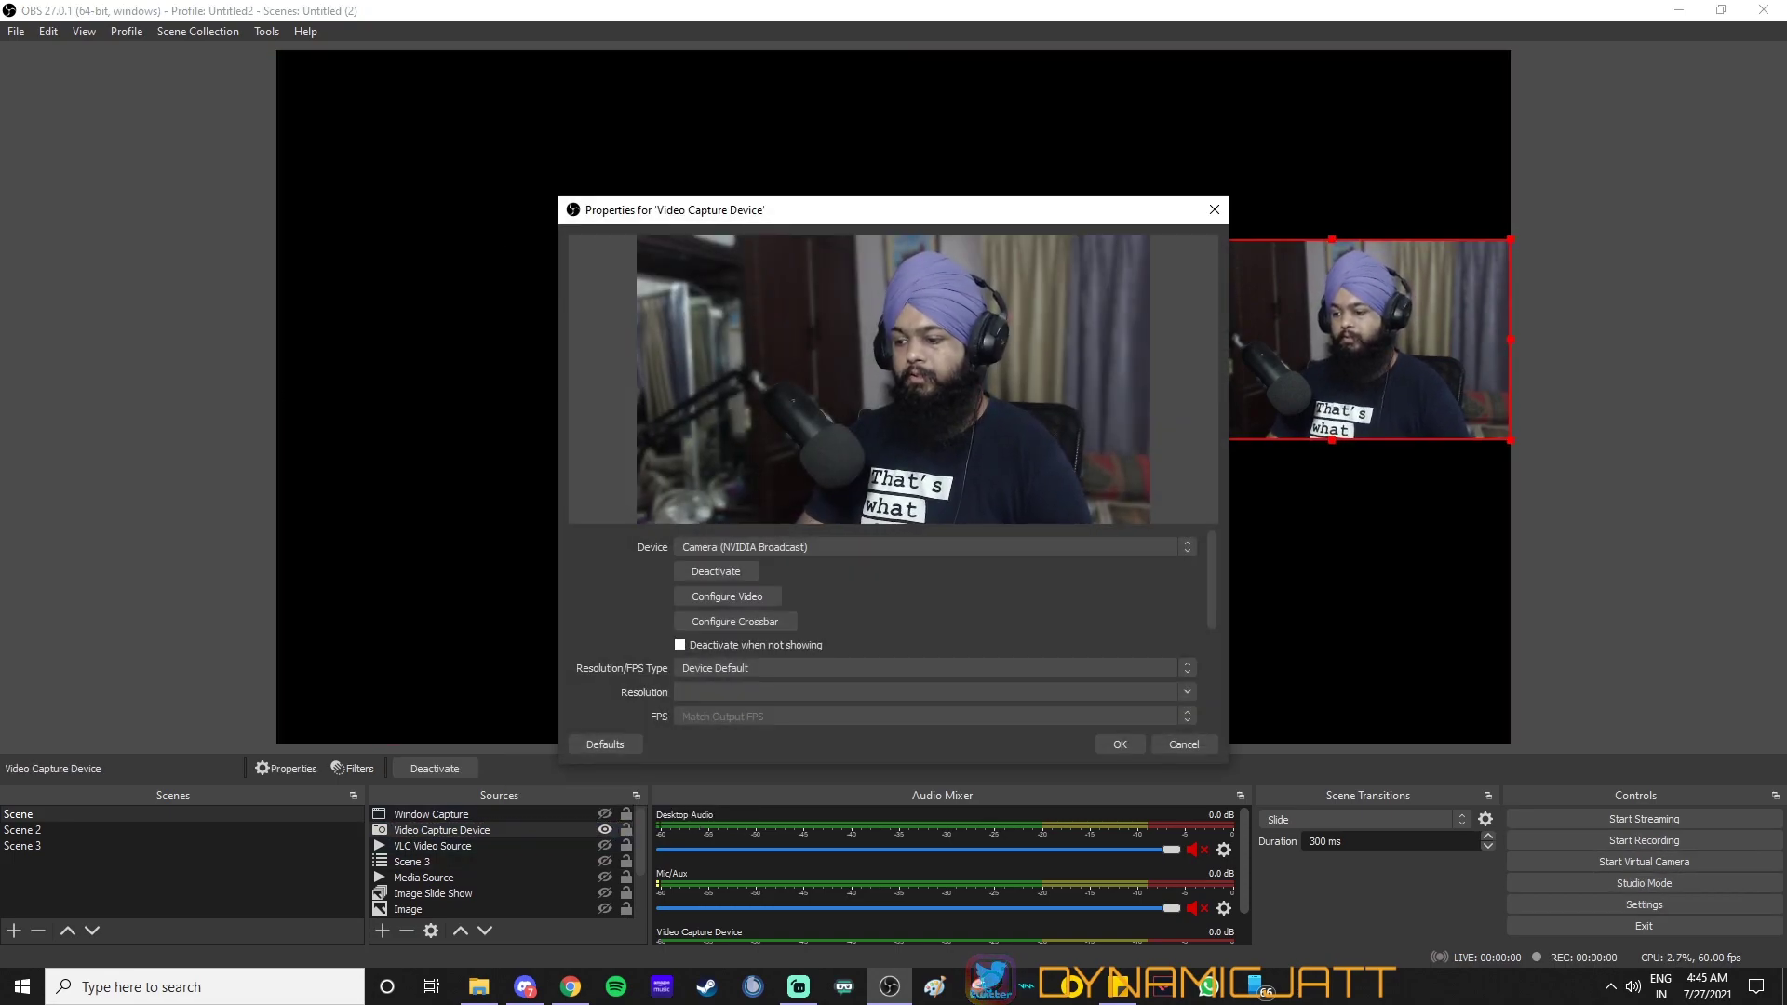
key("Escape")
right_click(472, 830)
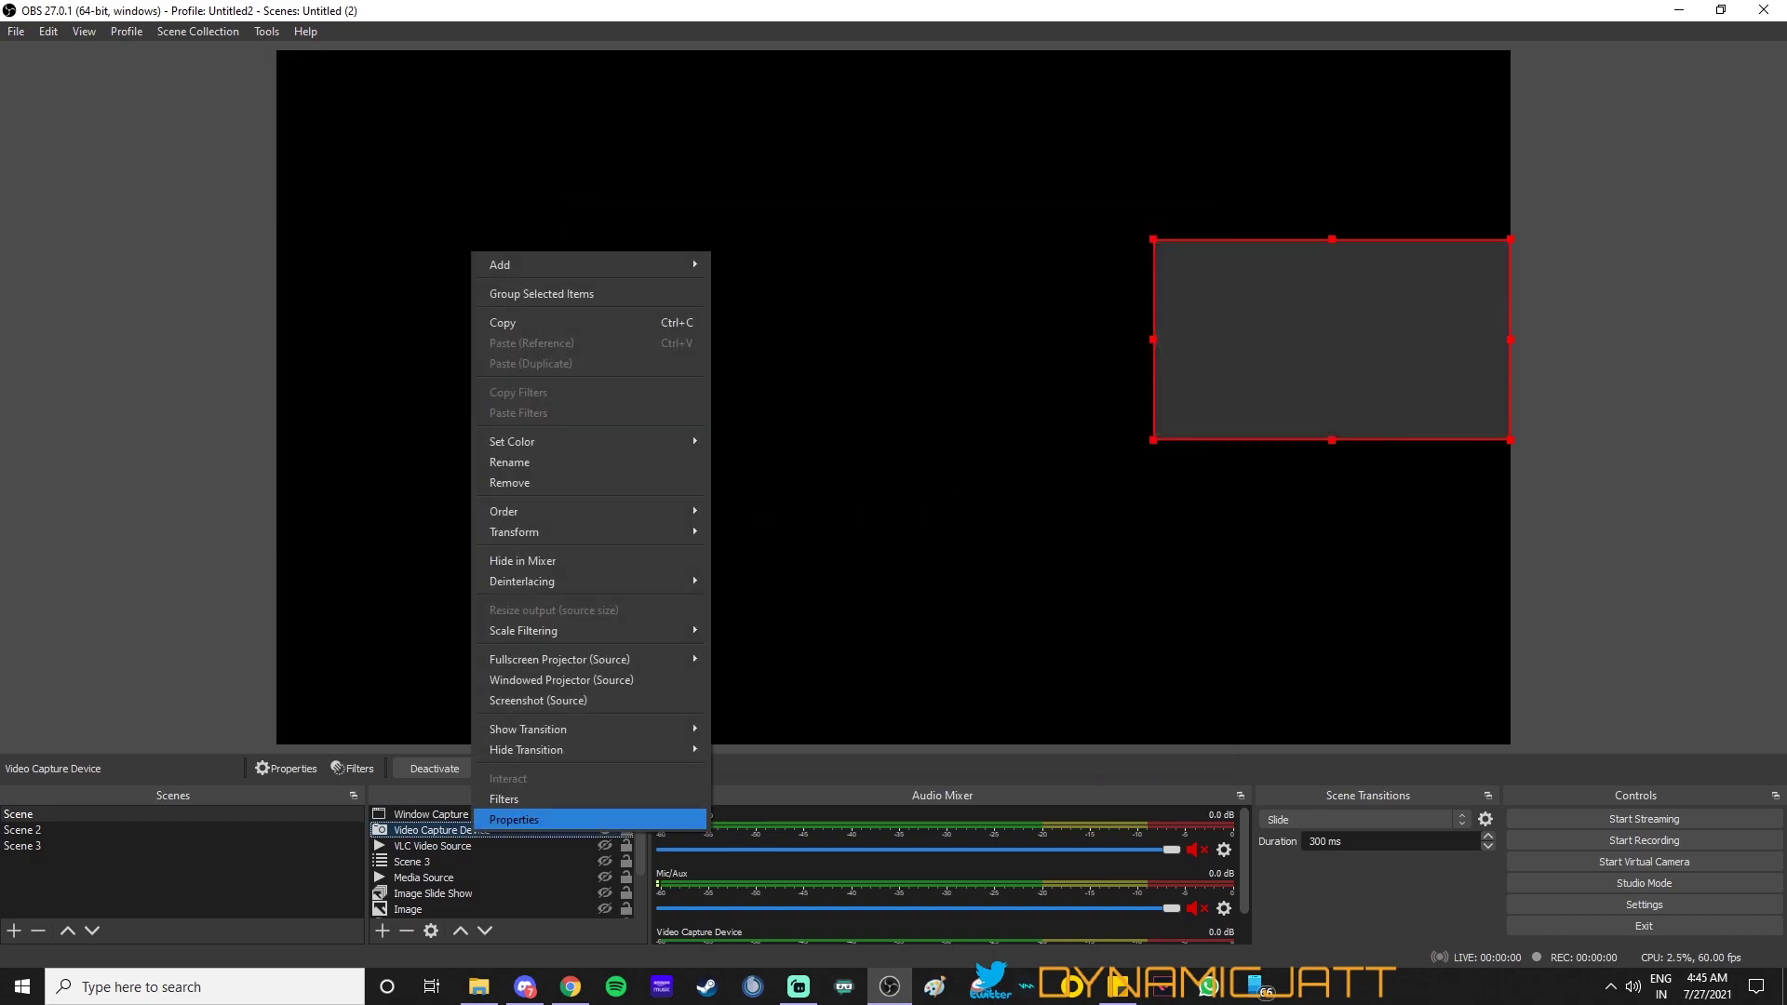
left_click(522, 798)
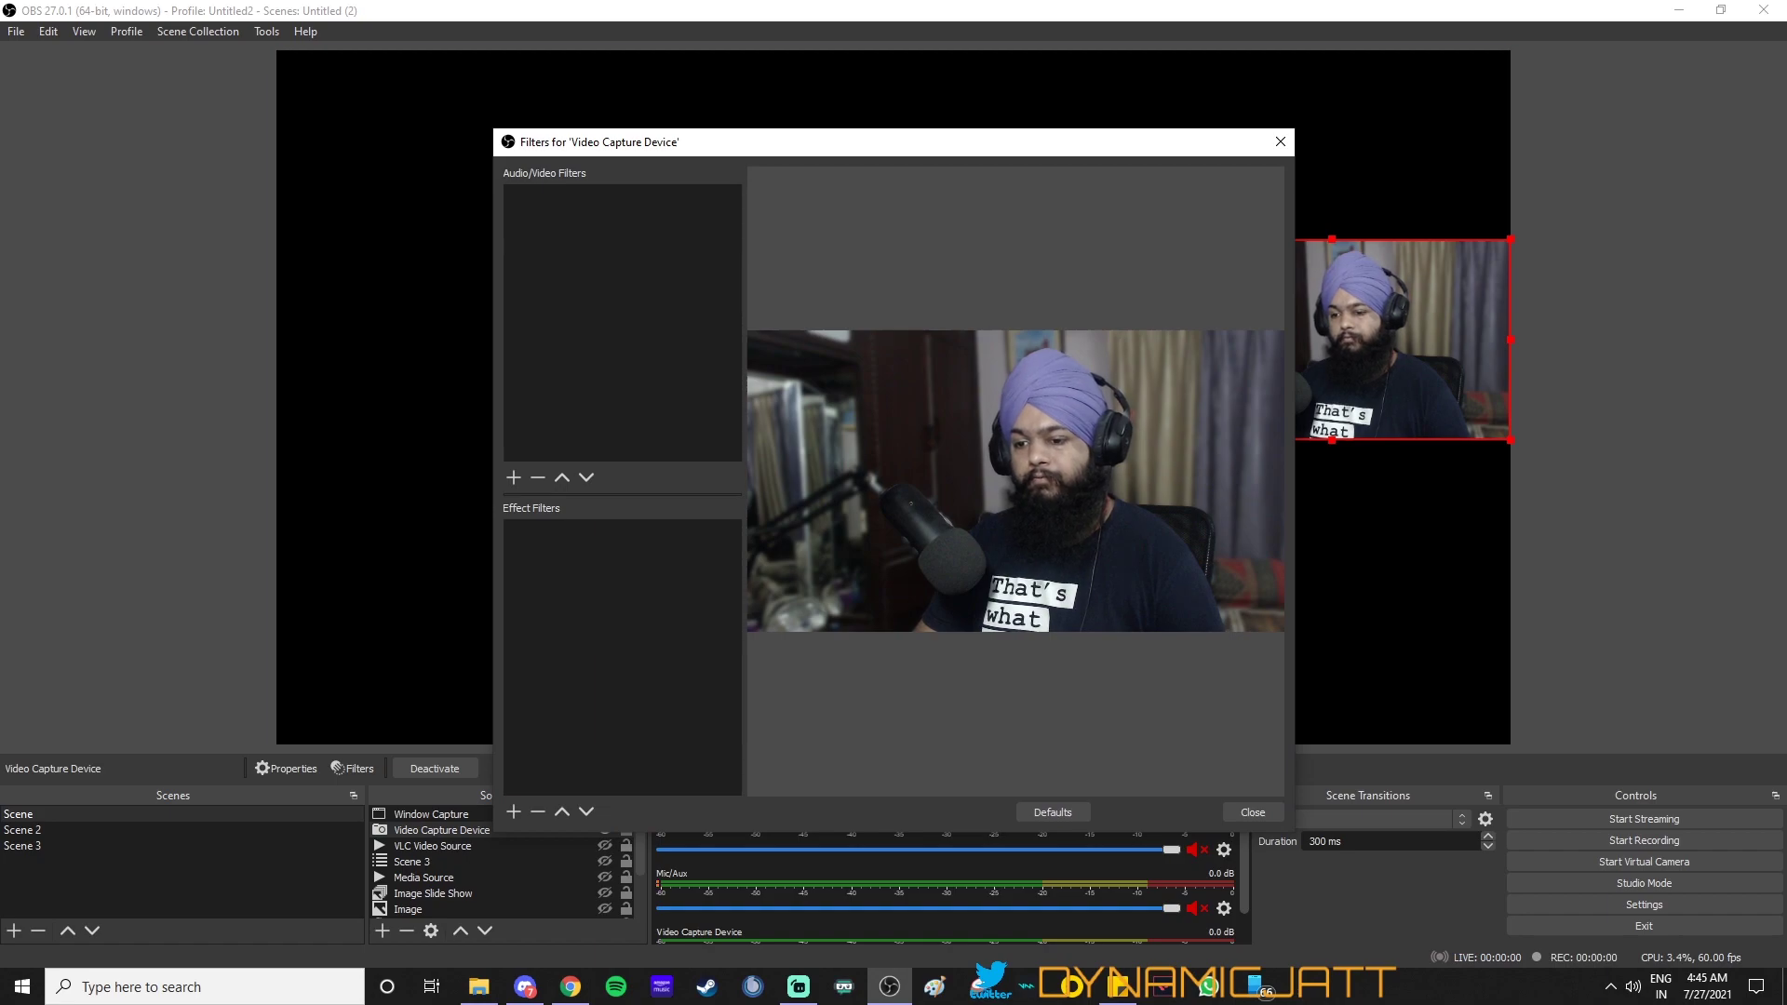
Step: Add an enabled green Chroma Key effect filter to the webcam with similarity raised to 440
left_click(513, 812)
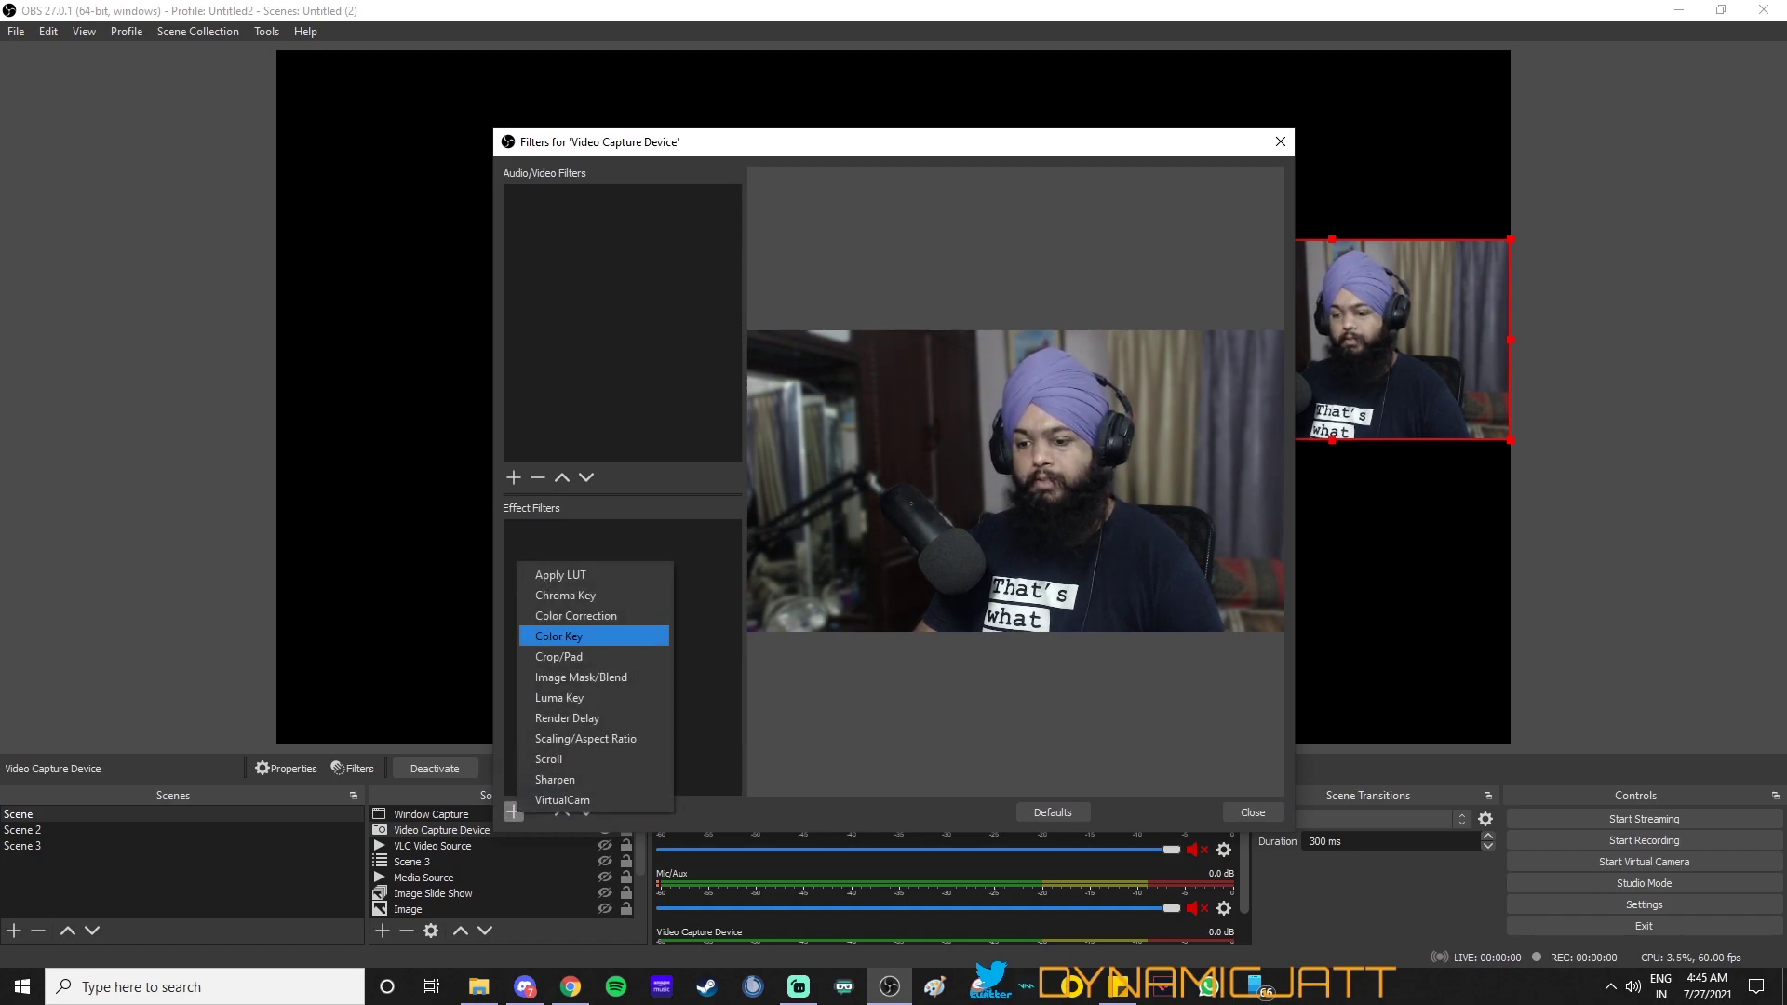
left_click(566, 596)
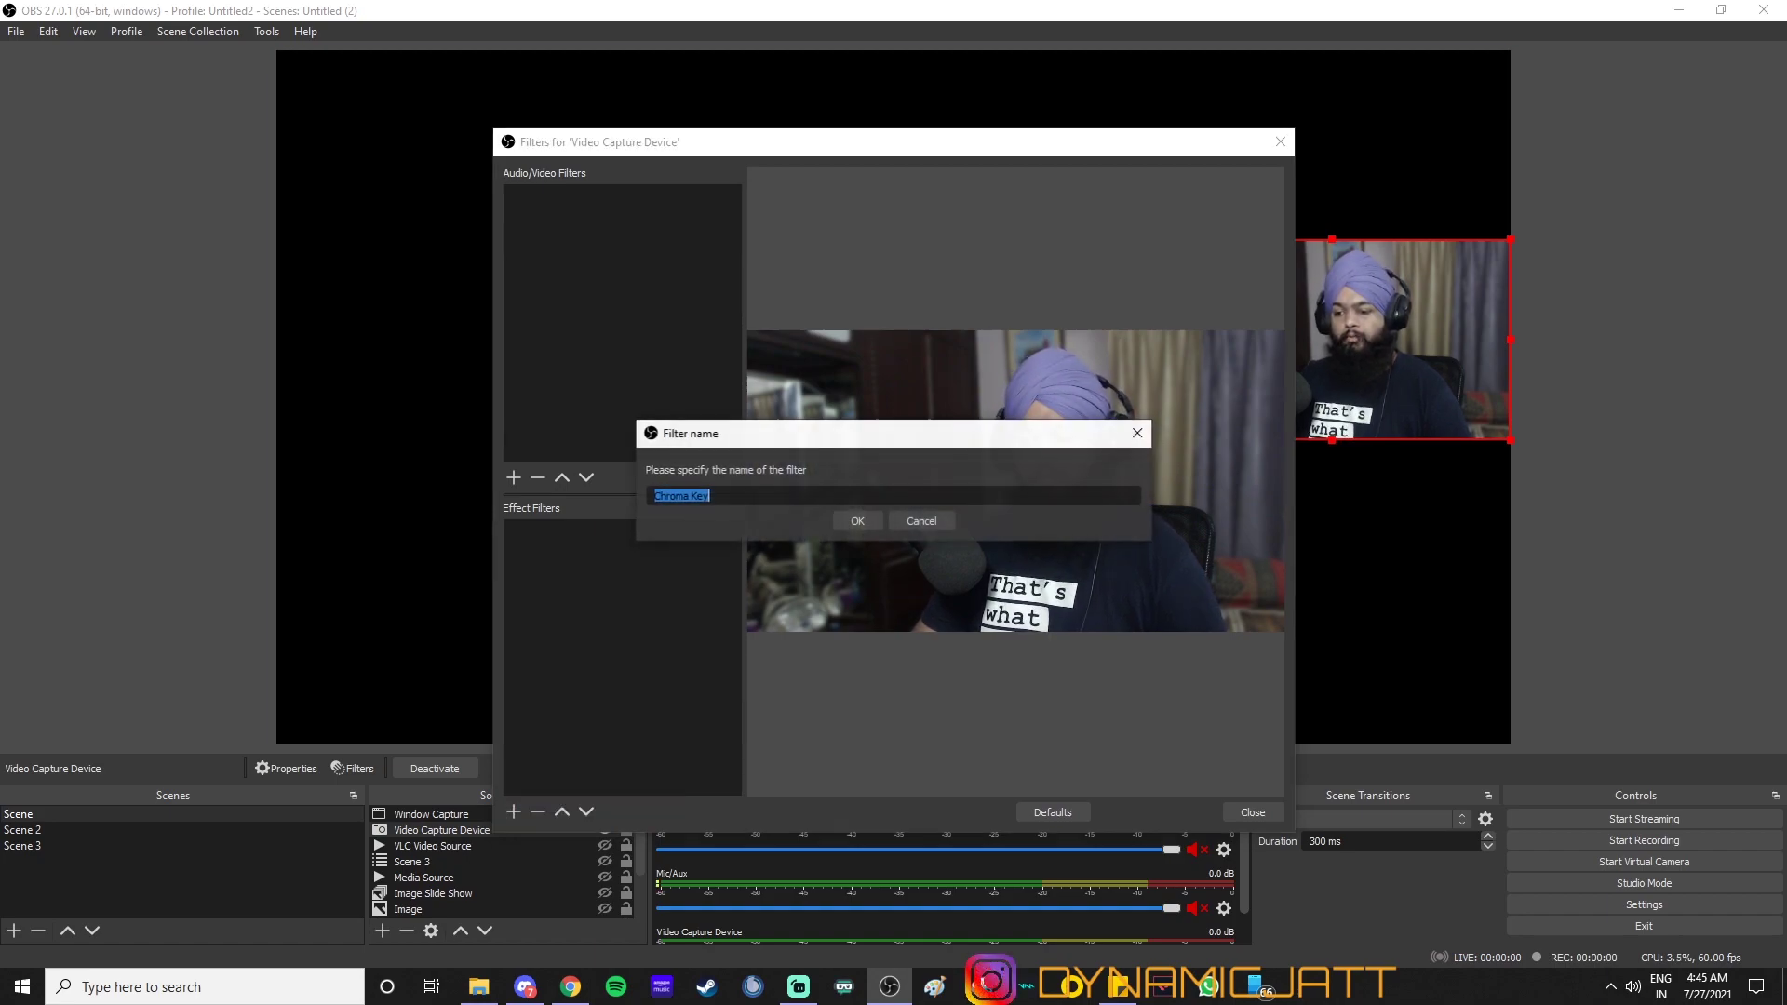
key("Return")
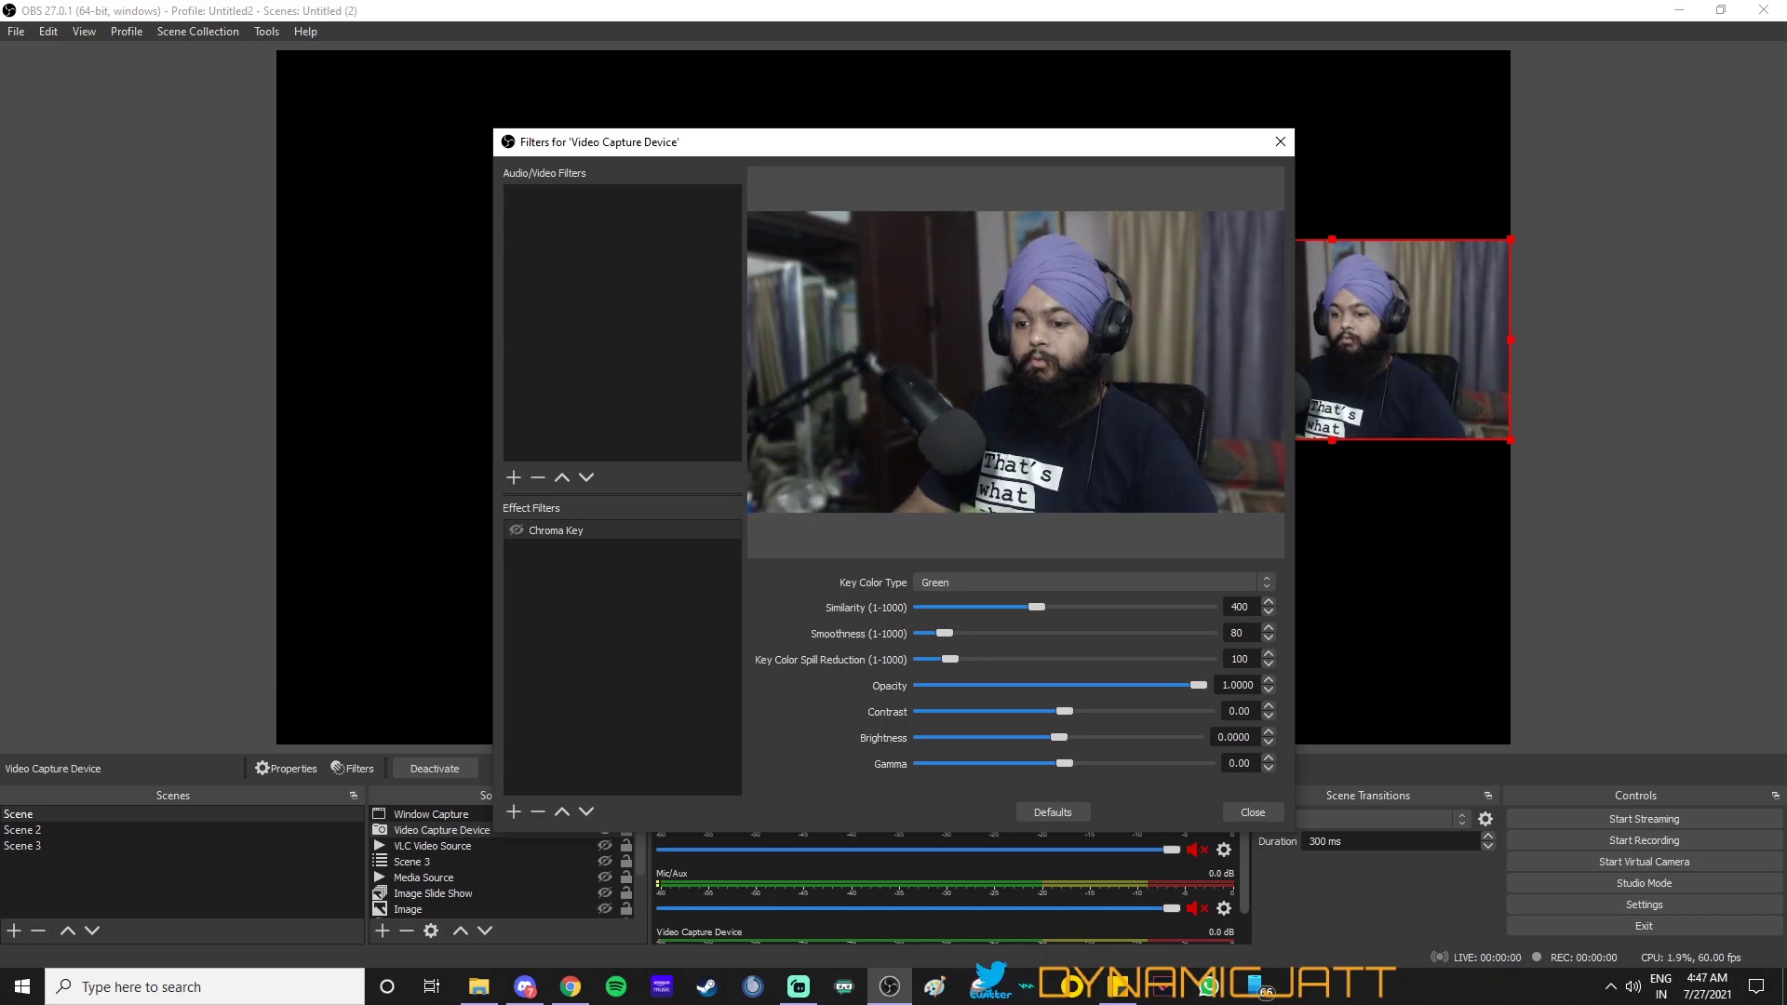
left_click(517, 531)
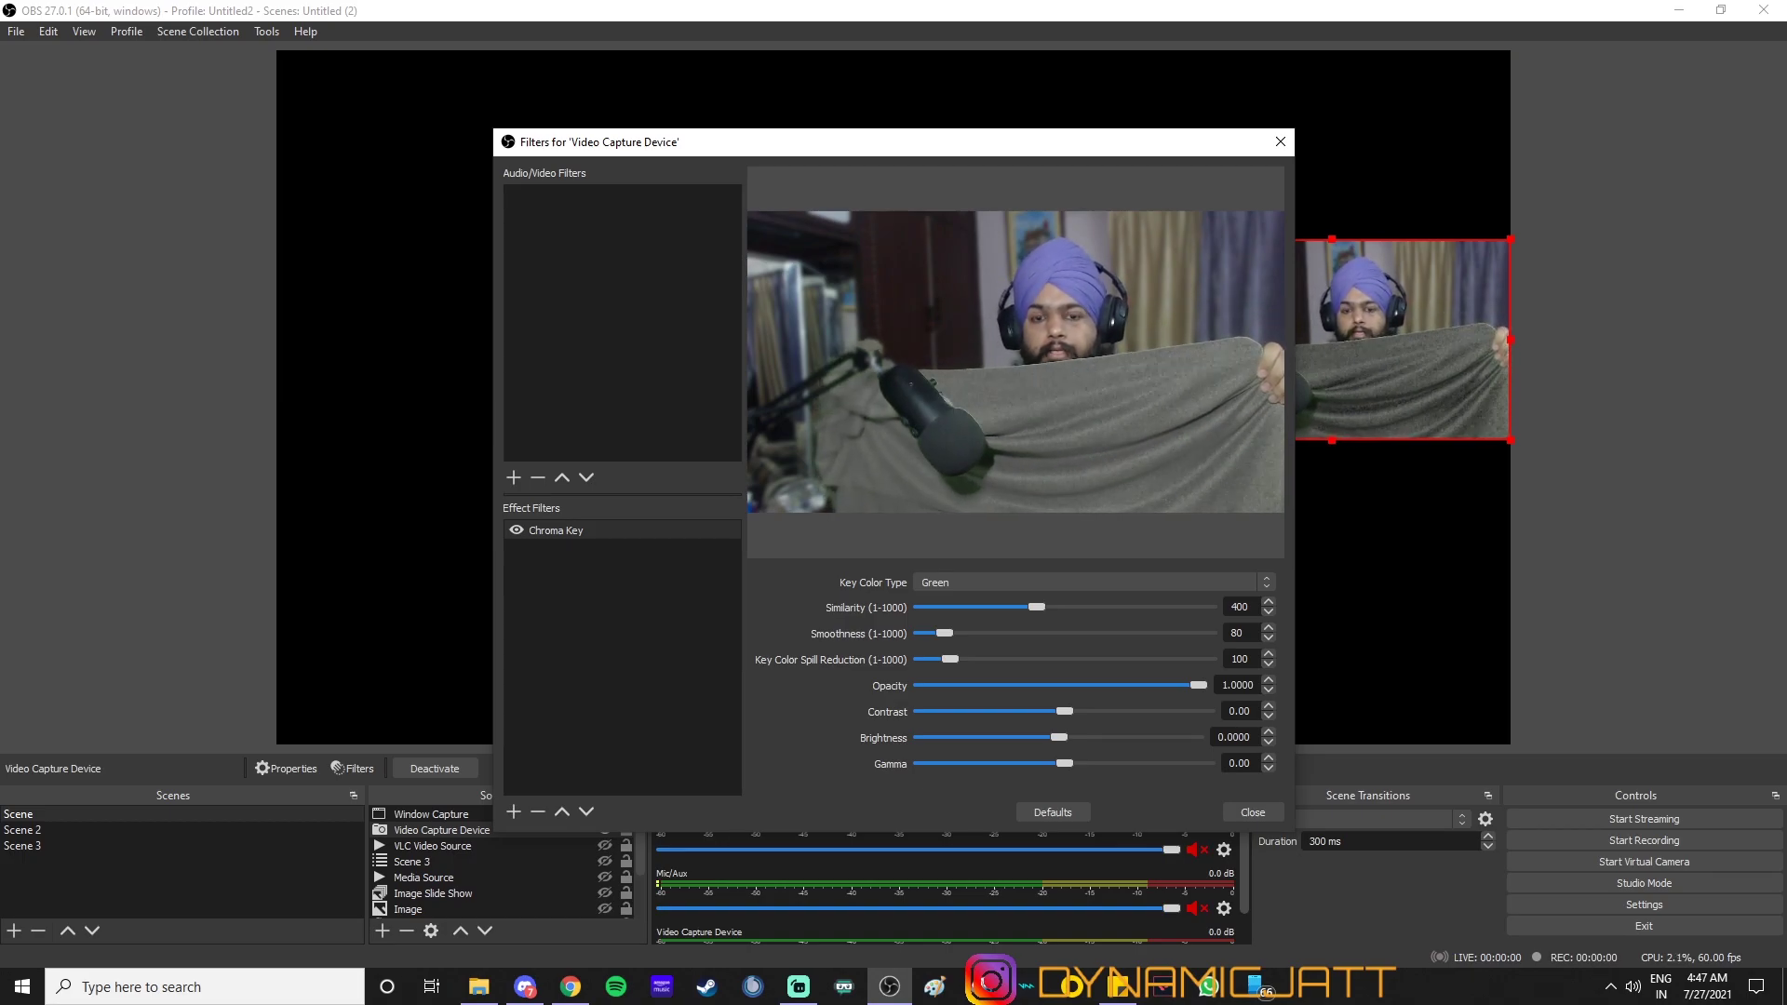
left_click_drag(1037, 607, 1038, 607)
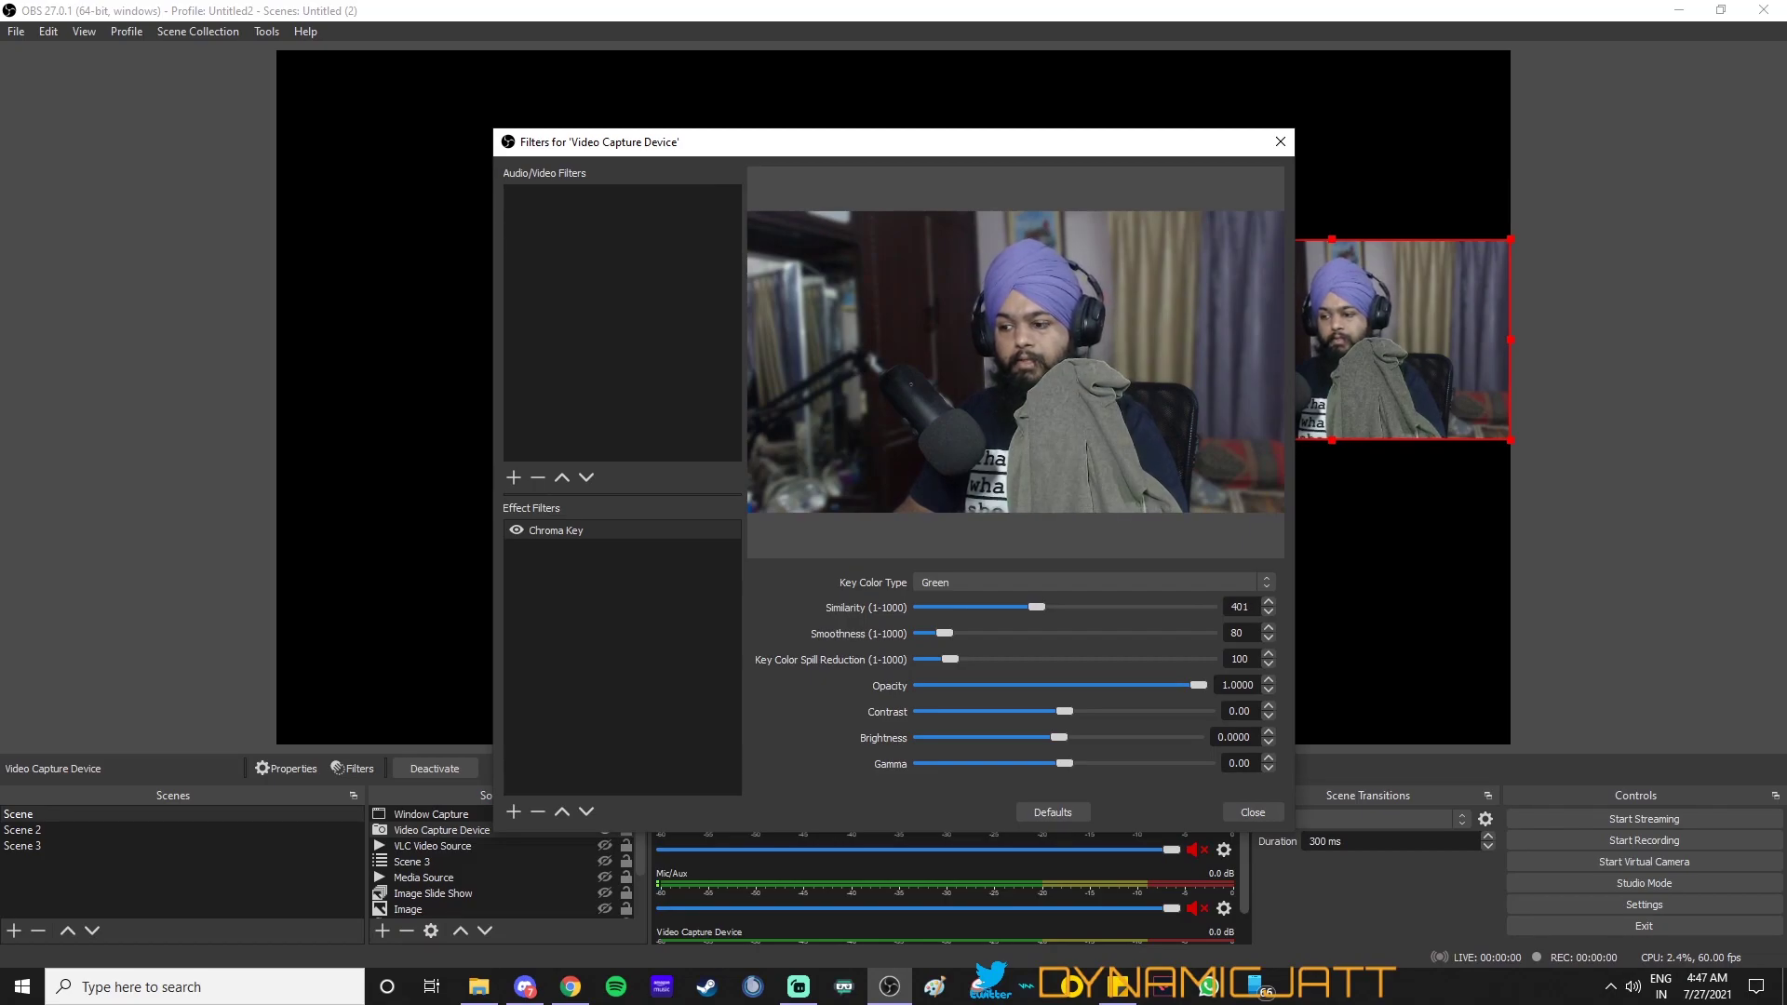
left_click_drag(1045, 608, 1047, 607)
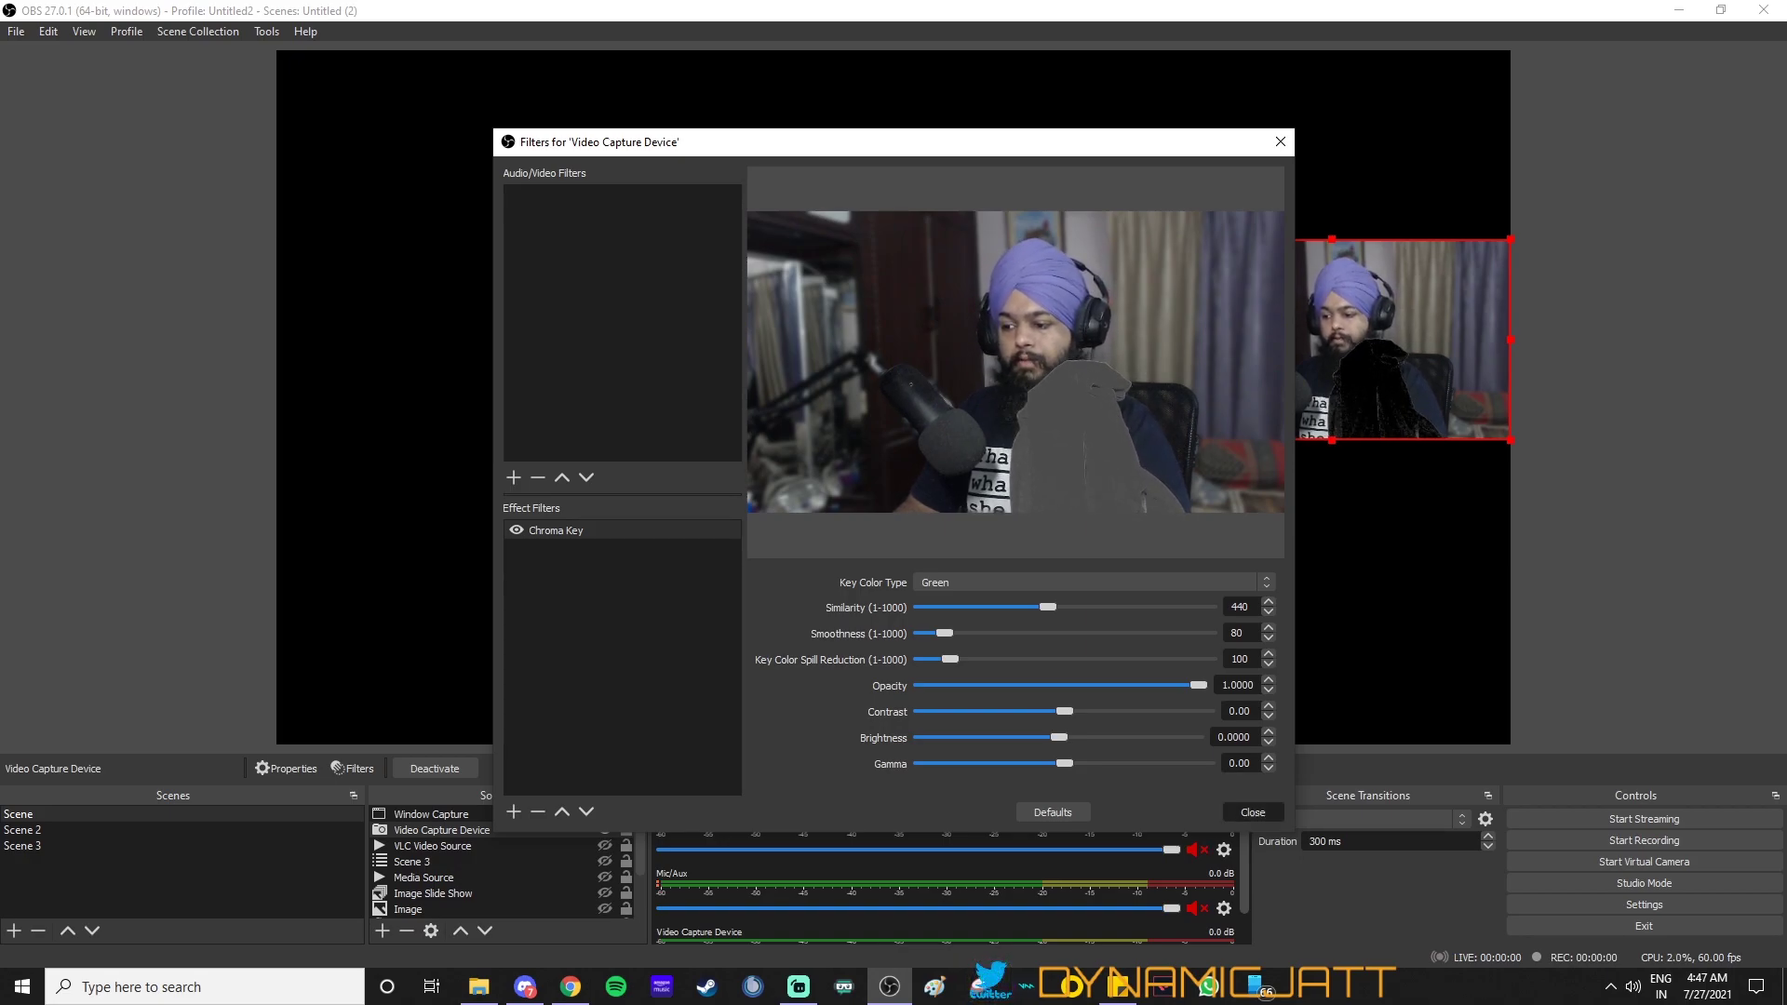
left_click(1253, 813)
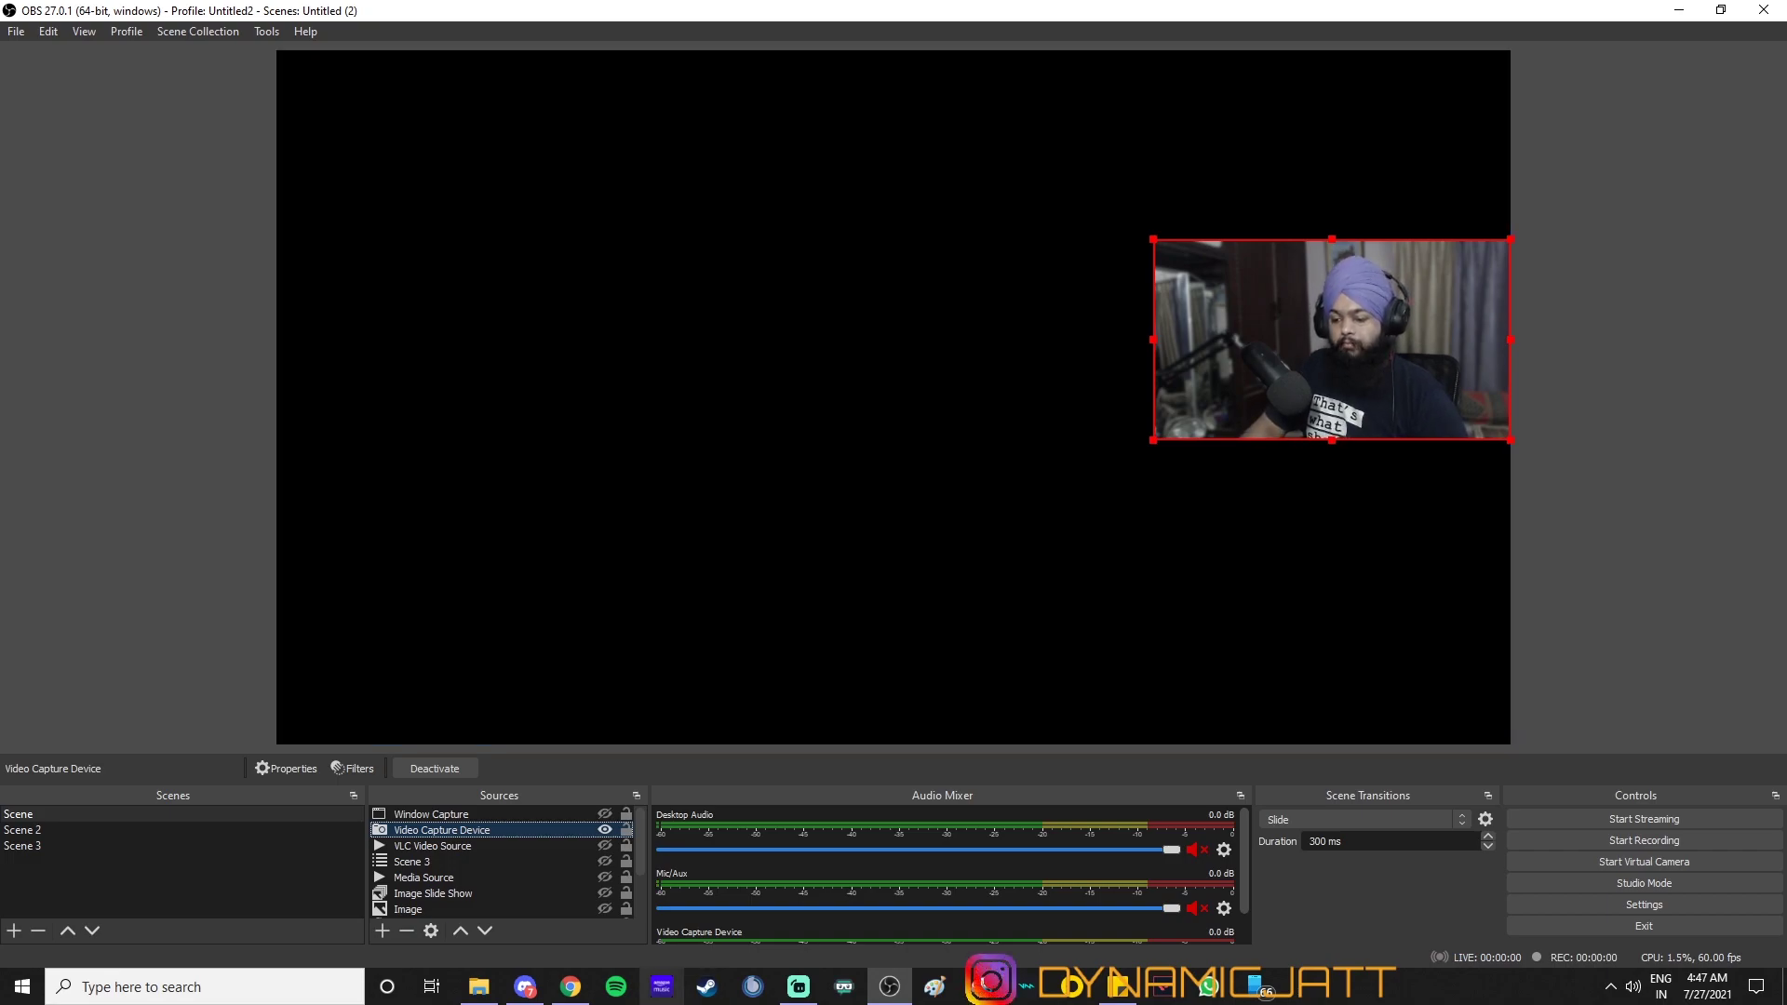
Step: Launch SnowRunner from the Start menu, then list OBS's source types to add
key("super")
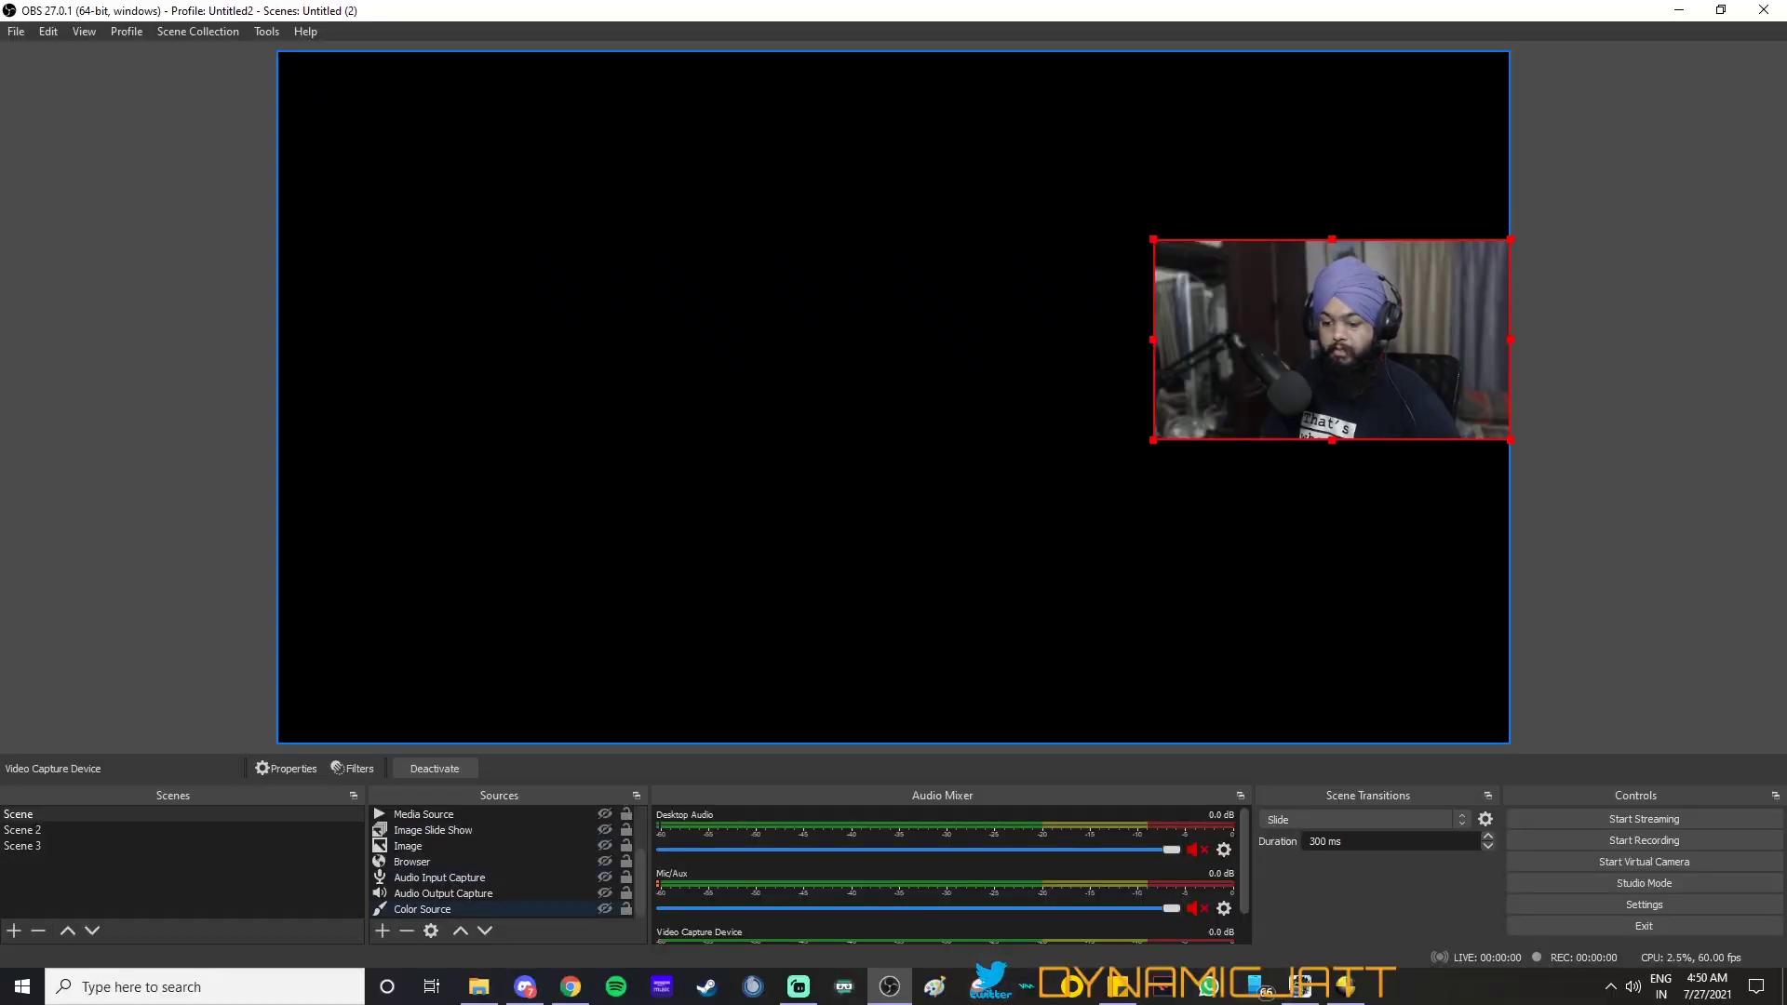
left_click(383, 931)
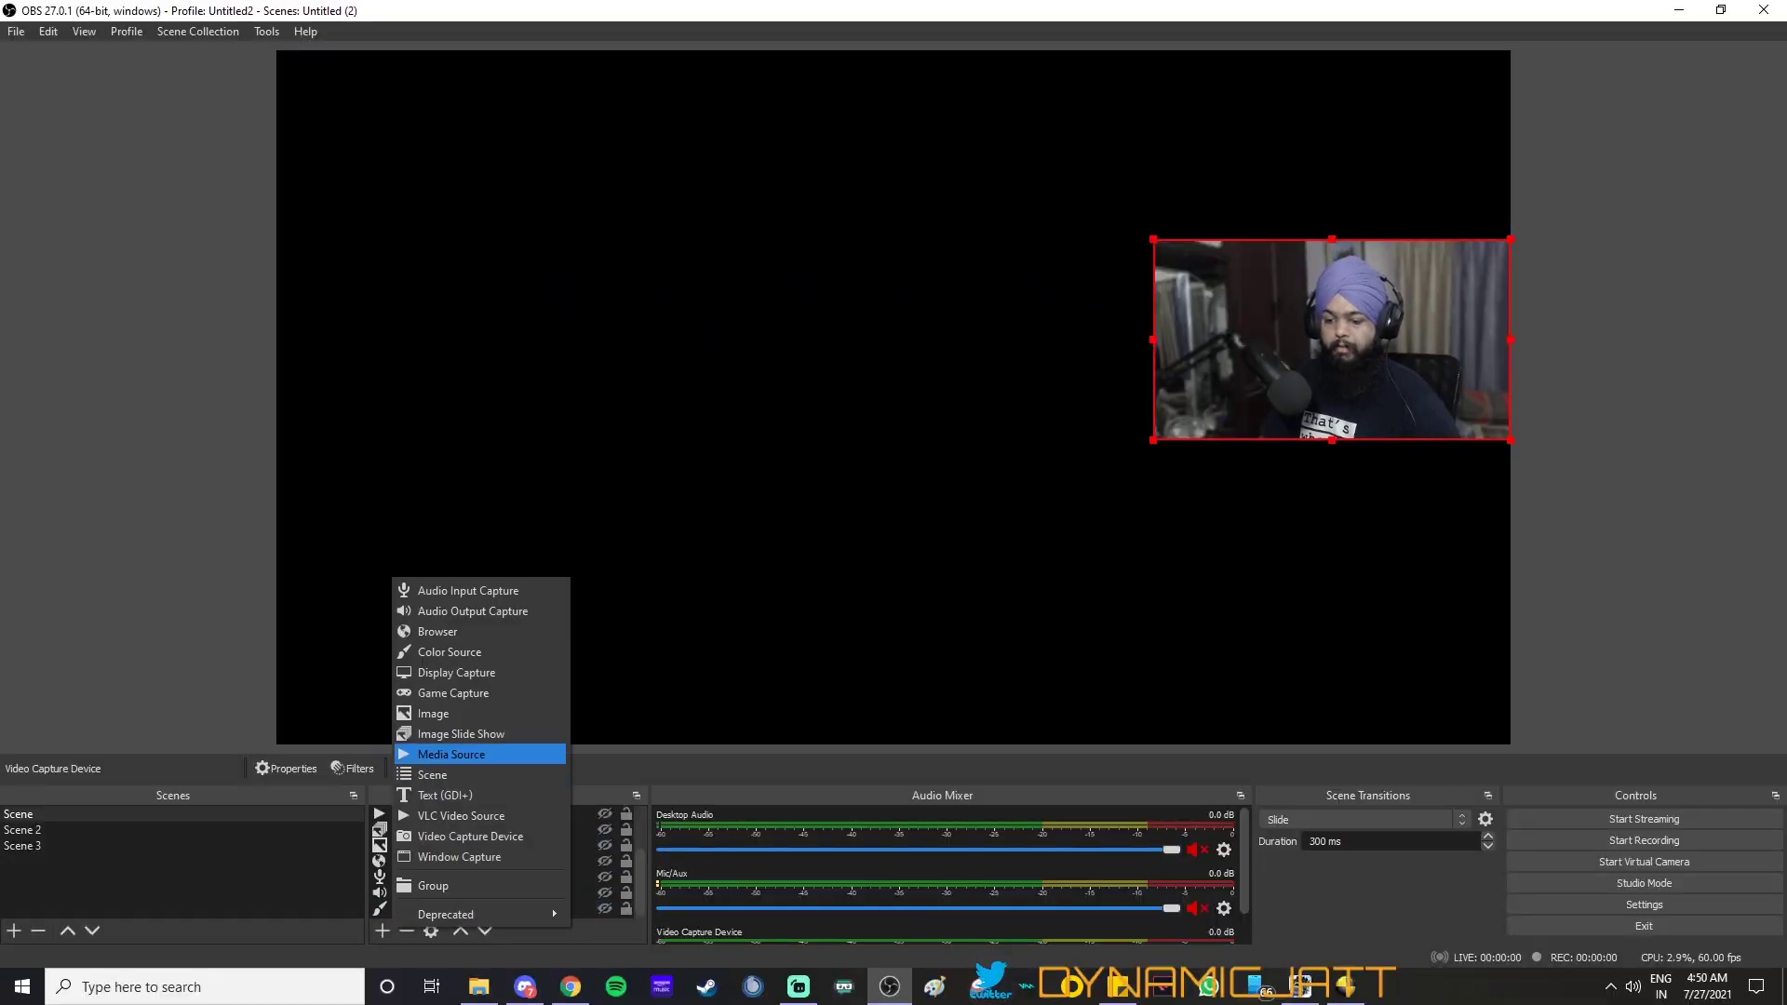
Step: Add a Game Capture of the SnowRunner.exe window and layer the webcam above it
left_click(438, 691)
left_click(948, 618)
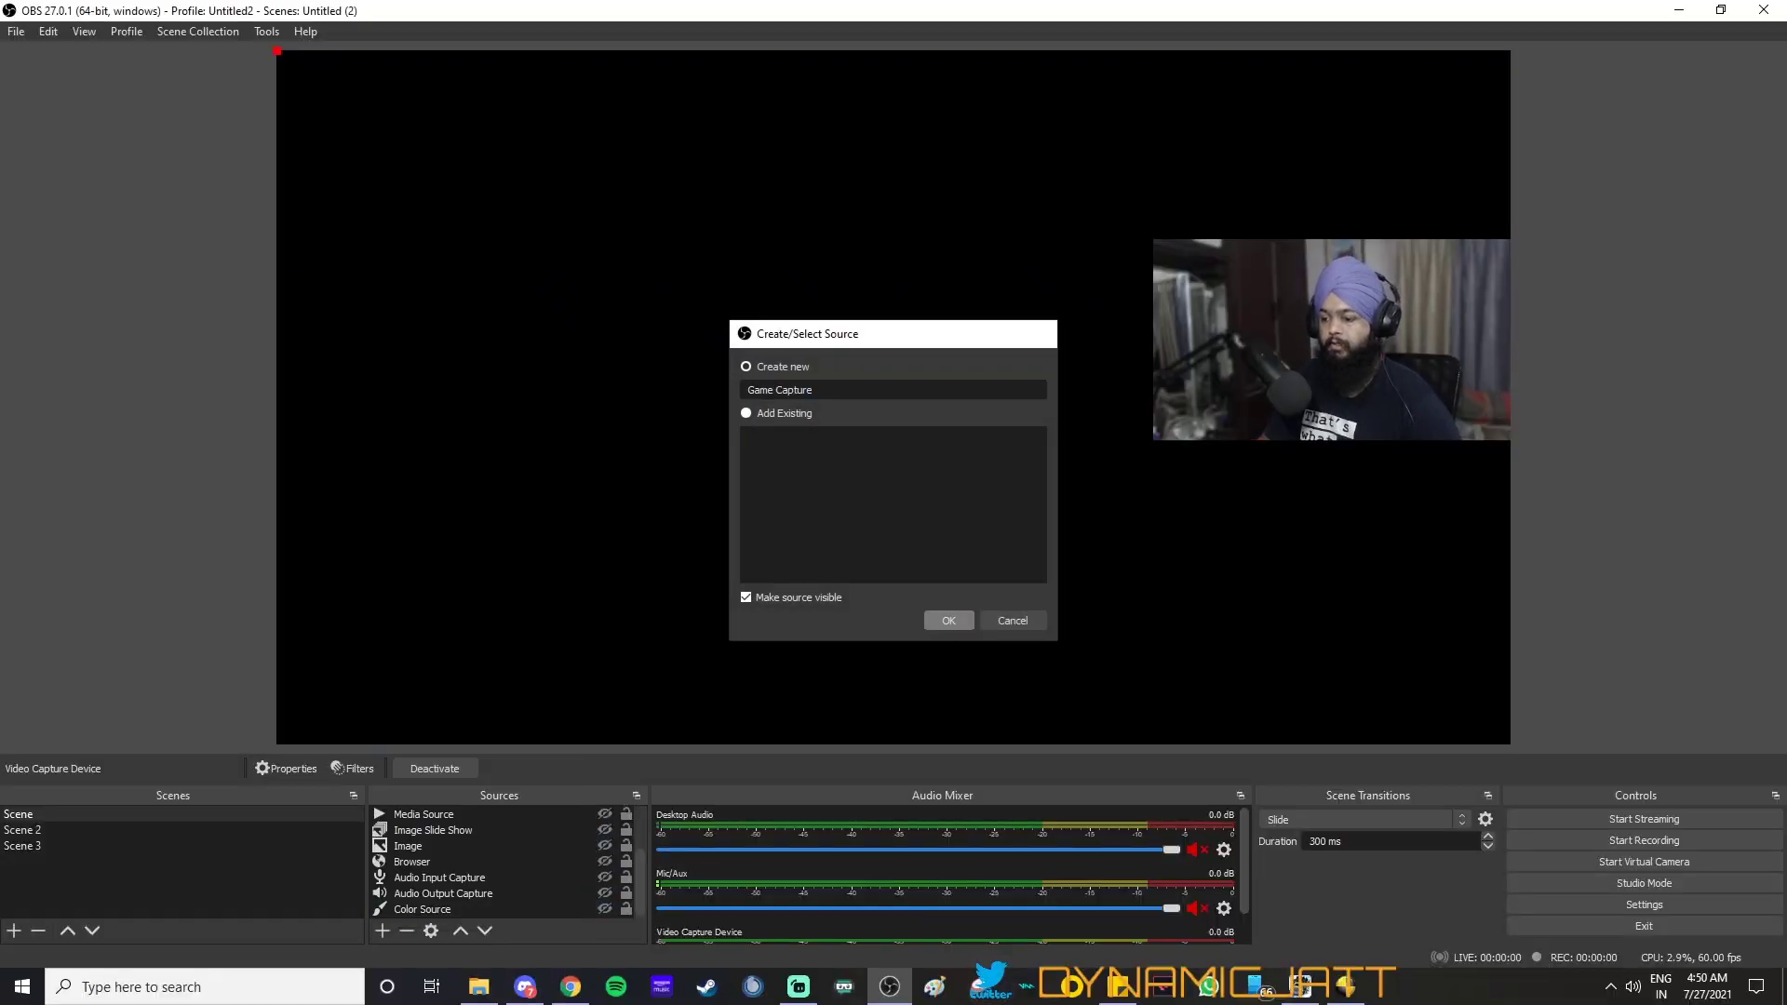
left_click(912, 596)
key("Down")
key("Return")
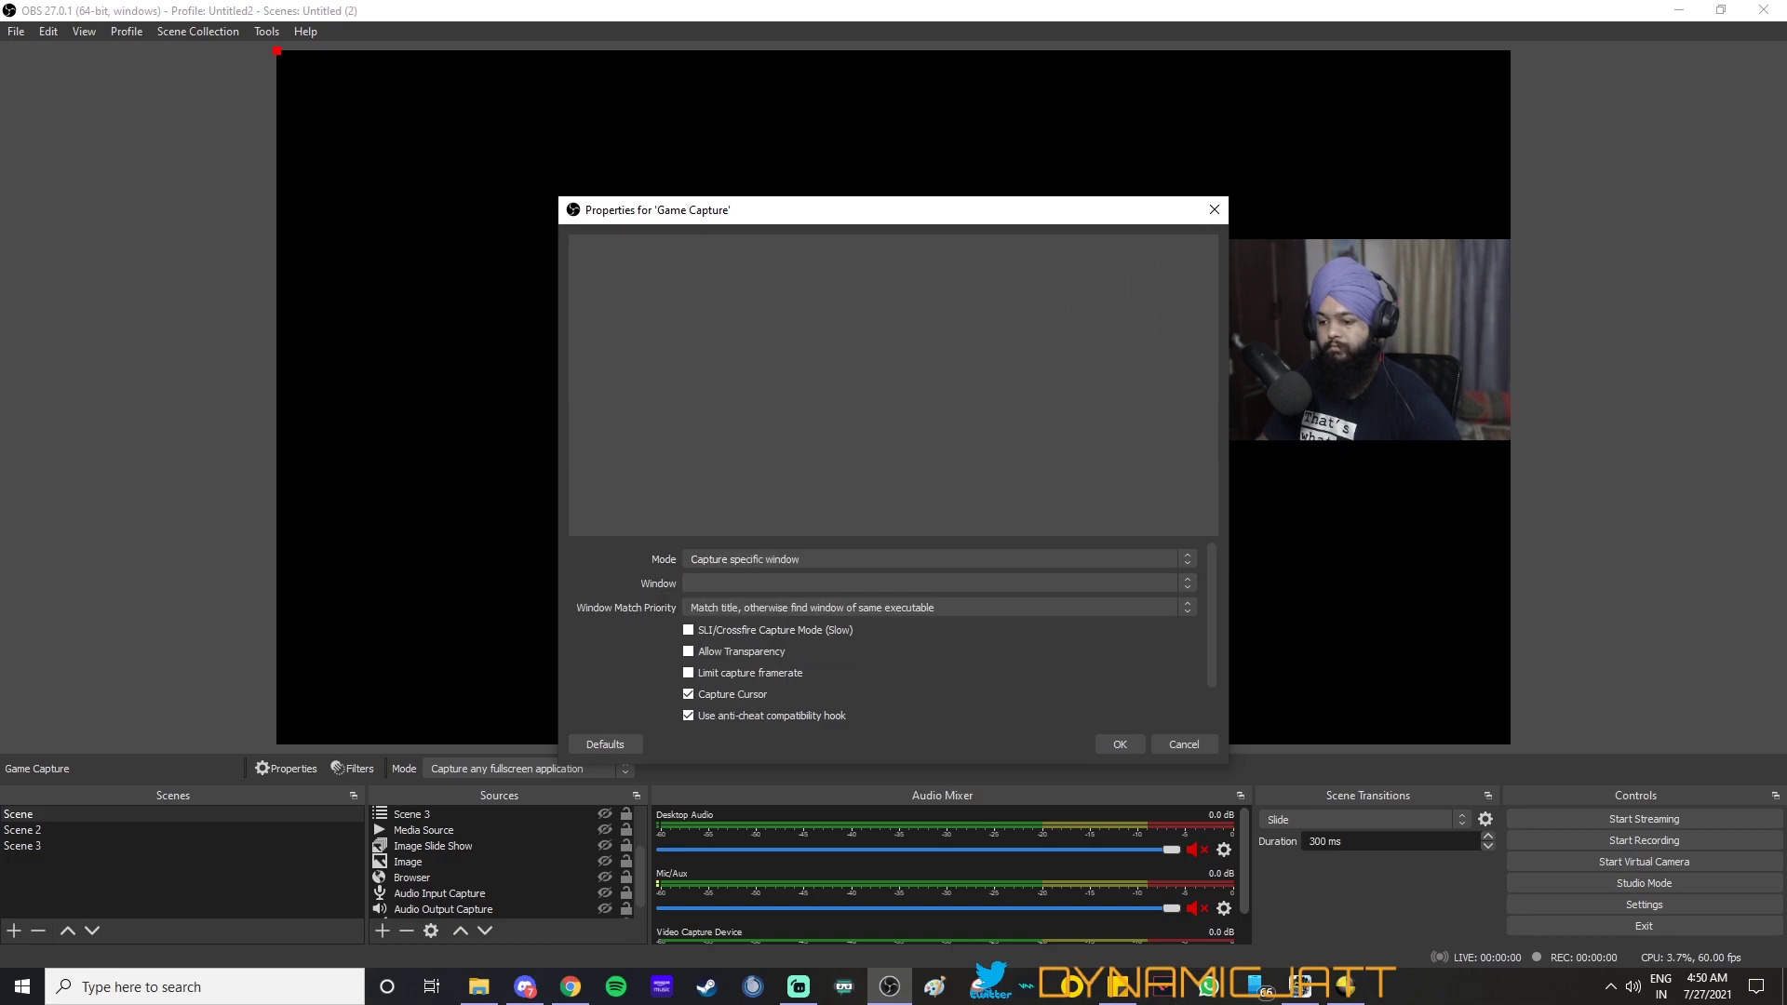
left_click(938, 583)
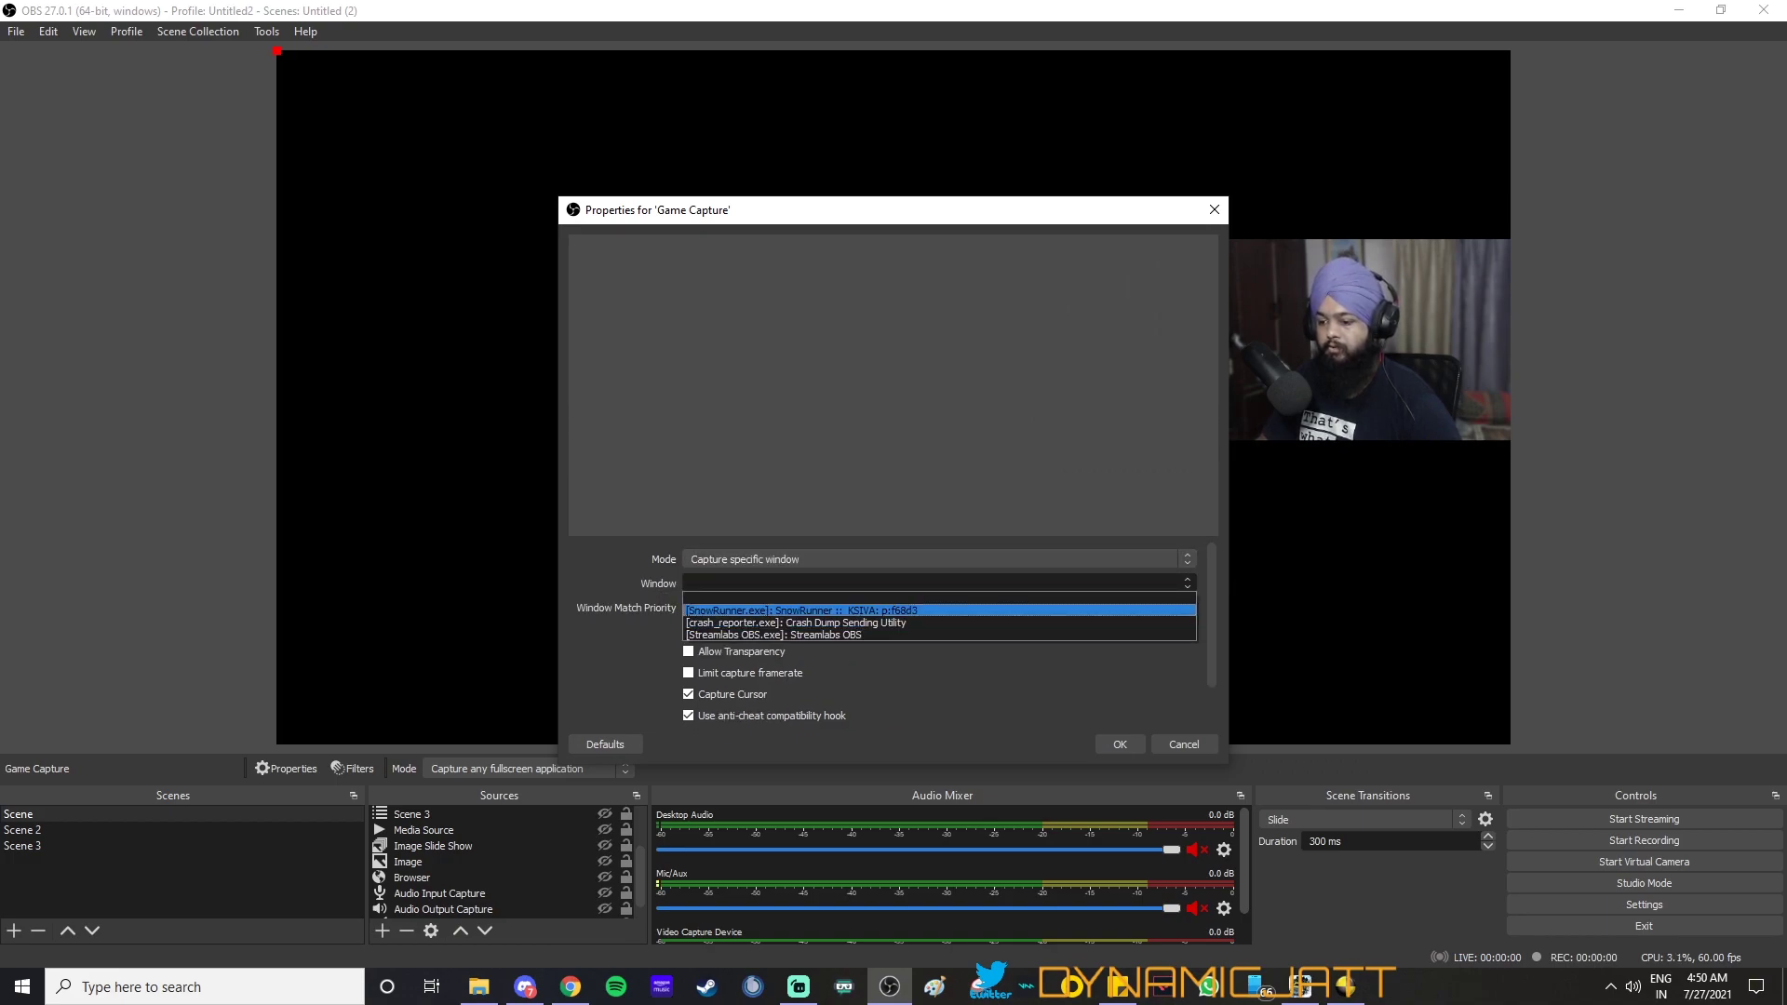
left_click(939, 610)
key("alt+Down")
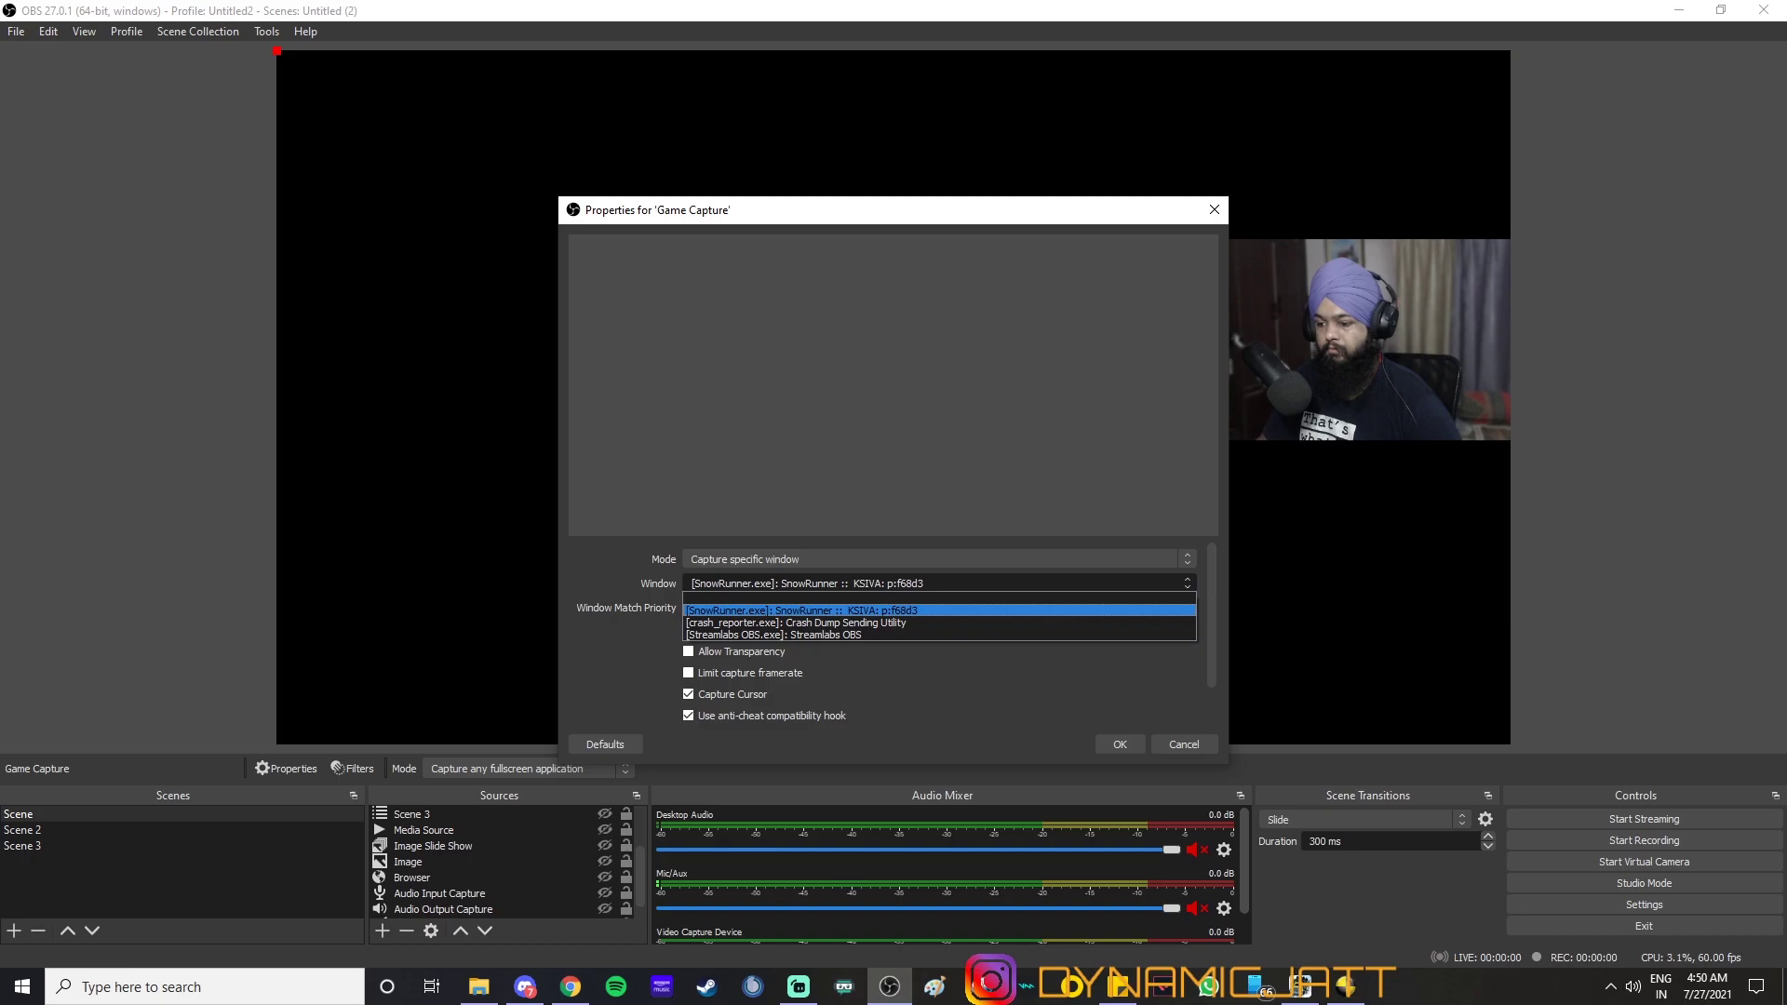
key("Return")
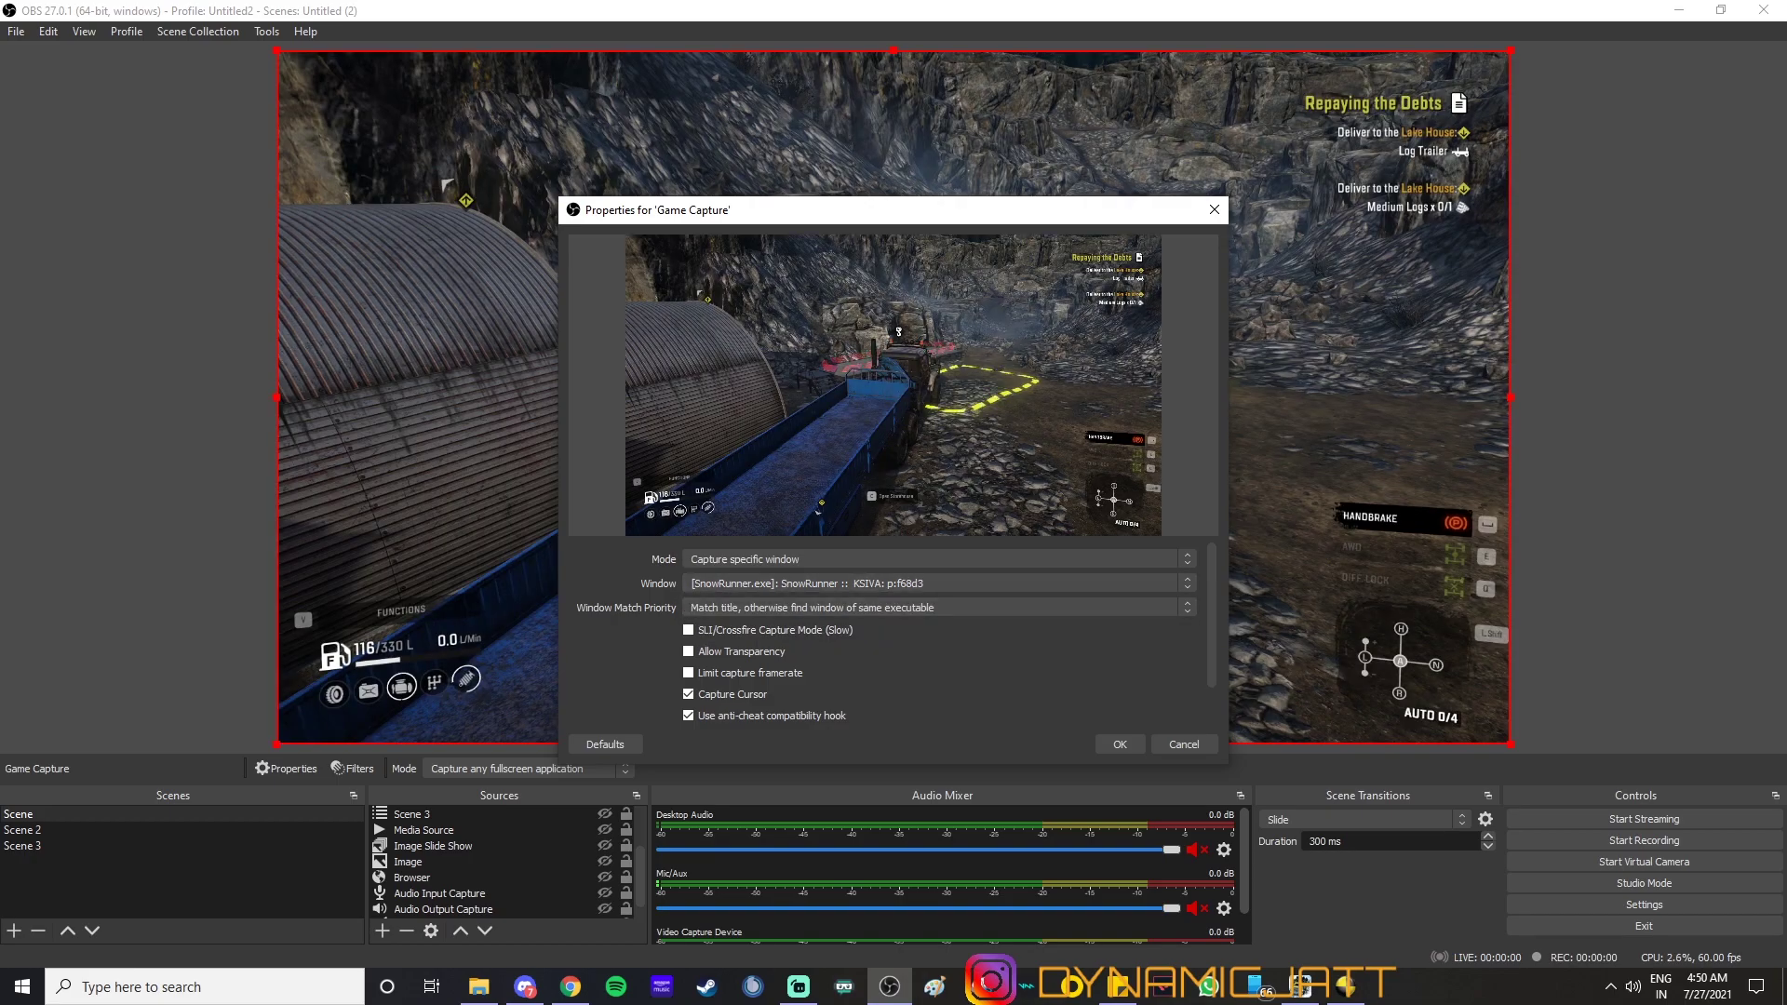
key("Return")
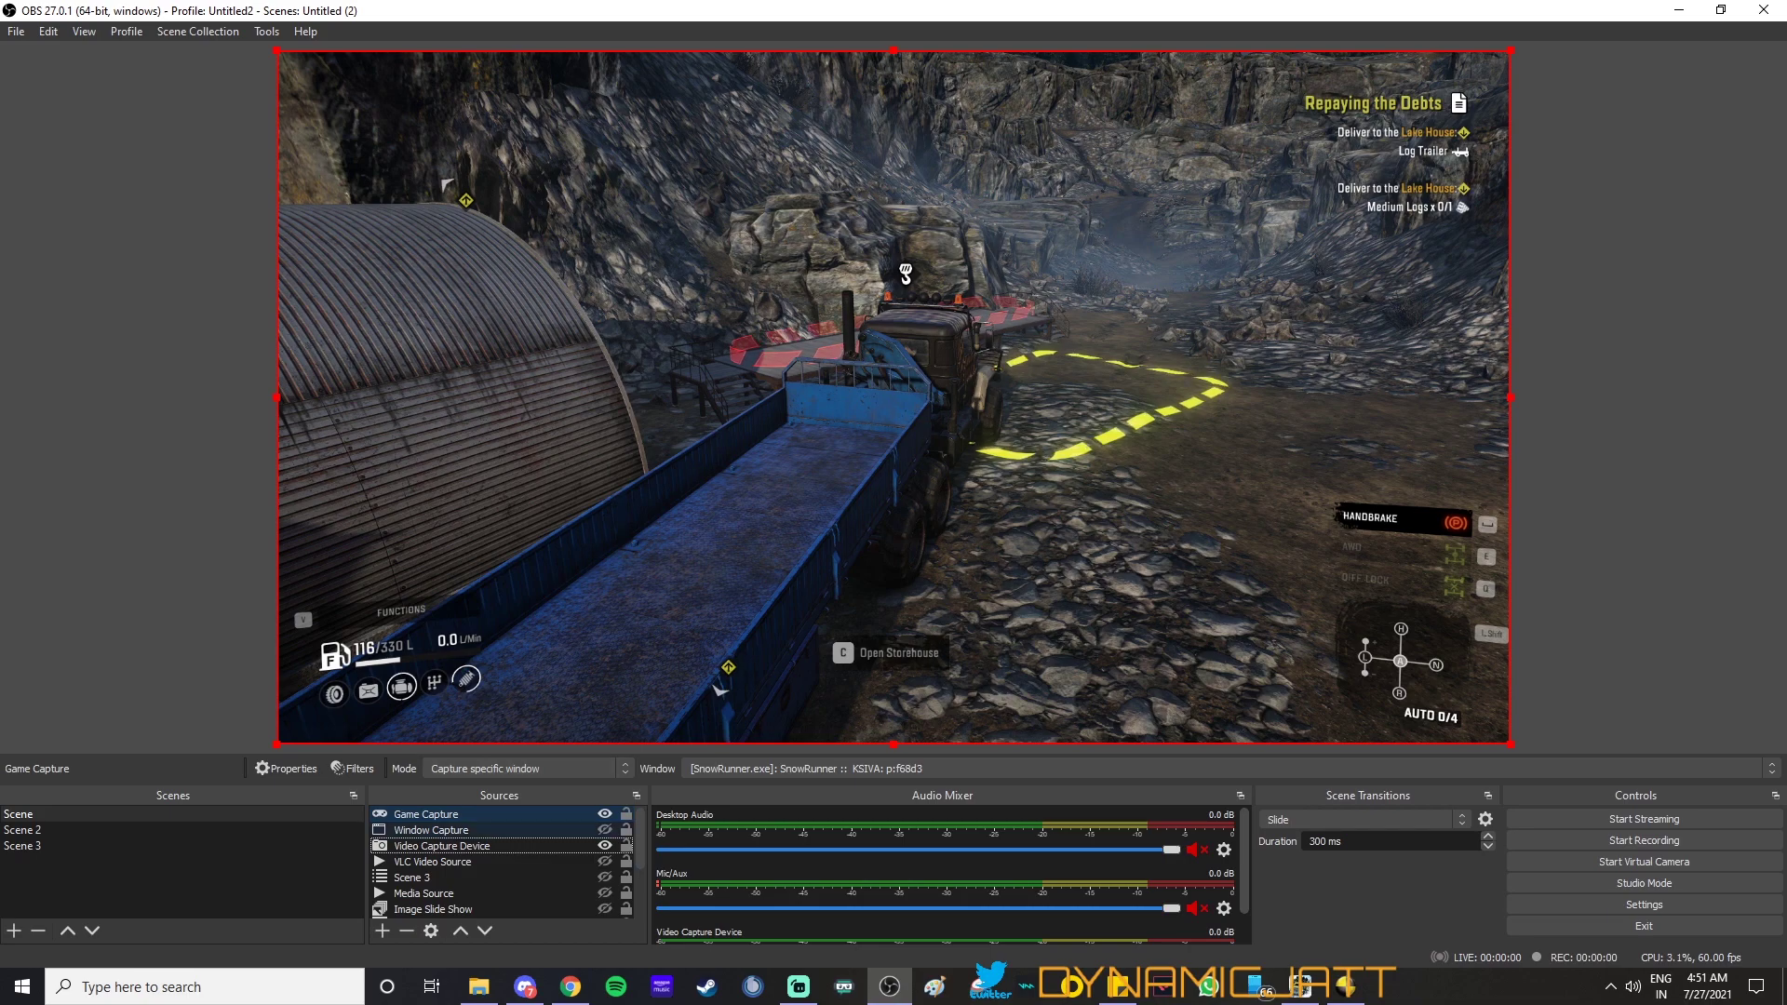
left_click_drag(438, 846, 438, 809)
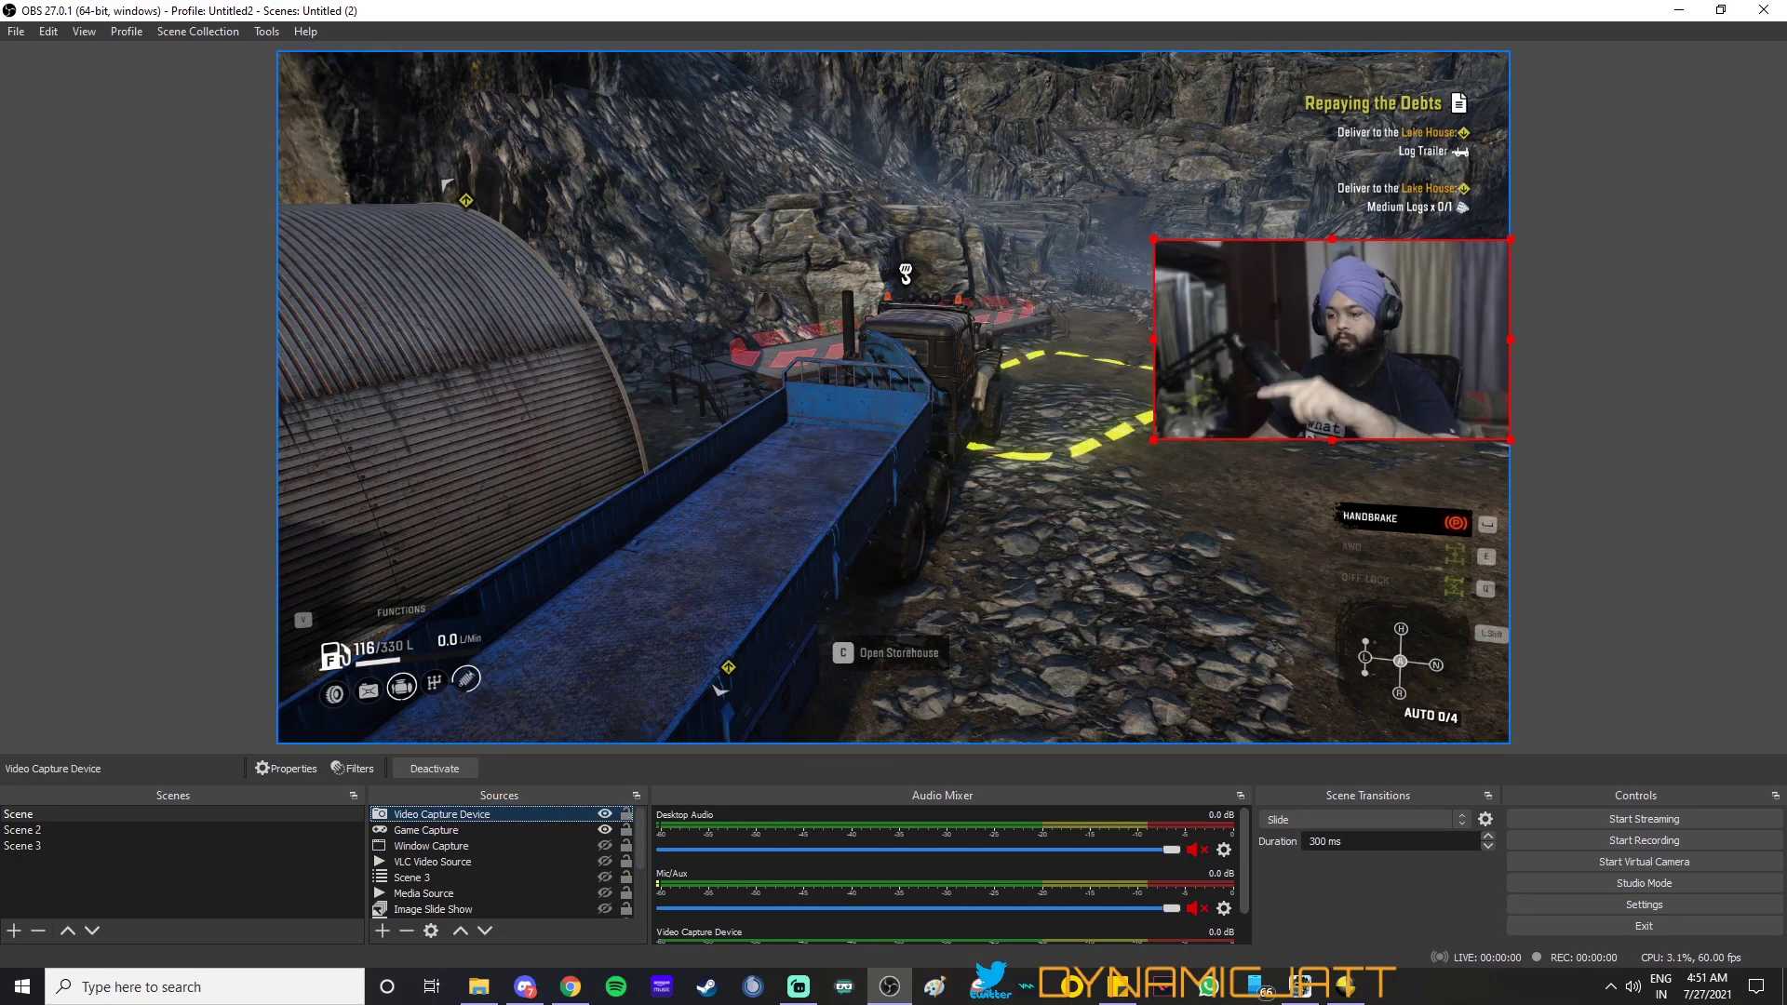